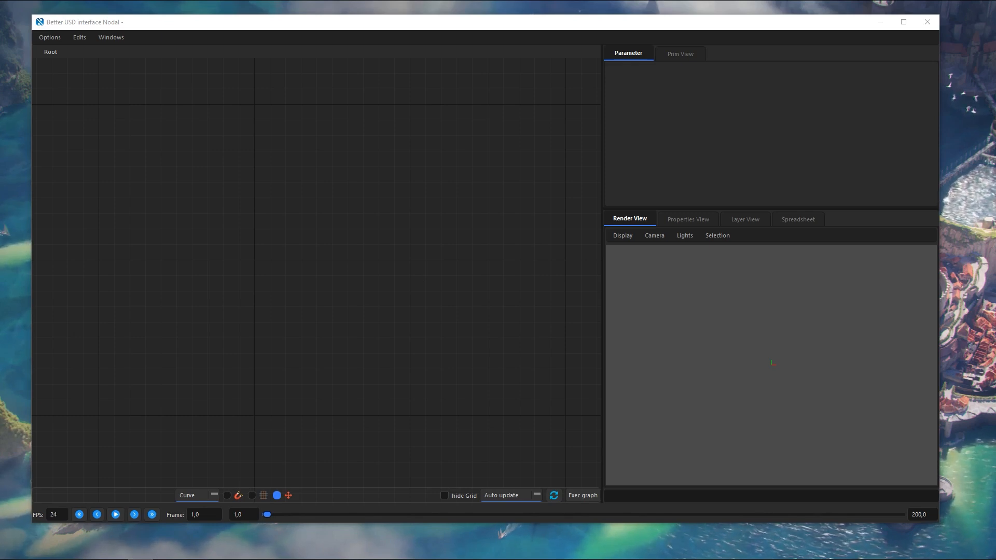
- Add a Subgraph node to the empty Root graph and nudge it slightly from its initial position
left_click(438, 264)
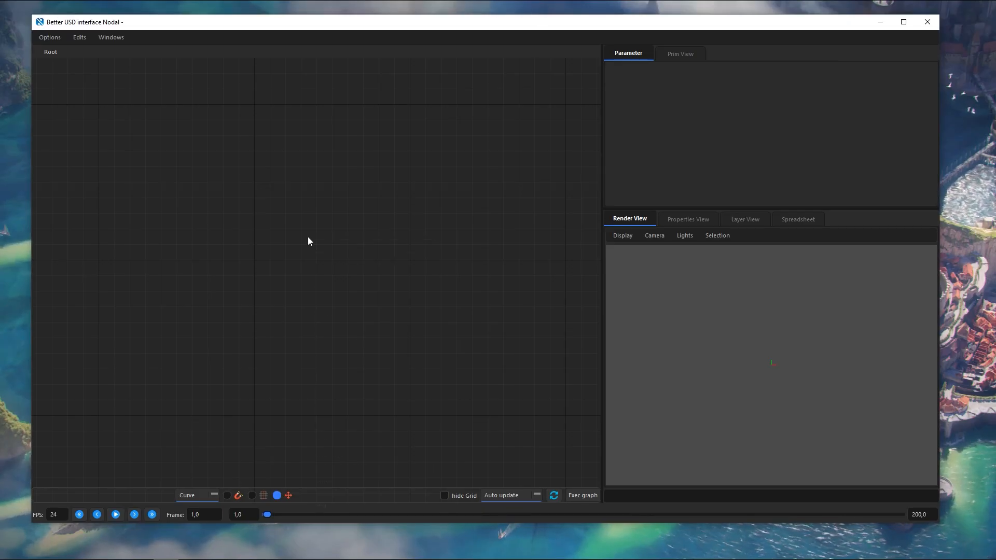
key("Tab")
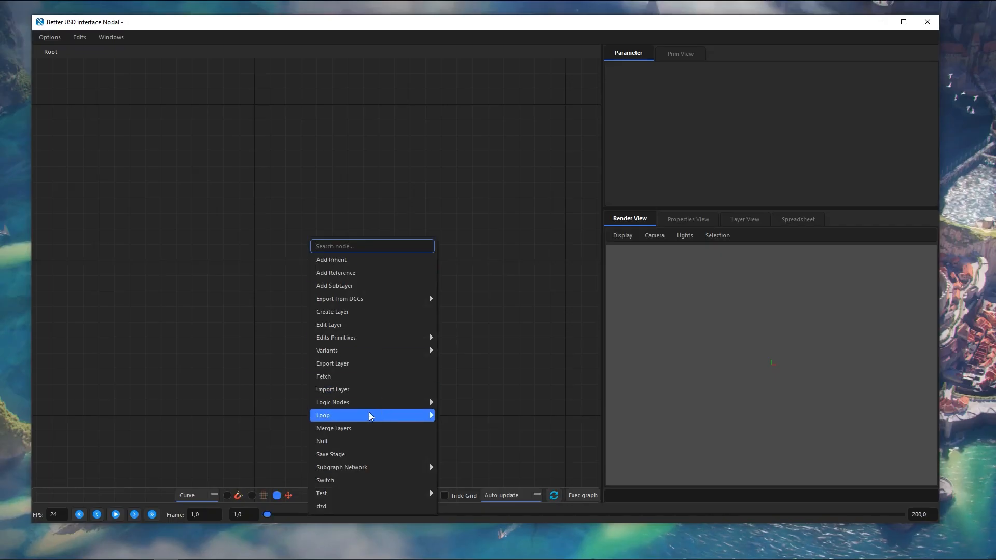
mouse_move(372, 413)
mouse_move(478, 414)
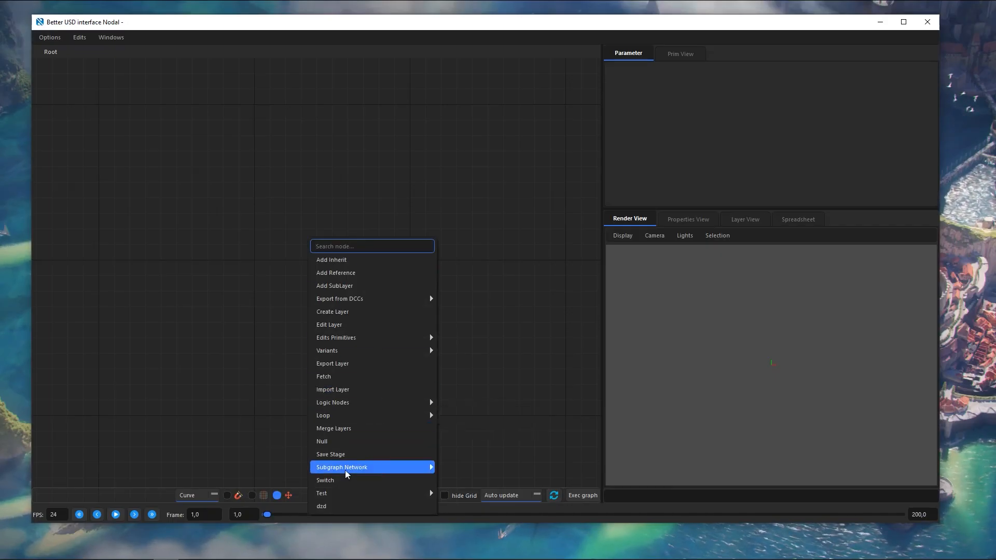
mouse_move(324, 470)
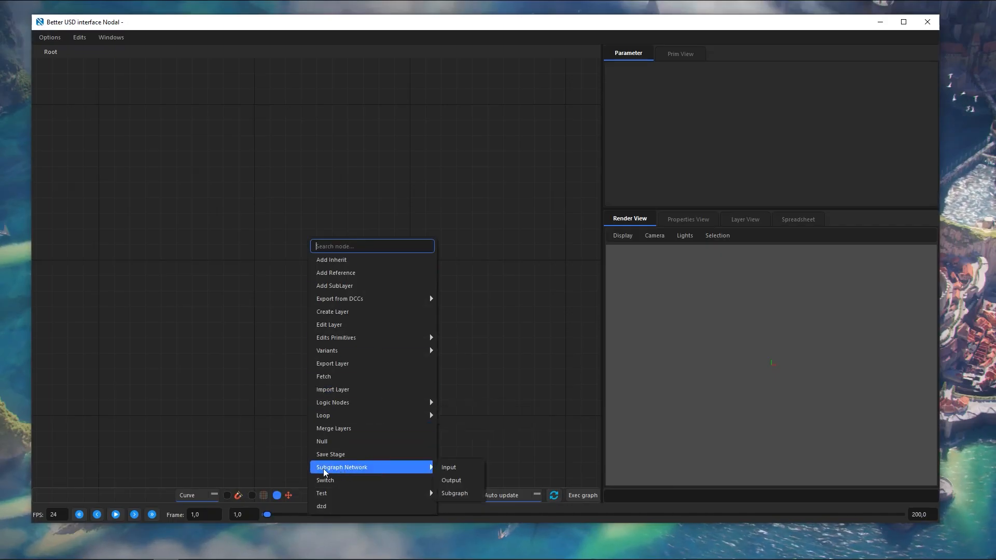
left_click(460, 493)
left_click(343, 272)
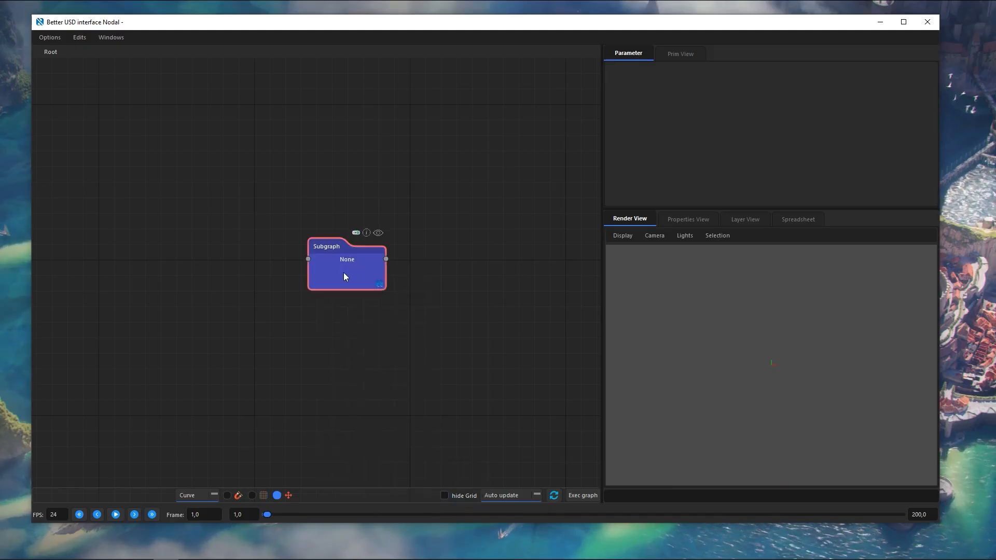
mouse_move(343, 272)
left_mouse_down()
mouse_move(338, 263)
mouse_move(362, 247)
mouse_move(355, 283)
mouse_move(338, 300)
mouse_move(350, 269)
left_mouse_up()
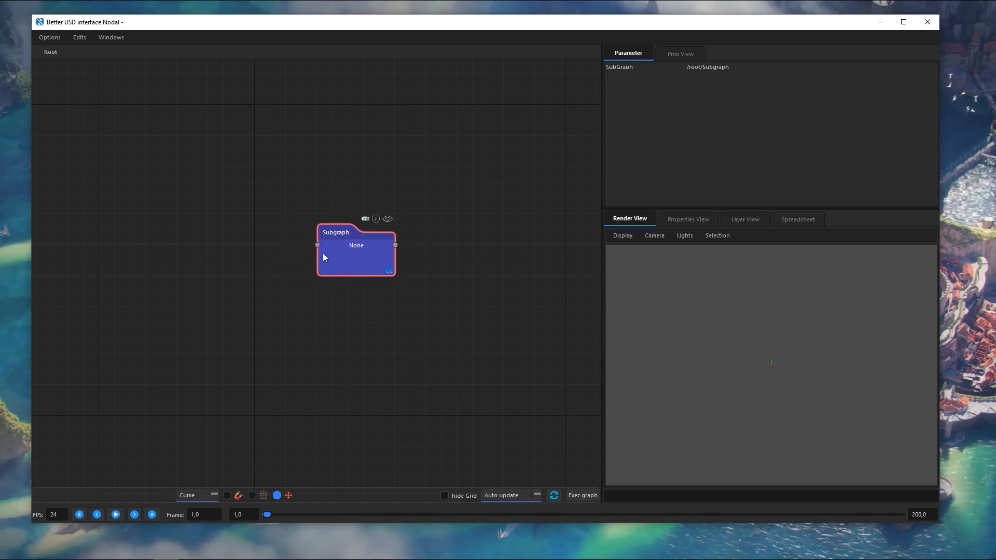
- Enter the Subgraph node to examine its default Input and Output nodes, and return to the Root level
scroll(341, 345, "down", 1)
middle_click_drag(372, 363, 415, 250)
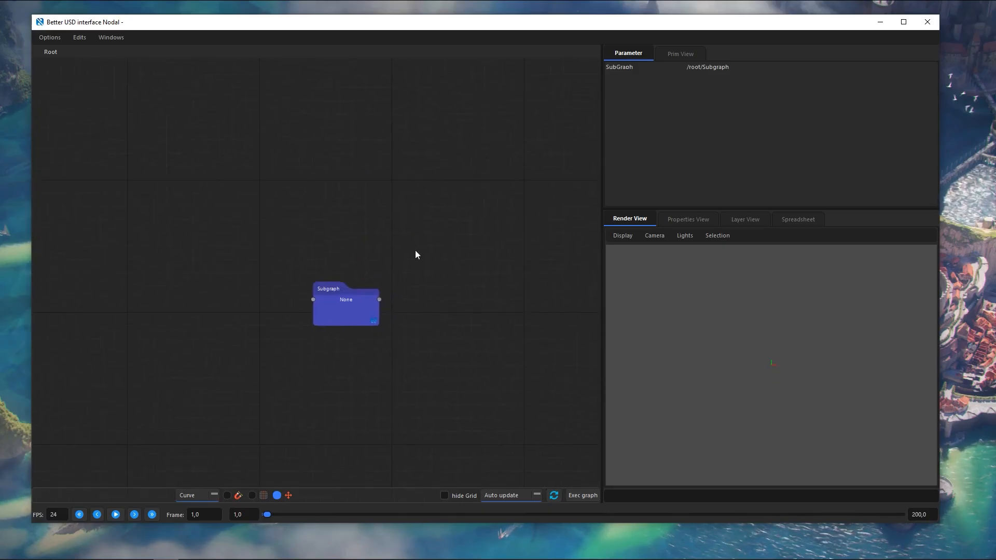
double_click(352, 320)
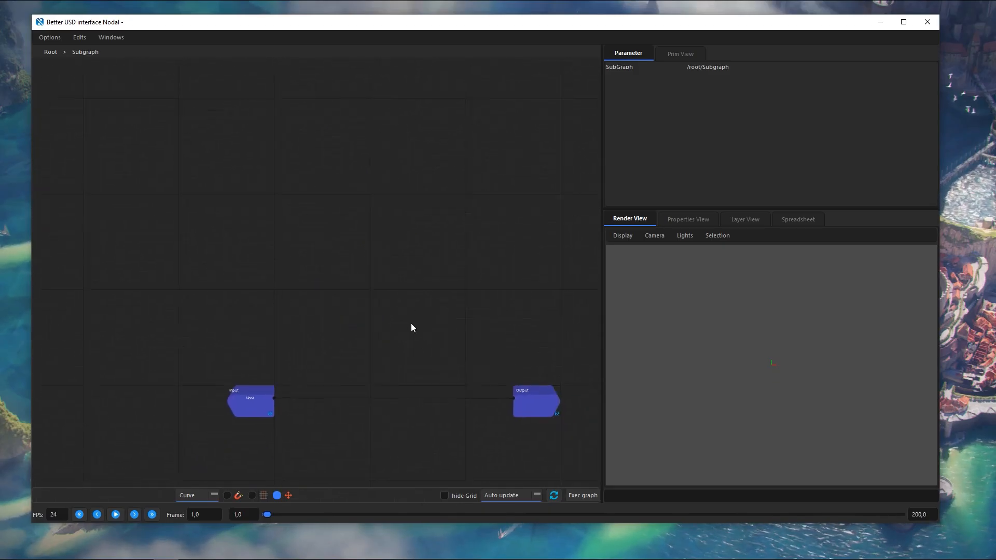
middle_click_drag(367, 295, 381, 347)
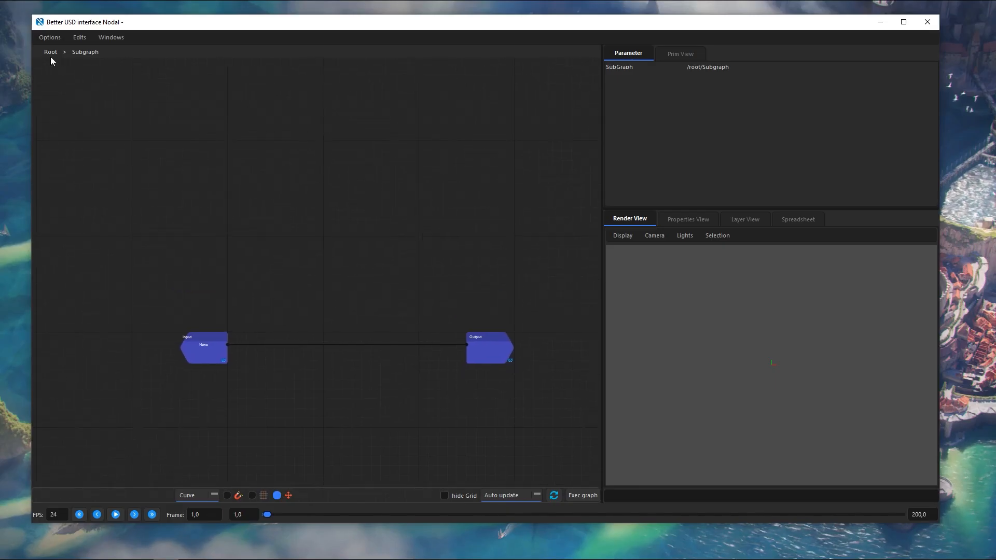
middle_click_drag(324, 314, 384, 219)
scroll(396, 311, "down", 2)
middle_click_drag(413, 349, 351, 345)
scroll(352, 342, "up", 4)
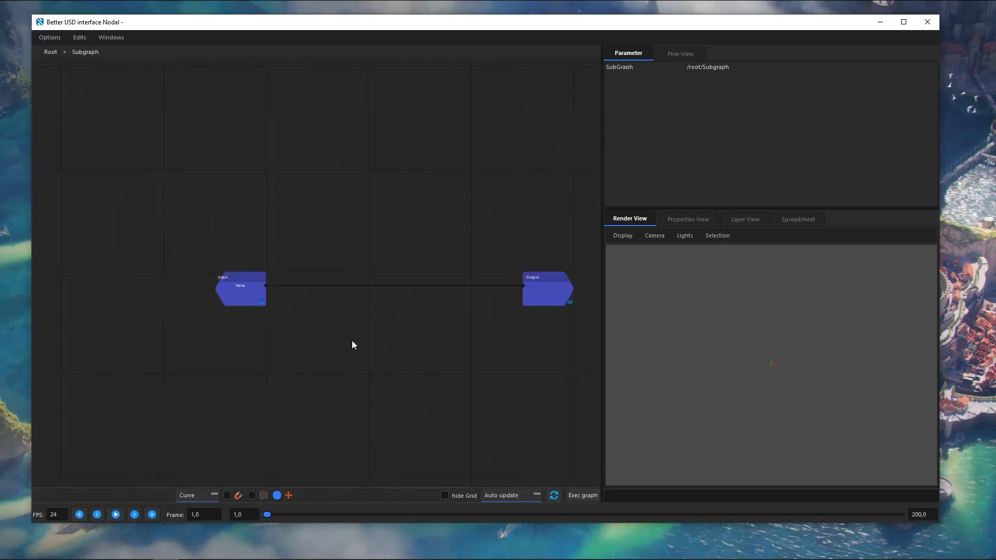
middle_click_drag(338, 282, 251, 284)
left_click(51, 52)
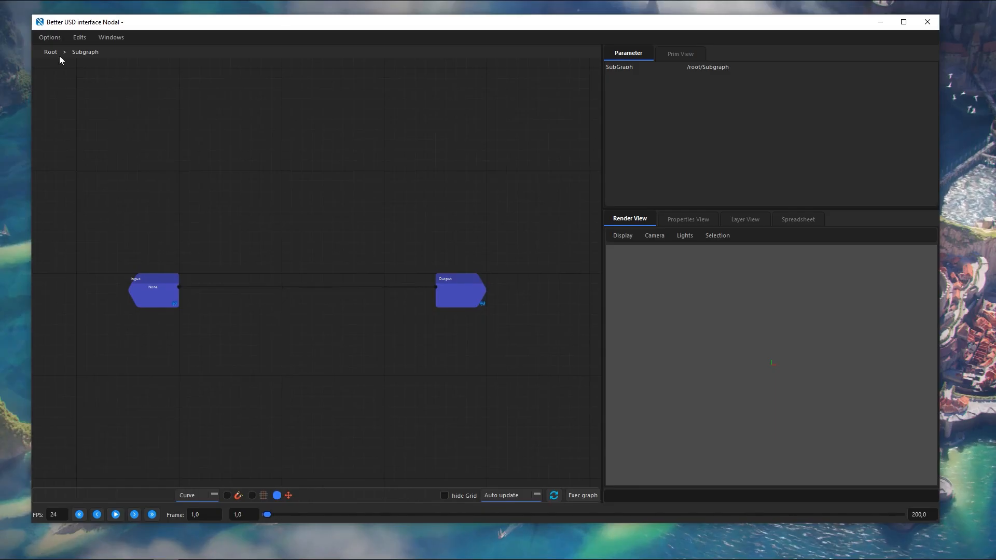
left_click(234, 165)
double_click(235, 165)
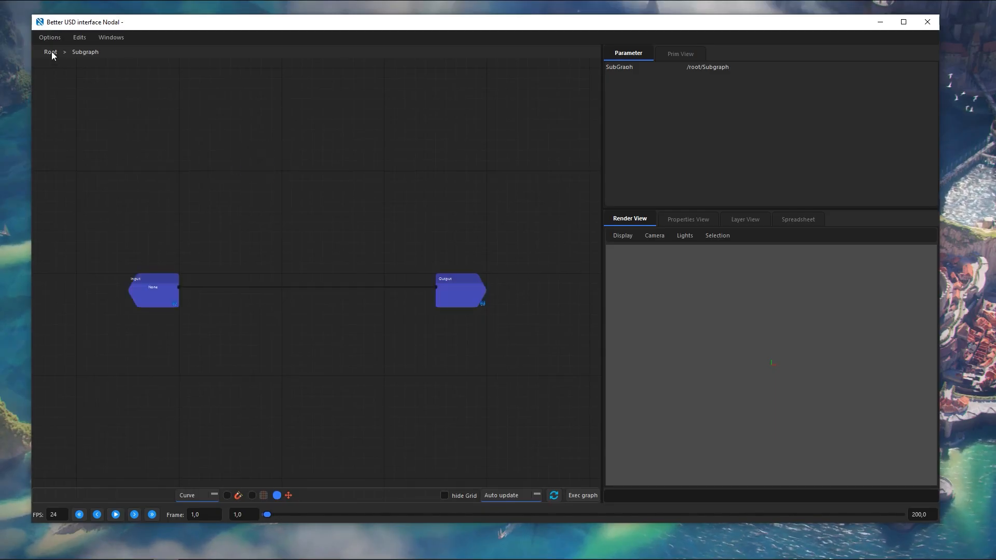
left_click(51, 52)
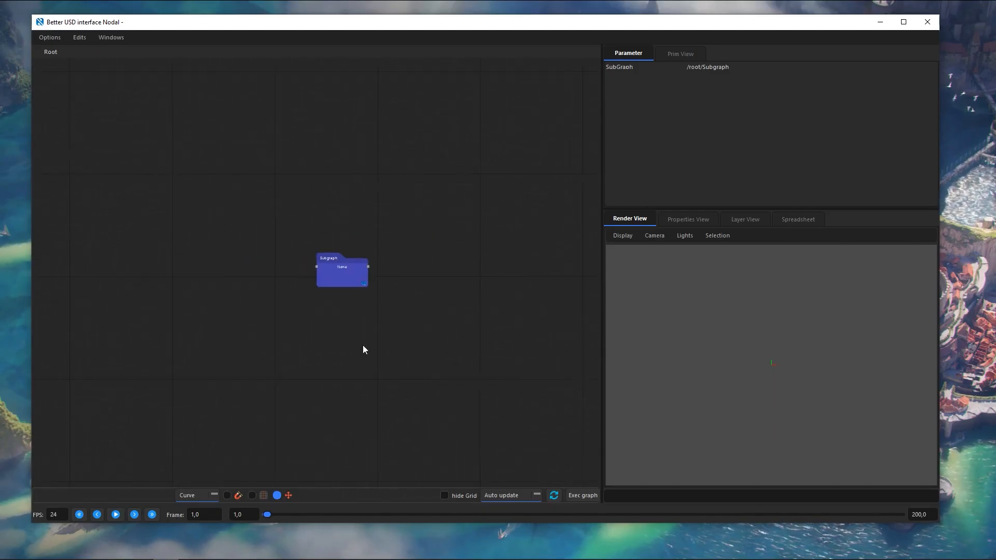
- Reposition the Subgraph node slightly and add a Create Layer node in the empty space before it
scroll(362, 344, "up", 1)
middle_click_drag(341, 274, 354, 297)
left_click_drag(353, 292, 336, 270)
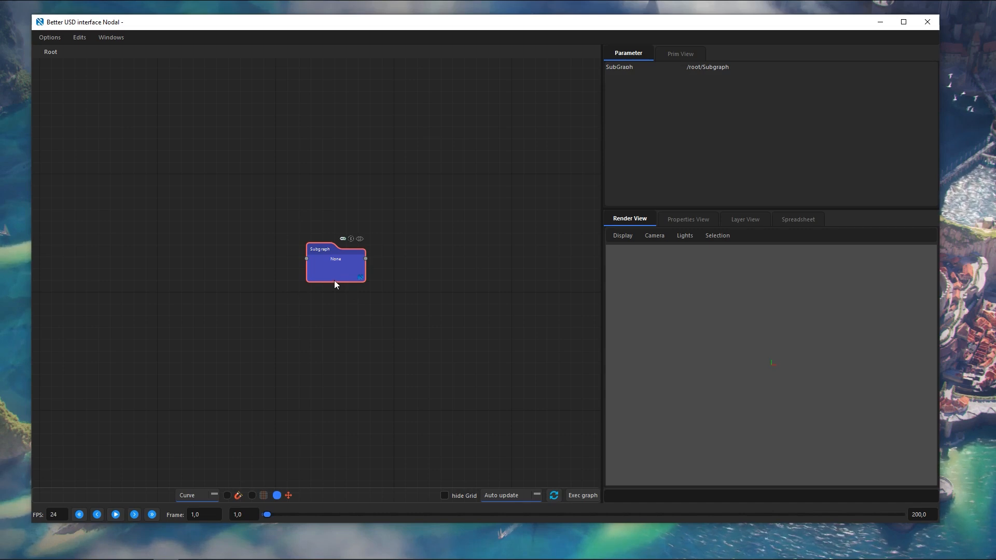
middle_click_drag(193, 280, 232, 291)
key("Tab")
type("cre")
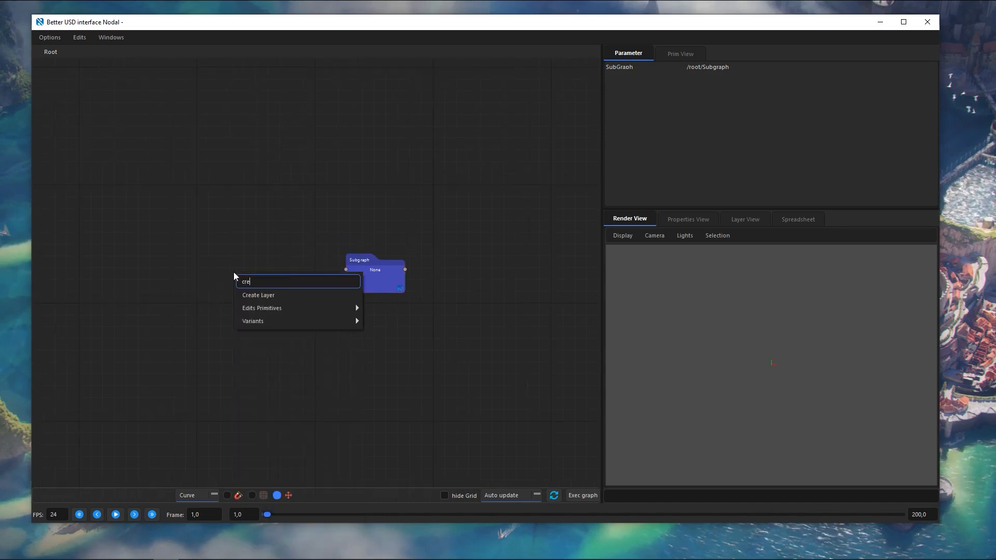
key("Down")
key("Return")
- Set the Create_Layer node's layer path to D:/tmp/DEMO_VIDEO/demo_4/demo.usda
scroll(278, 292, "up", 2)
left_click(237, 294)
left_click(807, 86)
type("D:/tmp/DEMO_VIDEO/demo_4/demo.usda")
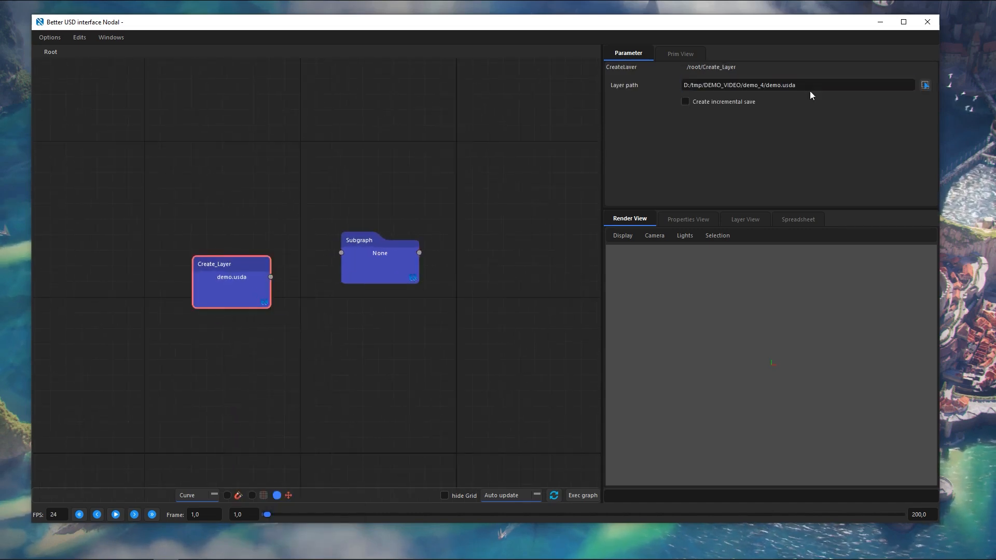
- Connect the Create_Layer output to the Subgraph input and adjust the spacing of the two nodes
left_click_drag(208, 296, 170, 281)
scroll(176, 279, "up", 1)
left_click_drag(218, 254, 362, 250)
left_click_drag(416, 272, 408, 278)
- Add a Null node to the Root graph in the empty space after the Subgraph node
scroll(533, 282, "down", 2)
middle_click_drag(533, 282, 407, 285)
key("Tab")
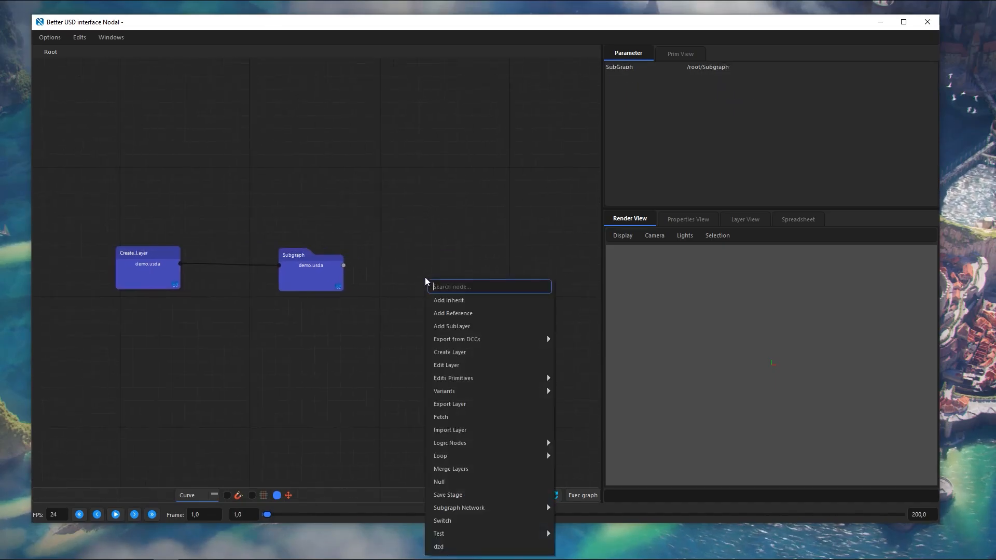
type("nul")
key("Down")
key("Return")
key("Tab")
type("nul")
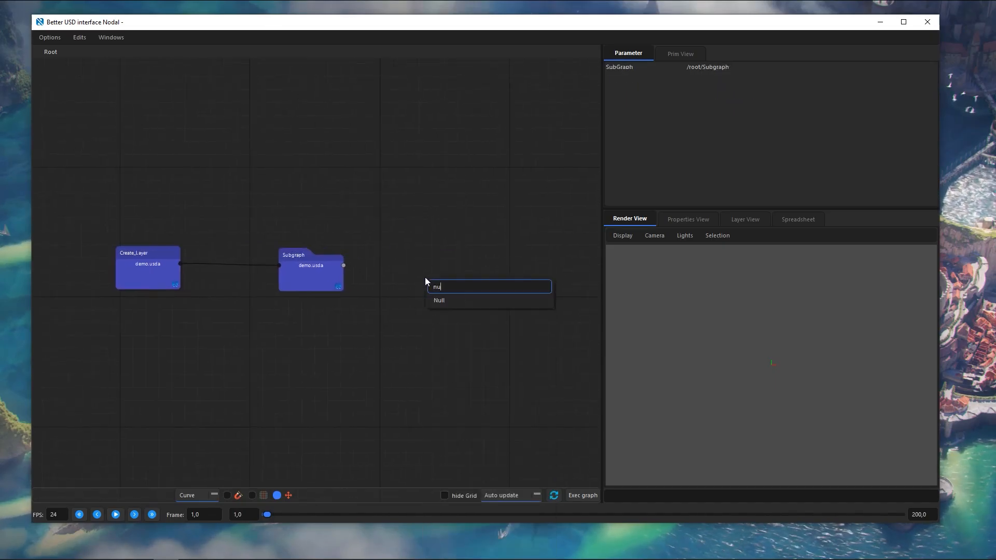
key("Down")
key("Return")
scroll(447, 269, "up", 2)
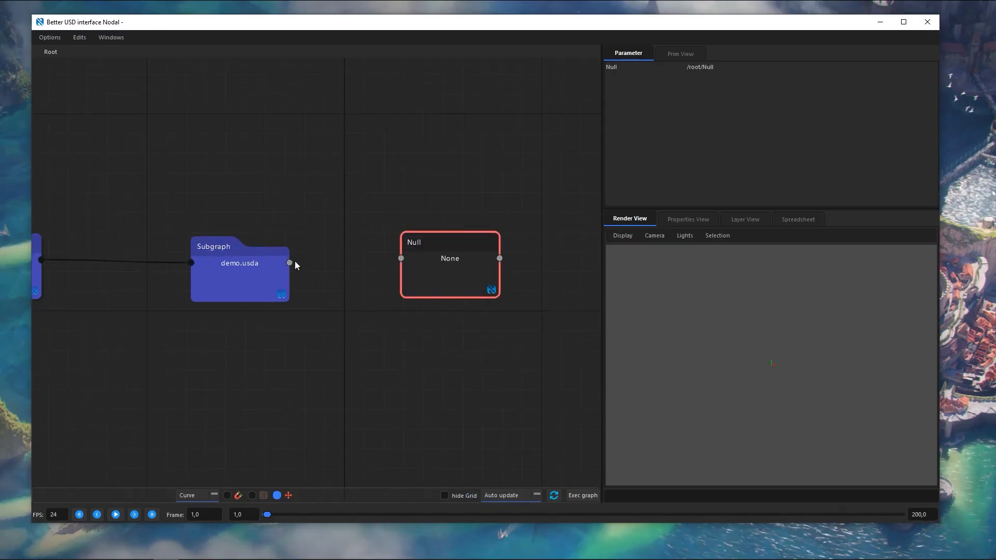
- Connect the Subgraph output to the Null input, display the Prim View, and tidy the node positions
left_click_drag(289, 262, 400, 259)
scroll(493, 316, "down", 2)
left_click(687, 55)
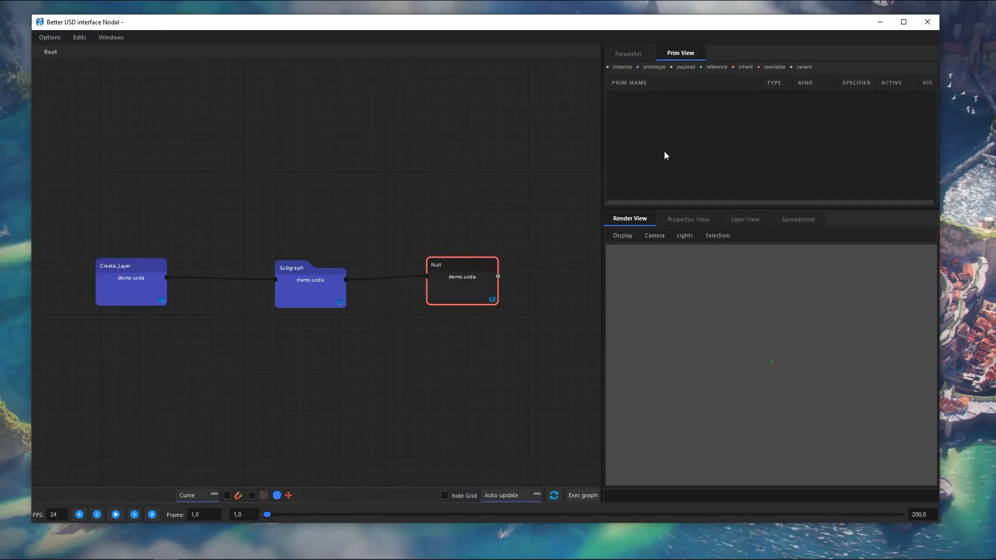
middle_click_drag(378, 322, 432, 320)
left_click_drag(509, 297, 515, 302)
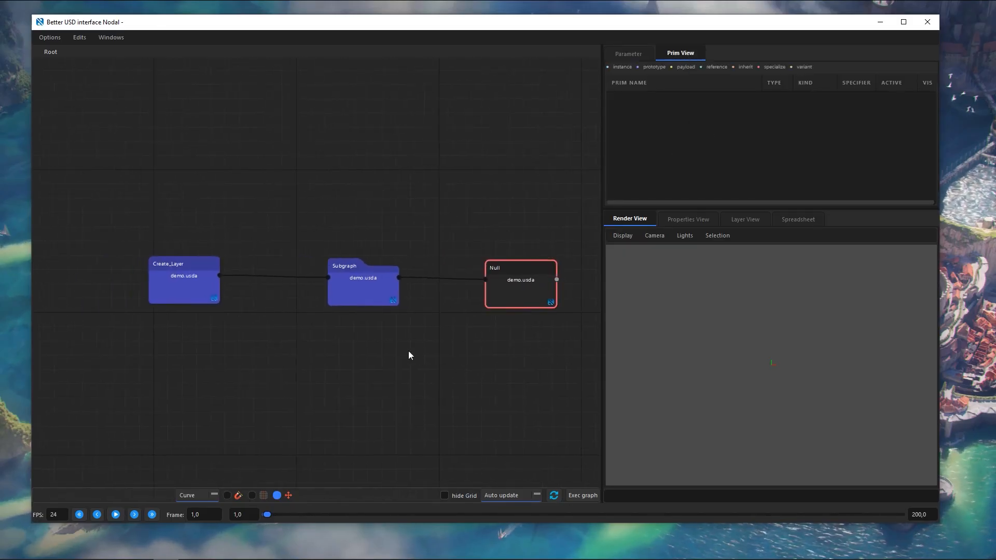
left_click_drag(372, 291, 366, 280)
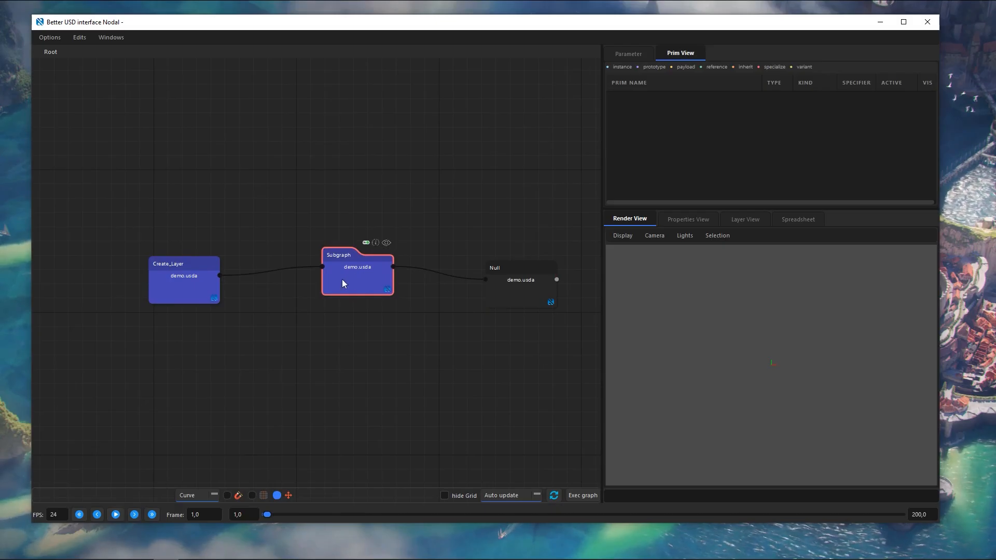
- Enter the Subgraph and add a Create Primitive node above the wire between Input and Output
double_click(356, 280)
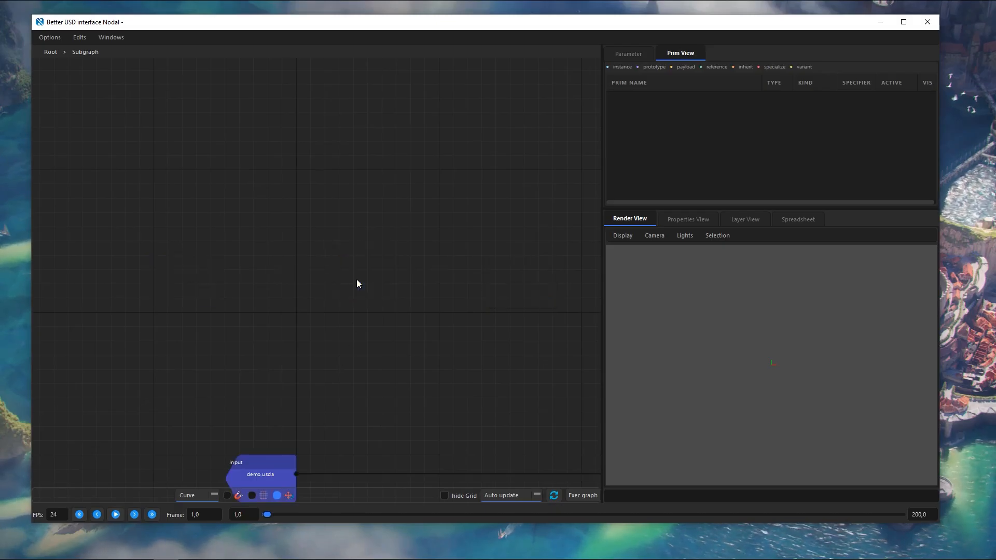
key("Tab")
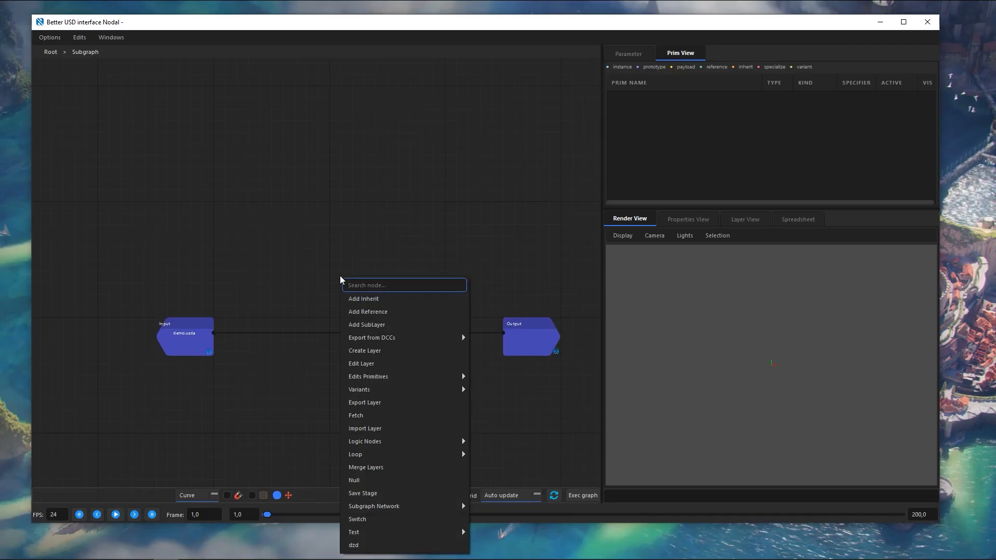
type("pr")
key("Down")
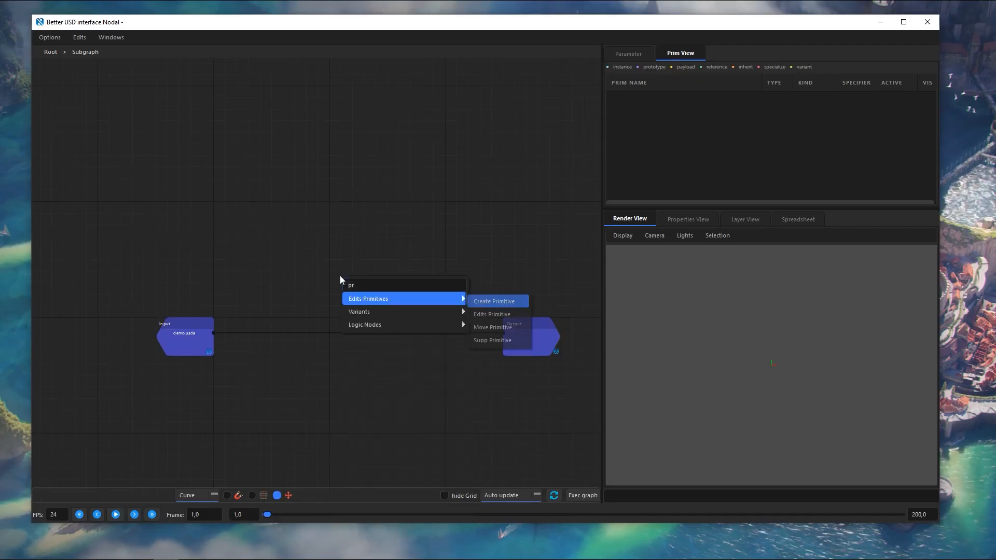
key("Return")
left_click_drag(366, 303, 297, 270)
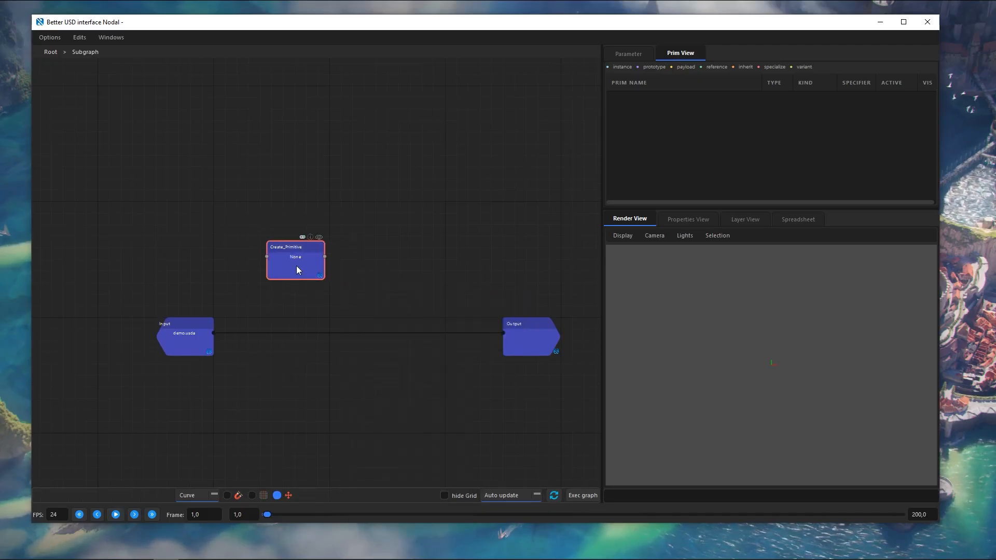
- Wire the Create_Primitive node between Input and Output and move it down in line with them
scroll(257, 318, "up", 3)
left_click_drag(190, 339, 272, 224)
scroll(457, 291, "down", 2)
middle_click_drag(448, 299, 325, 271)
scroll(301, 248, "up", 2)
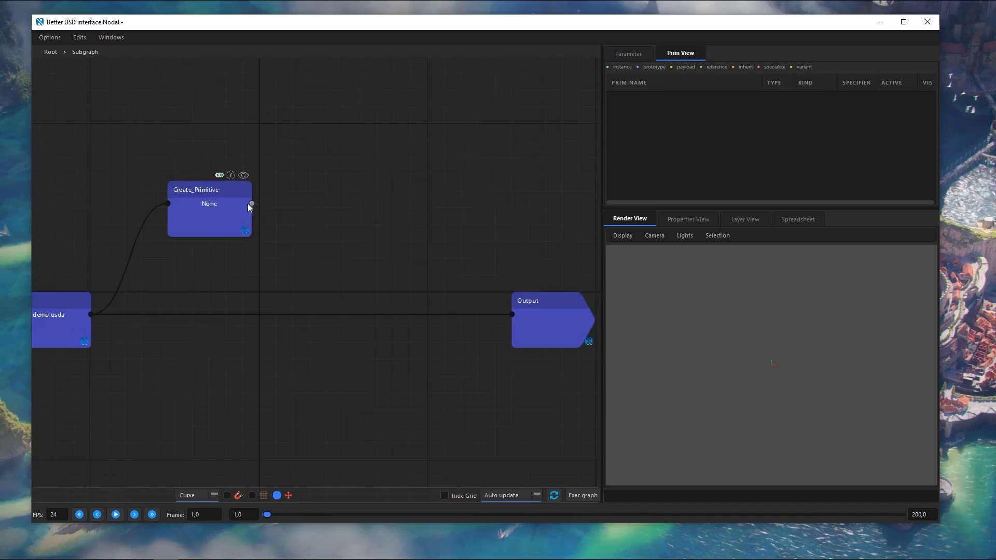
left_click_drag(251, 203, 512, 314)
left_click_drag(210, 221, 298, 286)
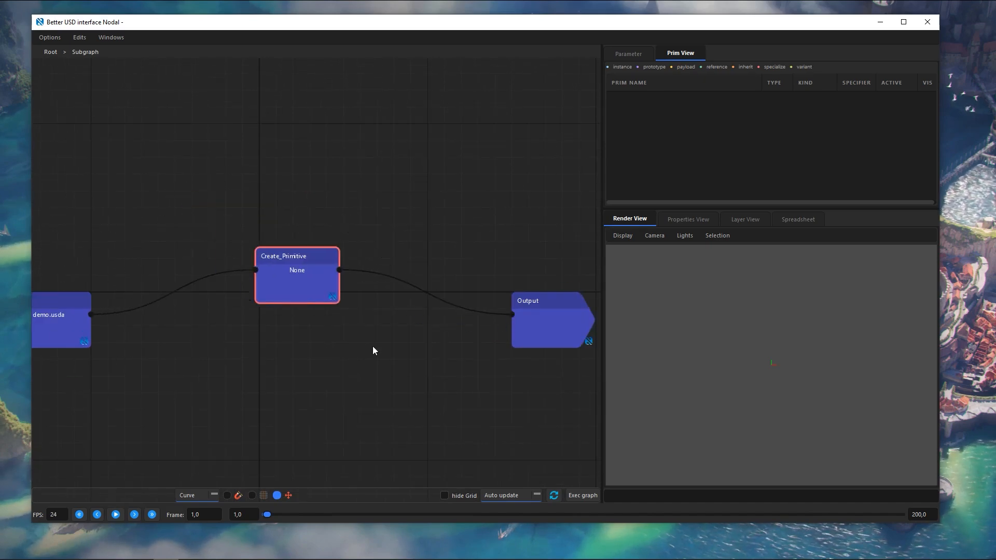
- Set the Create_Primitive node's primitive path to /toto, leaving its type as Xform
scroll(533, 332, "down", 1)
left_click(625, 52)
left_click(752, 83)
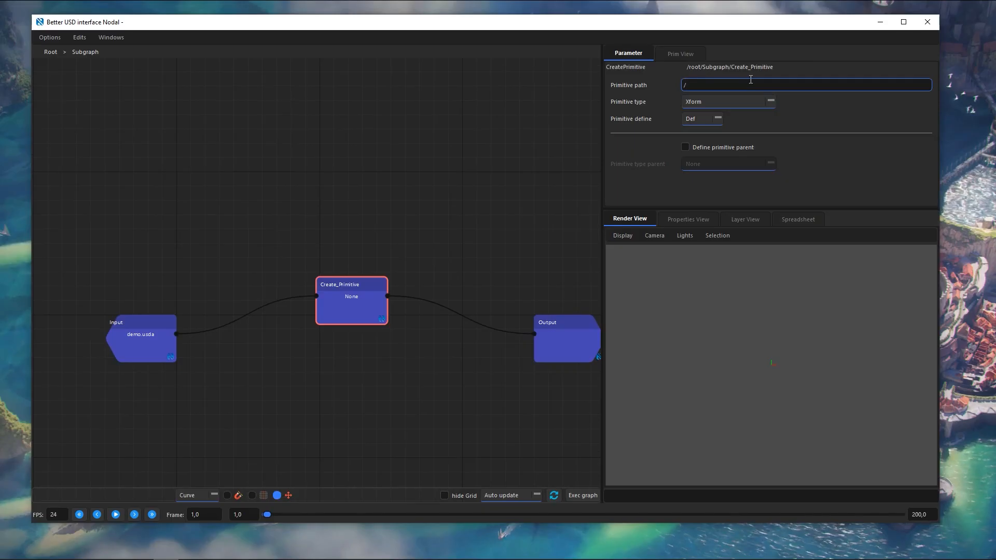
type("/toto")
key("Return")
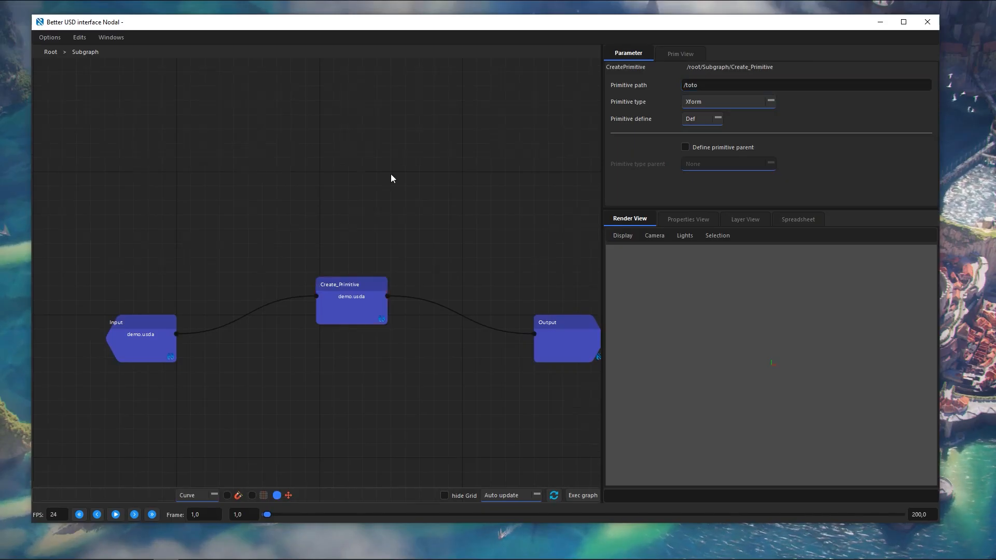
- Return to the Root level and examine the Null node's primitives in the Prim View
scroll(353, 351, "down", 1)
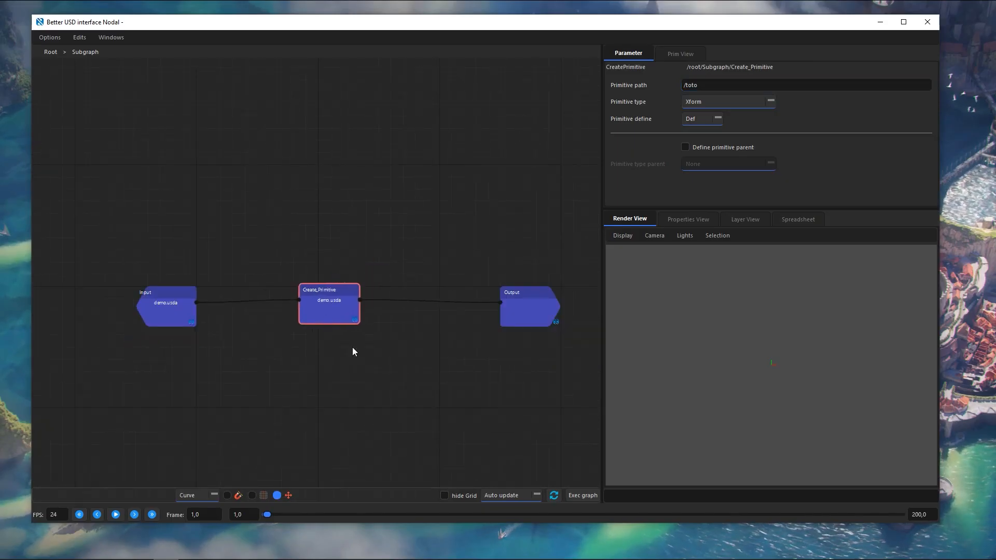
left_click(50, 53)
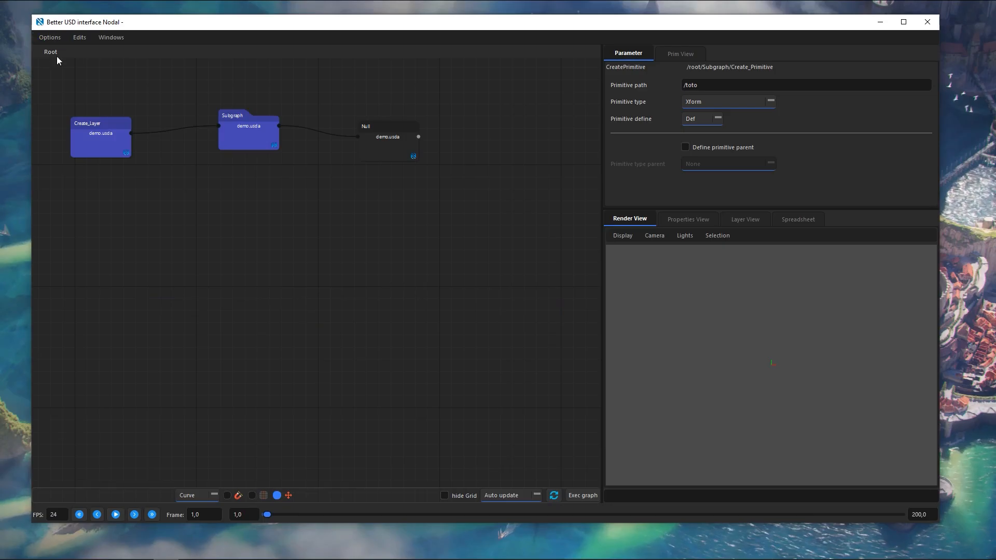
left_click(388, 219)
left_click(695, 54)
left_click(638, 100)
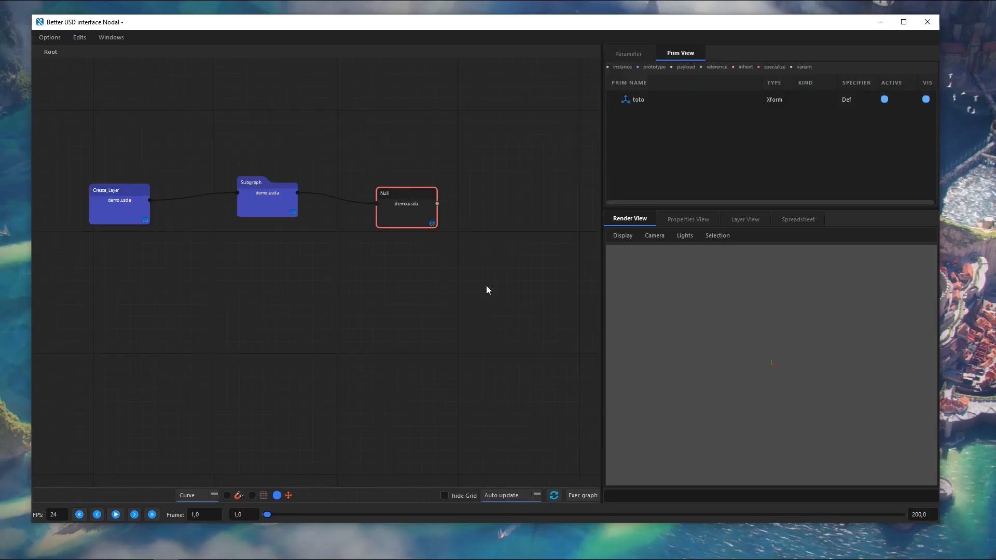
- Shift the Subgraph node slightly in the Root graph and reopen its internal network
middle_click_drag(486, 285, 534, 333)
mouse_move(321, 258)
left_mouse_down()
mouse_move(329, 263)
mouse_move(313, 259)
left_mouse_up()
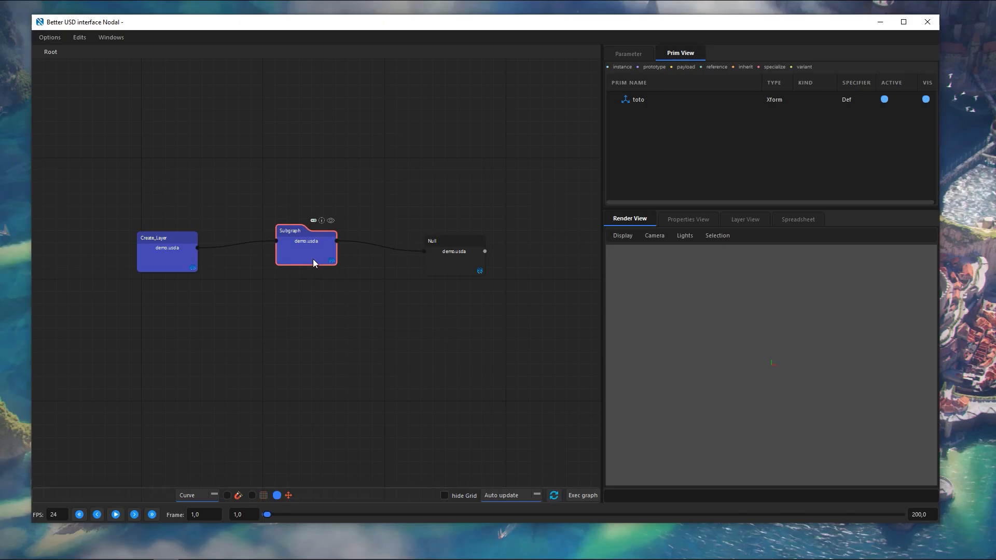
double_click(313, 258)
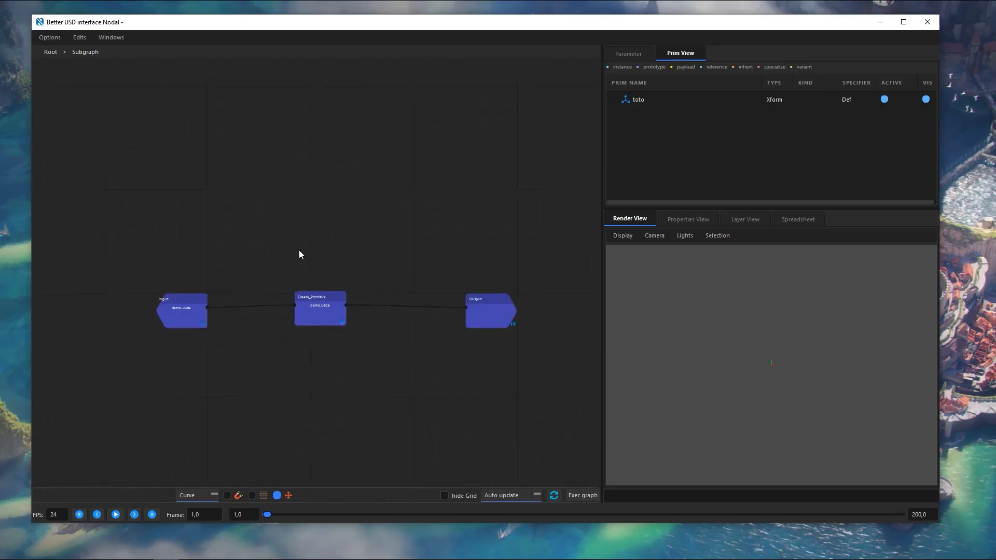
- Move the Create_Primitive node up and to the left, and paste two copies of it beside it in the subgraph
left_click_drag(300, 321, 232, 260)
key("ctrl+c")
key("ctrl+v")
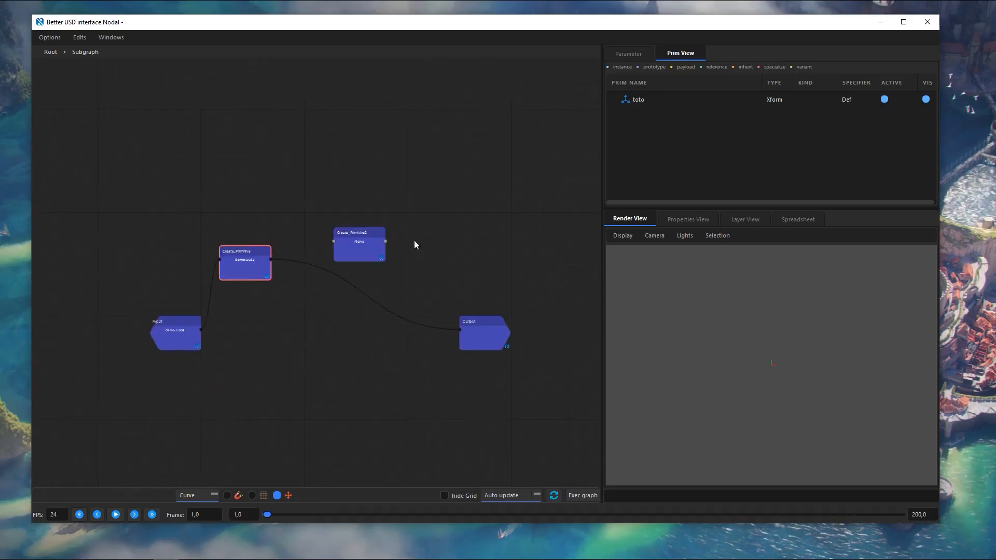
key("ctrl+v")
left_click(360, 257)
scroll(263, 261, "up", 2)
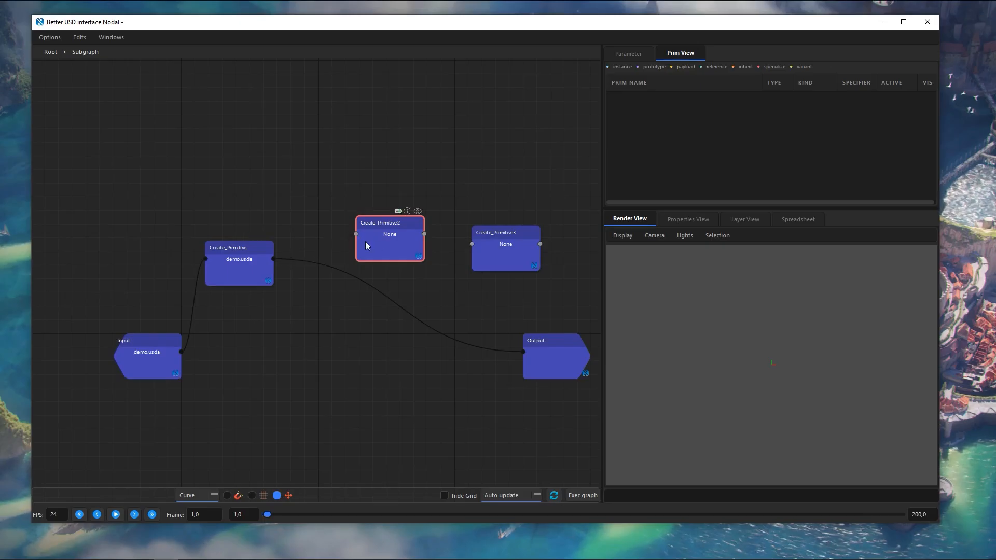
- Wire the nodes in sequence from Create_Primitive through Create_Primitive2 and Create_Primitive3 to Output
mouse_move(275, 259)
left_mouse_down()
mouse_move(347, 239)
mouse_move(275, 269)
left_mouse_up()
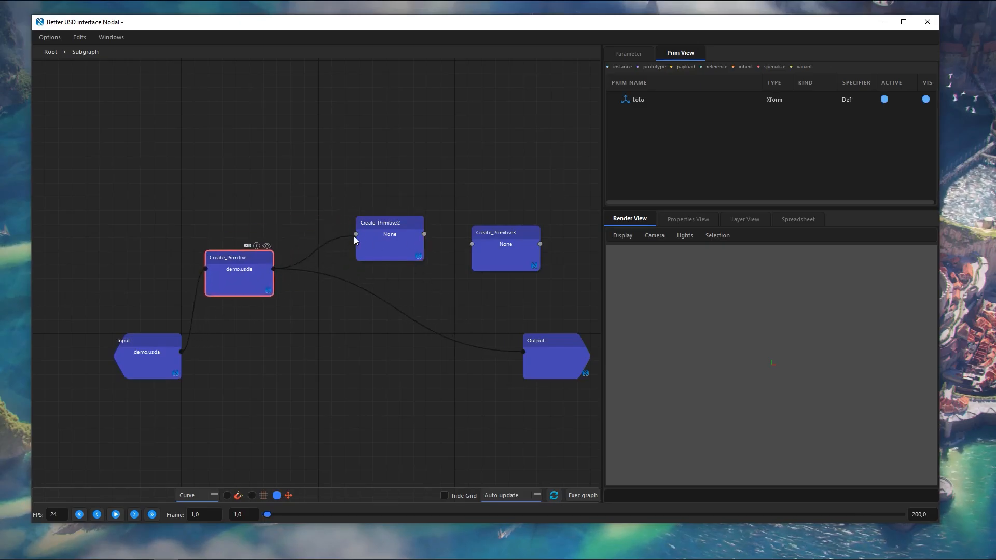
left_click_drag(424, 234, 472, 244)
left_click_drag(541, 322, 522, 351)
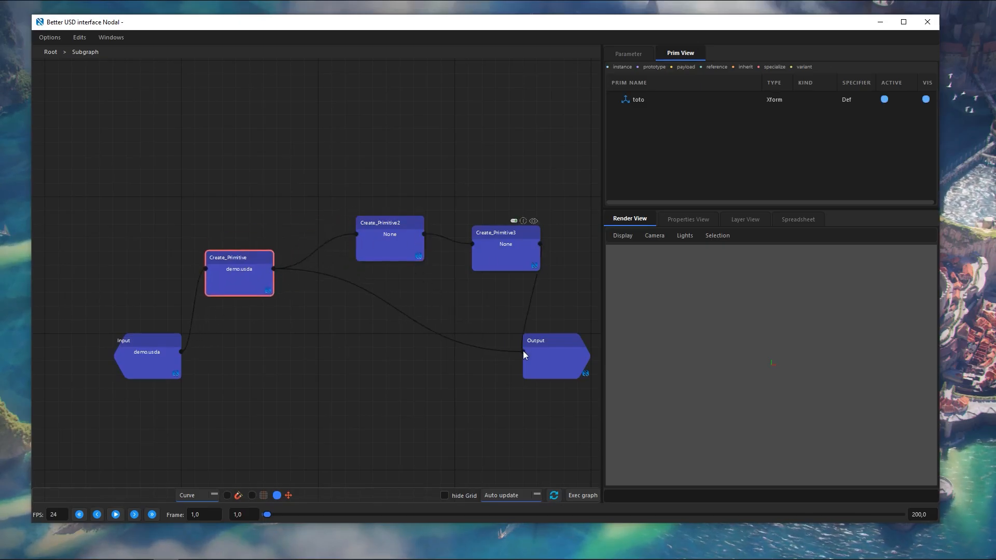
- Shift the Create_Primitive2 node left and set its primitive path to /tata
left_click_drag(392, 250, 357, 235)
left_click(628, 54)
left_click(708, 83)
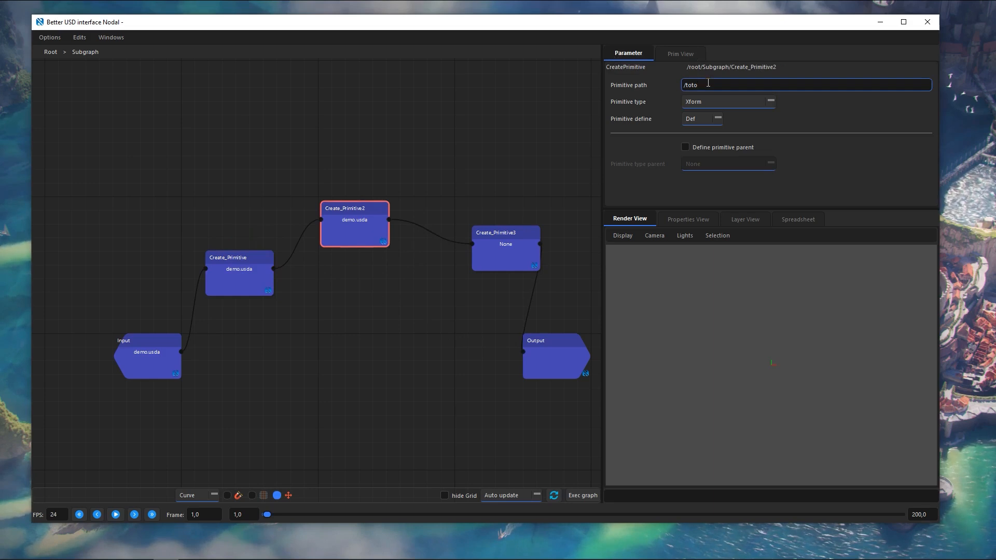
left_click(438, 106)
- Set the Create_Primitive3 node's primitive path to /titi and move the node down and to the left
left_click(506, 249)
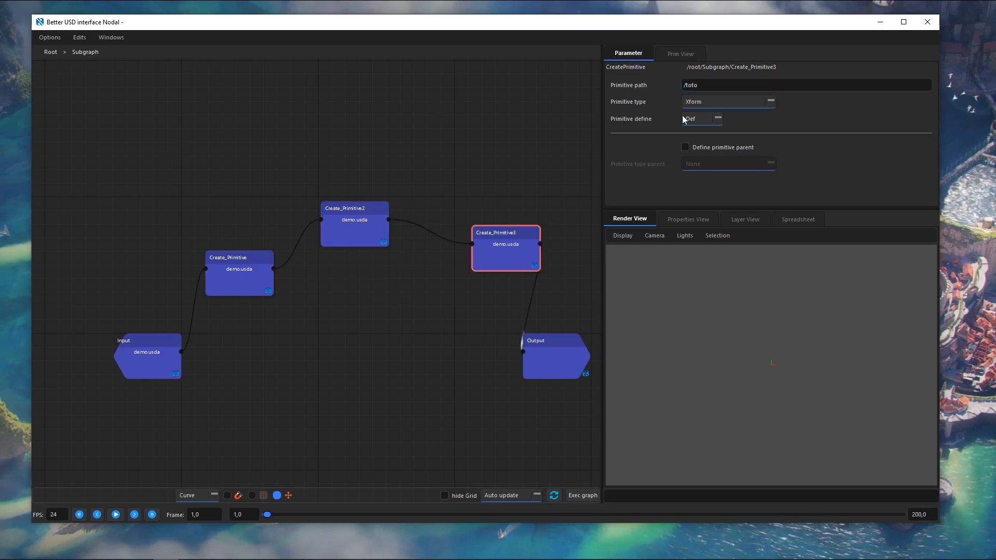
left_click(688, 84)
double_click(688, 85)
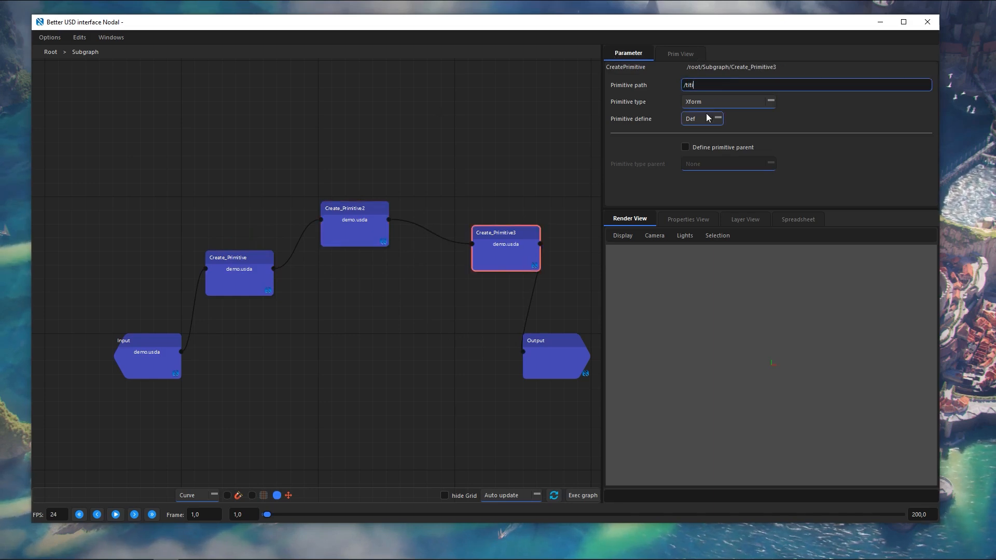
type("titi")
left_click_drag(509, 268, 468, 287)
- Examine Create_Primitive3's primitives in the Prim View and compare them with the Null node's primitives at the Root level
left_click(680, 54)
left_click(670, 128)
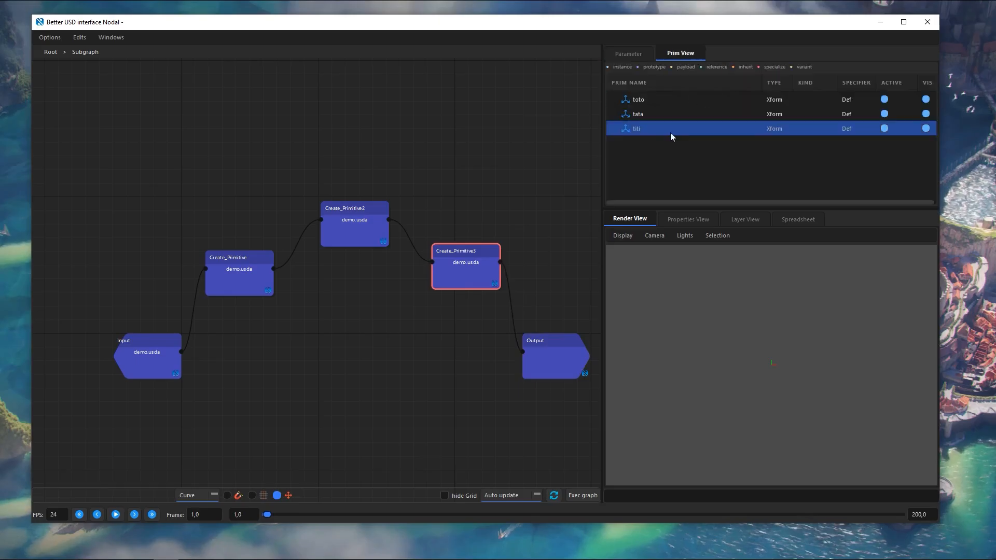
left_click(410, 149)
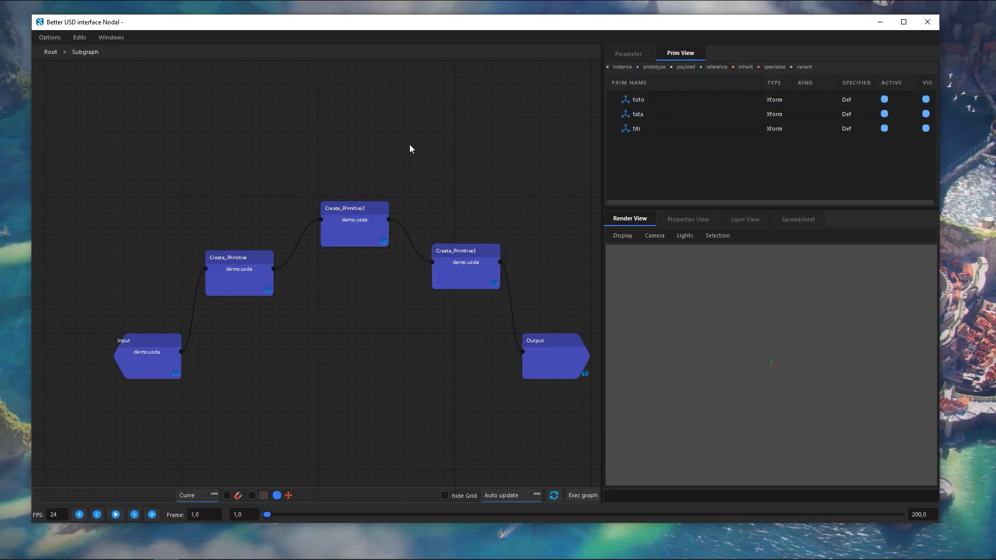
left_click(47, 52)
left_click(413, 189)
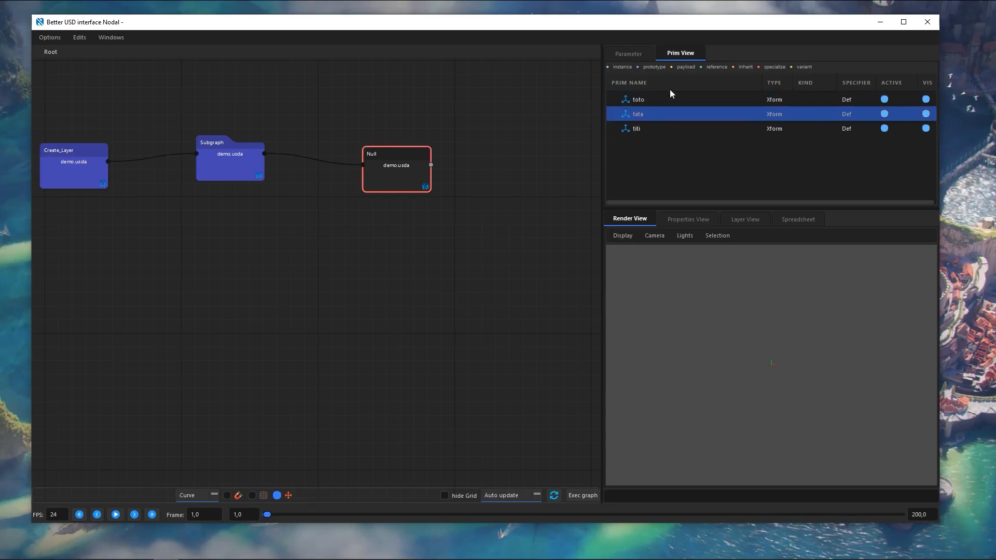
middle_click_drag(249, 207, 352, 307)
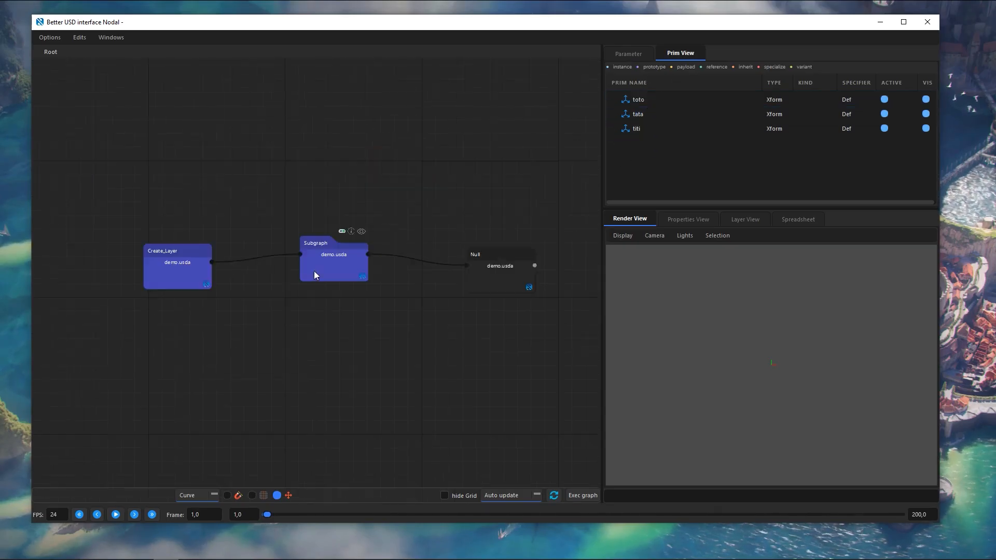
- Move the Subgraph node up and add a Create Primitive node in the Root graph, wired between Create_Layer and Subgraph
left_click_drag(313, 270, 368, 198)
middle_click_drag(326, 292, 382, 339)
key("Tab")
type("cr")
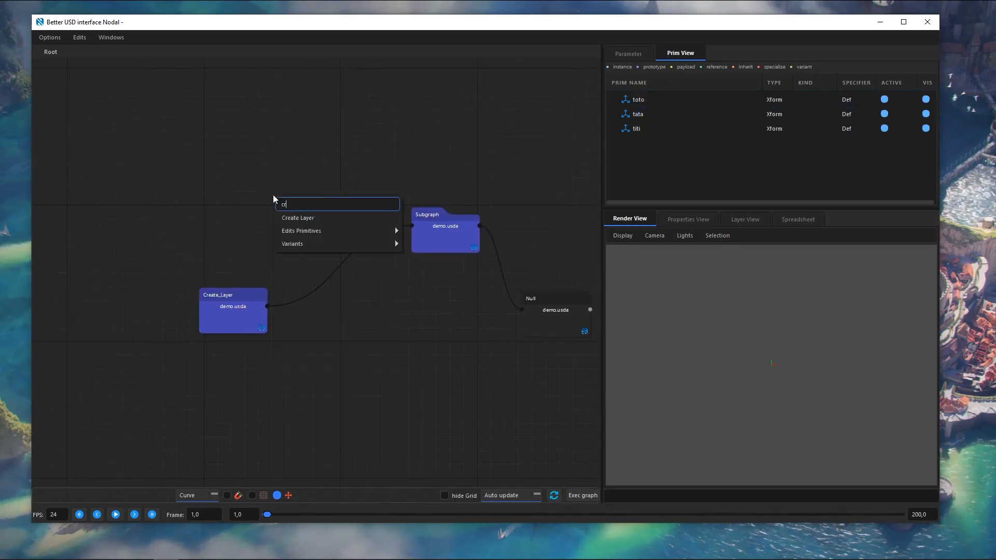
key("Down")
key("Down")
key("Right")
key("Down")
key("Return")
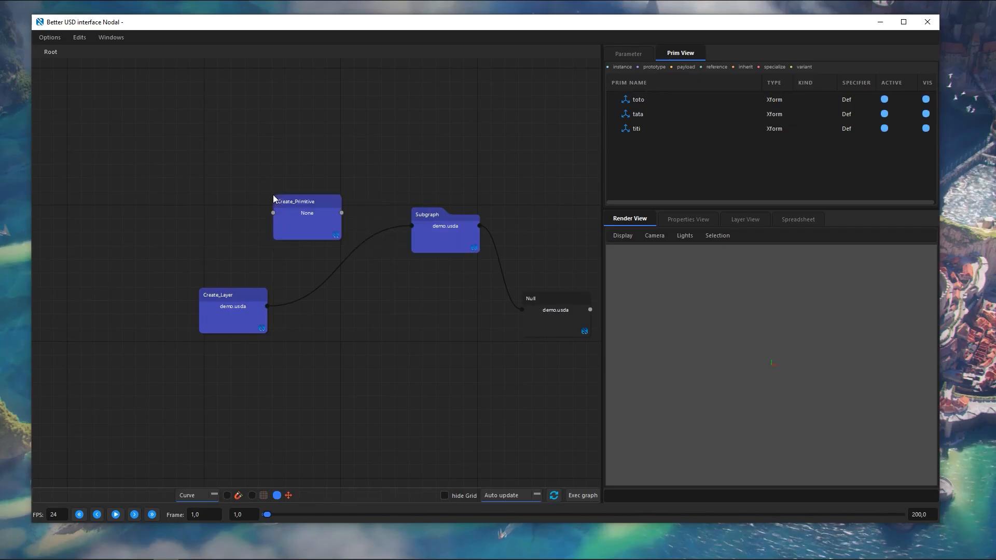
left_click_drag(278, 208, 273, 212)
left_click_drag(341, 213, 411, 226)
- Set the Root Create_Primitive node's primitive path to /demo and move it and the Subgraph node down into a tidier chain
double_click(322, 225)
left_click(734, 88)
type("demo")
key("Return")
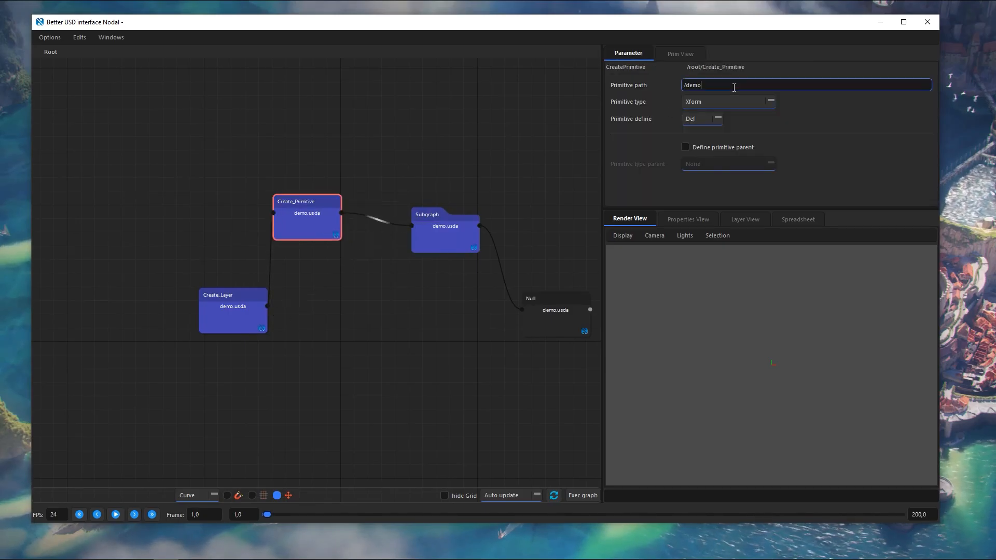
left_click_drag(317, 224, 343, 257)
left_click_drag(443, 244, 433, 289)
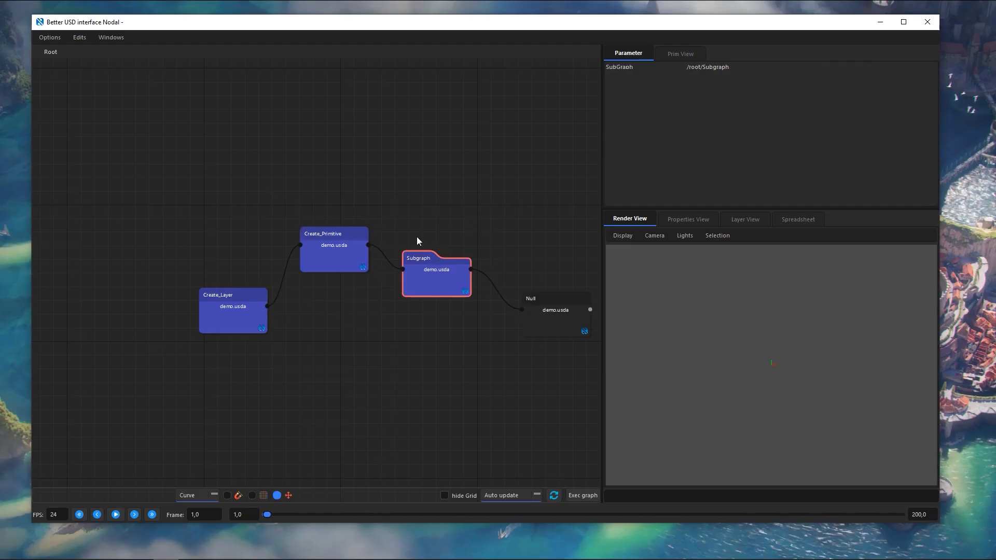
- Reopen the Subgraph's internal network and examine its primitives in the Prim View
double_click(434, 285)
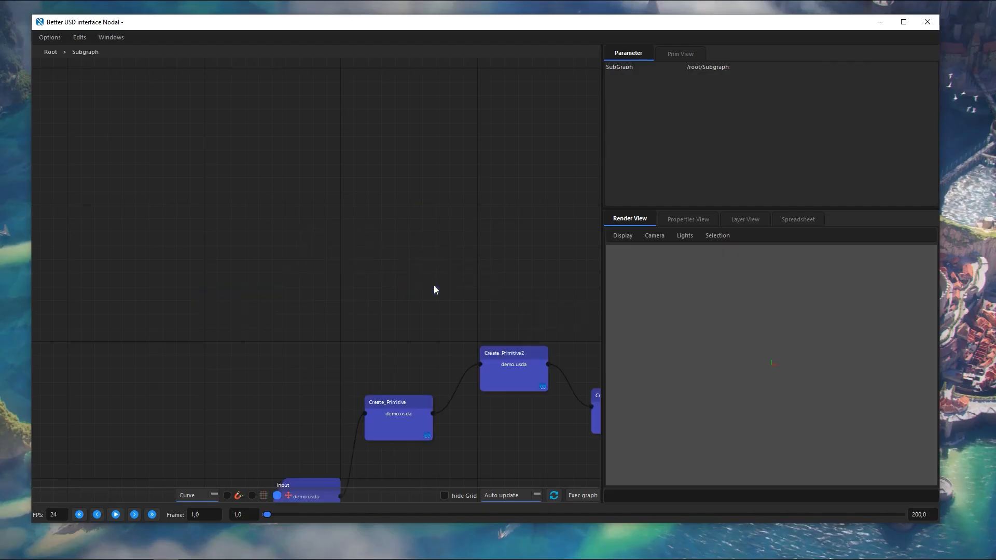
left_click(677, 55)
left_click(682, 99)
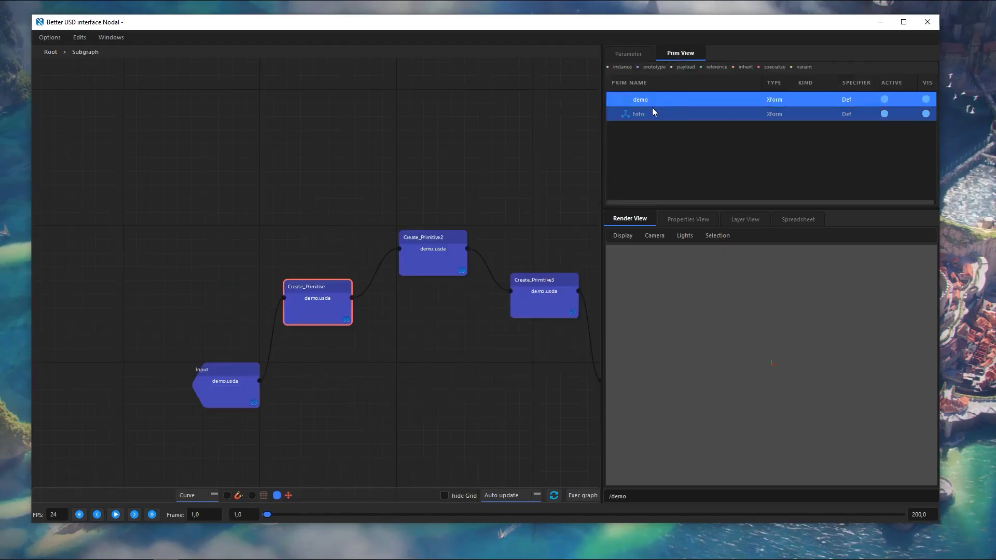
- Rearrange the Input, Create_Primitive and Output nodes so the subgraph chain runs roughly in a row
left_click_drag(242, 397, 170, 298)
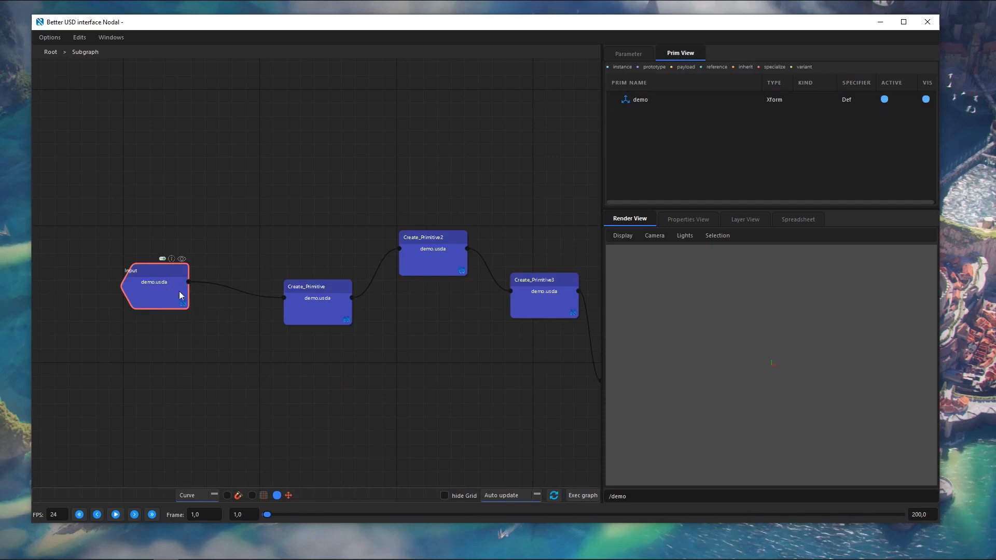
scroll(154, 306, "down", 3)
left_click(343, 349)
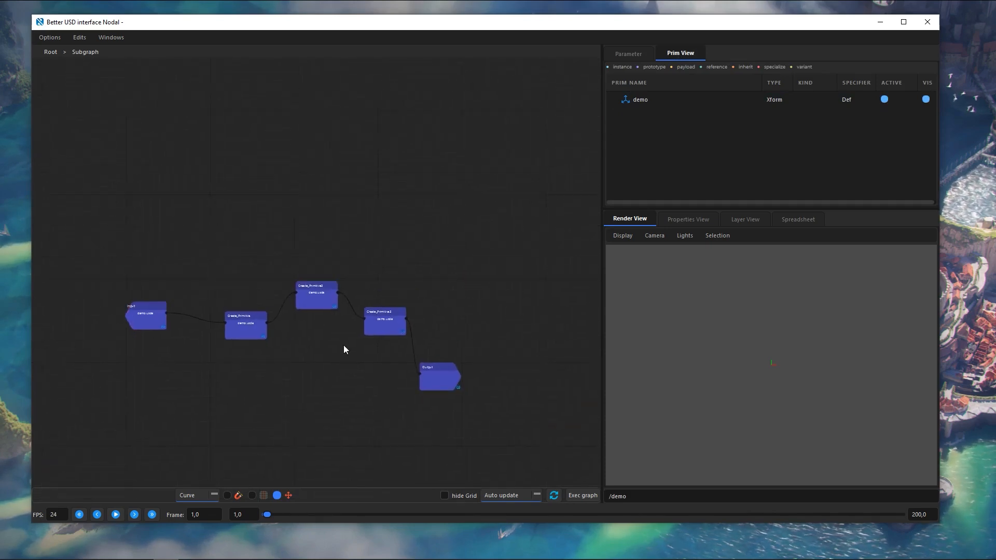
left_click_drag(246, 337, 225, 322)
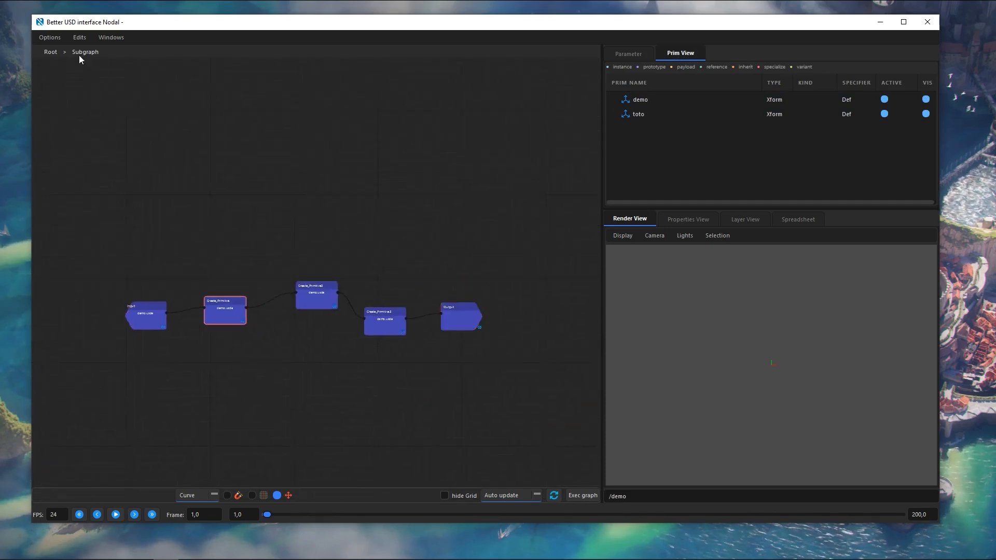
- Return to the Root level, move the Subgraph node up, and move the Null node down and to the right
left_click(54, 55)
scroll(223, 269, "up", 4)
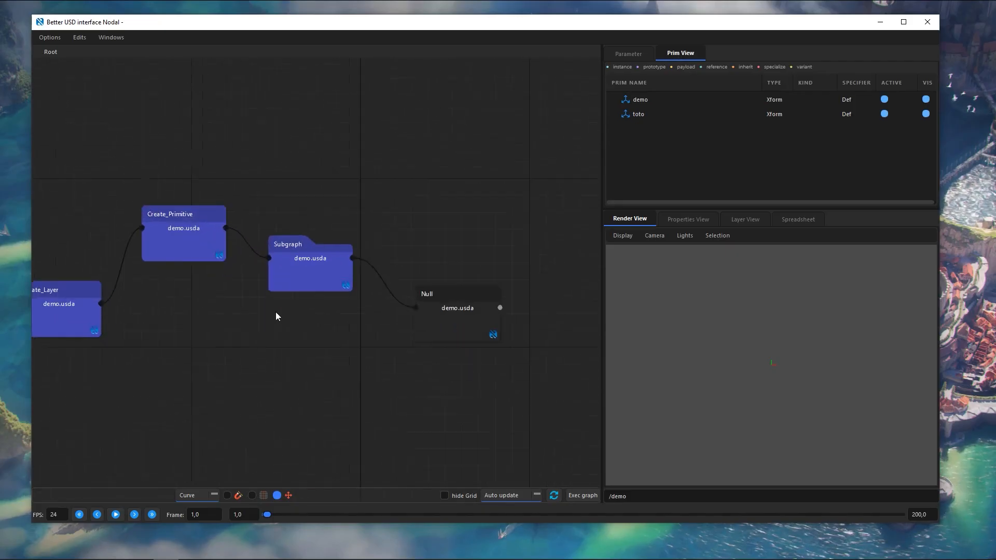
left_click_drag(312, 263, 338, 177)
left_click_drag(442, 313, 518, 334)
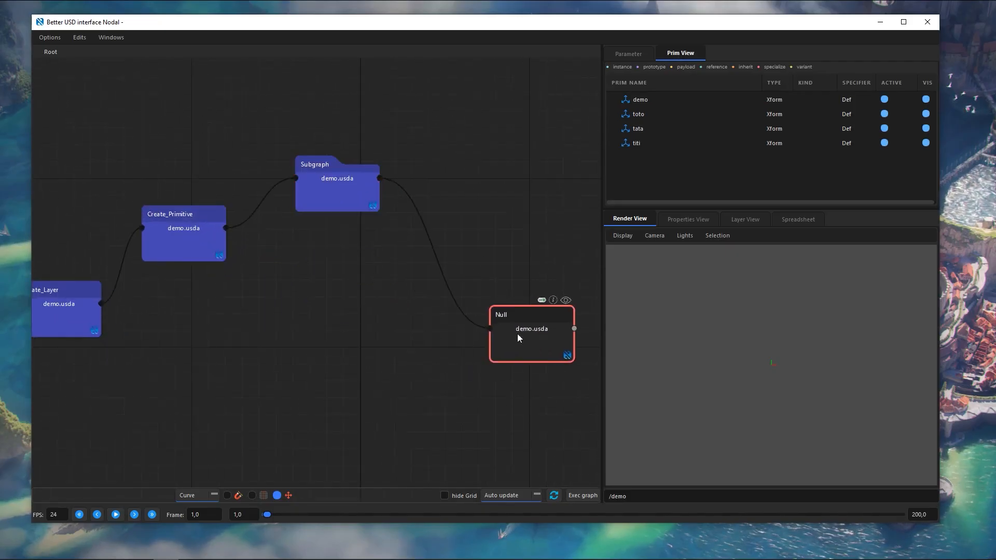
- Reopen the Subgraph's network and add a nested Subgraph node above Create_Primitive2
double_click(324, 202)
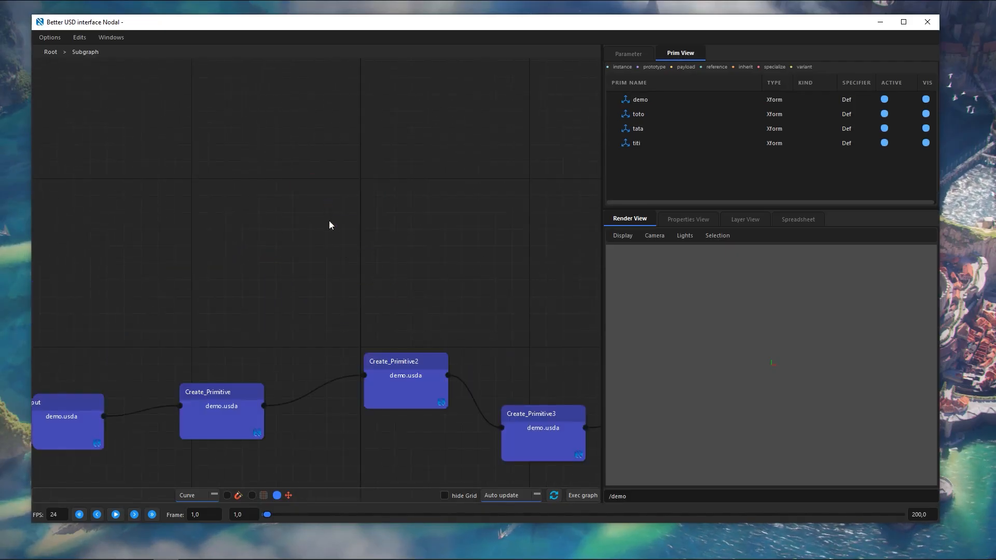
right_click(352, 262)
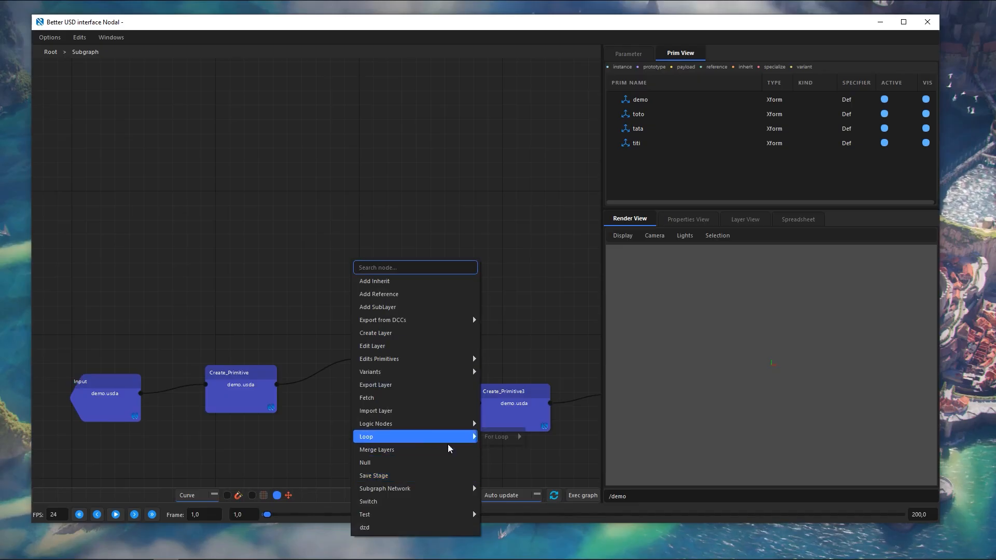
mouse_move(447, 489)
left_click(504, 514)
scroll(370, 326, "up", 1)
left_click_drag(383, 290, 376, 278)
scroll(378, 286, "down", 3)
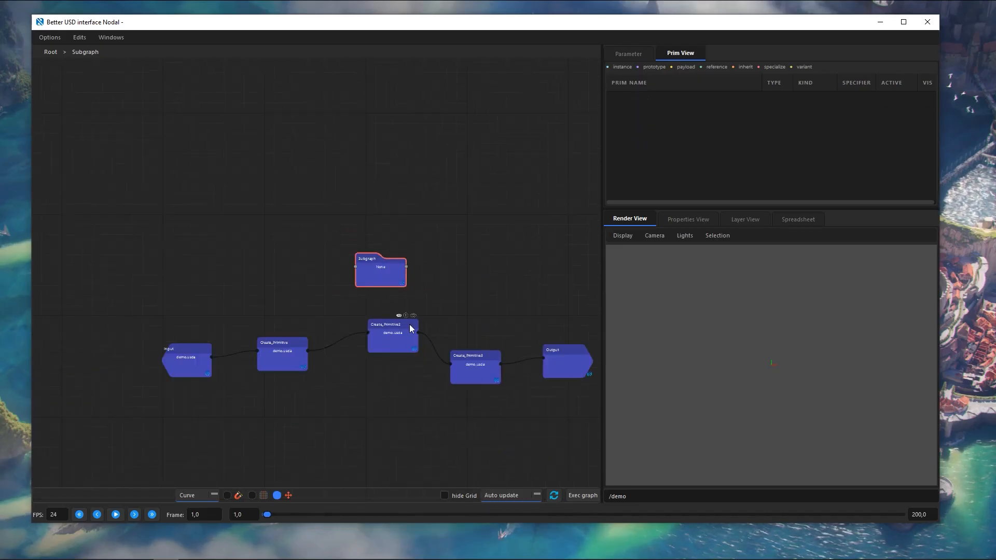
- Move Create_Primitive2 to the right and wire the nested Subgraph node between Create_Primitive and Create_Primitive2
left_click_drag(409, 325, 467, 297)
scroll(339, 336, "up", 3)
left_click_drag(290, 359, 362, 231)
left_click_drag(440, 231, 469, 291)
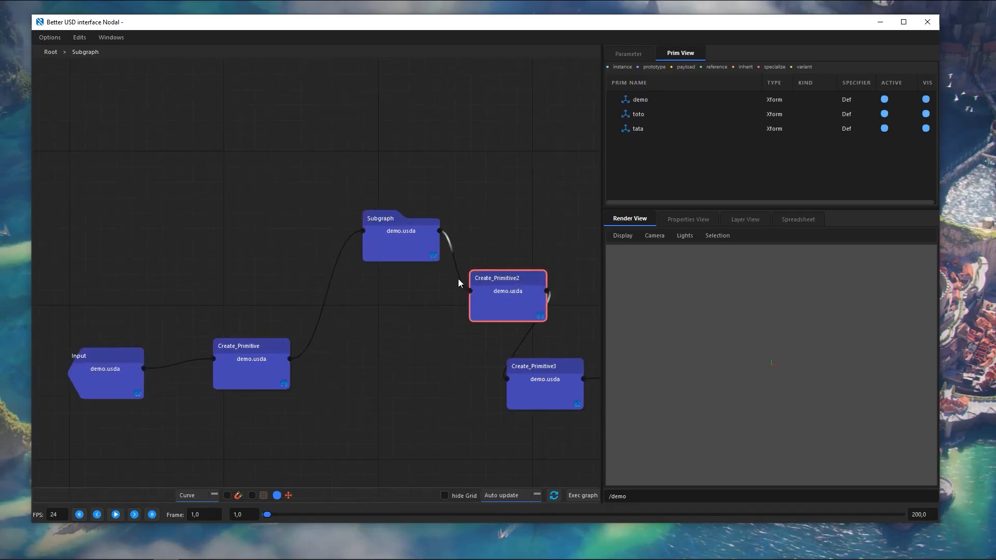
- Shift the nested Subgraph node left and rename it createATTR
left_click_drag(388, 217, 353, 208)
double_click(353, 207)
key("ctrl+a")
key("BackSpace")
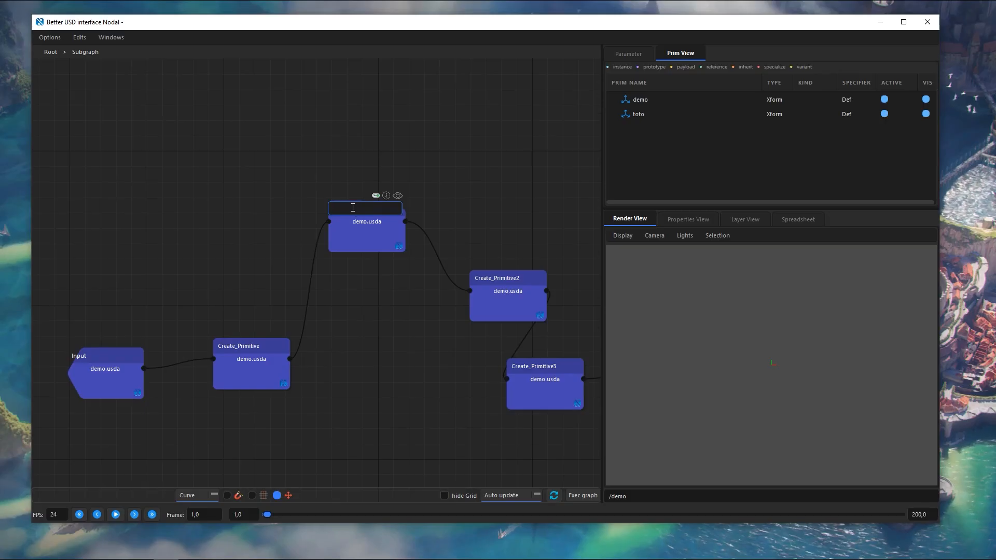
type("createATTR")
key("Return")
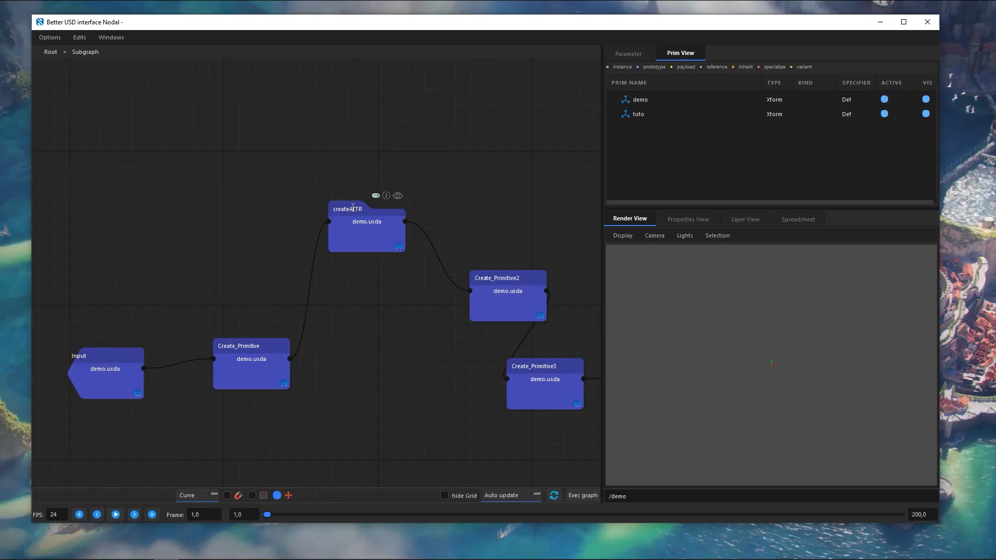
- Open createATTR's internal network and add a Create Attribute node wired between Input and Output
double_click(361, 237)
key("Tab")
type("cre")
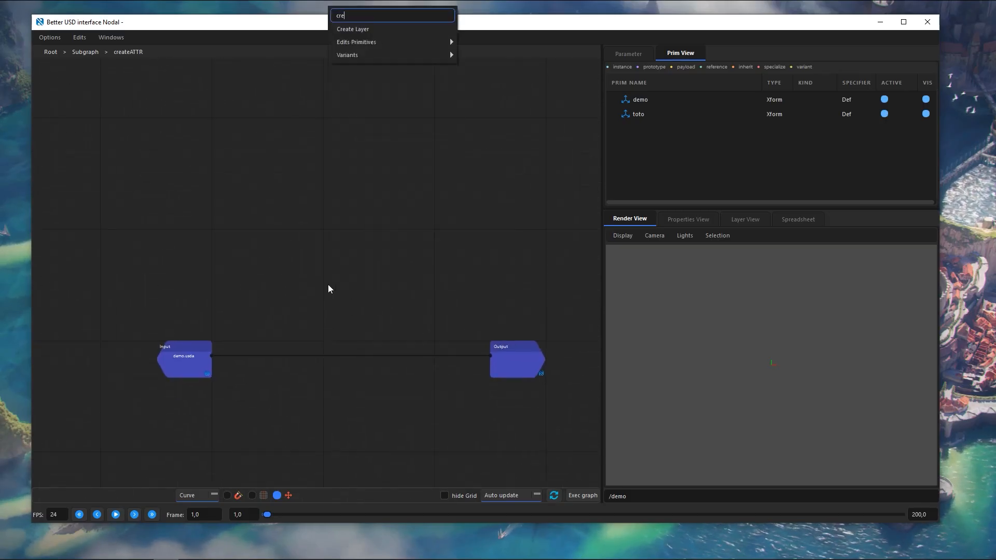
mouse_move(446, 42)
left_click(500, 41)
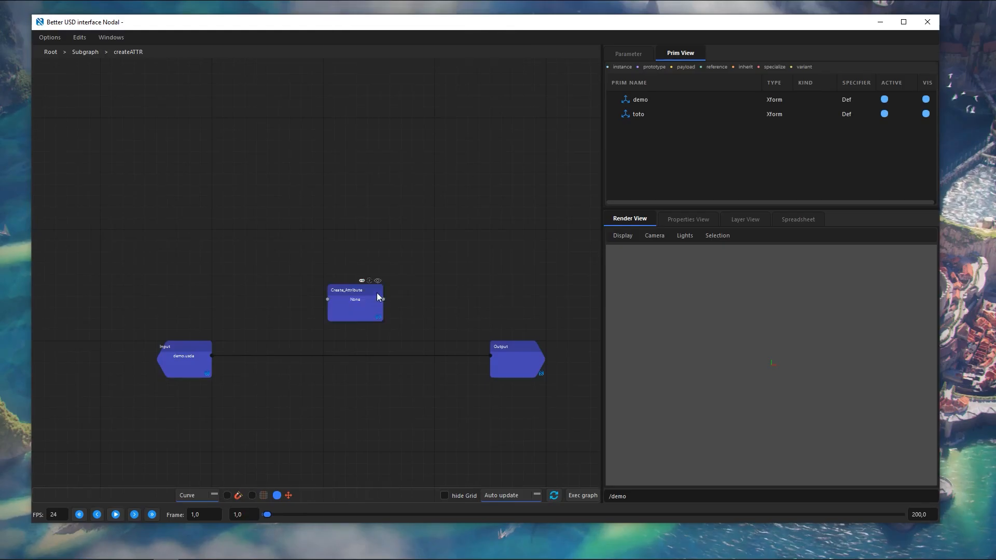
scroll(244, 340, "up", 2)
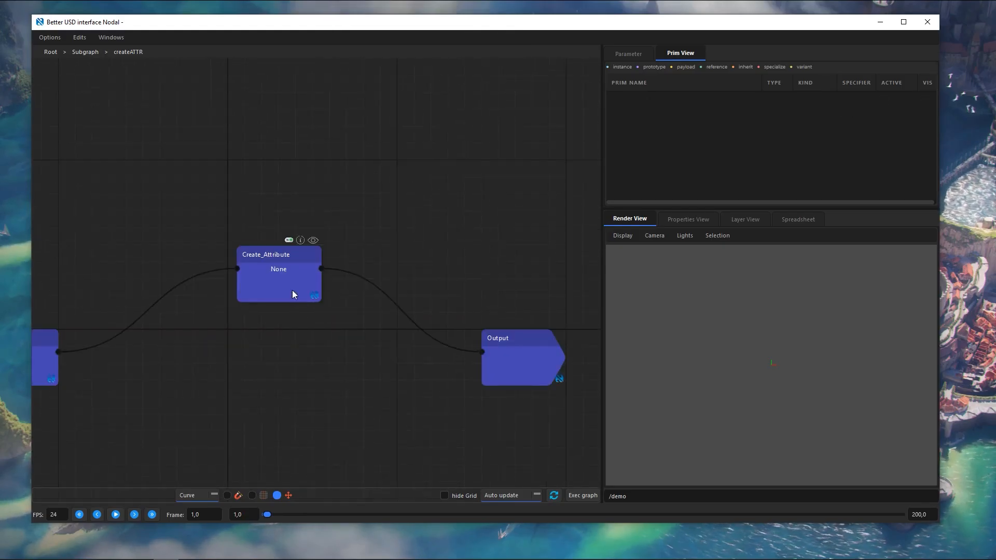
- Go up to the Subgraph level to check Create_Primitive, then reopen createATTR and examine its Input node's primitives
left_click(291, 290)
scroll(311, 226, "down", 1)
middle_click_drag(312, 226, 412, 229)
key("u")
middle_click_drag(283, 203, 307, 281)
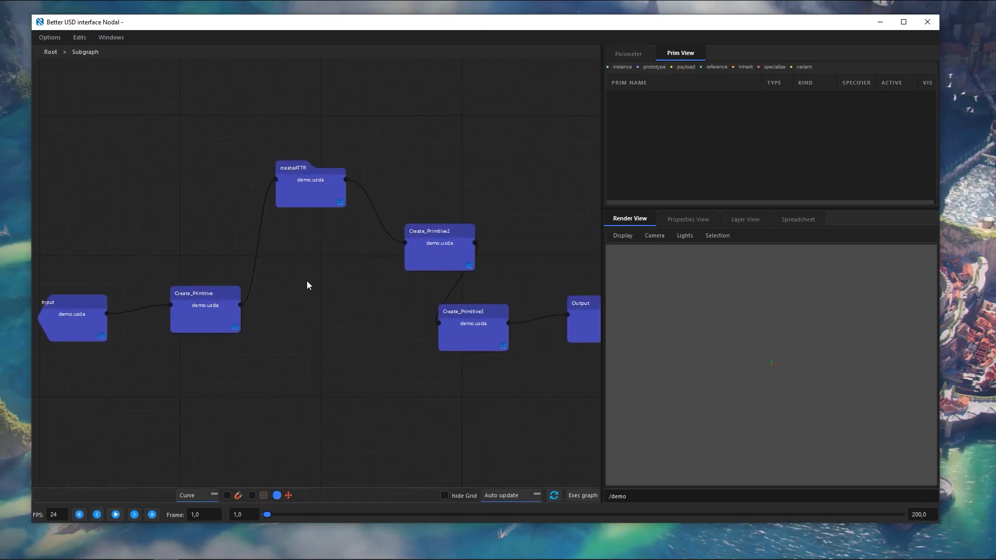
left_click(212, 319)
double_click(305, 185)
left_click(178, 397)
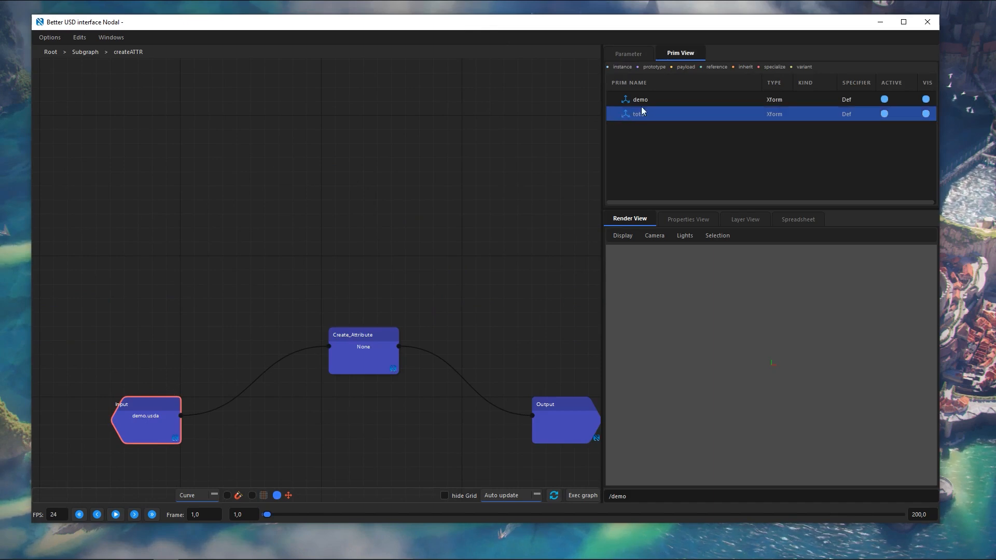
- Set Create_Attribute's primitive path to /demo, attribute name to test, type to int and default value to 7, and evaluate the node
left_click(656, 100)
left_click(632, 53)
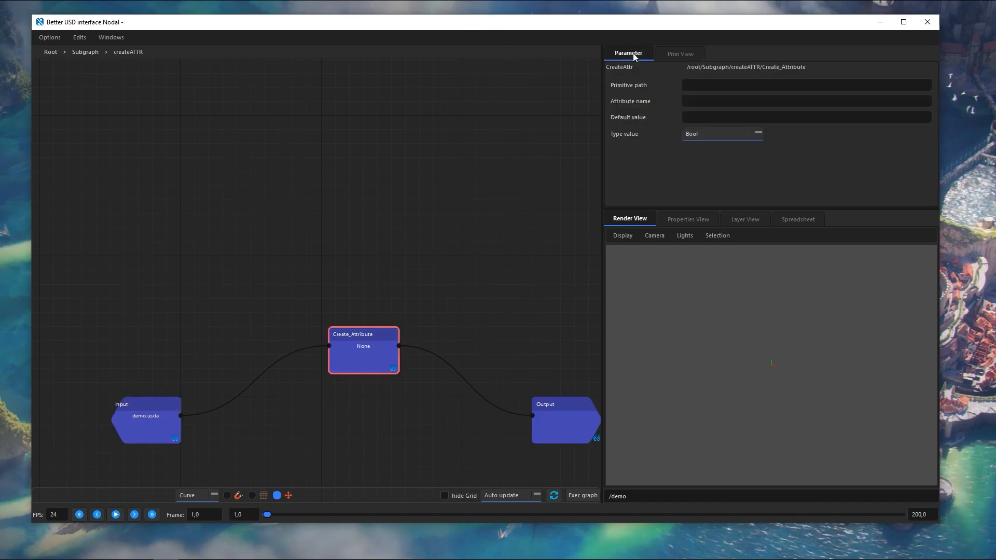
left_click(728, 101)
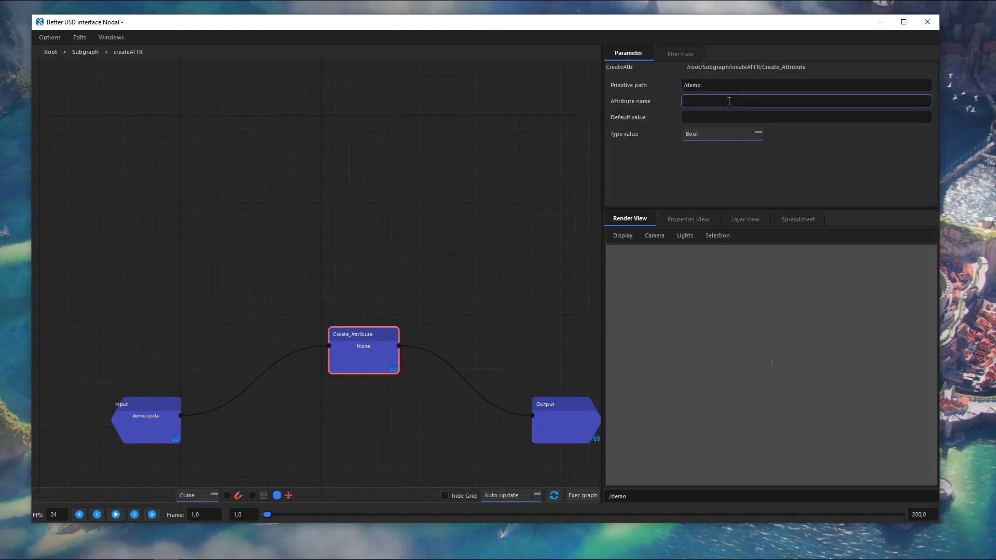
type("test")
left_click(739, 117)
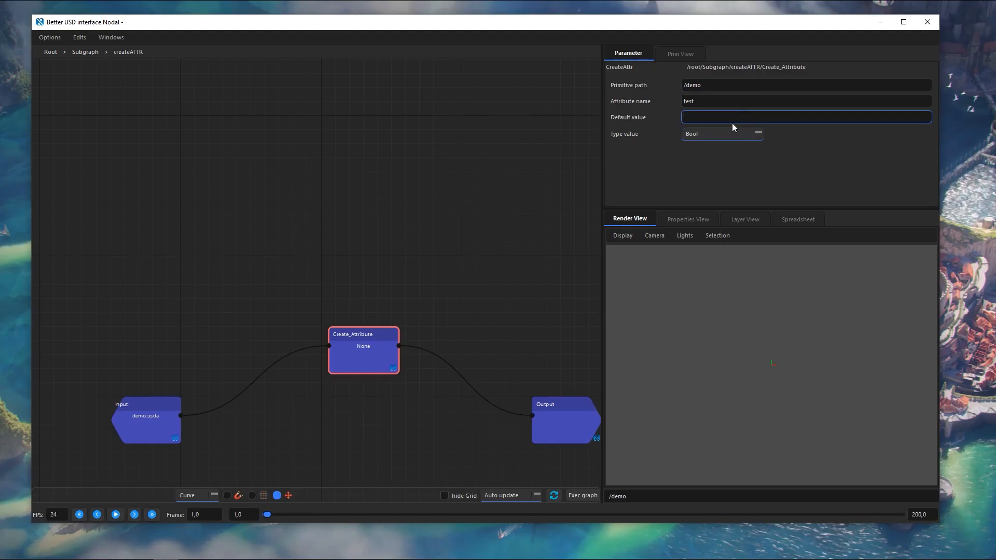
left_click(726, 134)
left_click(720, 172)
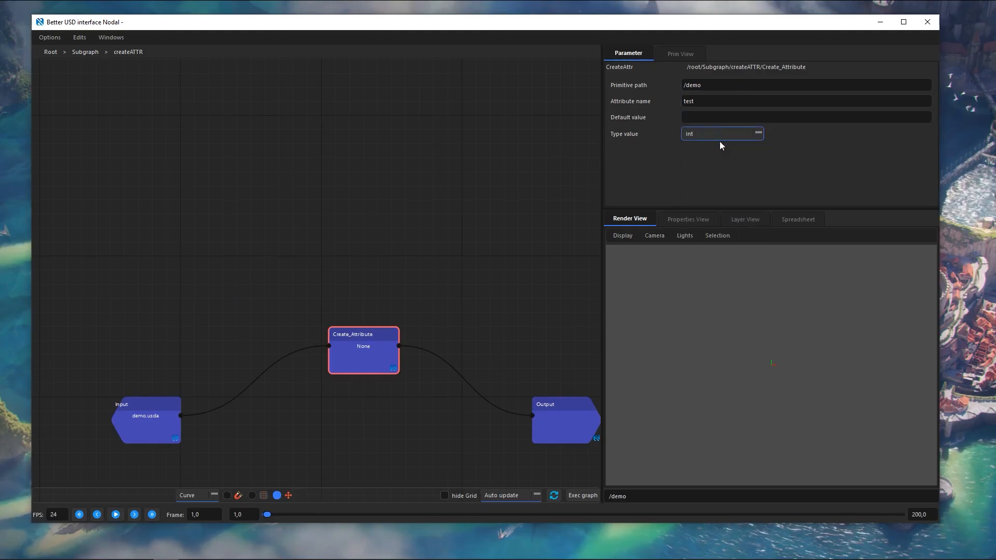
left_click(715, 118)
left_click(366, 360)
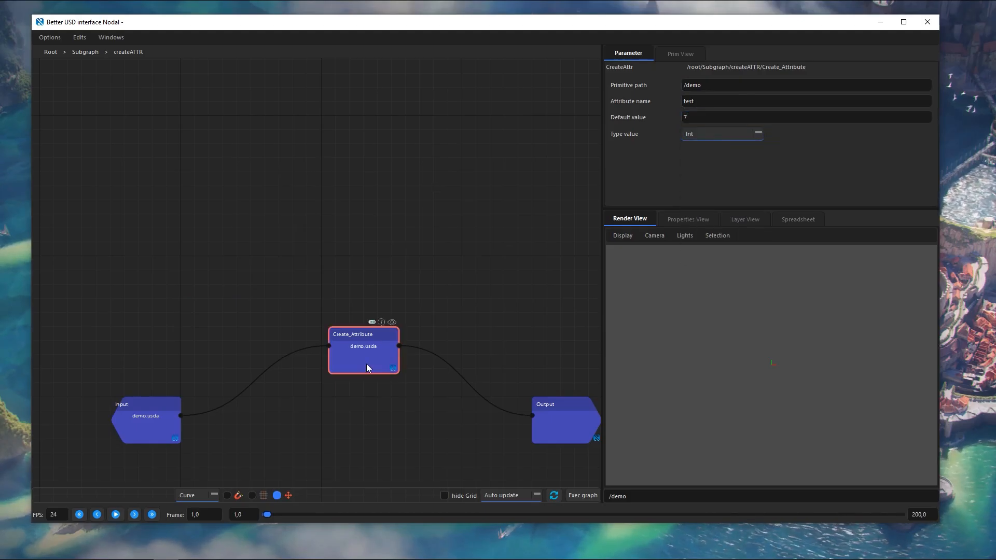
- Check the demo prim's test property at Create_Attribute, and again at the Null node at Root level
left_click(680, 53)
left_click(685, 220)
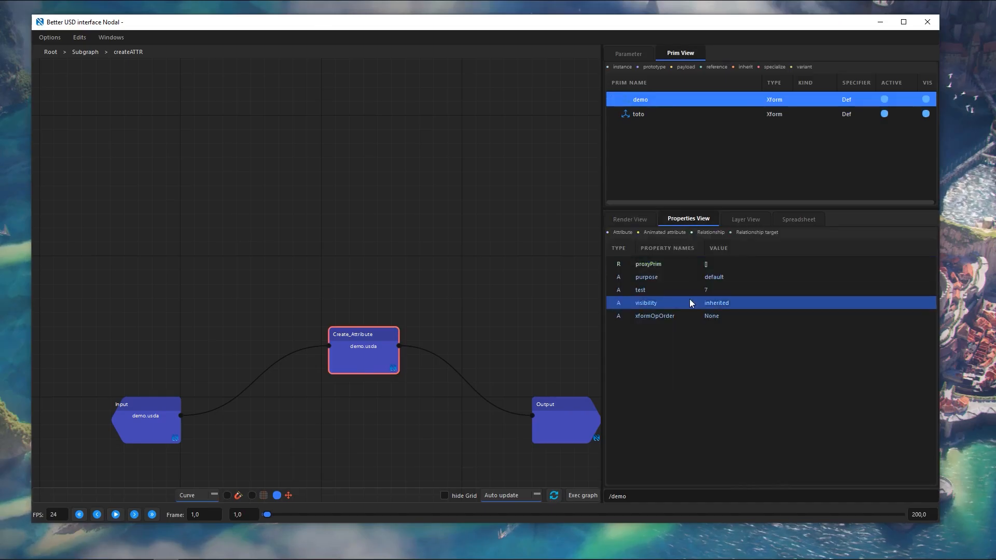
left_click(93, 51)
left_click(55, 51)
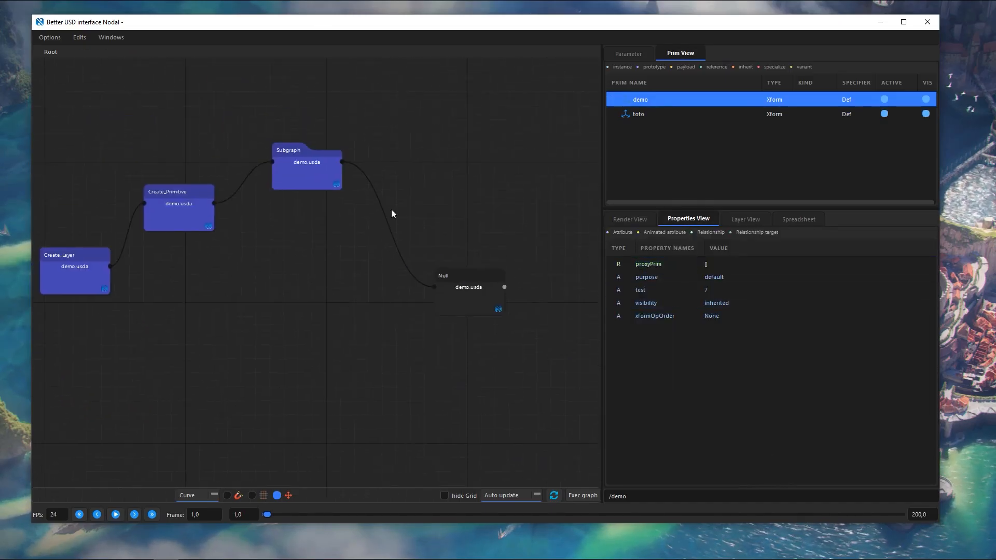
left_click(469, 310)
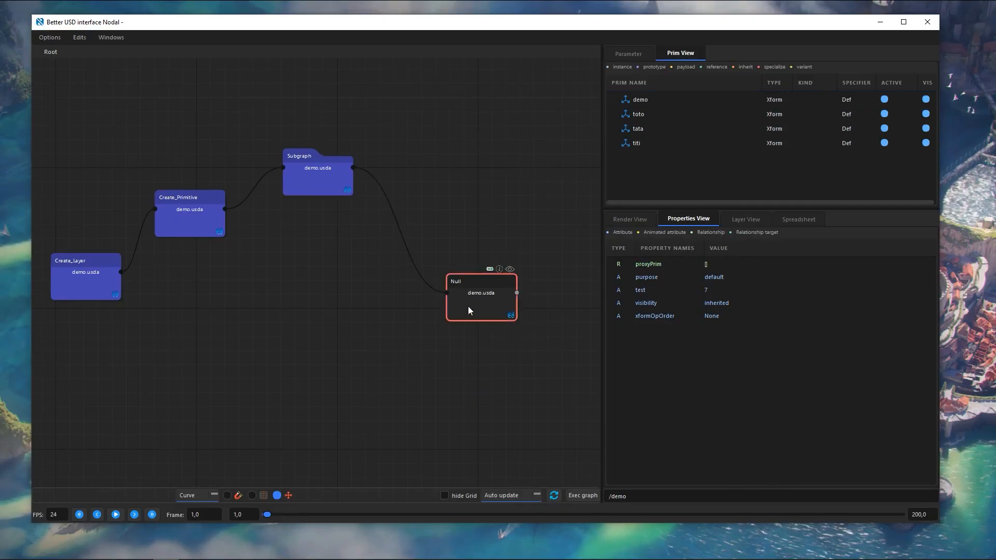
left_click(640, 104)
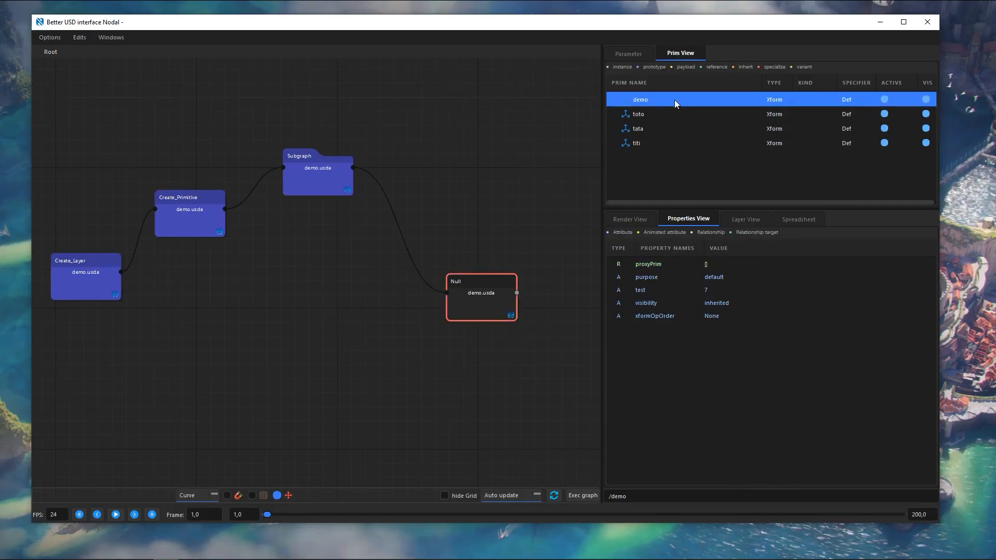
left_click(699, 291)
- Lower the Root Subgraph node slightly and open it, arranging its internal nodes in a horizontal row
left_click_drag(322, 181, 335, 215)
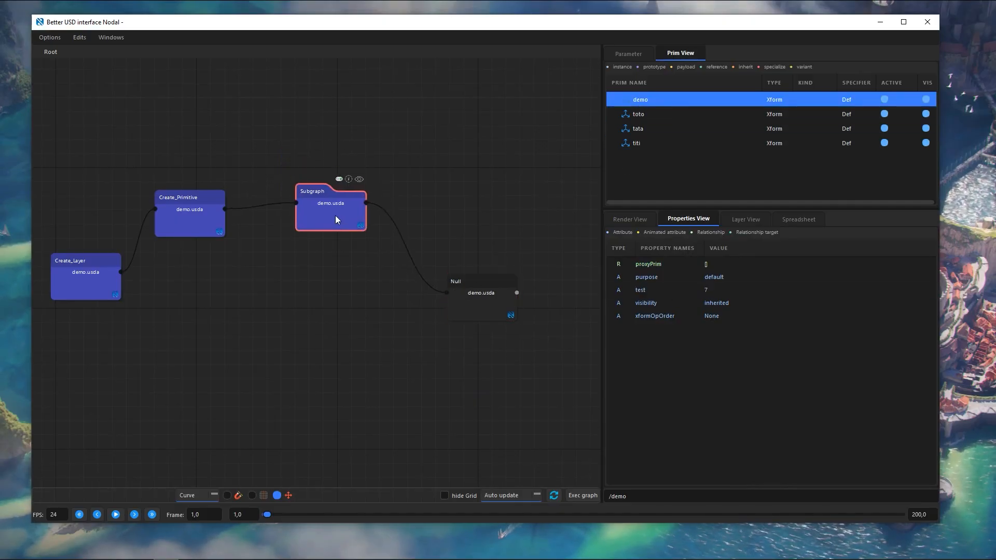
double_click(334, 216)
scroll(335, 223, "down", 1)
middle_click_drag(351, 286, 310, 267)
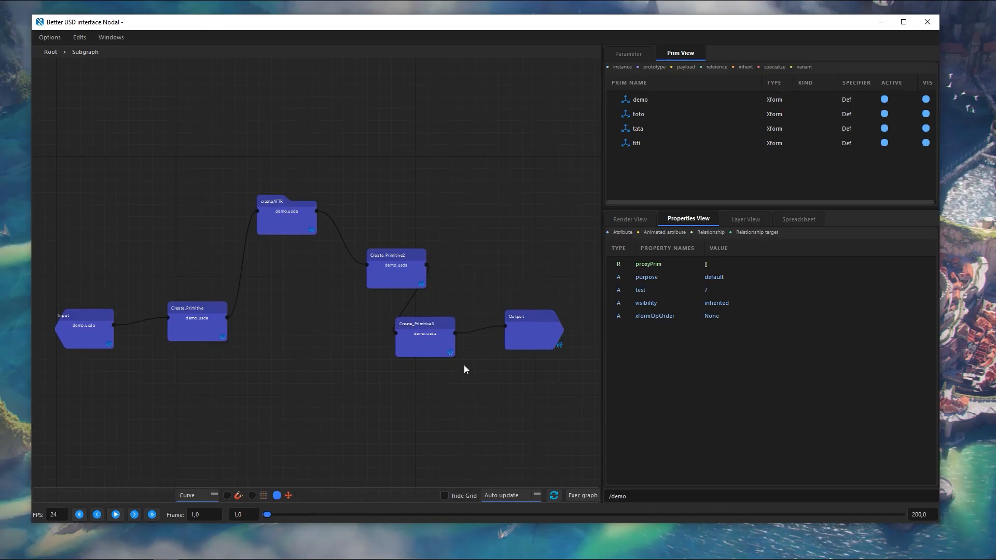
left_click_drag(399, 283, 390, 238)
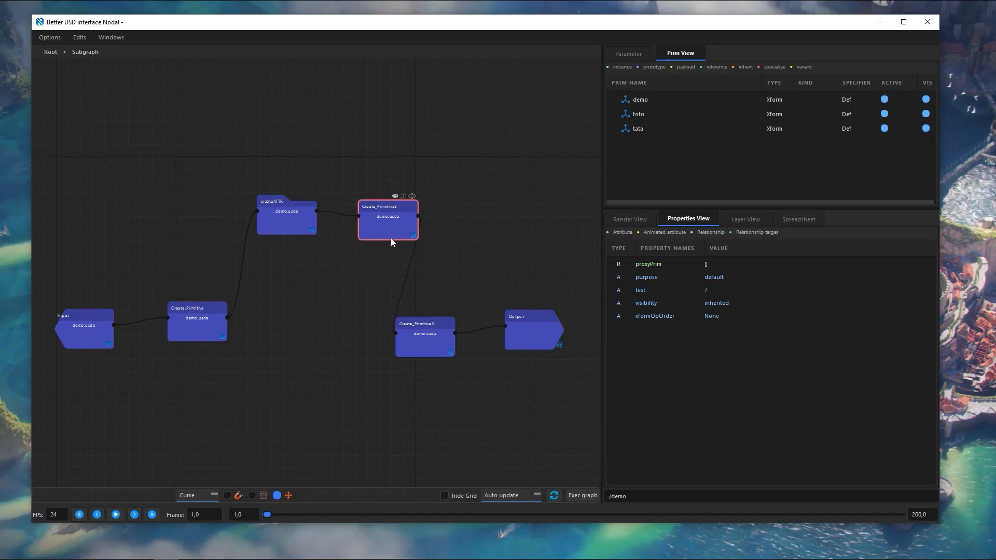
left_click_drag(451, 338, 512, 226)
left_click_drag(534, 347, 579, 234)
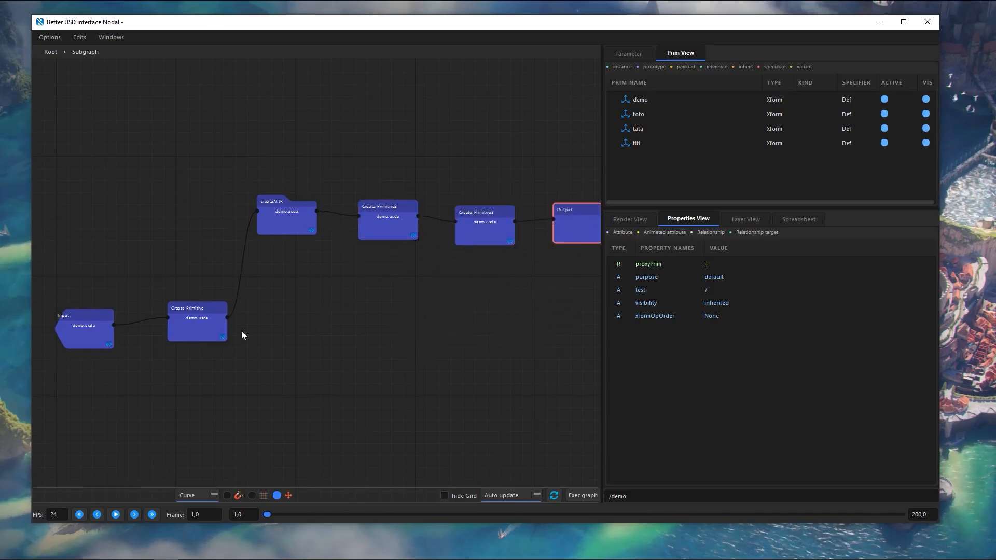
left_click_drag(203, 331, 198, 225)
left_click_drag(102, 338, 102, 251)
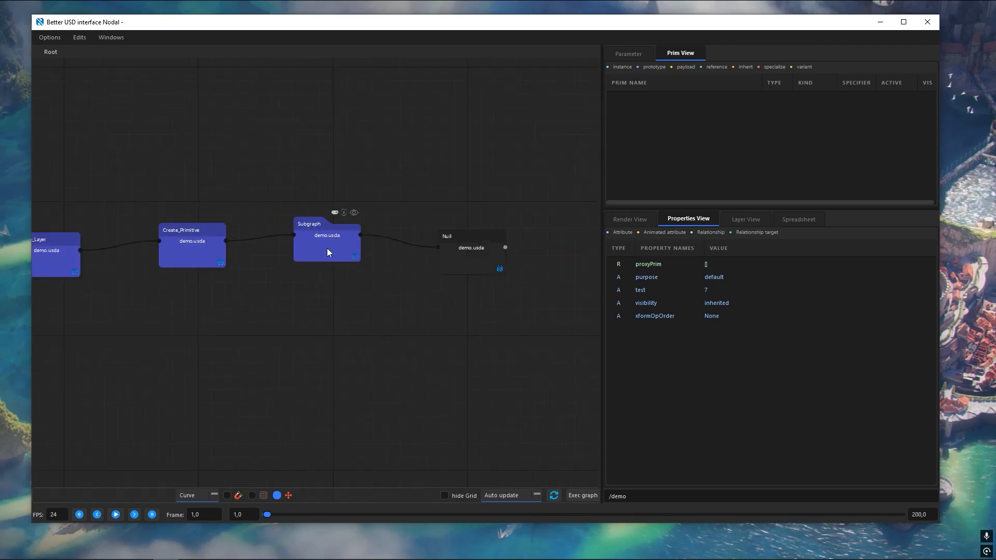
- Nudge the Subgraph node up at Root level and add a For Loop Begin/End pair below the node chain
left_click_drag(327, 248, 326, 235)
left_click(325, 338)
scroll(322, 335, "down", 3)
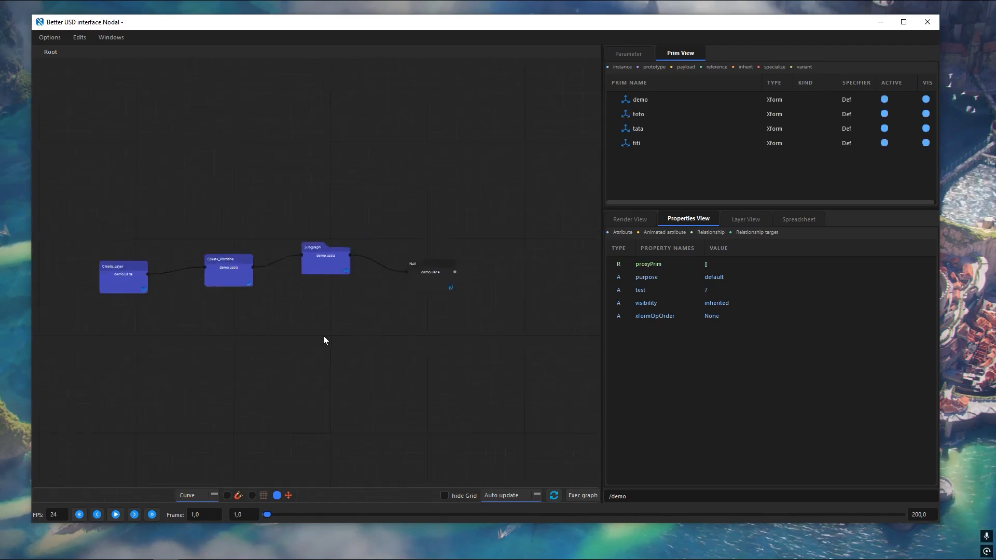
scroll(323, 335, "down", 1)
middle_click_drag(312, 358, 319, 303)
right_click(319, 303)
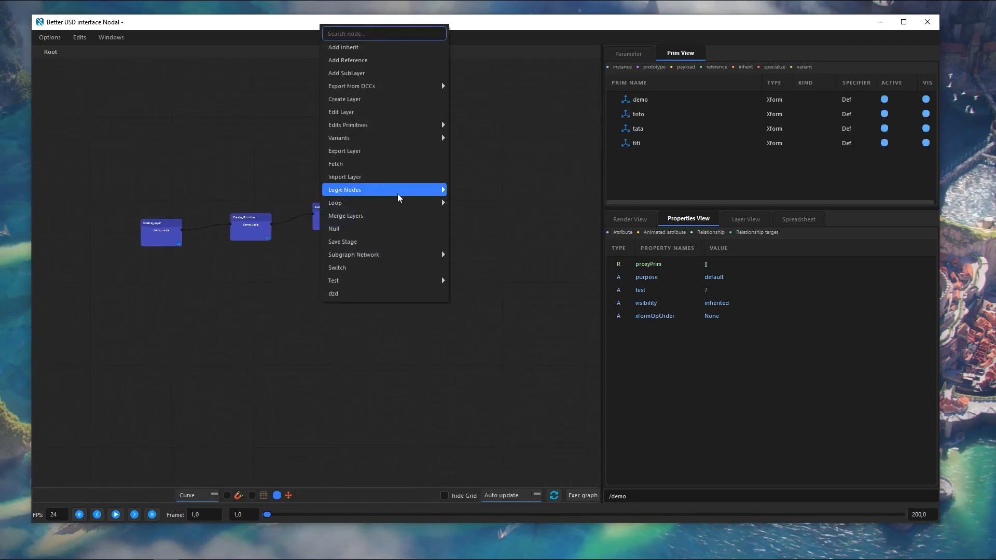
mouse_move(399, 206)
mouse_move(467, 203)
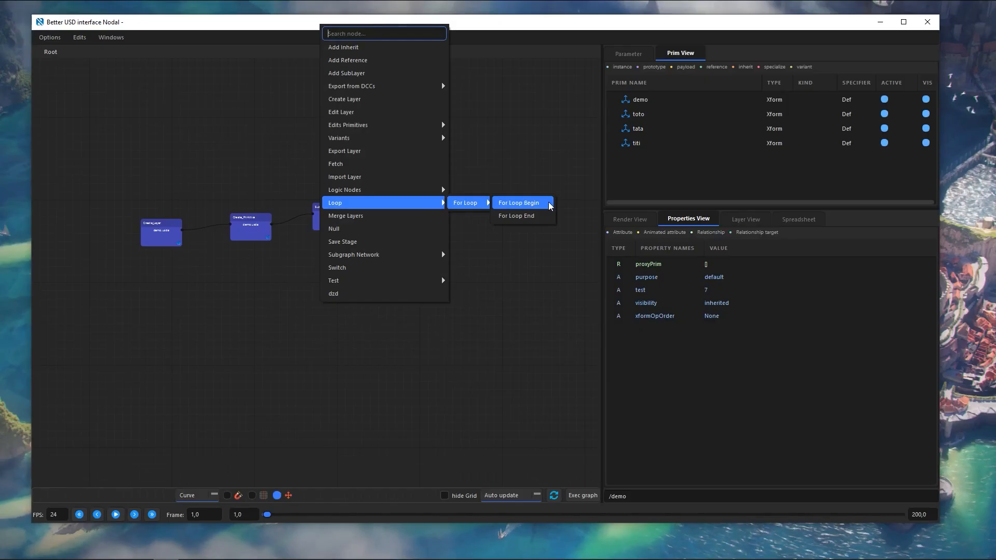
left_click(549, 204)
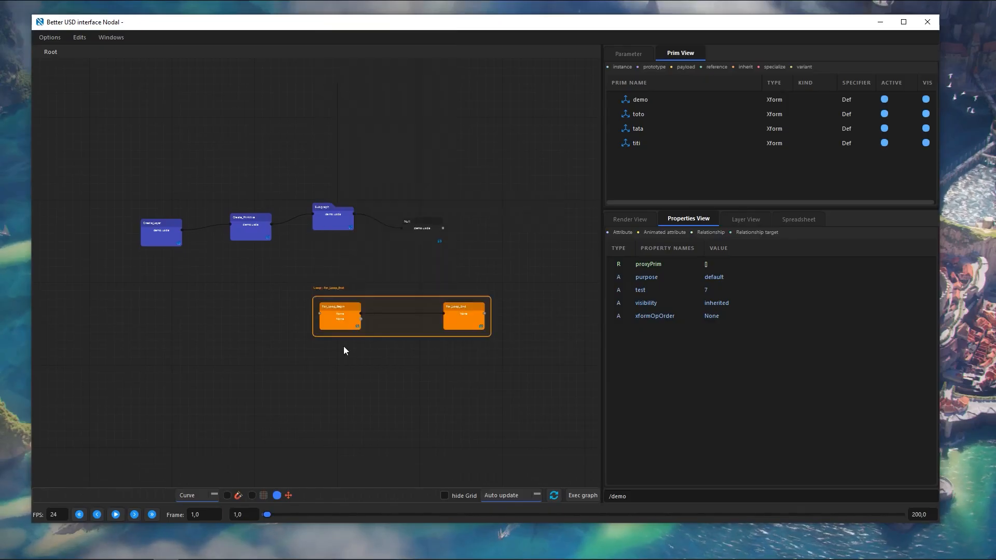
- Spread the loop block apart by moving For_Loop_Begin up and left and For_Loop_End lower
left_click_drag(338, 323, 310, 301)
left_click(452, 328)
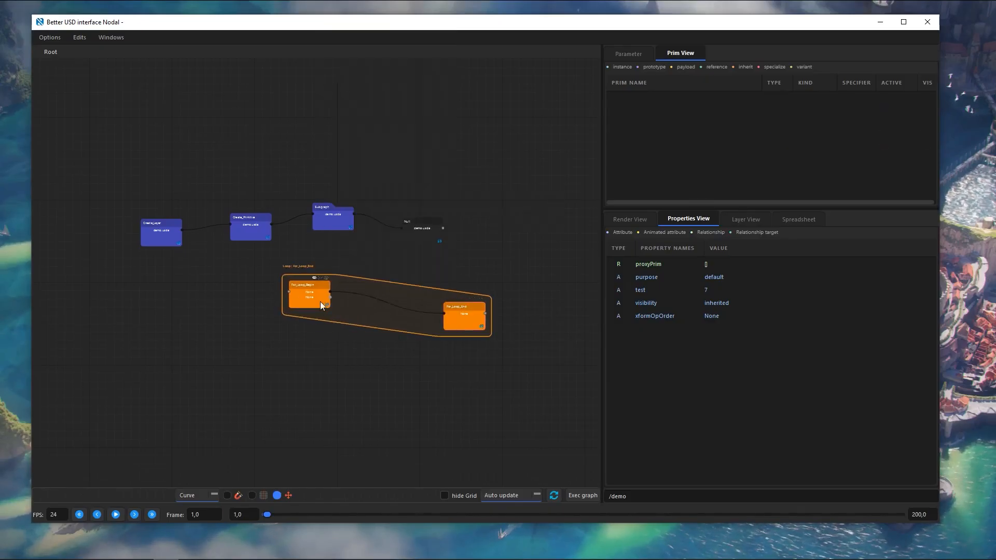
left_click_drag(453, 319, 444, 351)
scroll(254, 383, "up", 2)
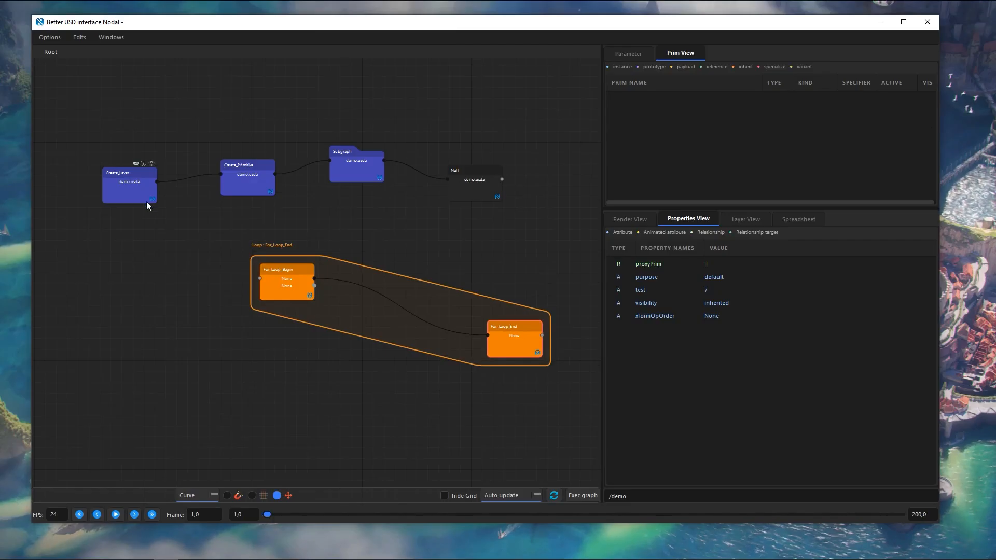
- Move Create_Layer down and left and wire its output to For_Loop_Begin's input
left_click_drag(132, 197, 96, 240)
middle_click_drag(181, 254, 223, 286)
scroll(228, 290, "up", 1)
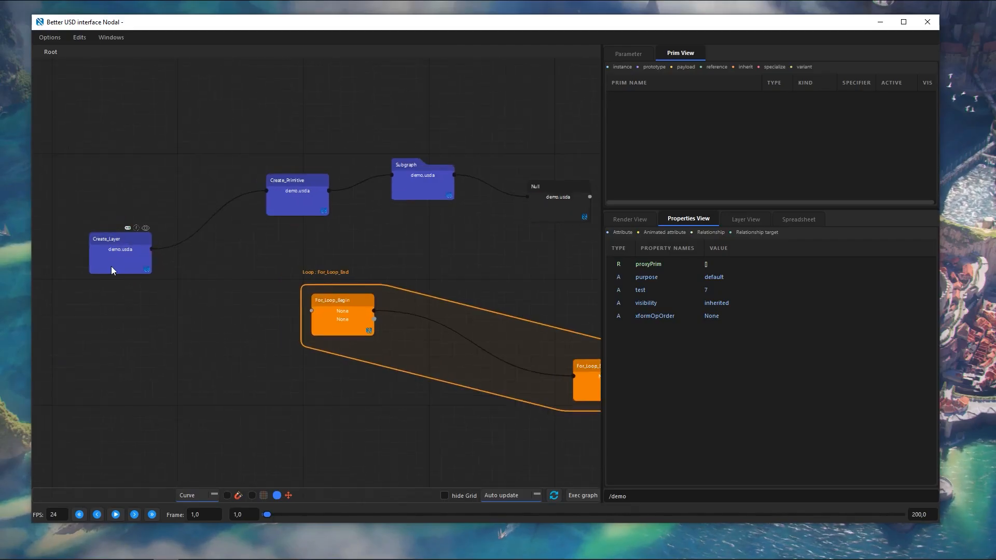
left_click_drag(111, 270, 97, 285)
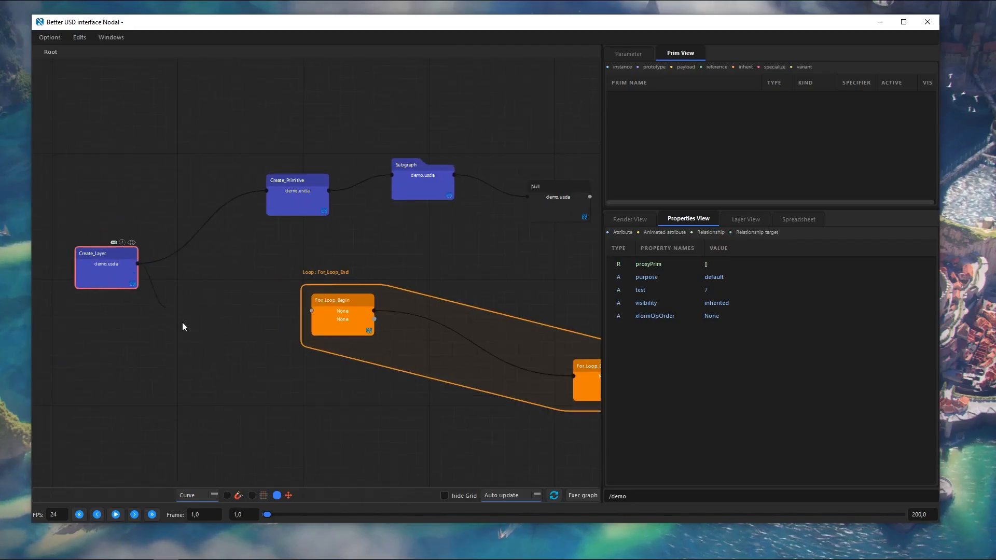
left_click_drag(311, 313, 310, 311)
left_click(457, 332)
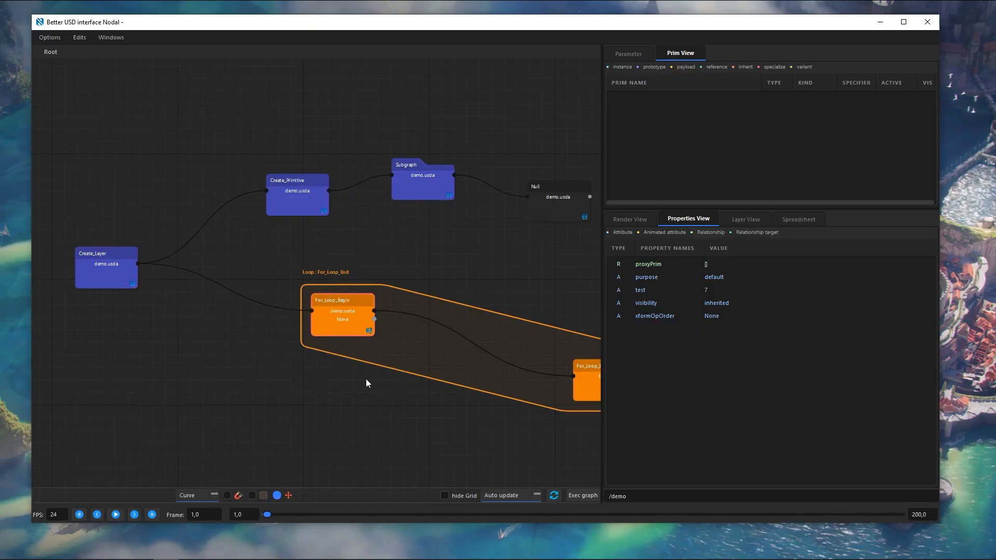
- Move the Null node right, wire For_Loop_End's output into it, and shift For_Loop_End further right
middle_click_drag(398, 387, 113, 319)
left_click_drag(283, 154, 559, 219)
scroll(486, 220, "up", 1)
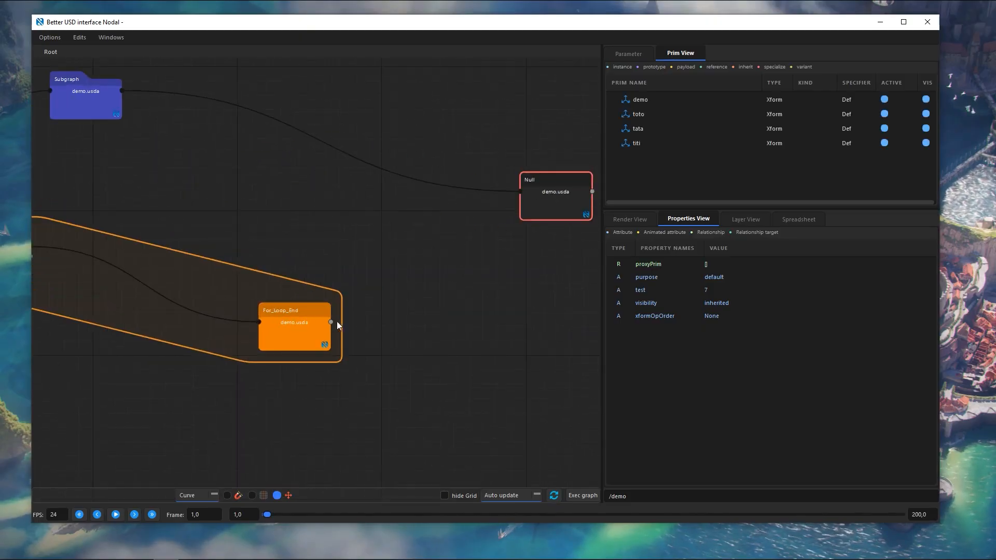
left_click_drag(332, 322, 520, 192)
left_click_drag(539, 204, 506, 216)
scroll(257, 182, "down", 2)
middle_click_drag(257, 181, 371, 231)
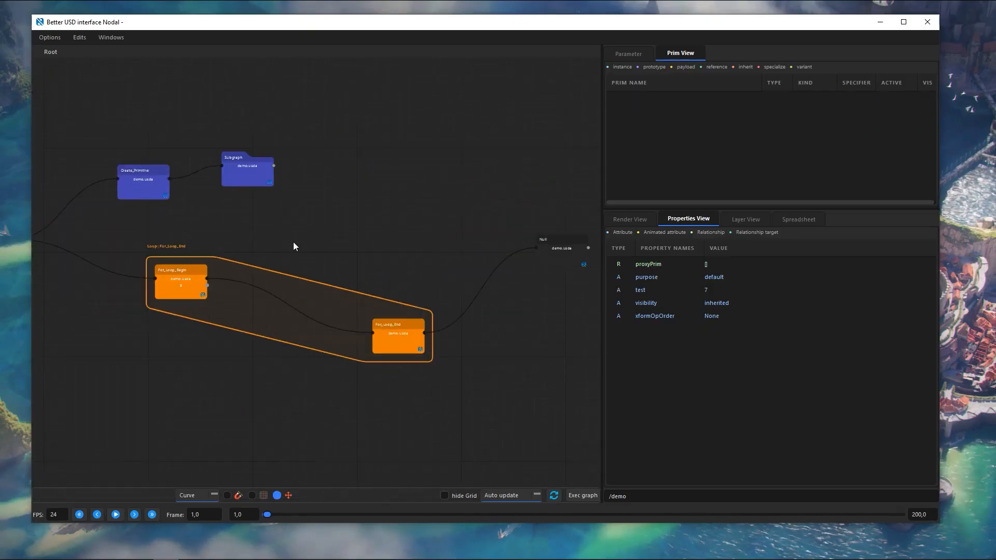
left_click_drag(391, 333, 427, 347)
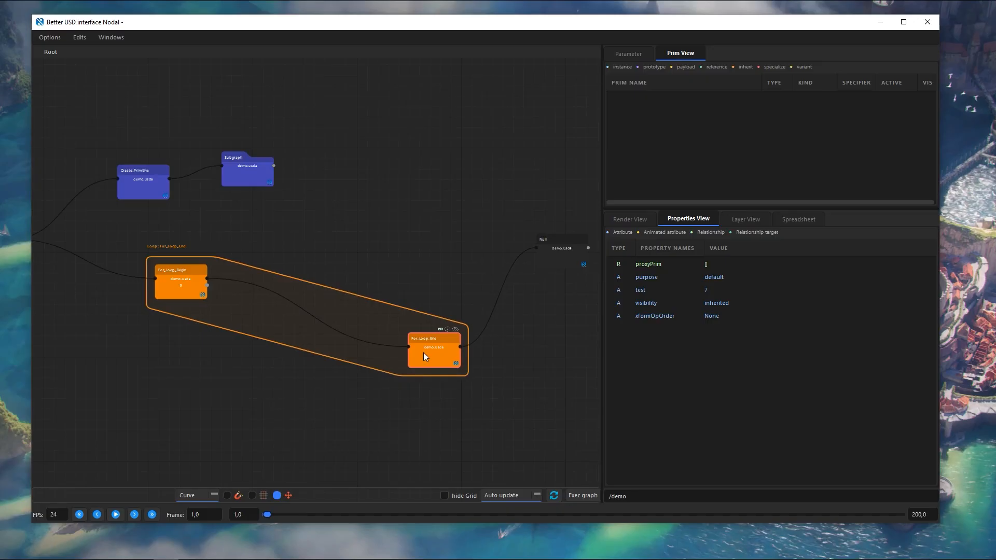
- Examine For_Loop_Begin's Start, End and Step parameters and its iteration output
left_click(191, 284)
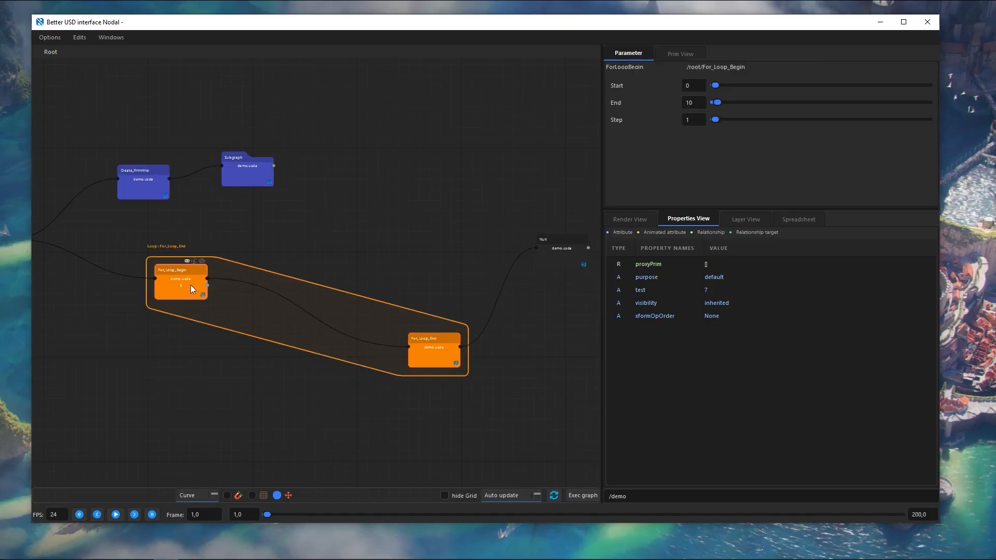
scroll(177, 285, "up", 1)
scroll(166, 281, "up", 3)
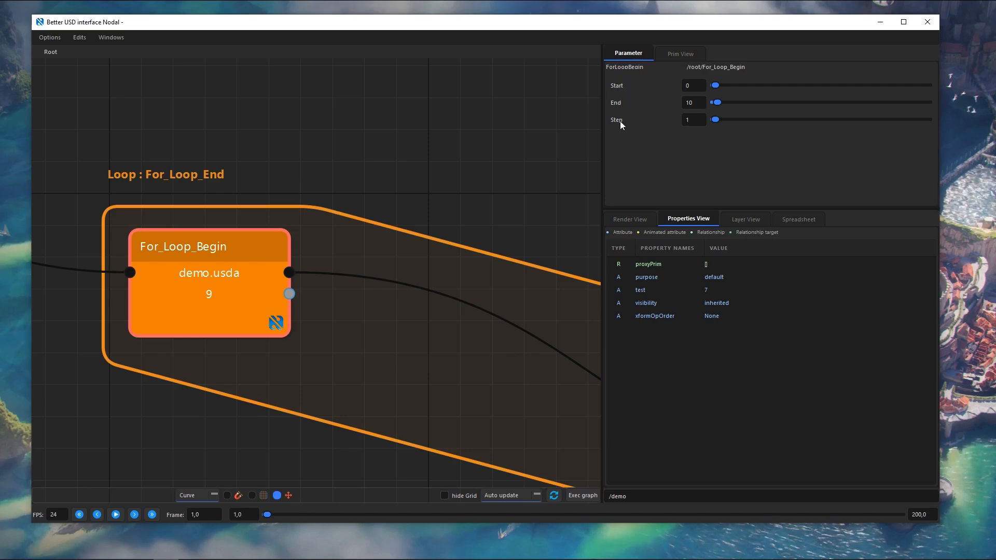
mouse_move(616, 103)
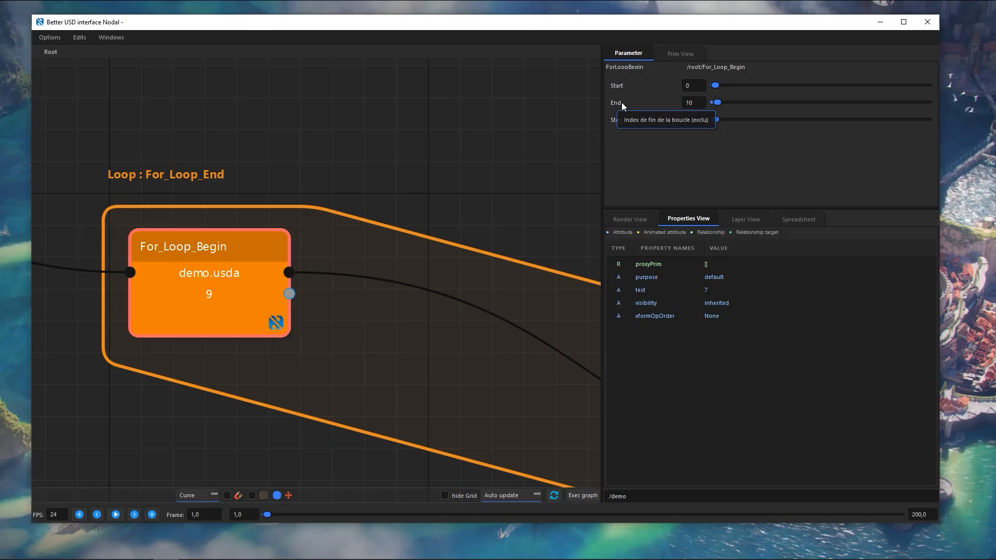
- Set For_Loop_Begin's End value to 11 and restore it to 10
mouse_move(717, 102)
left_mouse_down()
mouse_move(927, 102)
mouse_move(718, 103)
left_mouse_up()
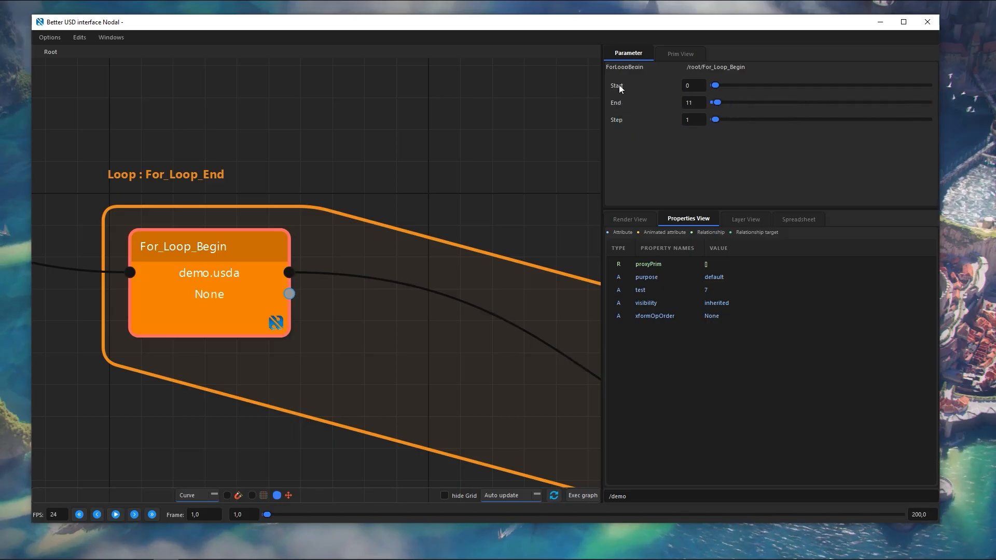
double_click(700, 104)
type("10")
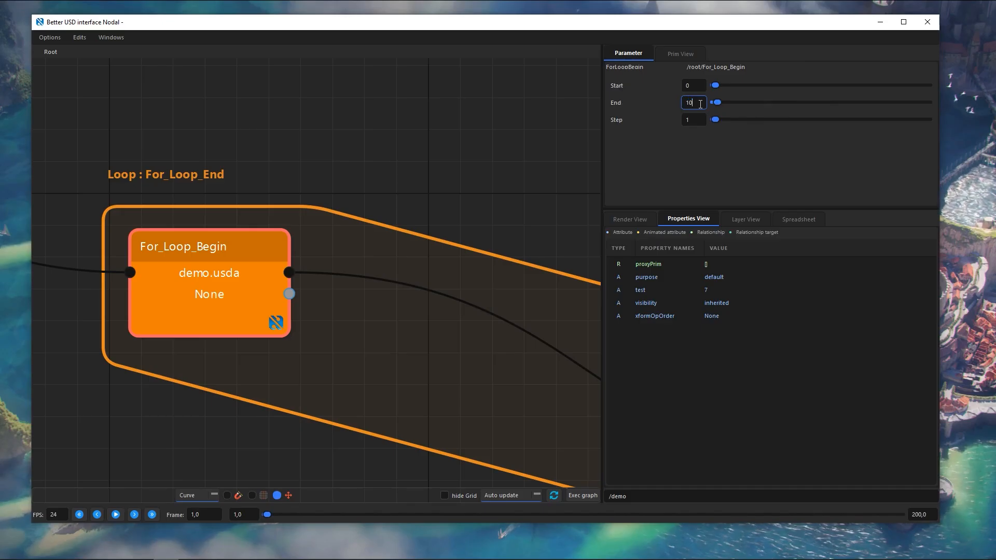
key("Return")
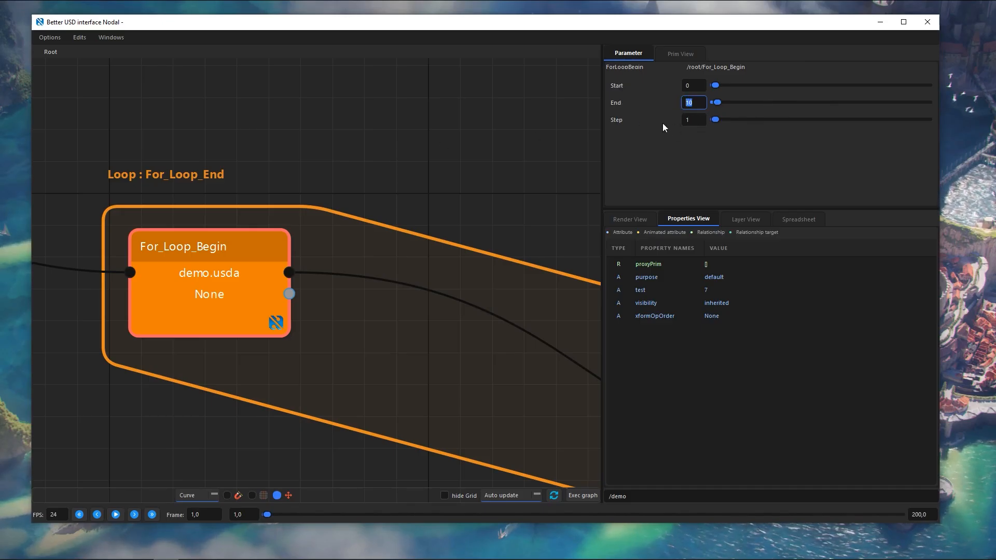
- Inspect For_Loop_End's parameters, including the node path in Loop Begin Node
scroll(375, 138, "down", 5)
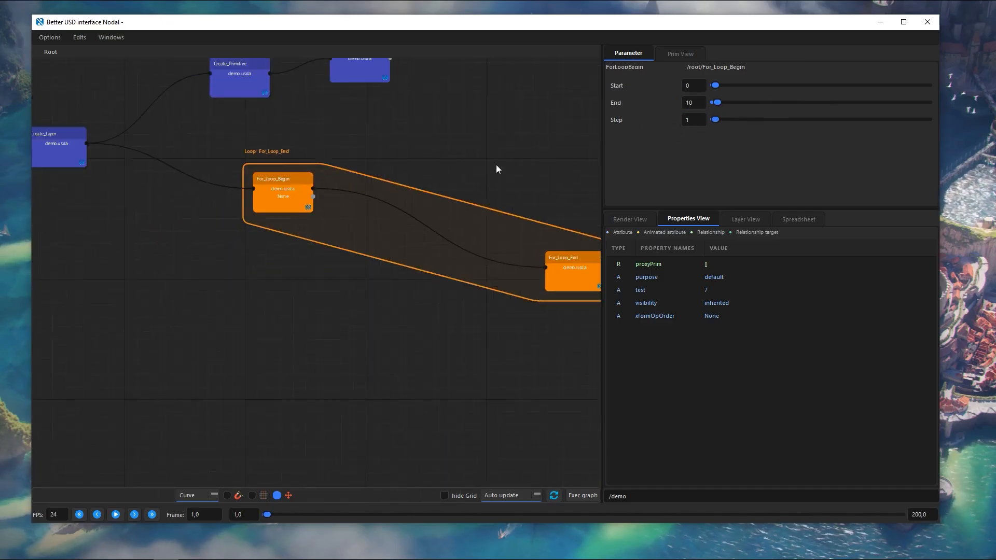
left_click(455, 263)
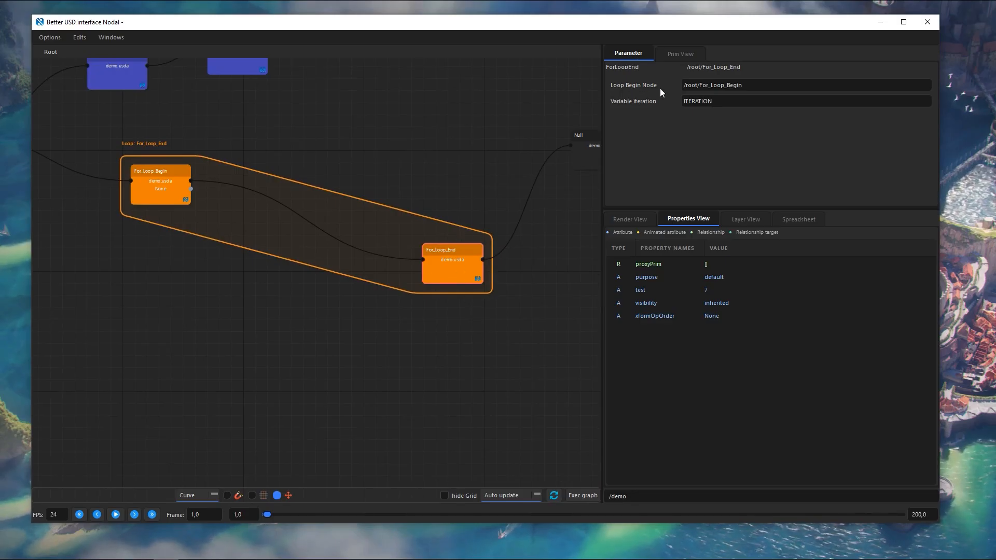
left_click_drag(758, 87, 670, 86)
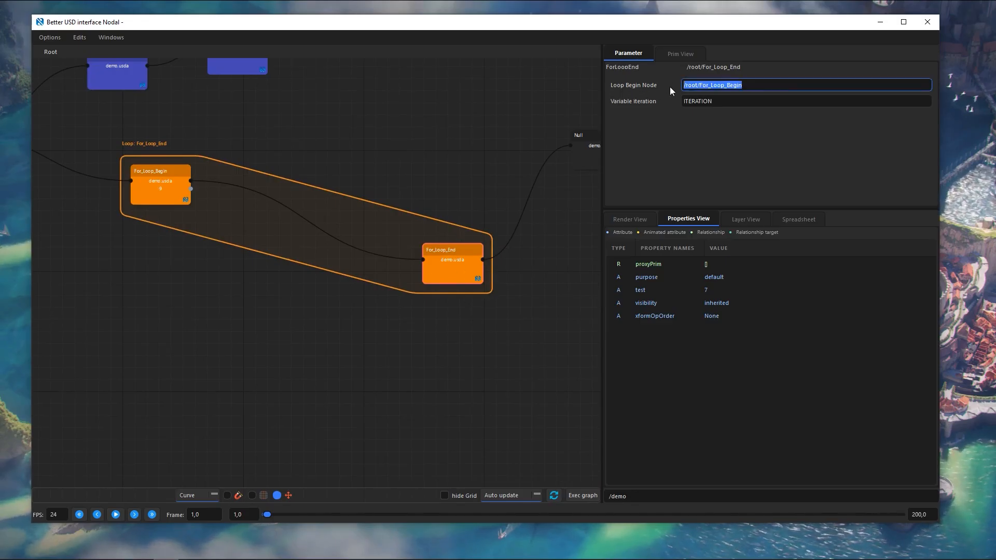
- Examine For_Loop_End's Variable Iteration parameter and For_Loop_Begin's Start, End and Step parameters
left_click(152, 190)
left_click(436, 268)
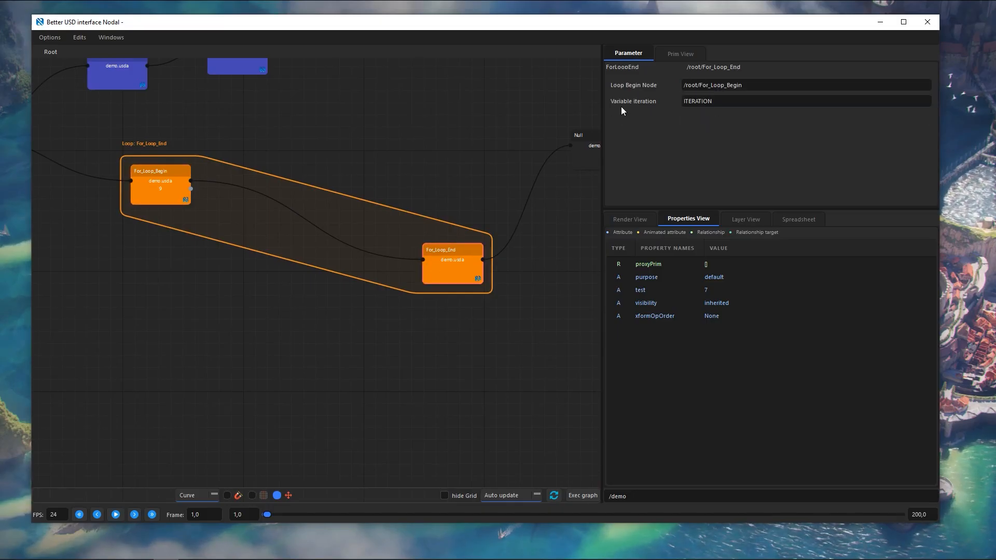
double_click(719, 98)
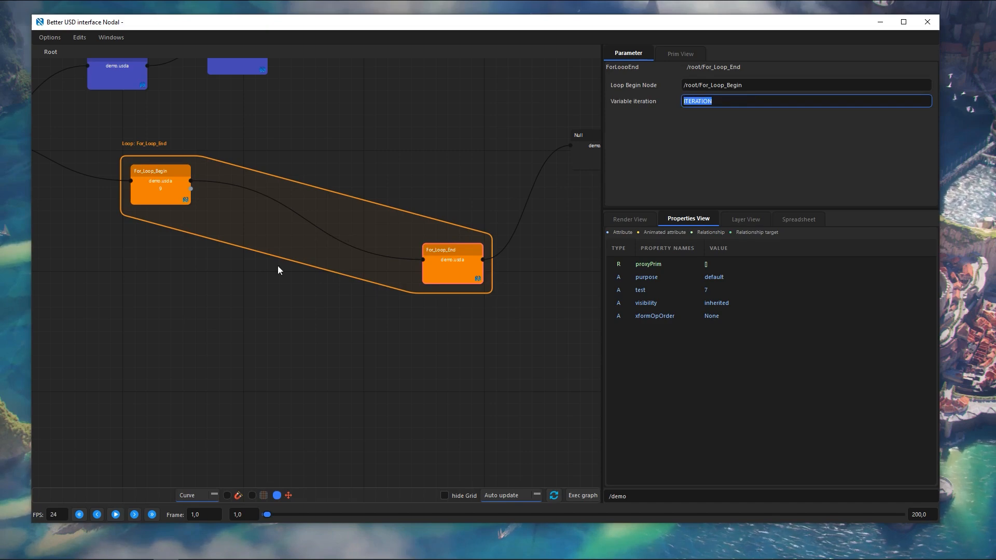
left_click(163, 194)
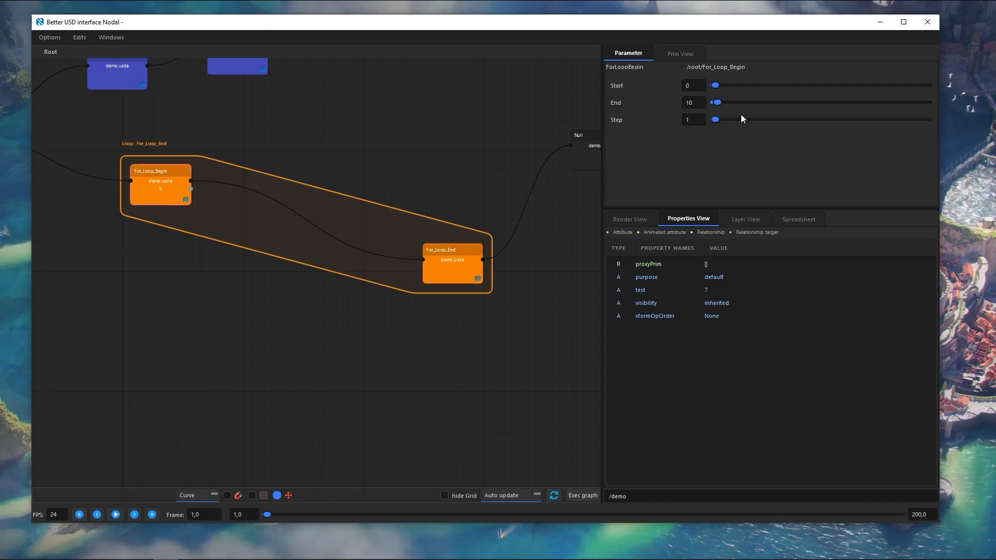
- Add a Create Primitive node inside the loop, between For_Loop_Begin and For_Loop_End
scroll(355, 176, "down", 2)
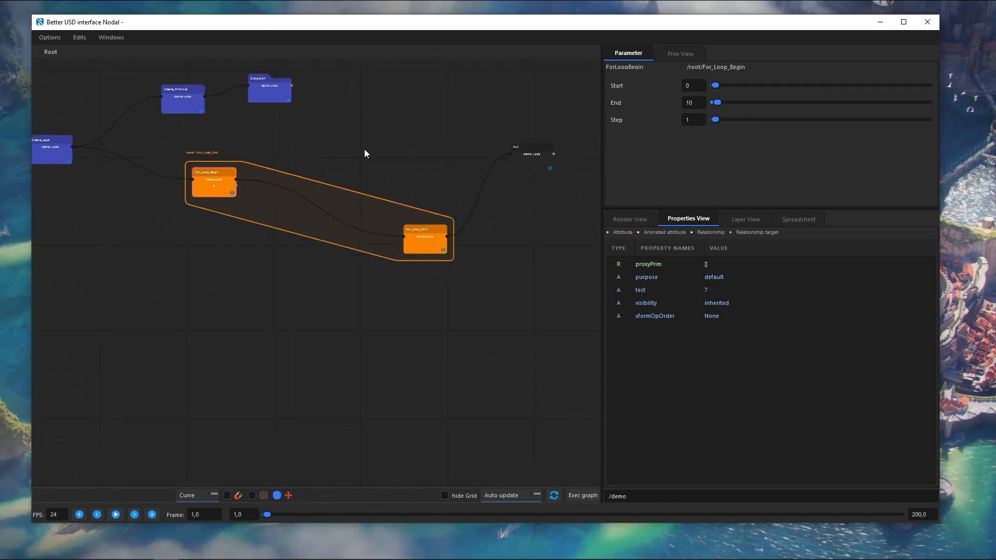
scroll(375, 157, "up", 2)
right_click(330, 203)
type("cr")
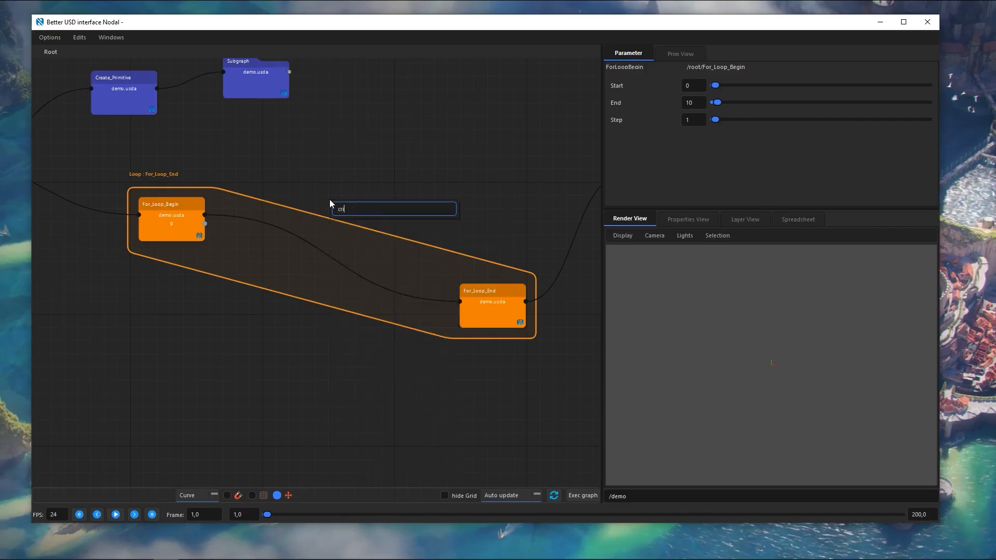
key("Down")
key("Down")
key("Right")
key("Return")
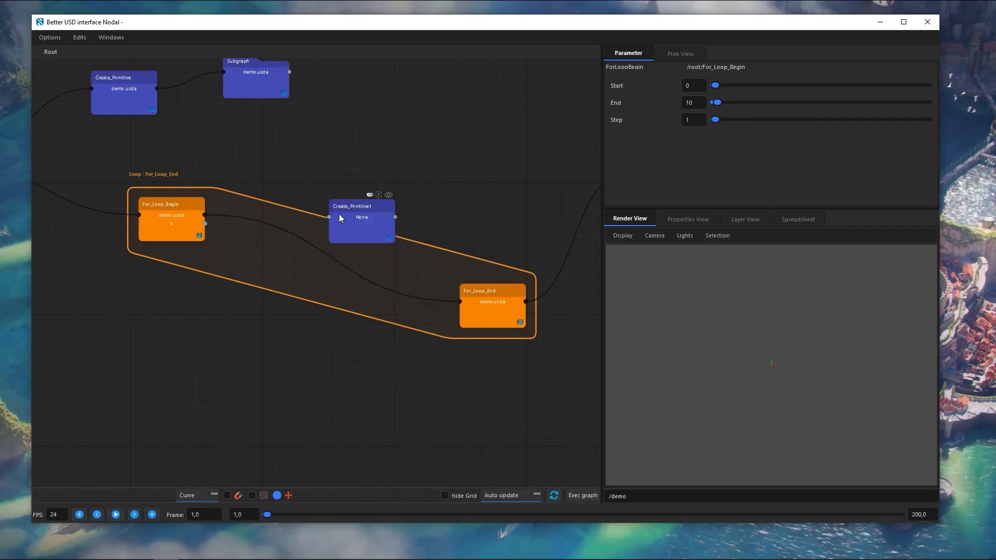
- Wire the new Create Primitive node between For_Loop_Begin and For_Loop_End and set its primitive path to /parent
left_click_drag(339, 215, 315, 227)
scroll(236, 223, "up", 1)
left_click_drag(196, 212, 330, 229)
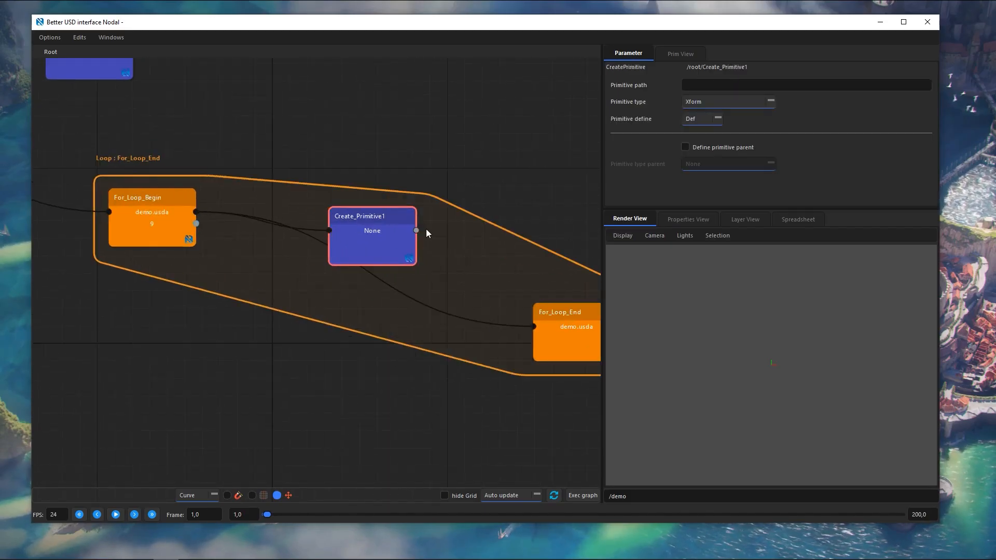
left_click_drag(416, 230, 534, 326)
left_click_drag(387, 250, 357, 253)
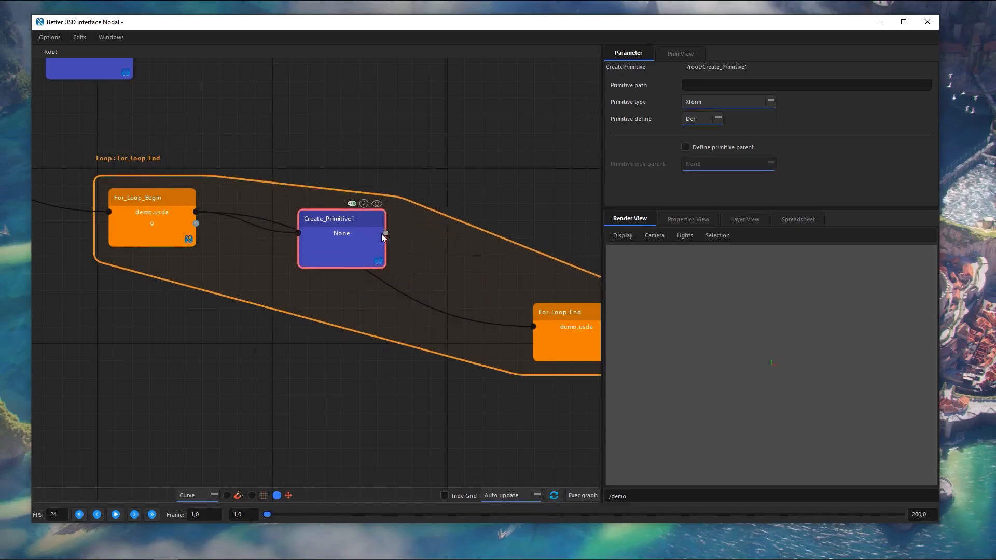
left_click_drag(507, 328, 533, 326)
left_click(722, 84)
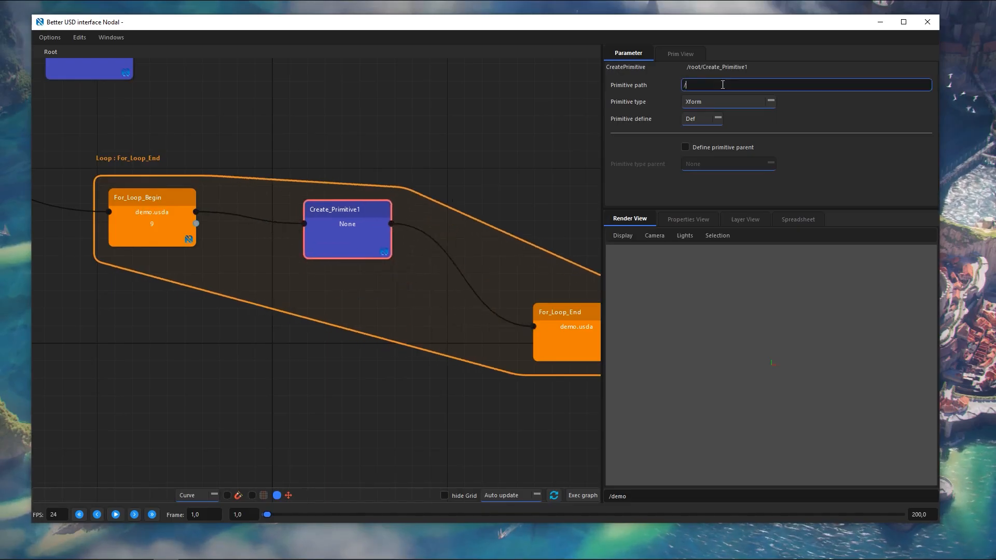
scroll(391, 113, "down", 3)
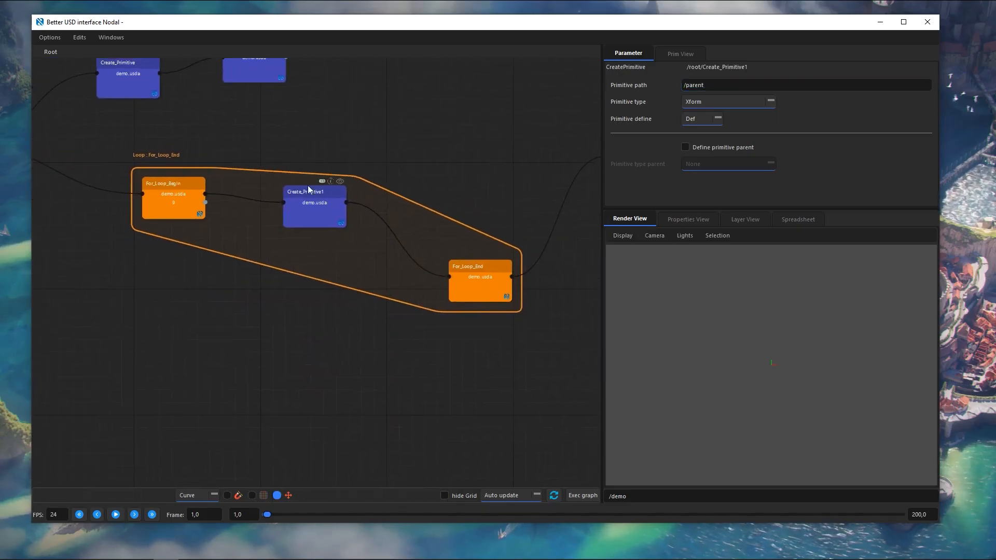
- Move the Null node closer to For_Loop_End and select the parent prim in the stage's prim list
left_click(314, 215)
left_click(465, 273)
middle_click_drag(567, 260, 491, 264)
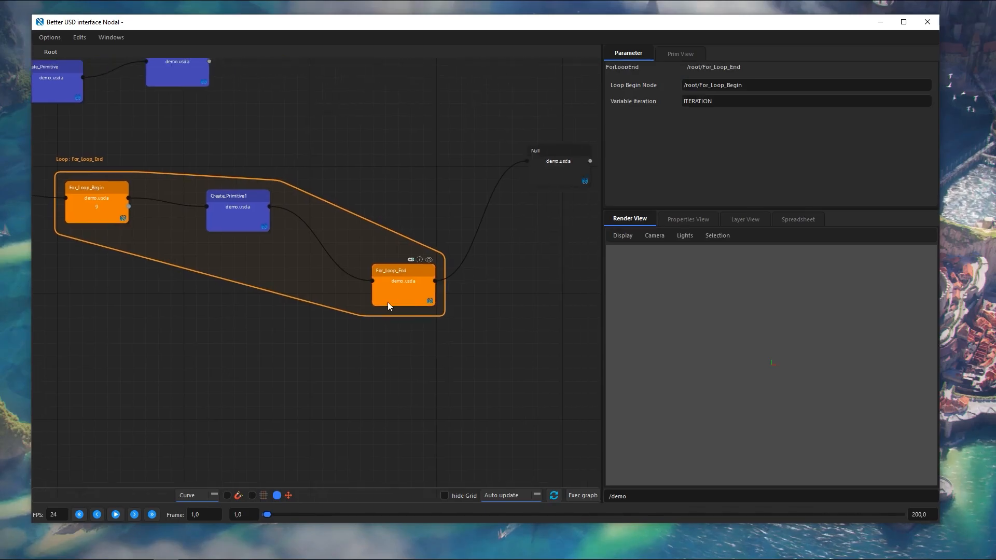
left_click_drag(547, 178, 517, 257)
left_click(680, 53)
left_click(656, 100)
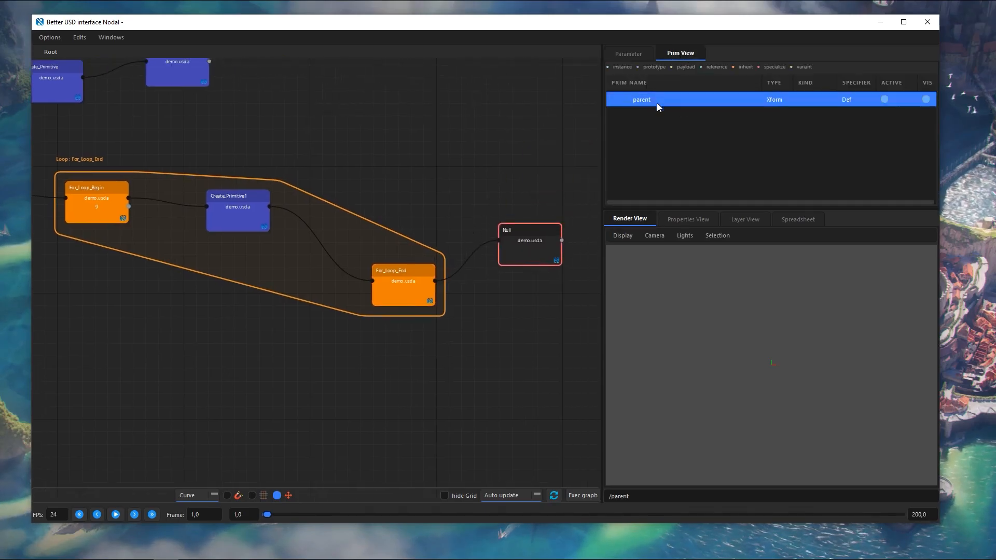
- Read the execution message in Create_Primitive1's node information and close it
left_click(254, 185)
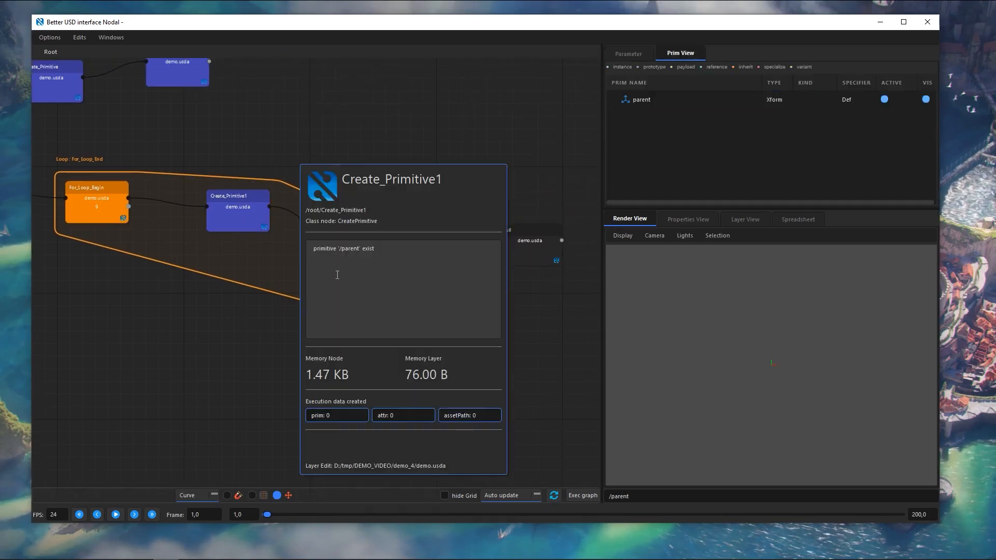
left_click_drag(391, 252, 313, 252)
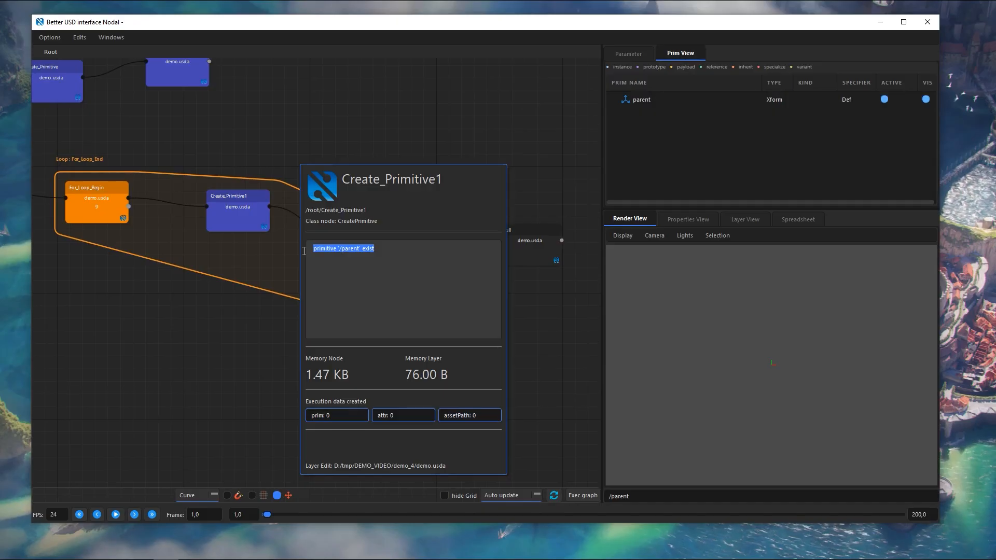
left_click(340, 116)
middle_click_drag(368, 285, 396, 306)
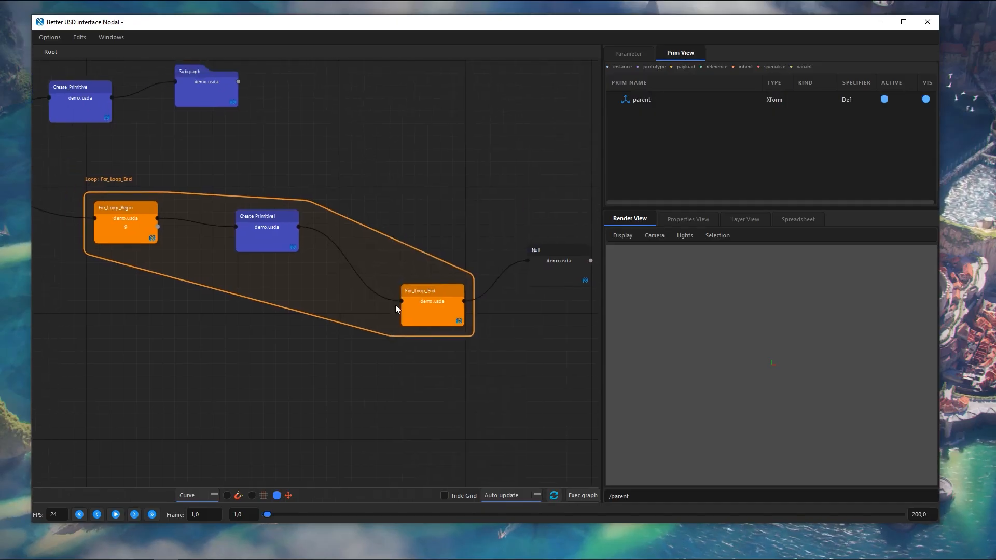
- Trace the loop through For_Loop_Begin, Create_Primitive1 and For_Loop_End, examining their parameters and the parent prim
left_click(136, 235)
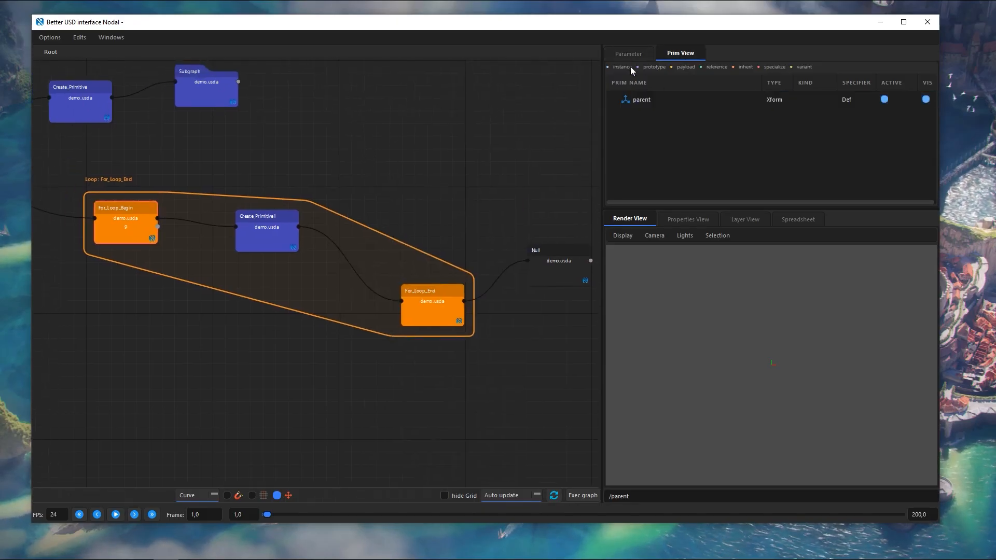
left_click(253, 235)
left_click(652, 105)
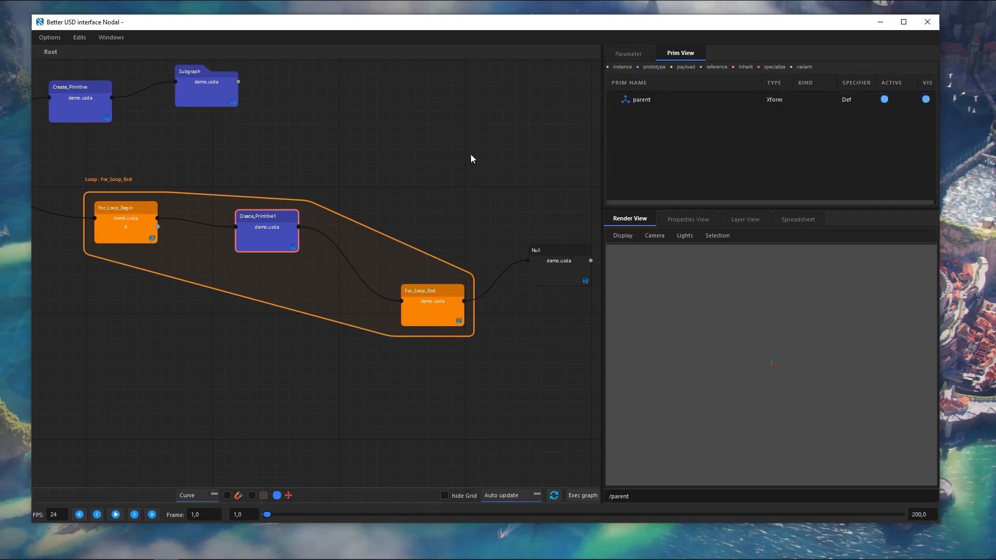
left_click(432, 315)
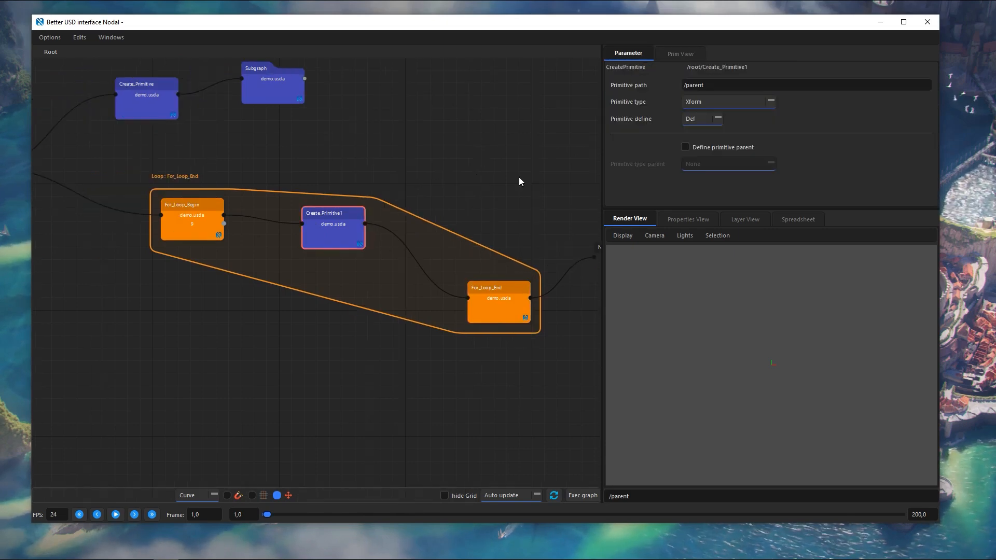
left_click(492, 306)
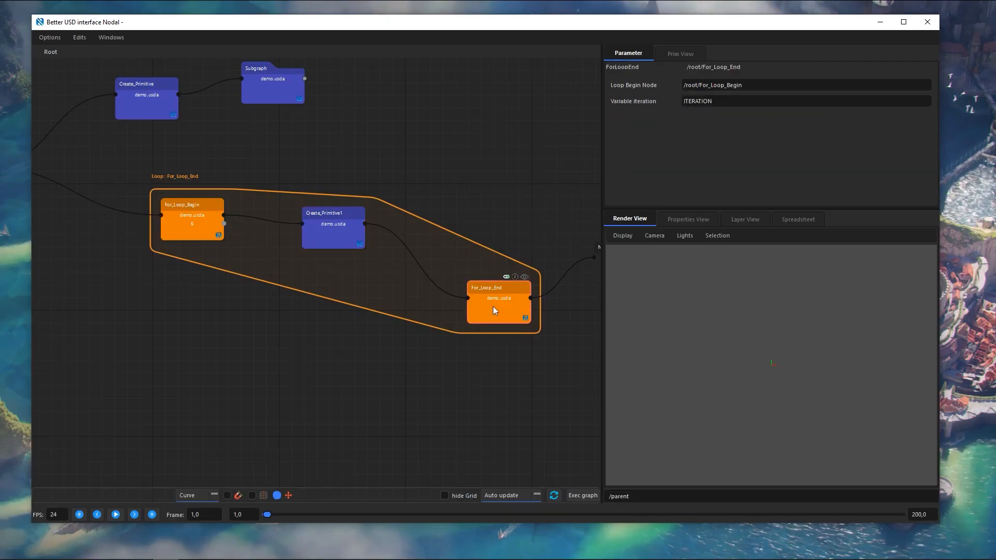
left_click(332, 241)
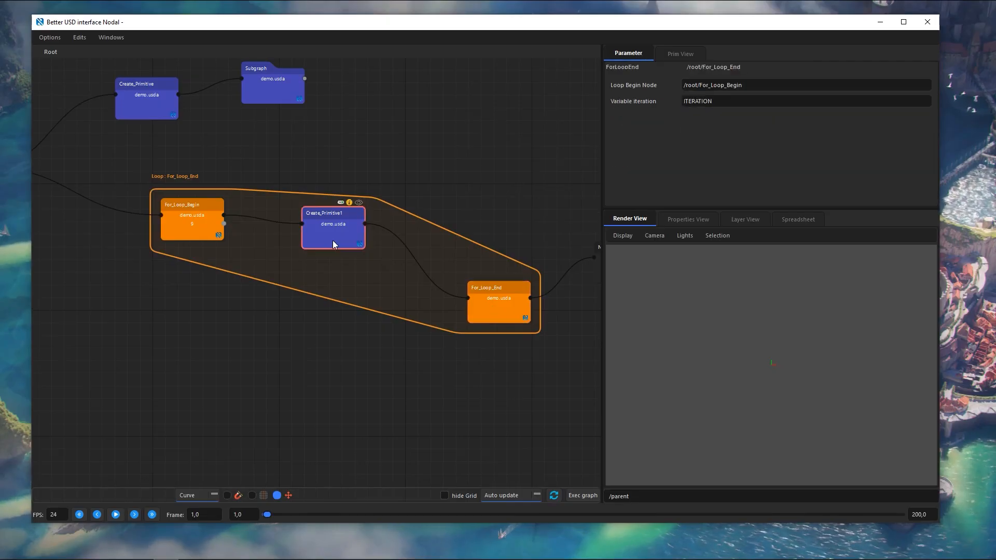
- Set Create_Primitive1's primitive path to /parent_<iter:ITERATION>, using the iteration variable name defined in For_Loop_End
mouse_move(328, 228)
left_mouse_down()
mouse_move(341, 233)
mouse_move(344, 216)
left_mouse_up()
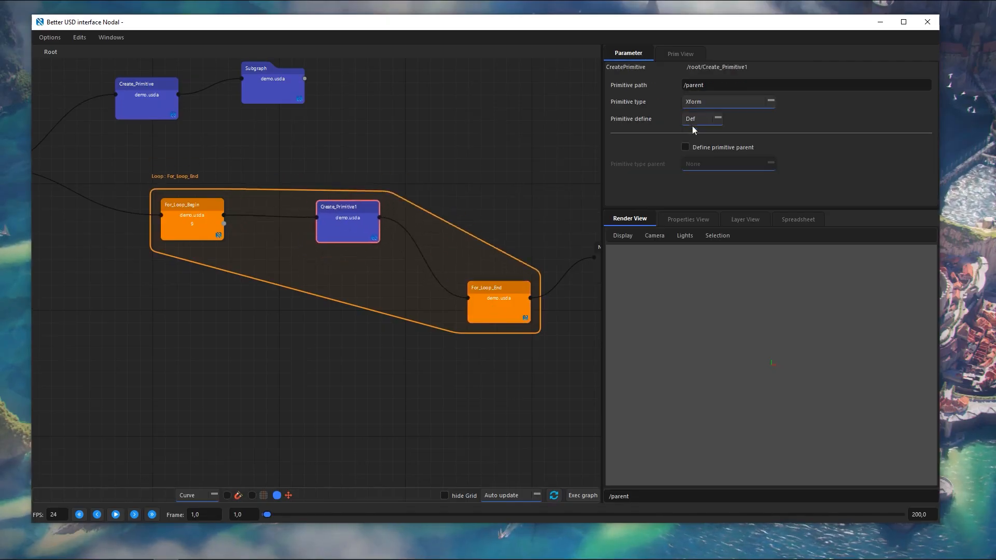
left_click(728, 86)
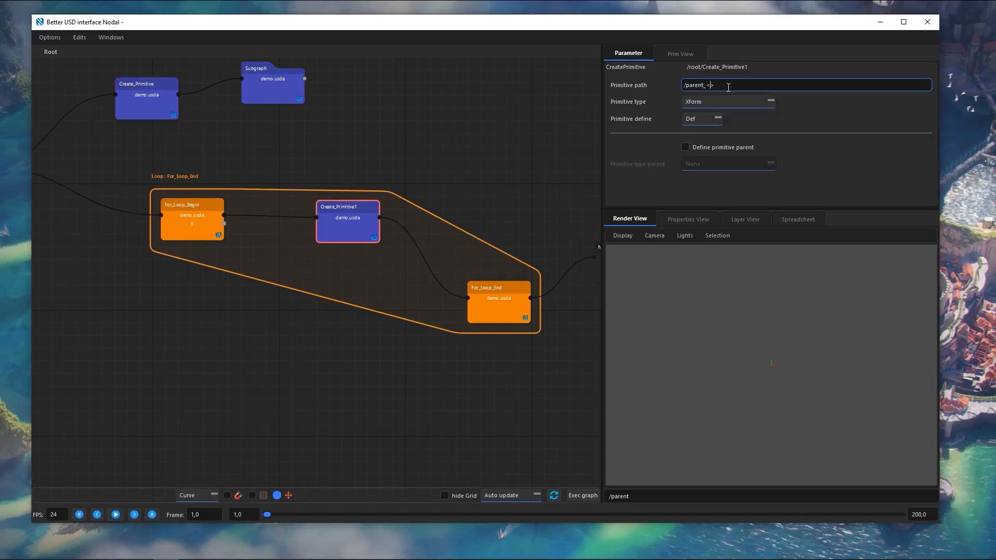
left_click(534, 160)
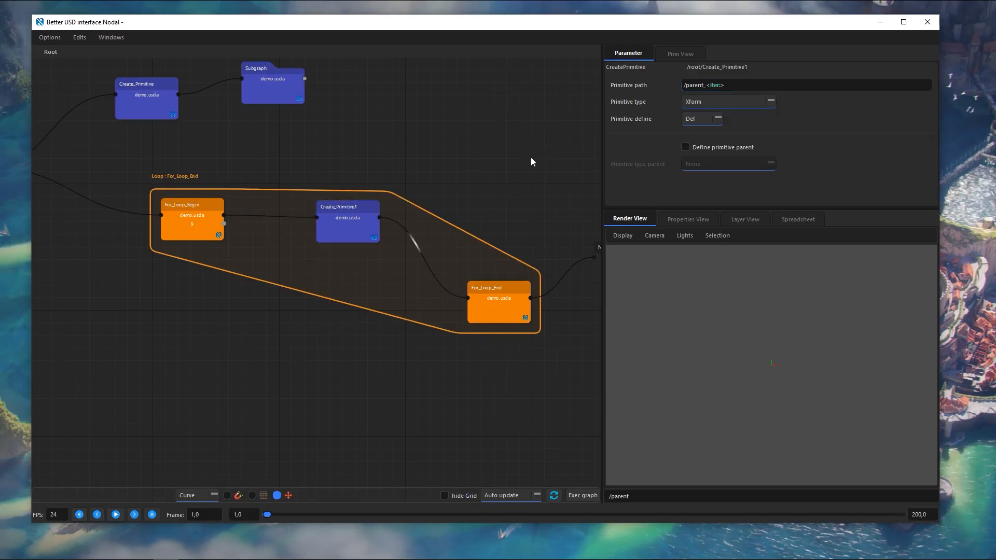
left_click(514, 288)
double_click(723, 103)
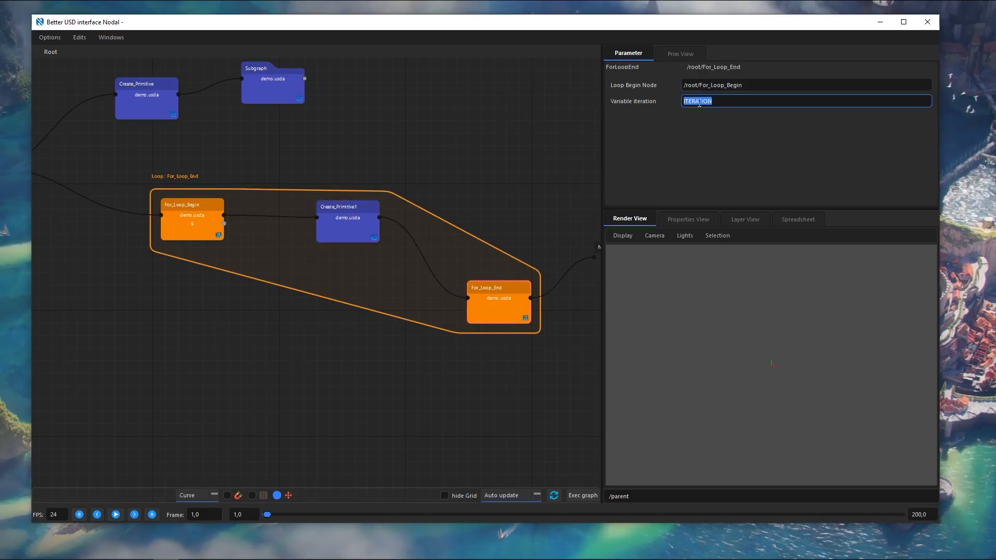
left_click(359, 221)
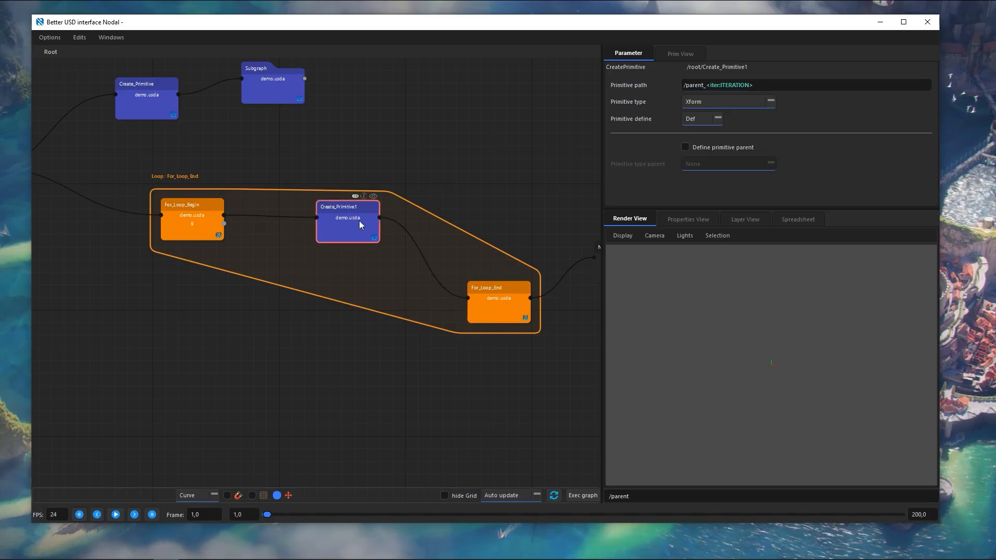
- Examine the list of prims generated by the loop at the Null node
middle_click_drag(541, 267, 413, 249)
left_click(490, 237)
left_click(676, 55)
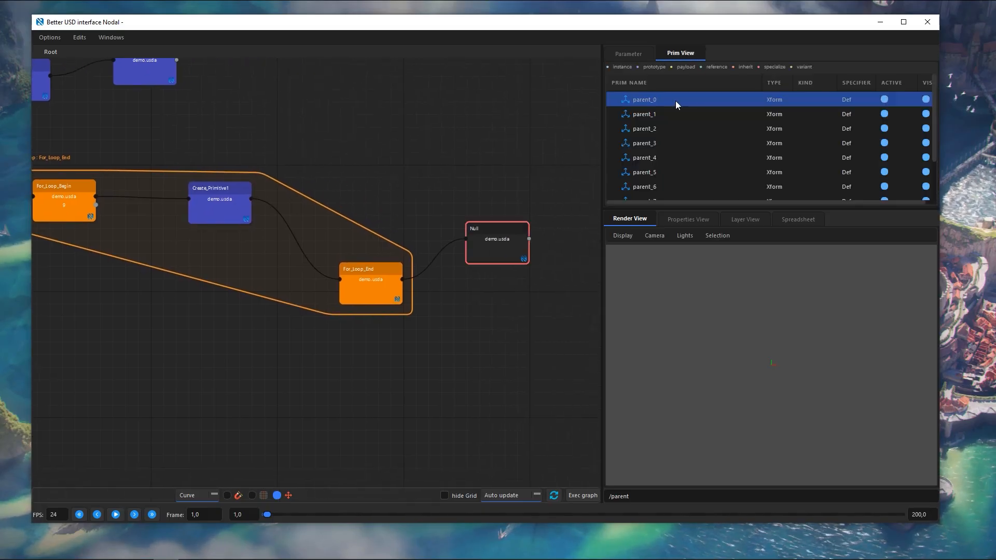
scroll(676, 105, "down", 2)
middle_click_drag(92, 258, 213, 274)
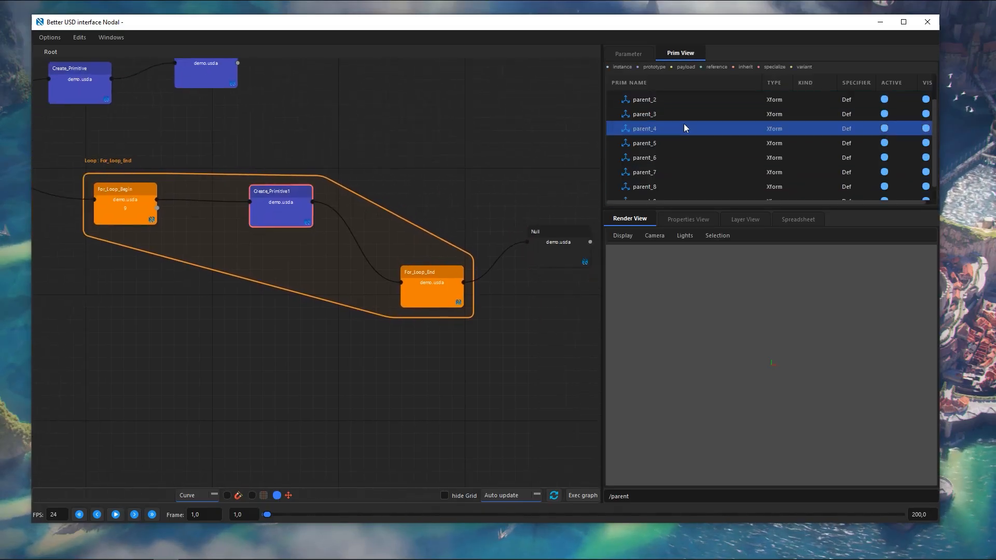
scroll(684, 128, "down", 1)
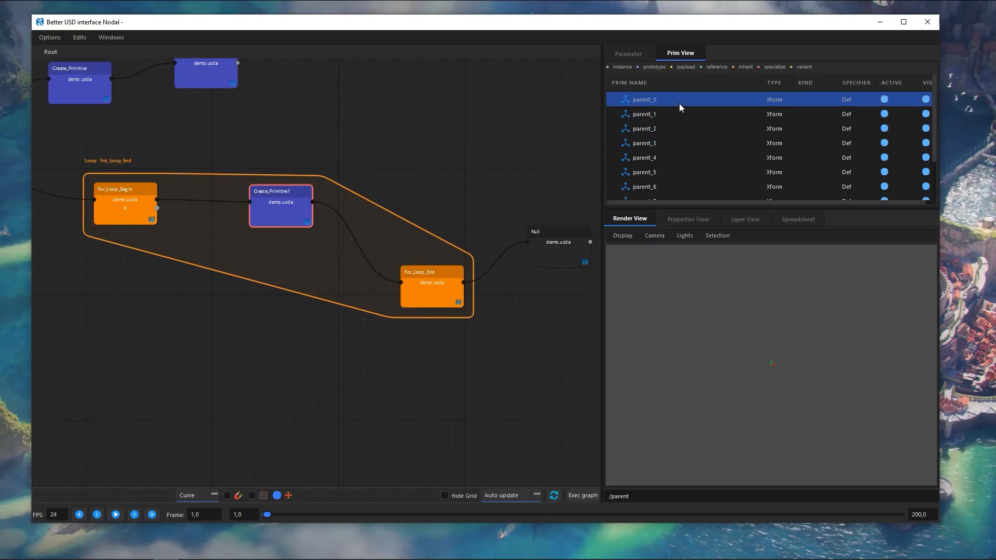
- Move Create_Primitive1 closer to For_Loop_Begin and review the generated prims from the start of the list
left_click_drag(260, 211, 205, 196)
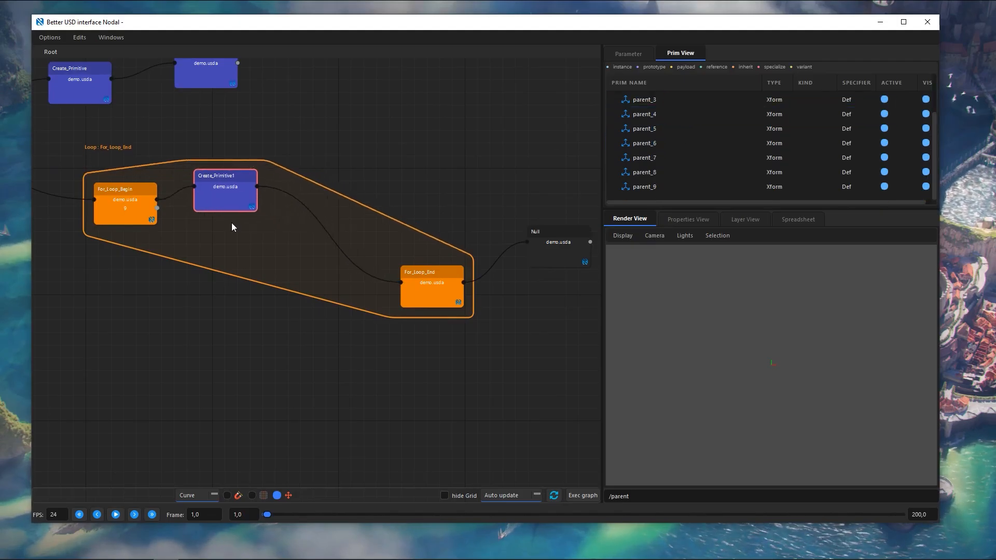
scroll(665, 116, "up", 3)
left_click(646, 102)
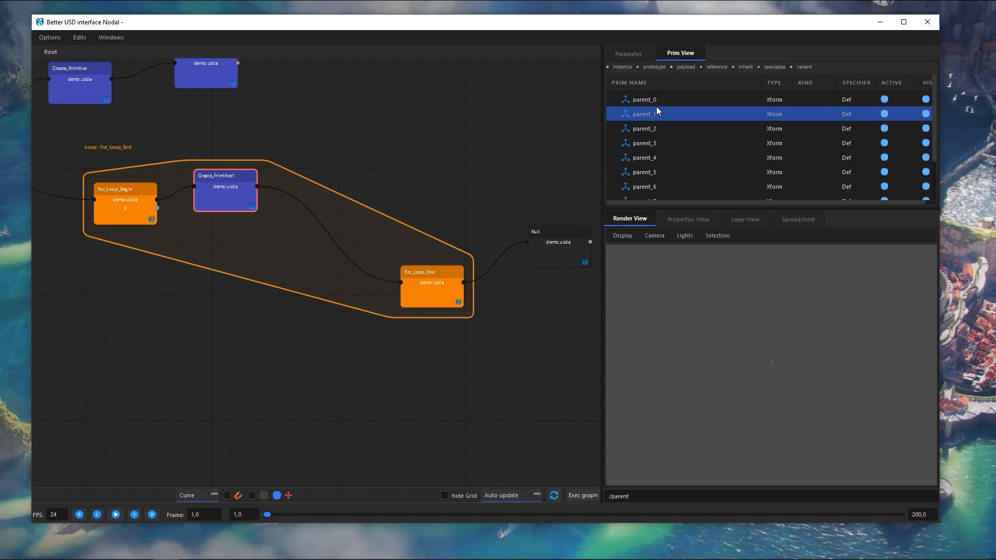
- Add a second For Loop node pair above the existing loop and arrange its begin and end nodes
right_click(365, 137)
mouse_move(441, 312)
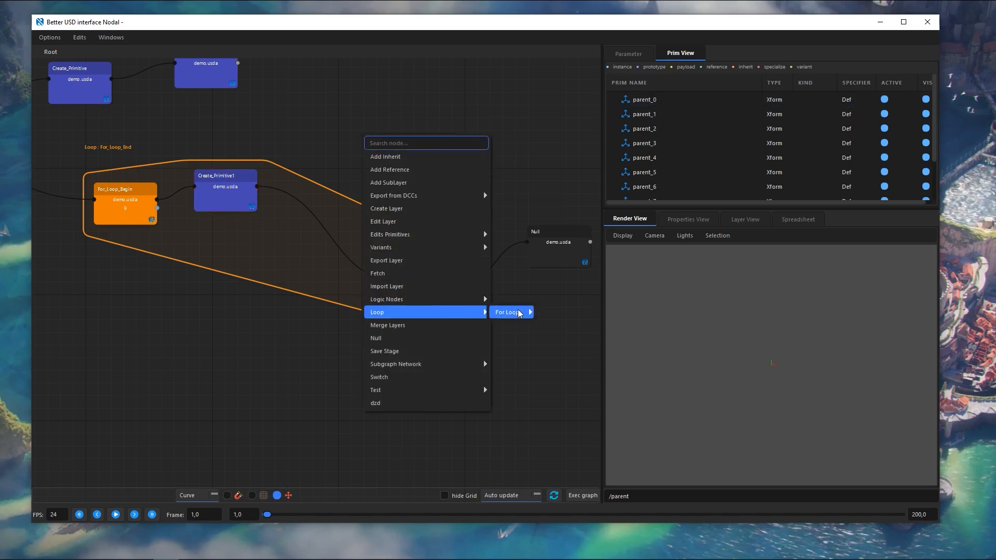
mouse_move(518, 311)
left_click(559, 314)
middle_click_drag(446, 208, 380, 242)
left_click_drag(329, 201, 319, 169)
left_click_drag(514, 196, 474, 190)
- Rename For_Loop_End1's iteration variable to child
left_click(629, 54)
left_click_drag(709, 102, 665, 99)
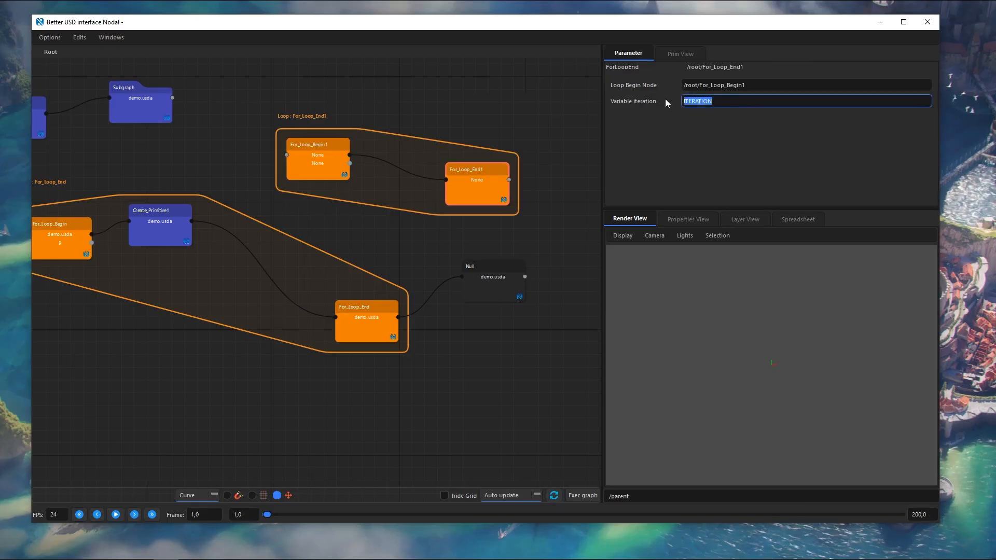
key("BackSpace")
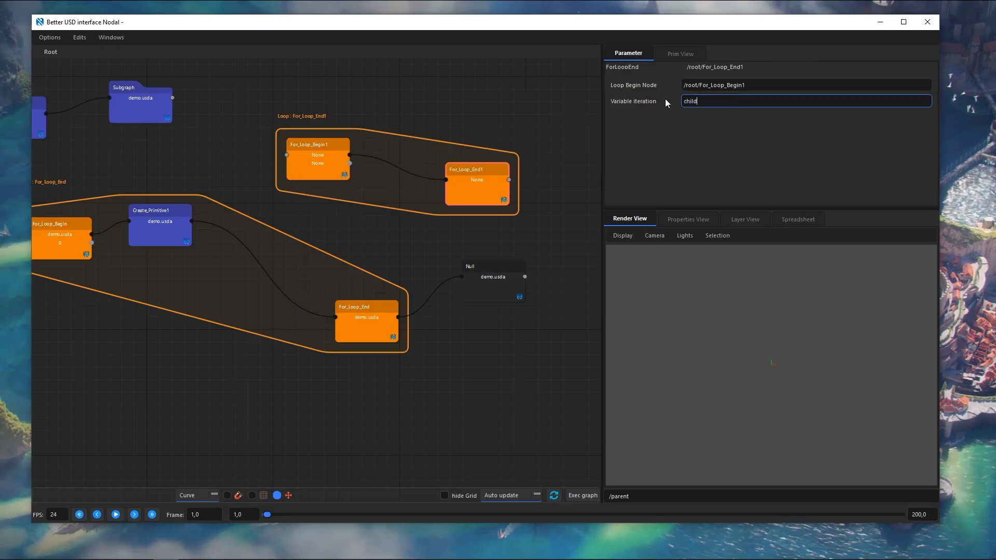
- Nest the second loop in the first by wiring Create_Primitive1 into For_Loop_Begin1 and For_Loop_End1 into For_Loop_End
middle_click_drag(300, 199, 404, 210)
scroll(404, 210, "up", 2)
left_click_drag(262, 239, 389, 154)
middle_click_drag(555, 195, 362, 179)
left_click_drag(492, 170, 261, 351)
left_click_drag(261, 351, 260, 352)
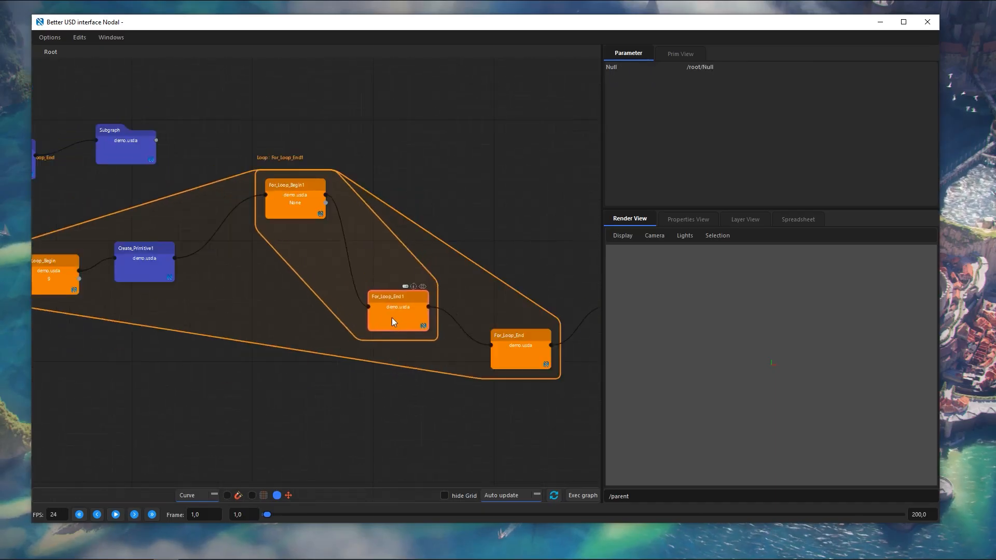
- Place a copy of the Create_Primitive node inside the inner loop, wired between For_Loop_Begin1 and For_Loop_End1
left_click(395, 317)
left_click_drag(300, 210, 264, 213)
middle_click_drag(372, 238, 408, 232)
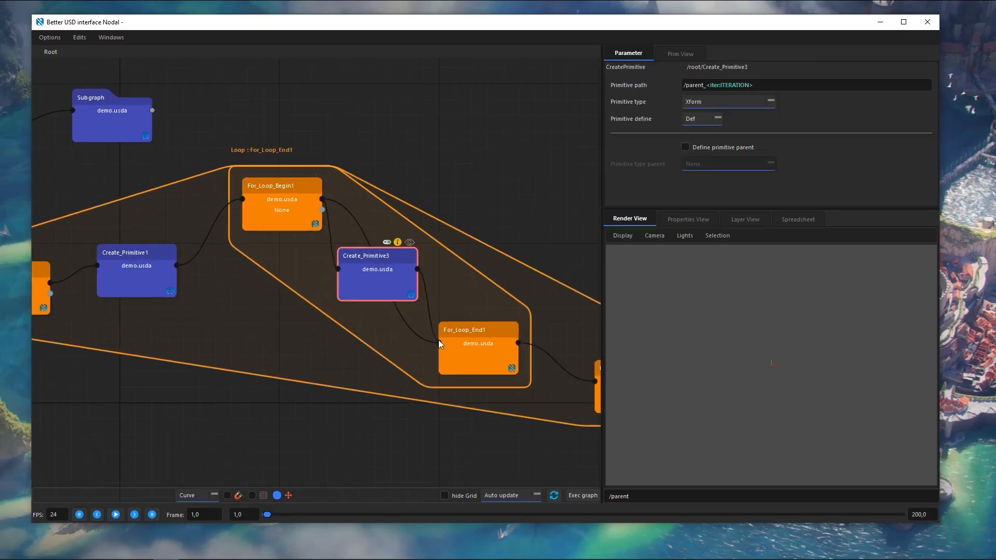
left_click_drag(437, 341, 438, 342)
- Extend Create_Primitive3's primitive path to /parent_<iter:ITERATION>/child_<iter:ITERATION>
left_click(773, 85)
type("/")
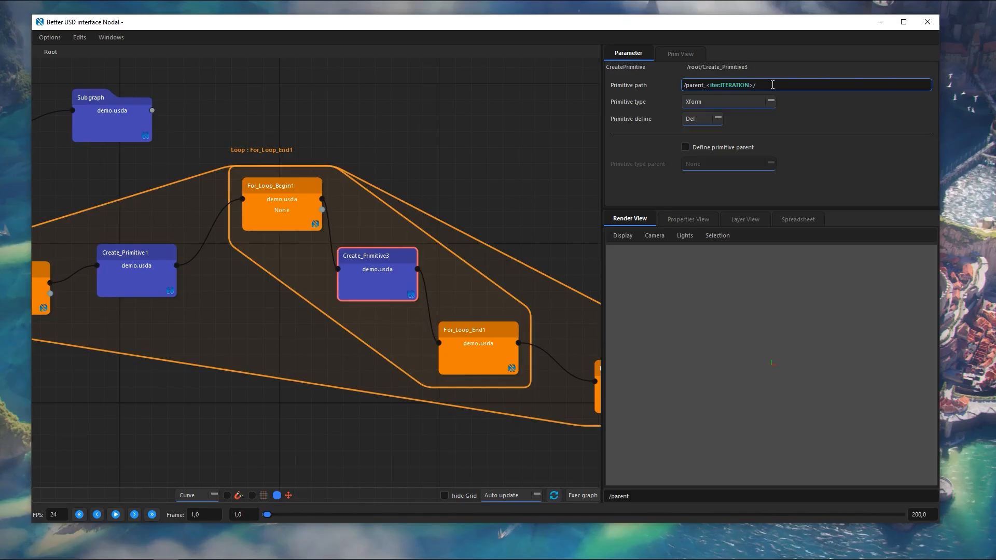
type("child")
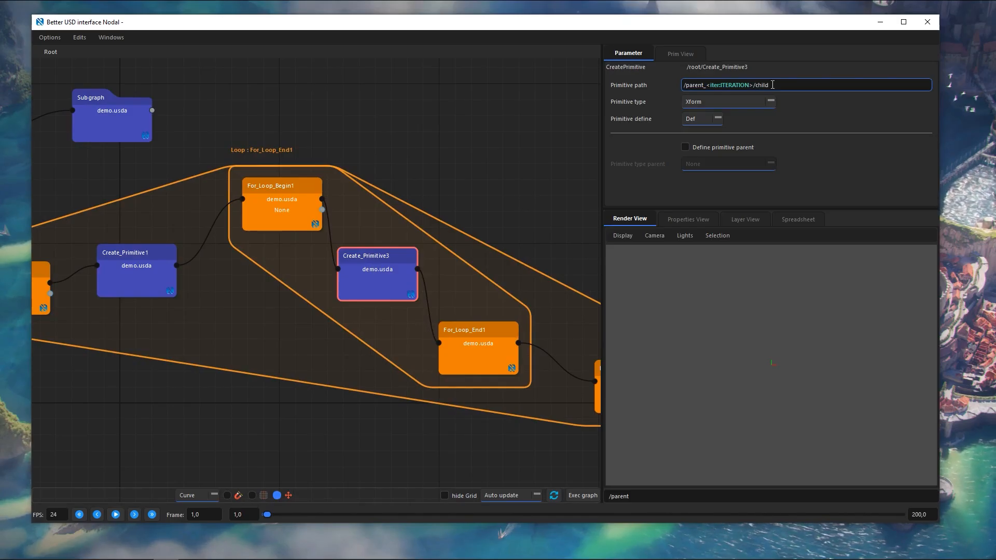
type("_<>")
left_click_drag(750, 85, 711, 86)
key("ctrl+c")
left_click(779, 86)
key("ctrl+v")
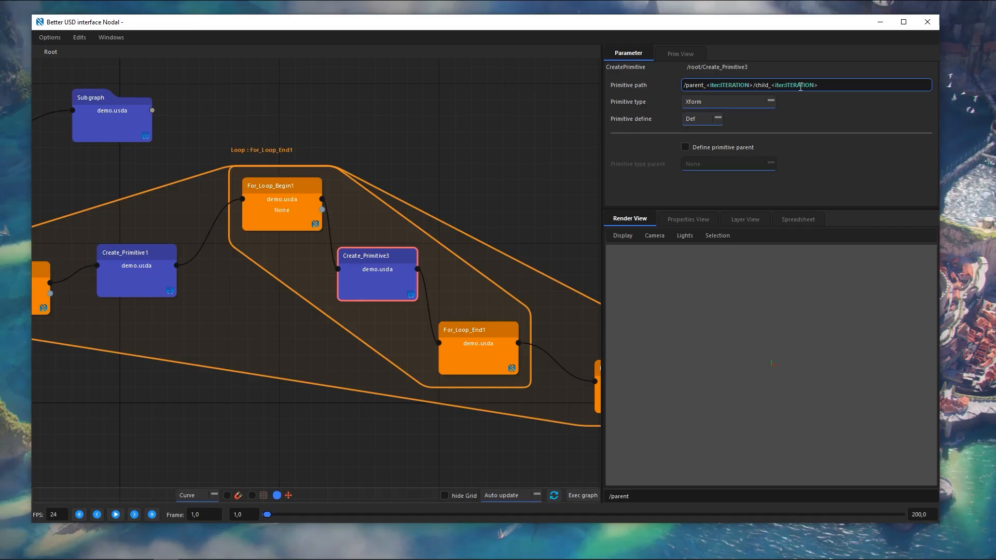
- Replace the second iteration variable in Create_Primitive3's path with child, giving /parent_<iter:ITERATION>/child_<iter:child>
double_click(800, 85)
left_click(465, 358)
double_click(692, 102)
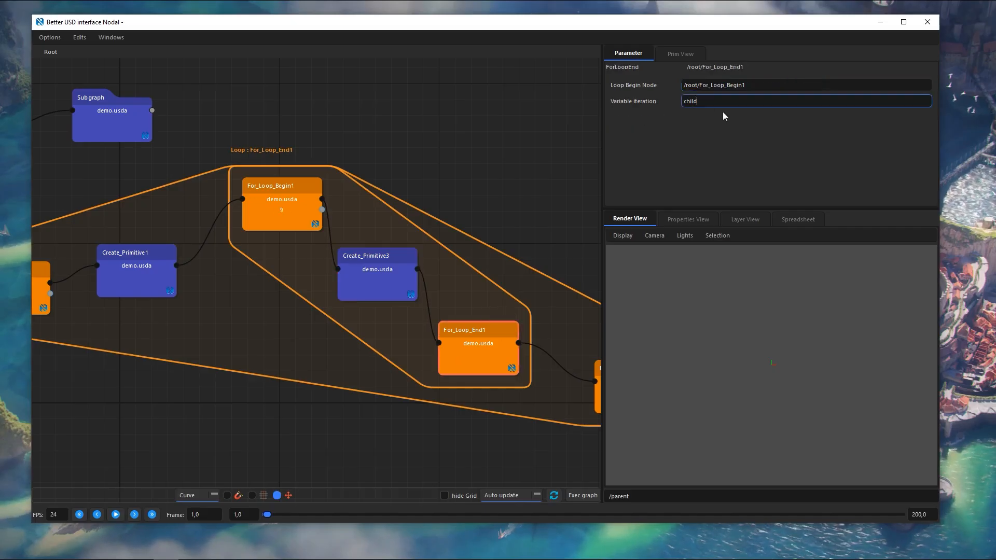
left_click(401, 259)
double_click(805, 86)
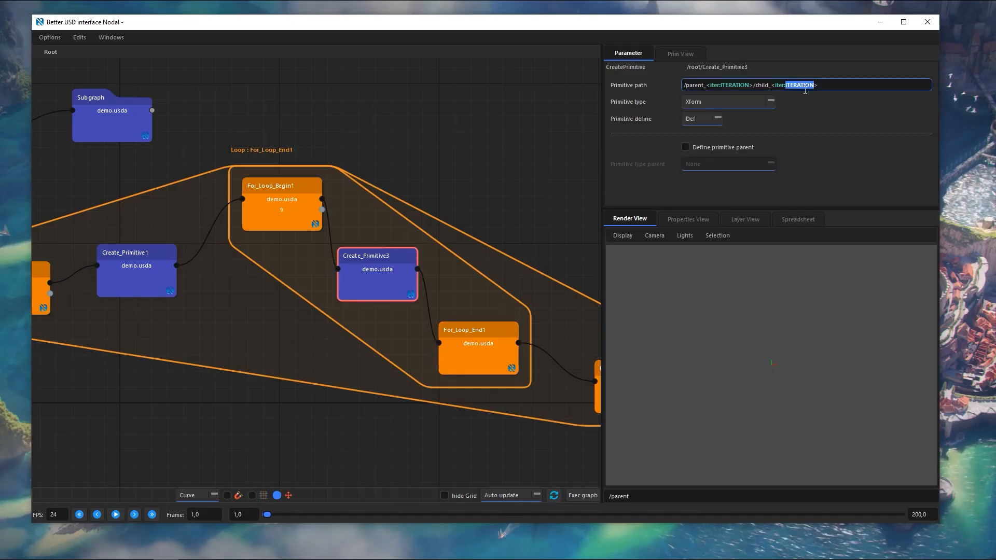
key("ctrl+v")
- Examine the prims output by the Null node, expanding parent_0 to view its children
scroll(498, 246, "down", 5)
middle_click_drag(498, 246, 296, 215)
scroll(381, 314, "up", 3)
left_click(496, 257)
left_click(692, 56)
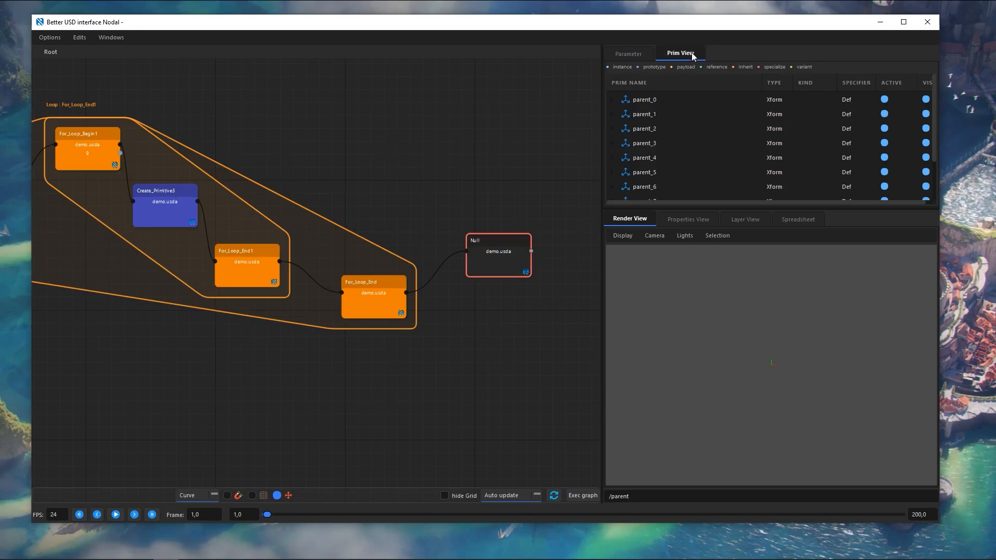
left_click(611, 99)
left_click(643, 101)
left_click(666, 112)
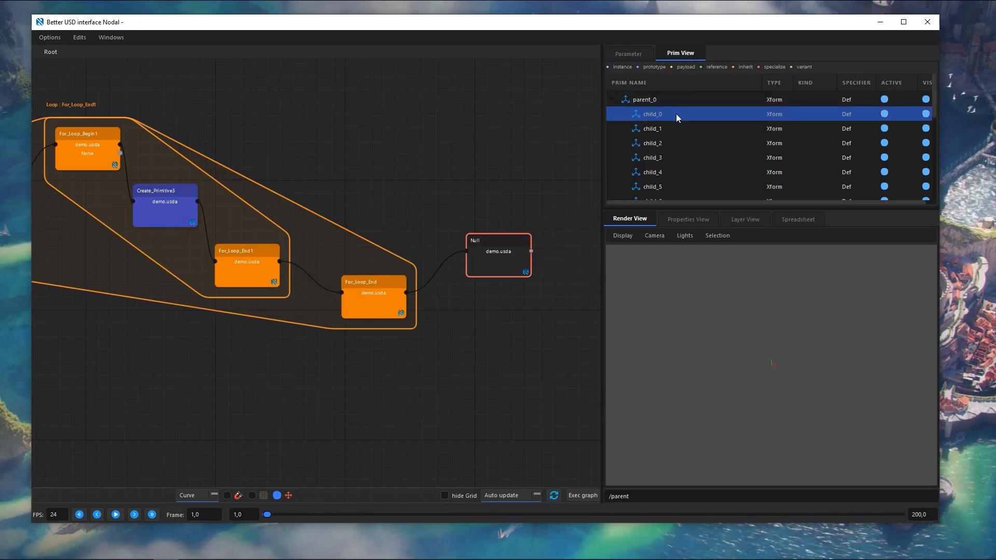
- Inspect the inner loop's For_Loop_Begin1 and For_Loop_End1 nodes and their prims
scroll(676, 114, "down", 1)
scroll(669, 112, "up", 1)
middle_click_drag(150, 144, 269, 156)
left_click(219, 158)
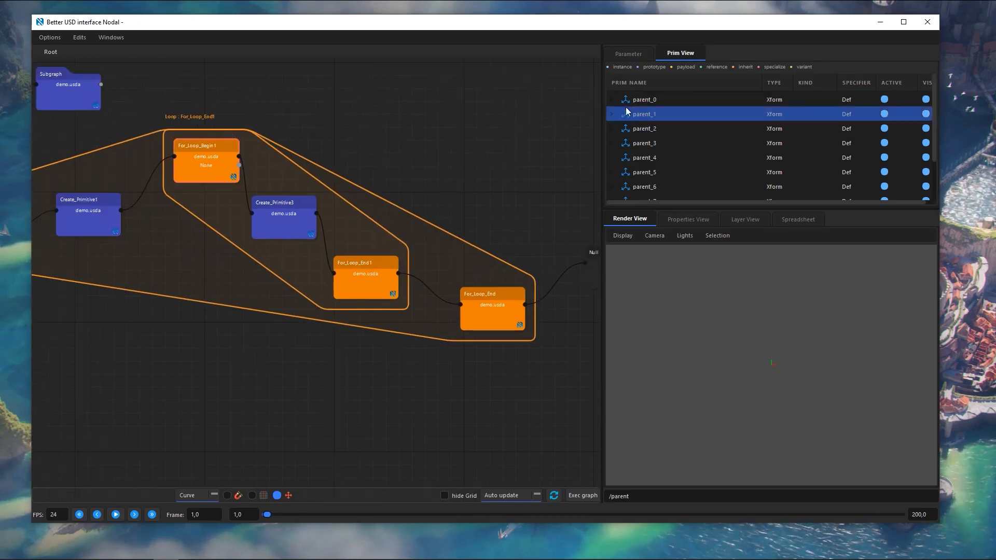
left_click(628, 53)
left_click(680, 54)
left_click(389, 287)
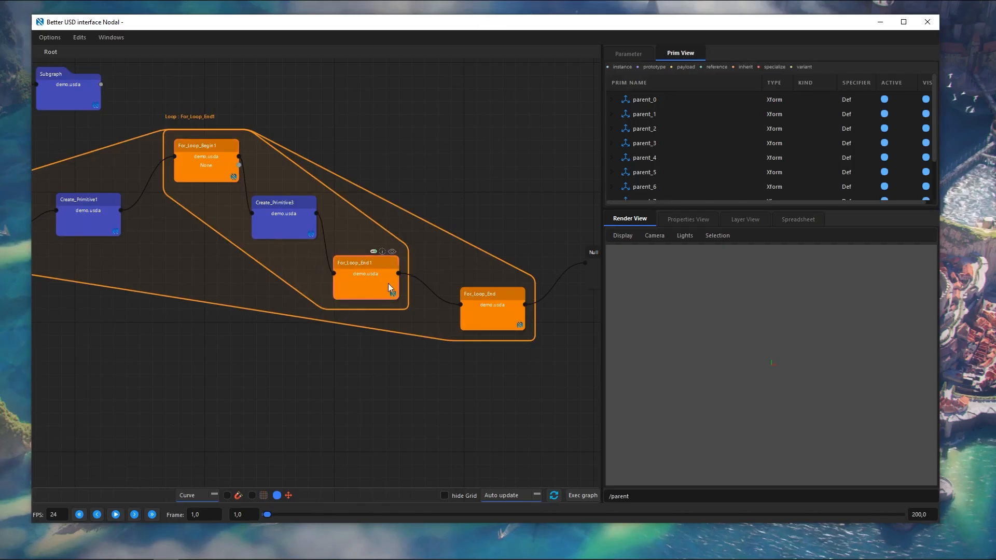
- Show the Null node's prims with parent_0 expanded and enlarge the Prim View downward
scroll(581, 244, "down", 1)
middle_click_drag(581, 245, 474, 230)
scroll(475, 234, "up", 1)
left_click(476, 238)
left_click(612, 100)
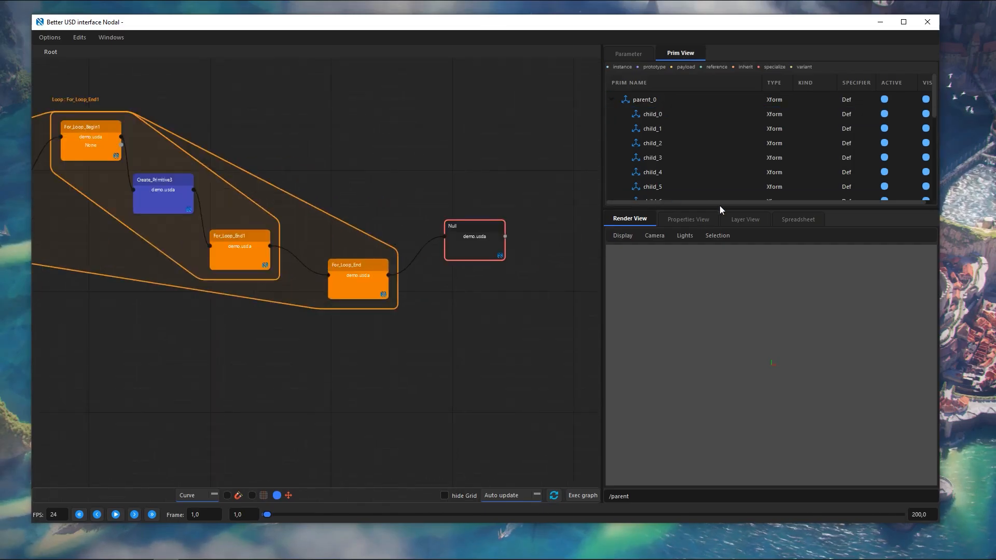
left_click_drag(721, 208, 735, 417)
- Set the End value of For_Loop_Begin1 to 5
middle_click_drag(460, 338, 597, 374)
left_click(224, 171)
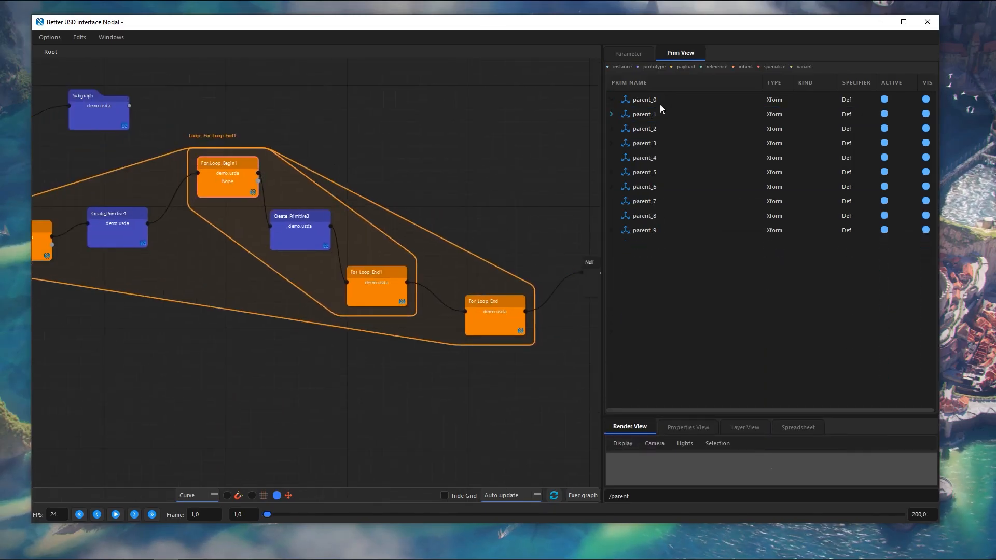
left_click(628, 53)
double_click(682, 103)
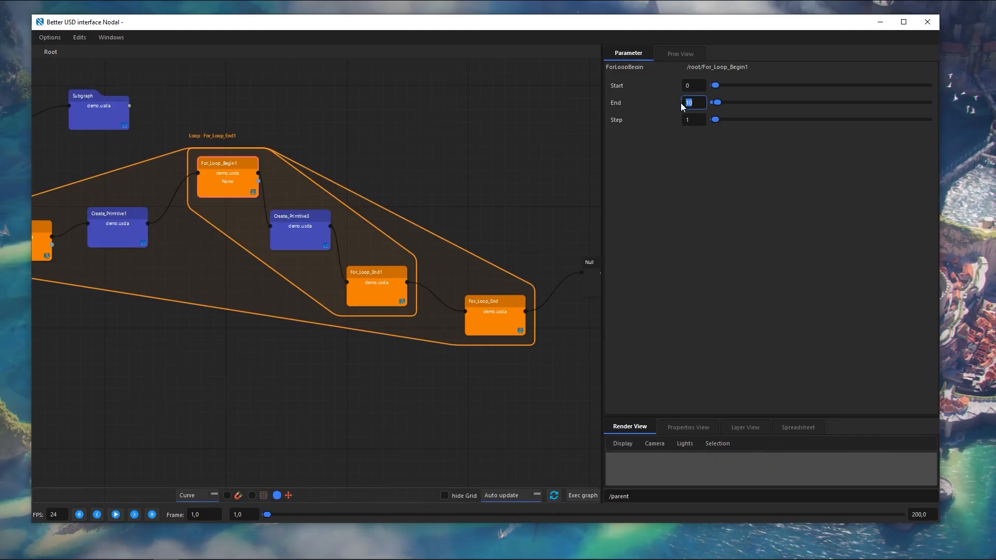
type("5")
key("Return")
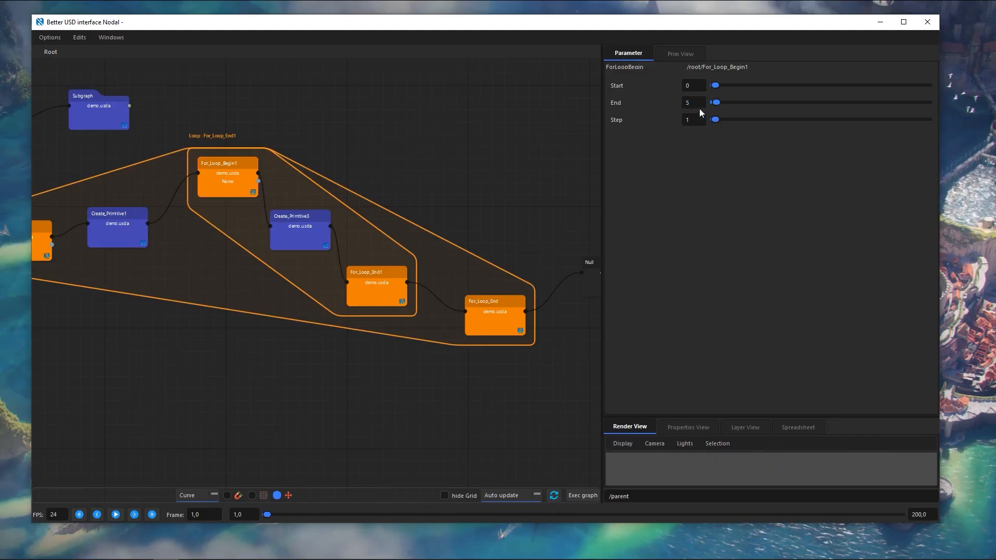
- Check the Null node's prims by expanding the children of parent_0 and parent_1
middle_click_drag(534, 337, 414, 348)
left_click(491, 285)
left_click(682, 54)
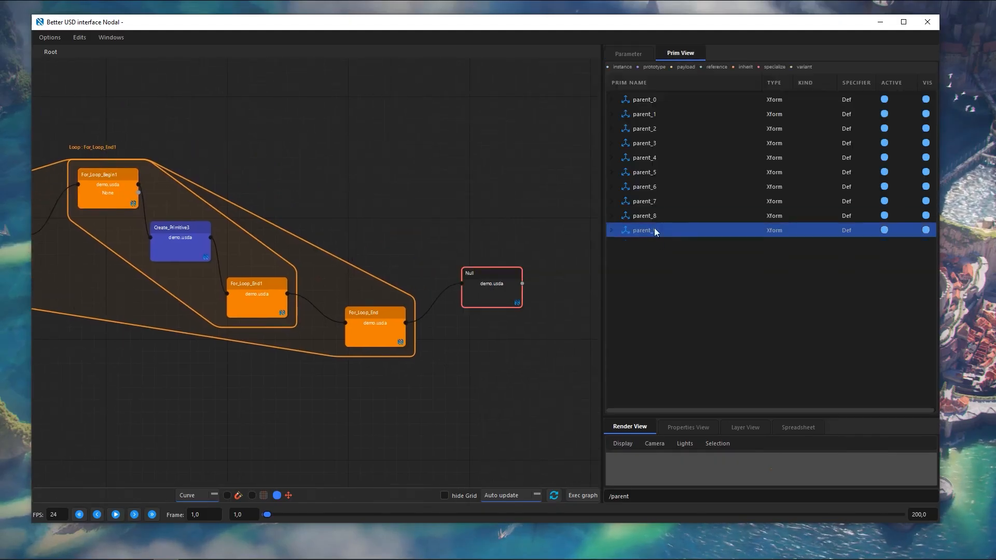
left_click(610, 101)
left_click(610, 186)
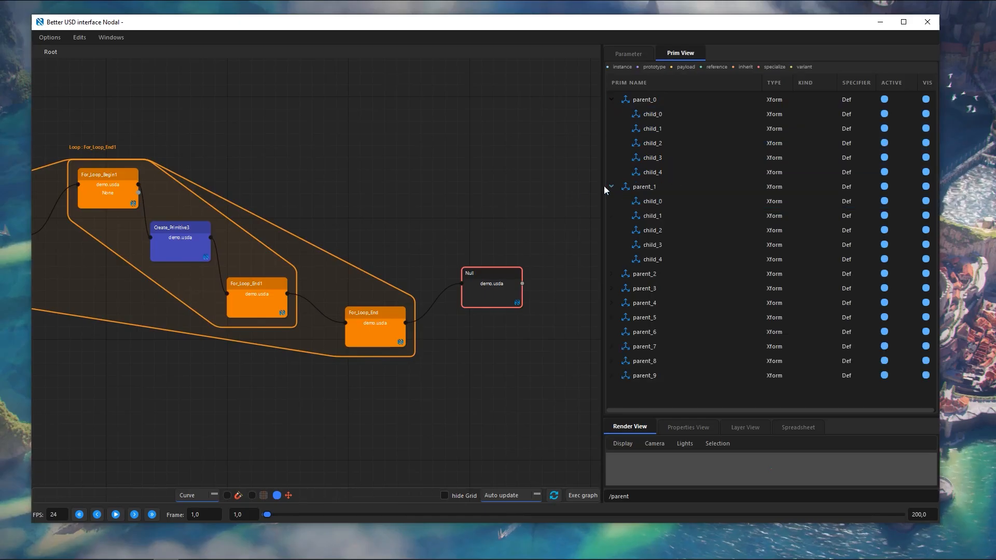
- Add an Add Reference node above the nested loops
middle_click_drag(318, 185, 455, 193)
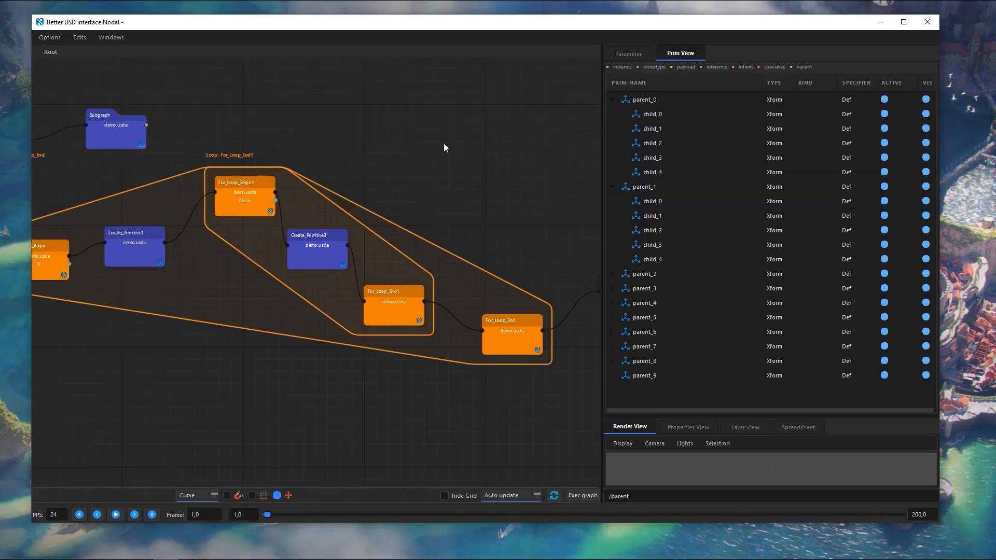
right_click(364, 151)
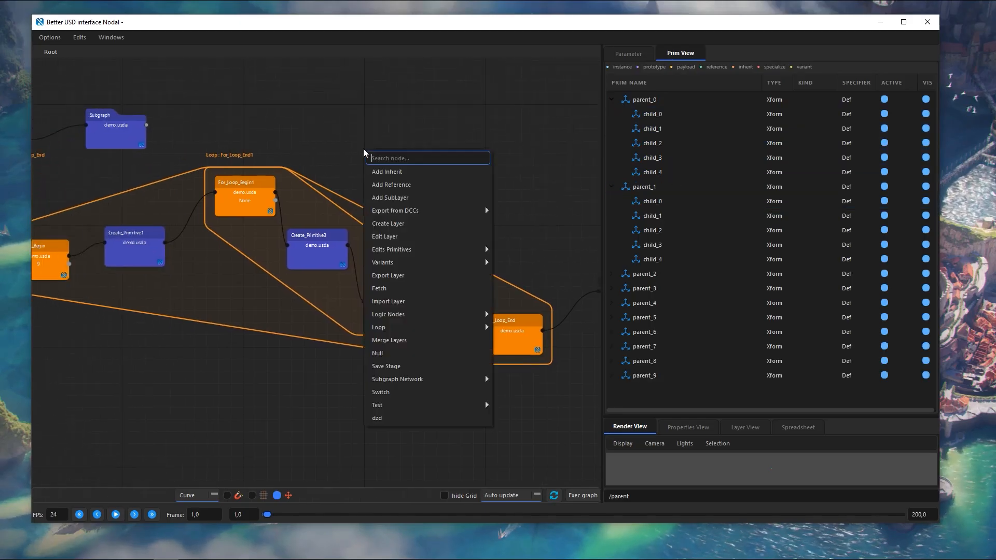
type("re")
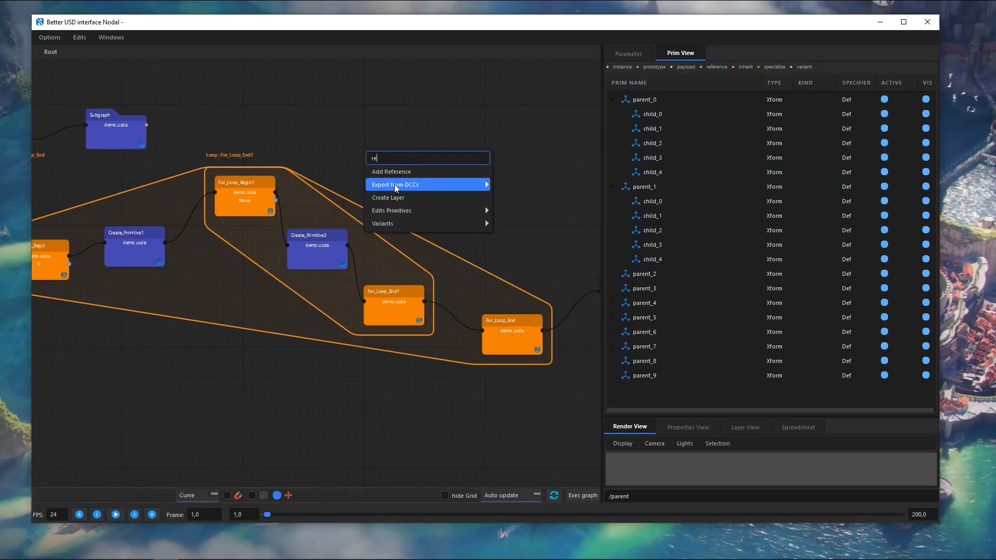
left_click(407, 172)
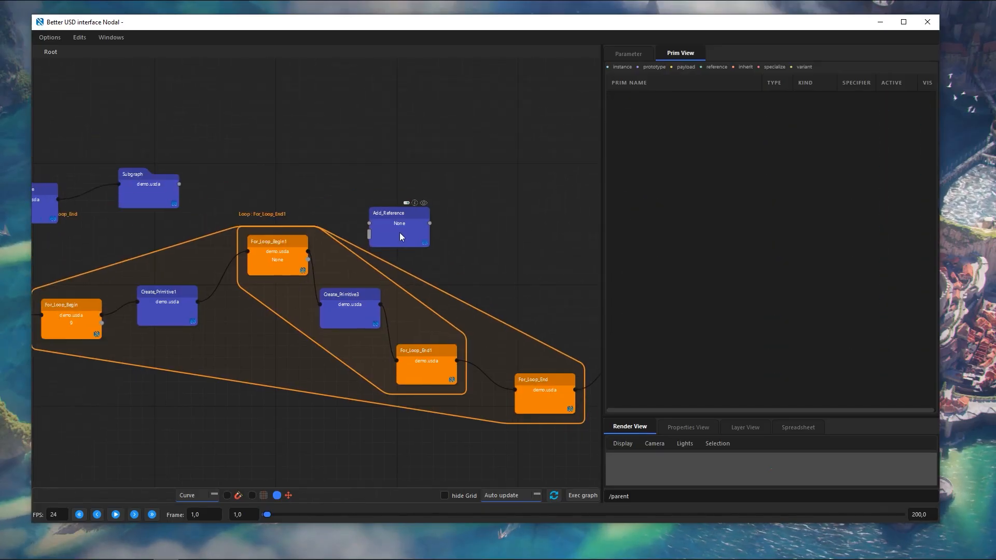
left_click_drag(400, 232, 414, 237)
scroll(296, 272, "up", 2)
middle_click_drag(405, 240, 411, 231)
- Add an Add SubLayer node and place it beside Add_Reference, outside the loops
key("Tab")
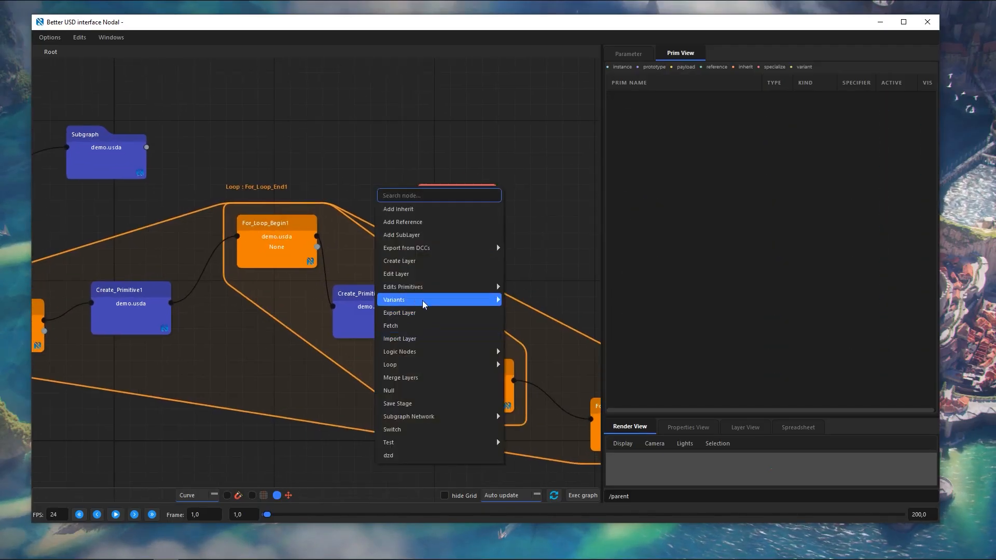
mouse_move(460, 247)
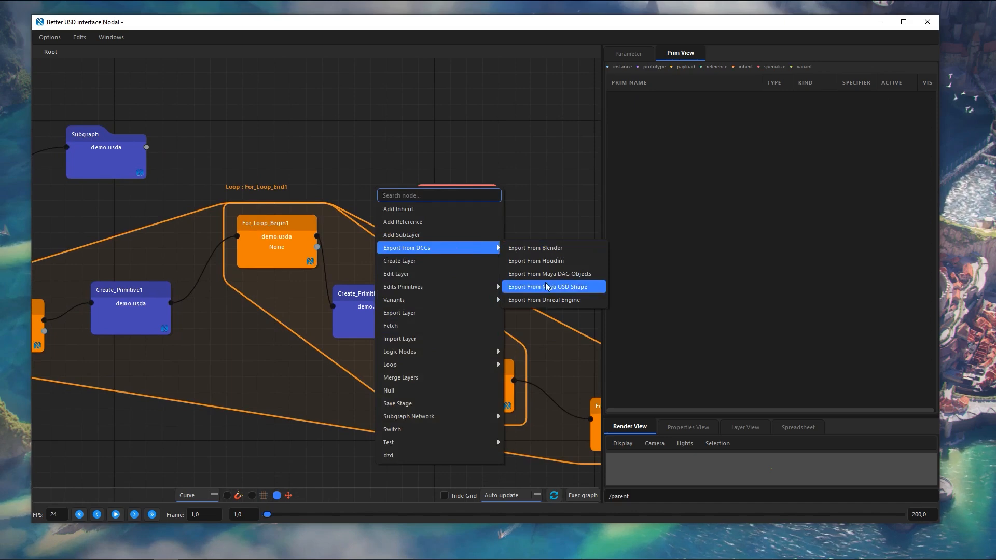
left_click(400, 235)
left_click_drag(412, 236, 553, 260)
- Move Create_Primitive3 closer to For_Loop_End1 and shift Create_Layer slightly toward the loops
middle_click_drag(515, 294, 375, 301)
left_click_drag(244, 333, 279, 366)
middle_click_drag(152, 228, 257, 270)
scroll(236, 235, "down", 3)
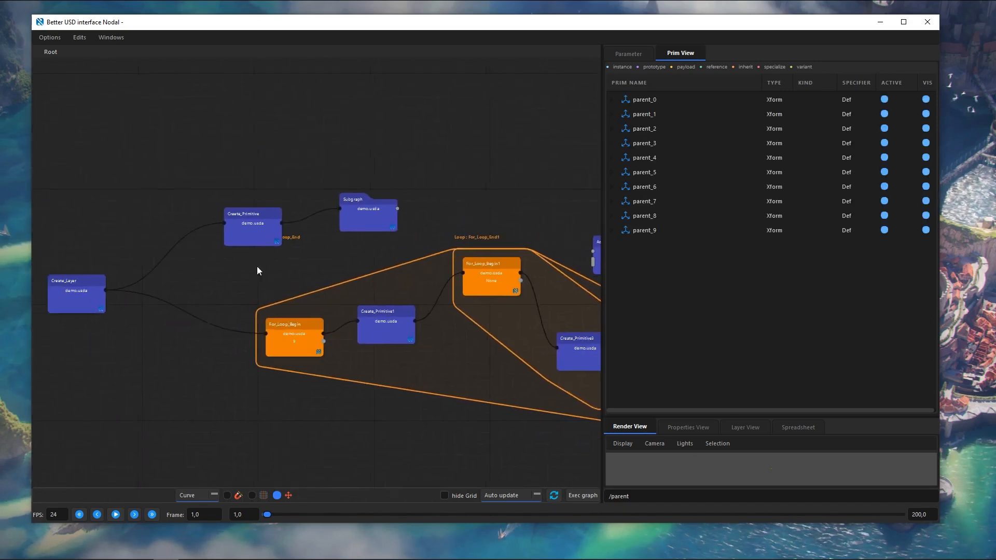
left_click_drag(93, 304, 130, 301)
middle_click_drag(362, 394, 159, 379)
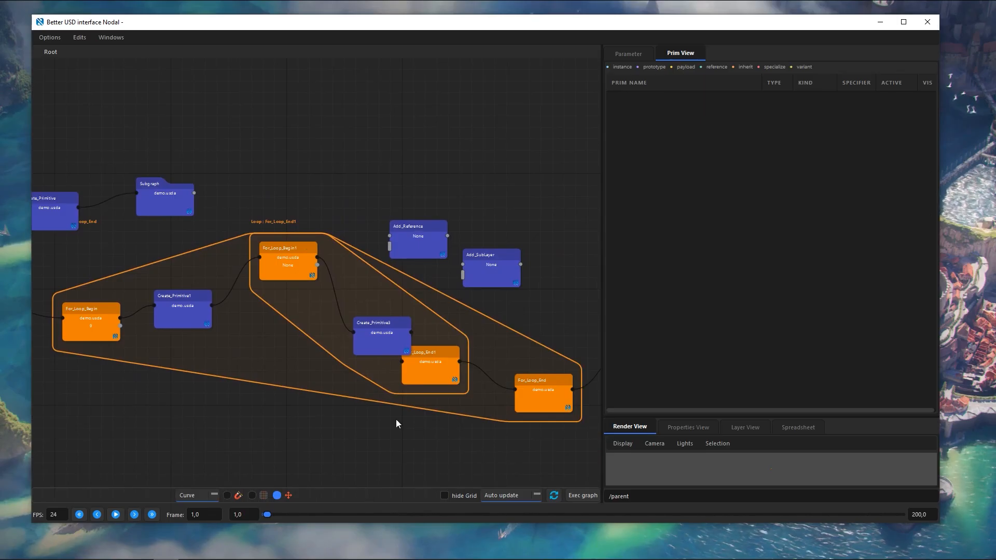
- Try moving Add_Reference below the loops and making room for it between Create_Primitive3 and For_Loop_End1
left_click_drag(413, 244, 211, 444)
left_click_drag(391, 358, 314, 381)
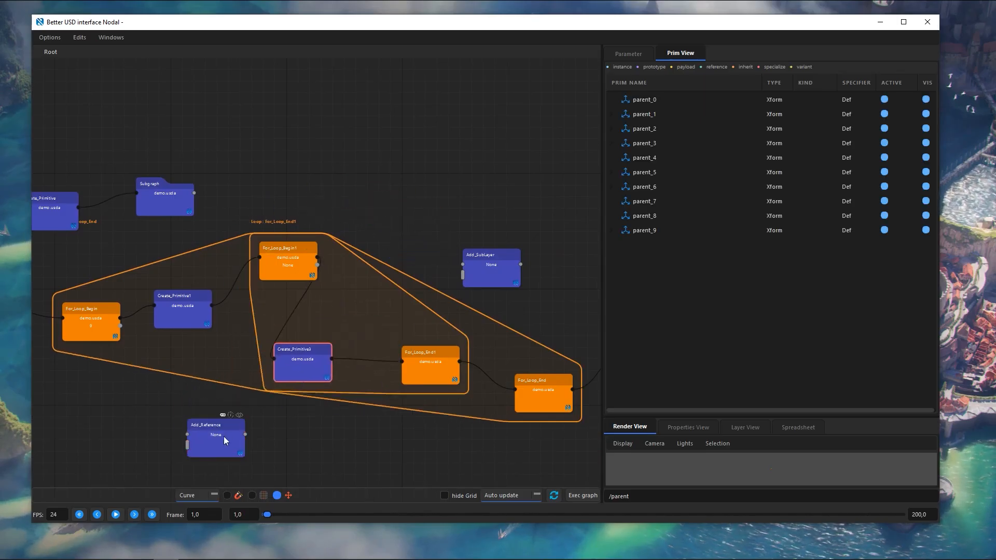
left_click_drag(212, 445, 359, 421)
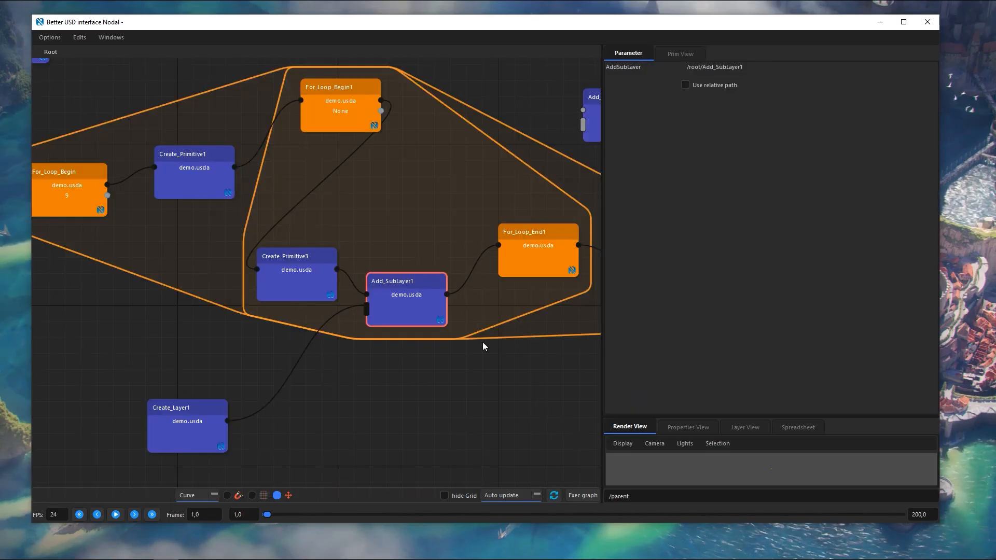
- Examine the parameters of Create_Layer1 and Add_SubLayer1, then review the nested loop graph
left_click(207, 444)
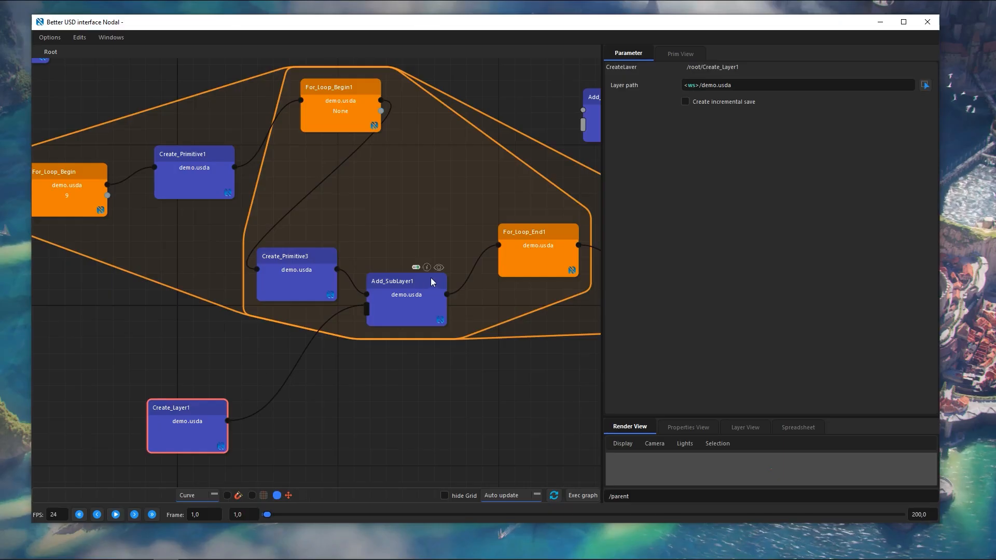
scroll(400, 325, "down", 3)
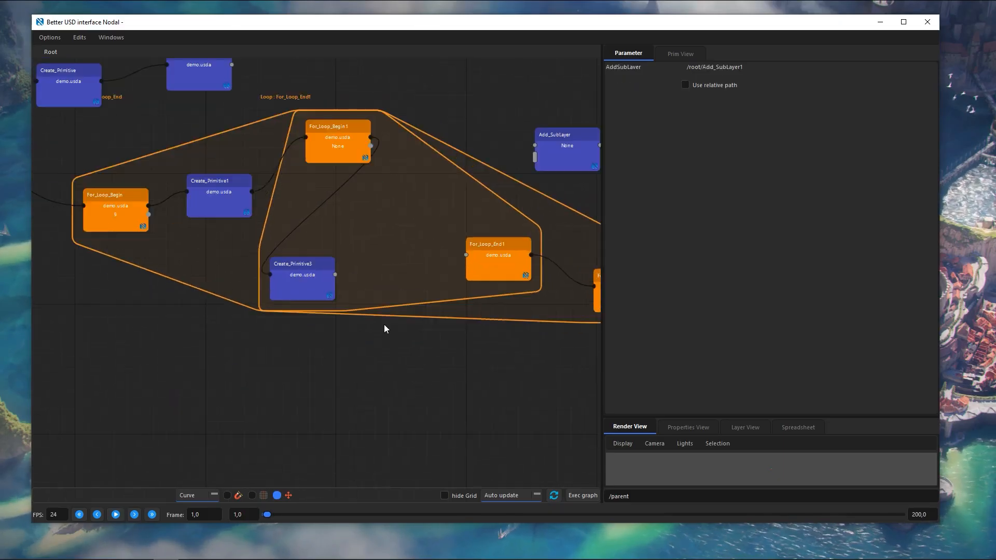
scroll(402, 233, "down", 3)
scroll(315, 188, "up", 2)
scroll(363, 207, "up", 4)
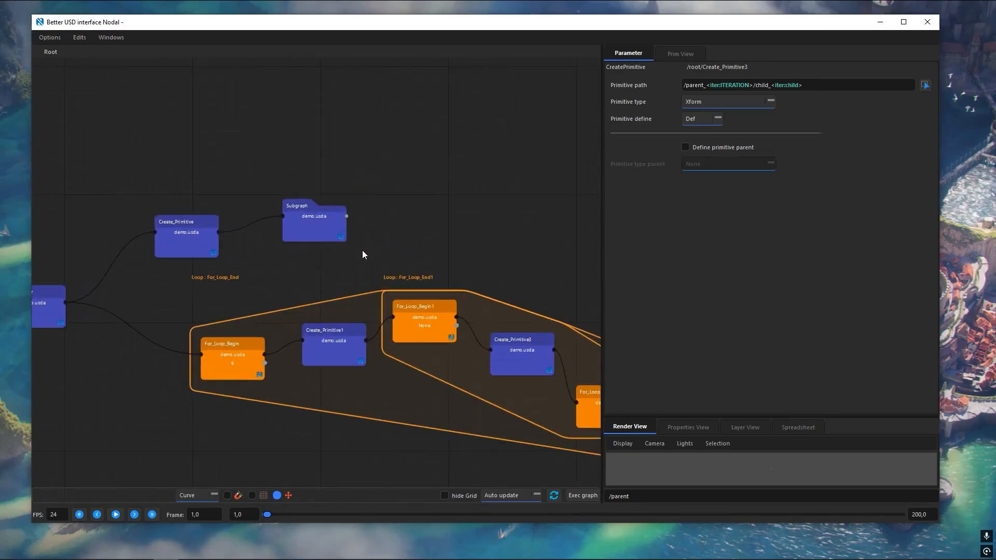
- Shift the Subgraph node slightly away from Create_Primitive and move Add_SubLayer higher above the loops
left_click_drag(311, 229, 345, 234)
middle_click_drag(400, 248, 311, 196)
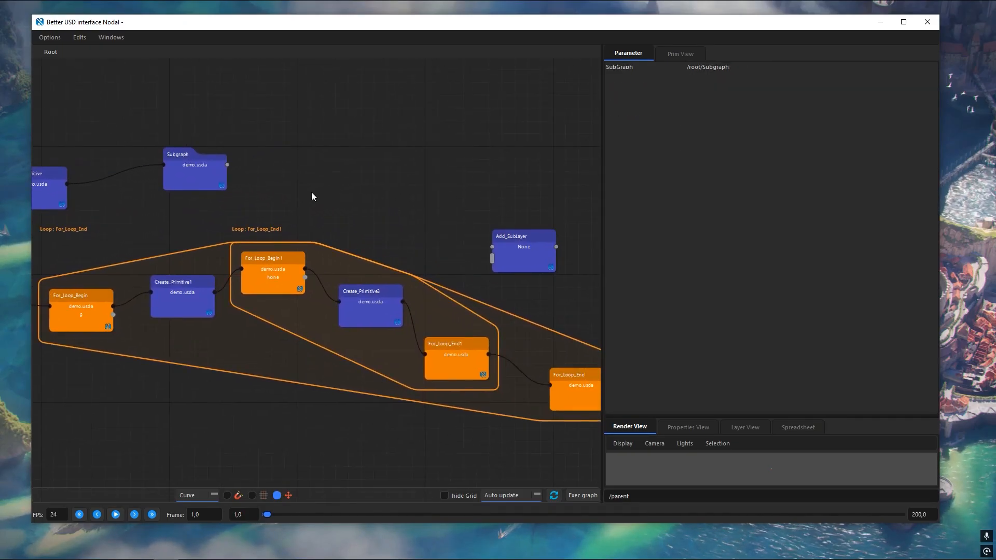
left_click_drag(517, 251, 468, 185)
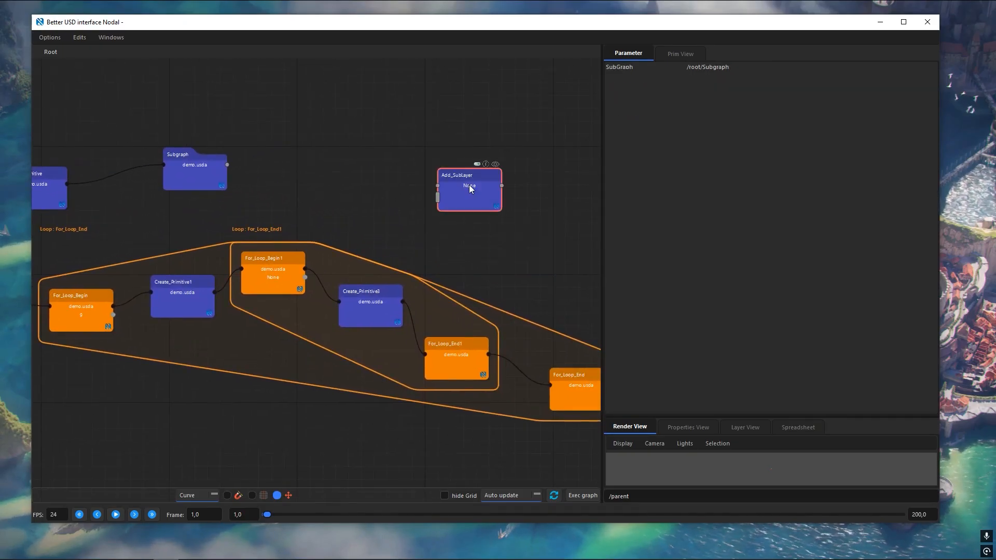
scroll(376, 206, "down", 2)
middle_click_drag(383, 275, 378, 245)
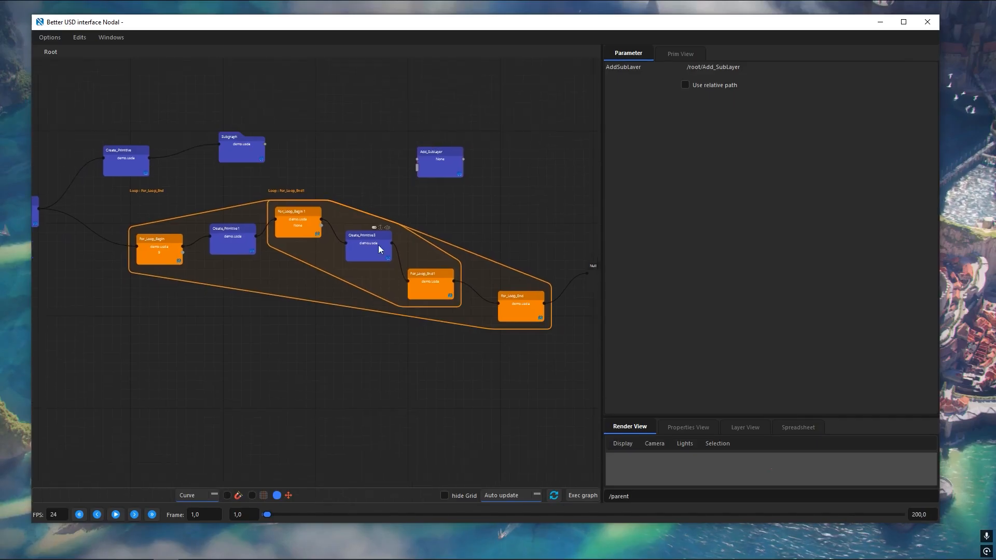
- Move For_Loop_End below the inner loop and nudge For_Loop_End1 slightly downward
left_click_drag(517, 309, 485, 353)
left_click(353, 256)
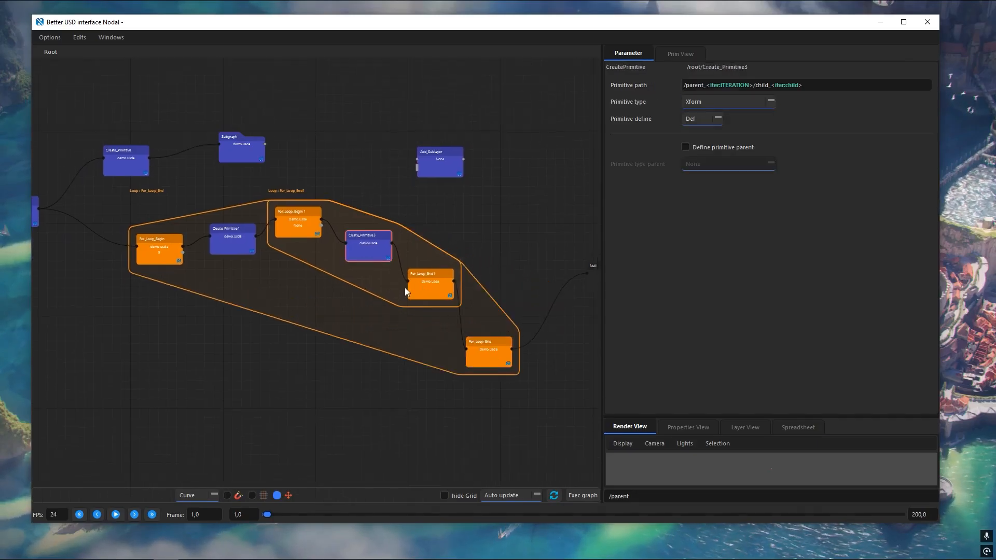
left_click_drag(406, 291, 429, 295)
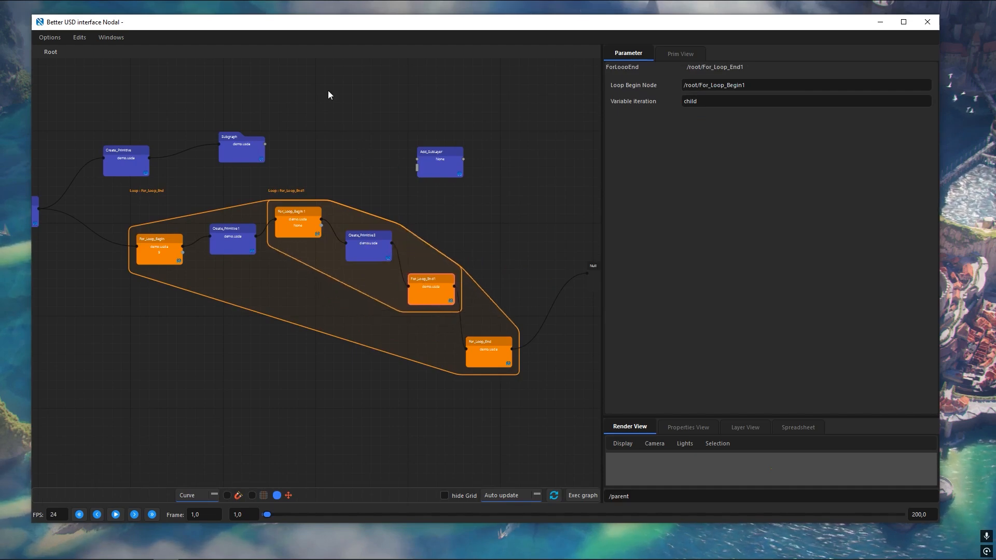
scroll(242, 95, "down", 3)
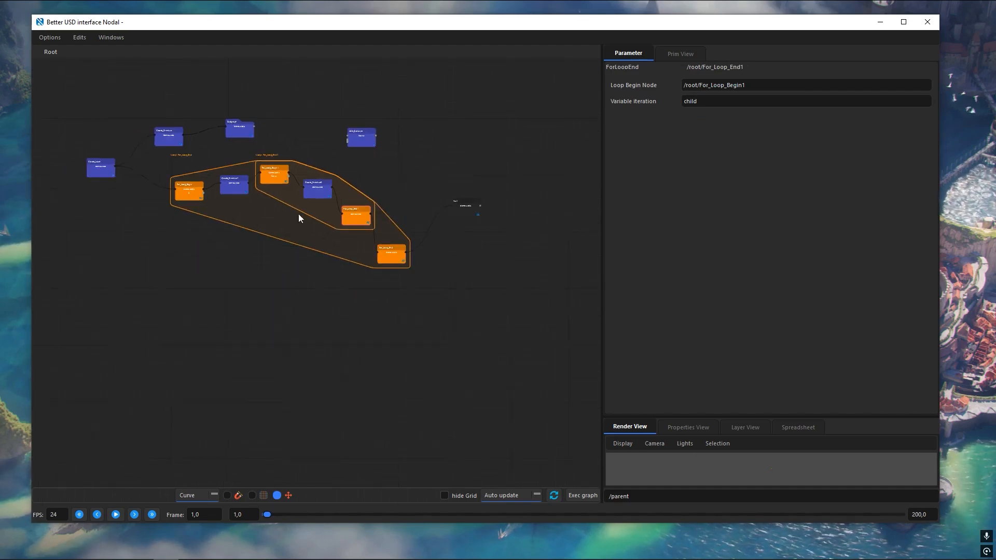
- Review the nested loop nodes and highlight the <iter:child> variable in Create_Primitive3's primitive path
middle_click_drag(265, 228, 264, 286)
left_click_drag(477, 339, 173, 217)
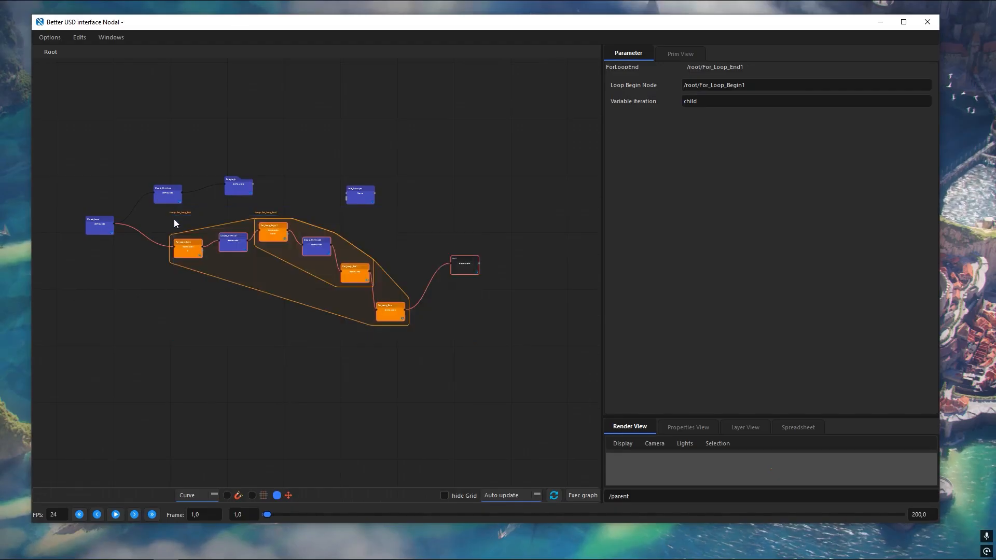
left_click_drag(820, 87, 772, 86)
left_click(823, 86)
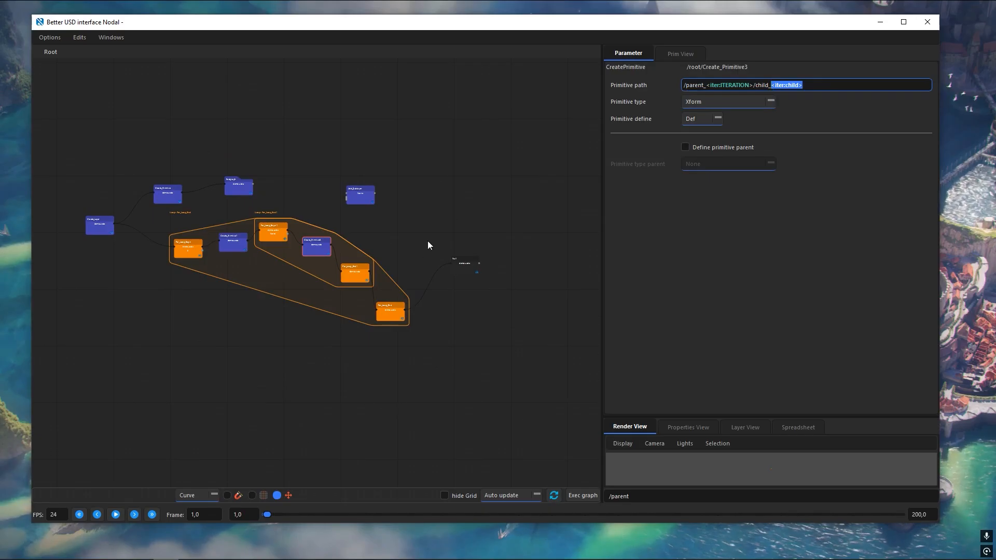
left_click_drag(429, 349, 170, 216)
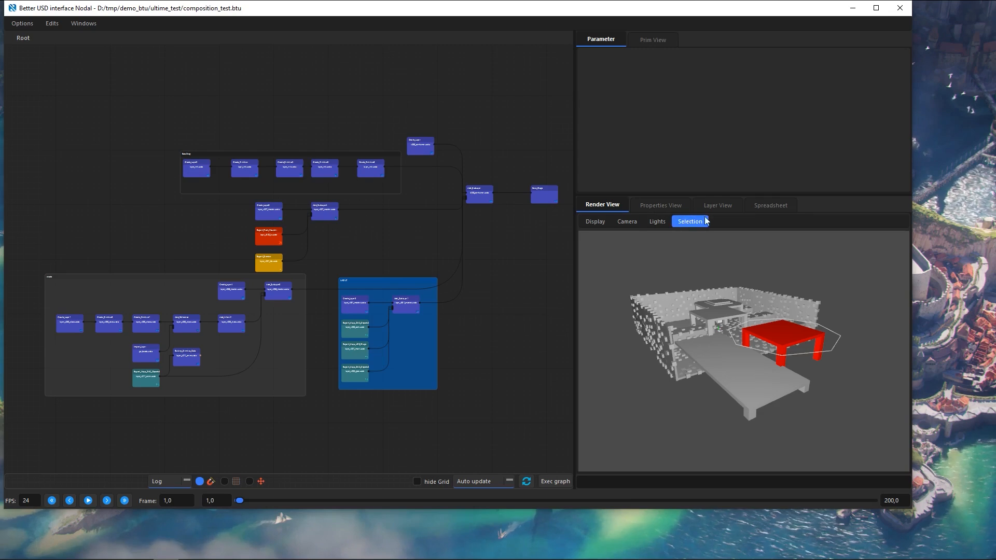
- Examine the layer stack of Add_SubLayer and the options available for its anim, layout and FX layers
left_click(719, 210)
left_click(482, 200)
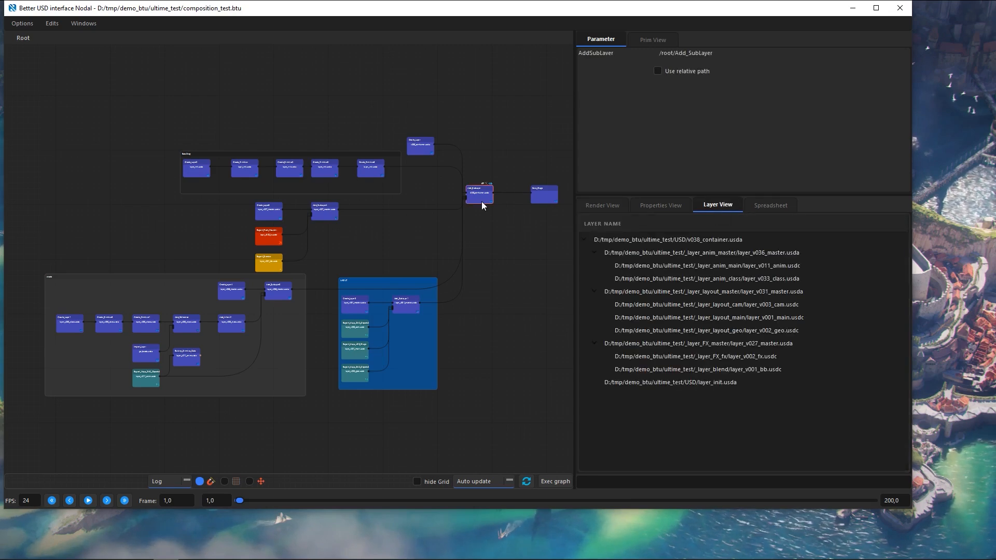
left_click(699, 234)
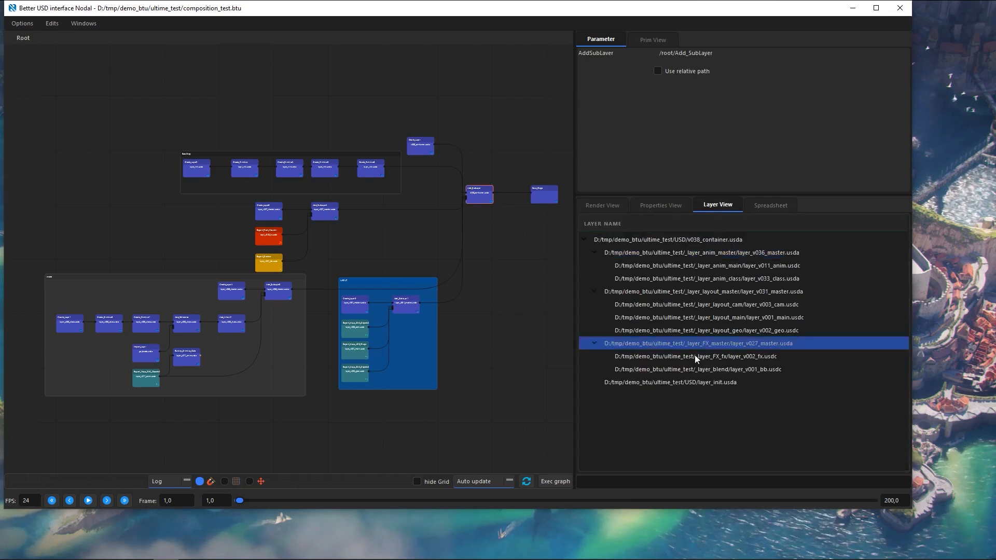
right_click(672, 256)
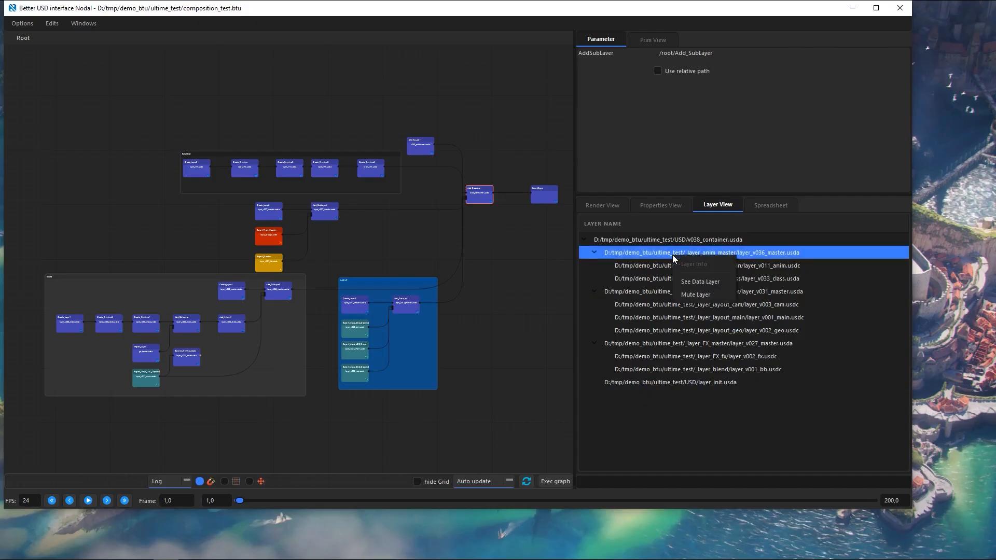
right_click(651, 281)
right_click(657, 269)
right_click(630, 296)
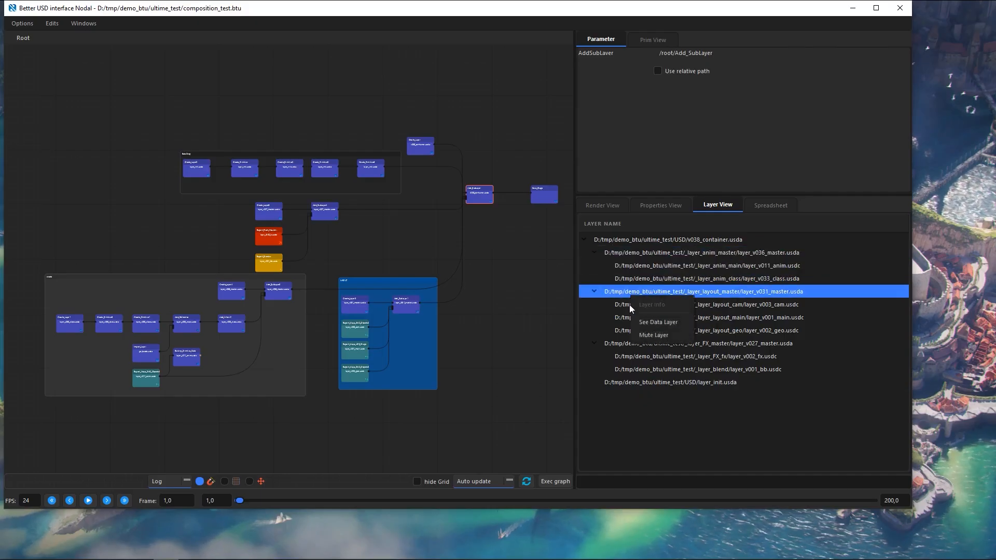
right_click(704, 316)
right_click(685, 330)
right_click(685, 329)
right_click(668, 343)
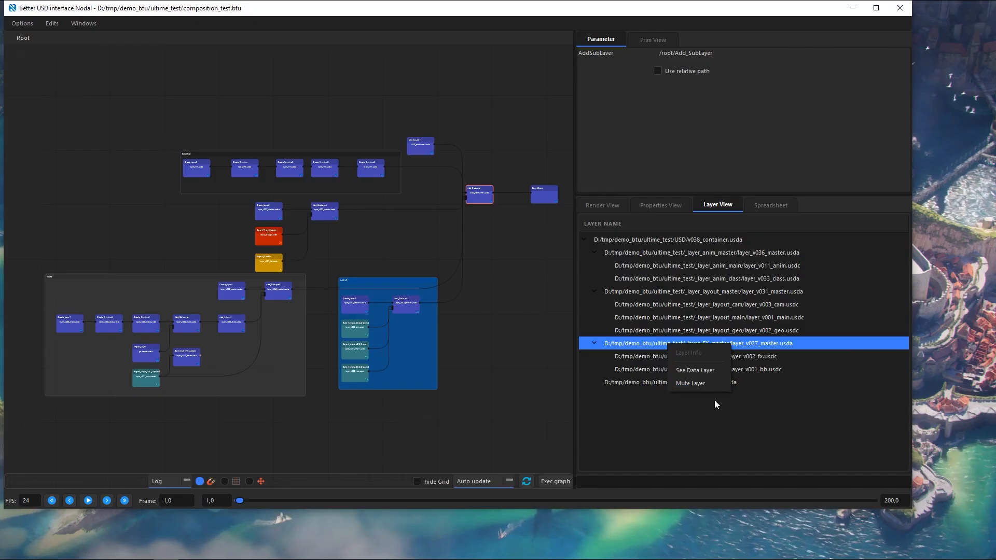
- Preview the render output of Add_SubLayer1 in the LAYOUT backdrop and of Add_SubLayer3
left_click(591, 206)
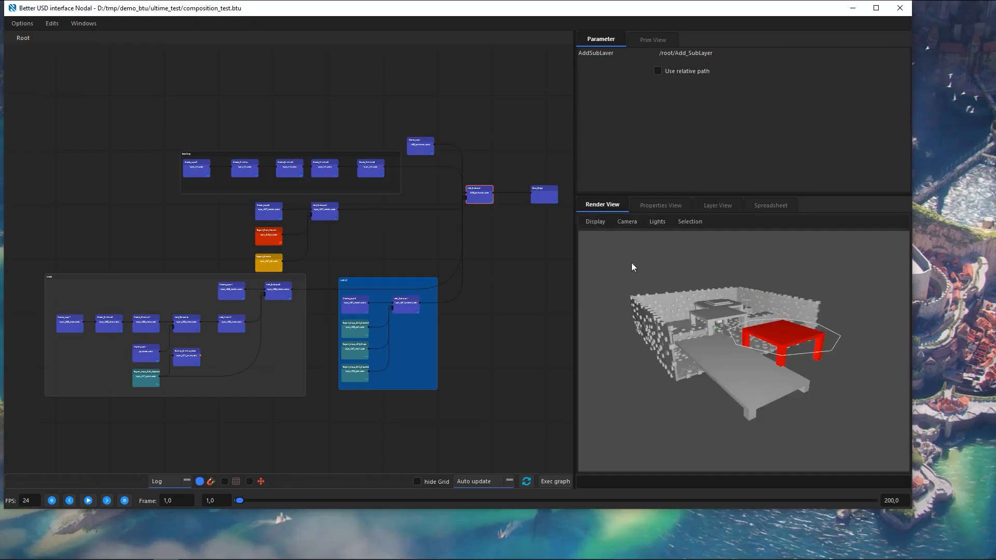
scroll(477, 188, "up", 3)
middle_click_drag(484, 247, 469, 257)
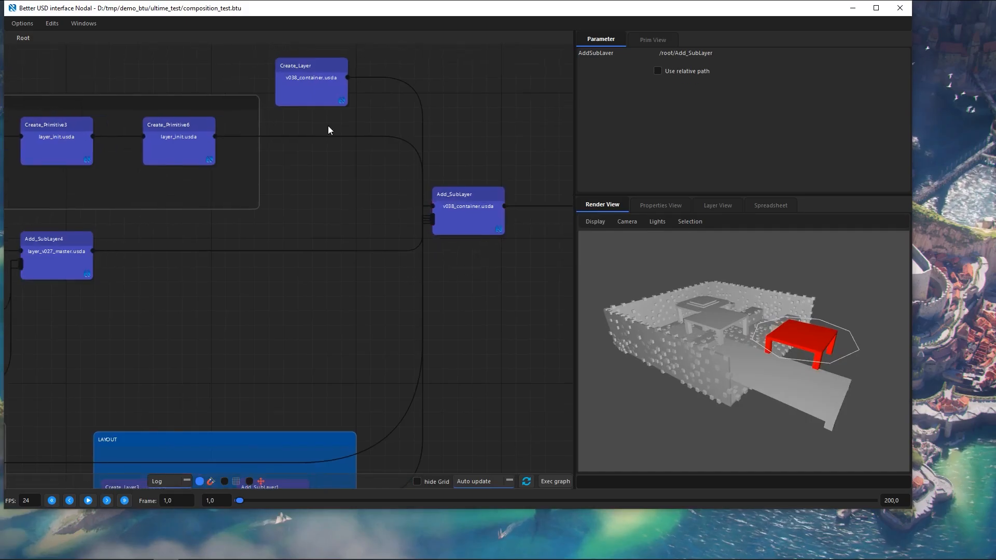
scroll(329, 127, "down", 1)
middle_click_drag(313, 331, 372, 259)
middle_click_drag(377, 331, 385, 310)
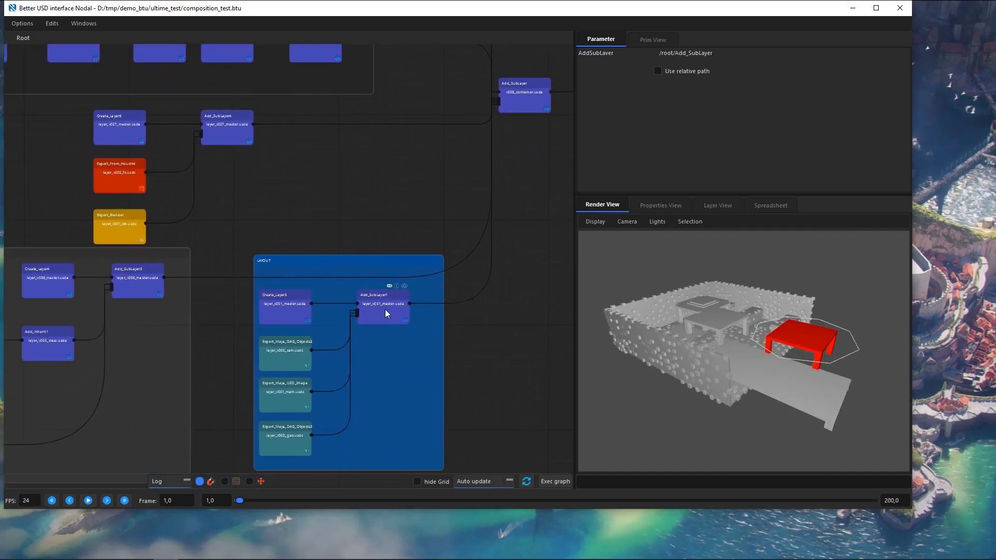
left_click(404, 287)
middle_click_drag(282, 226, 457, 255)
left_click(312, 301)
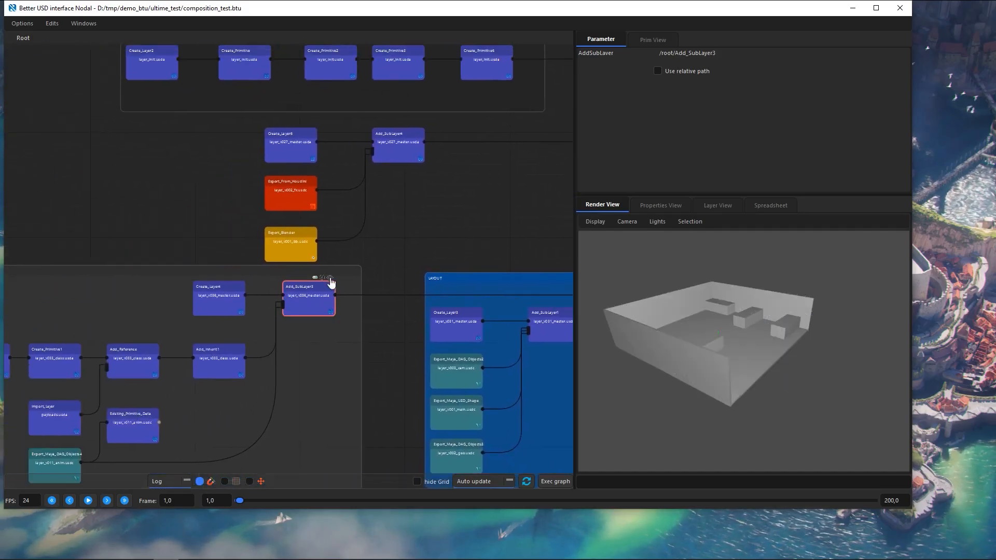
mouse_move(239, 500)
left_mouse_down()
mouse_move(602, 500)
mouse_move(239, 500)
left_mouse_up()
- Preview the FX output of Add_SubLayer4, and return the render display to the final Add_SubLayer node
scroll(399, 207, "up", 1)
middle_click_drag(399, 207, 342, 338)
left_click(368, 256)
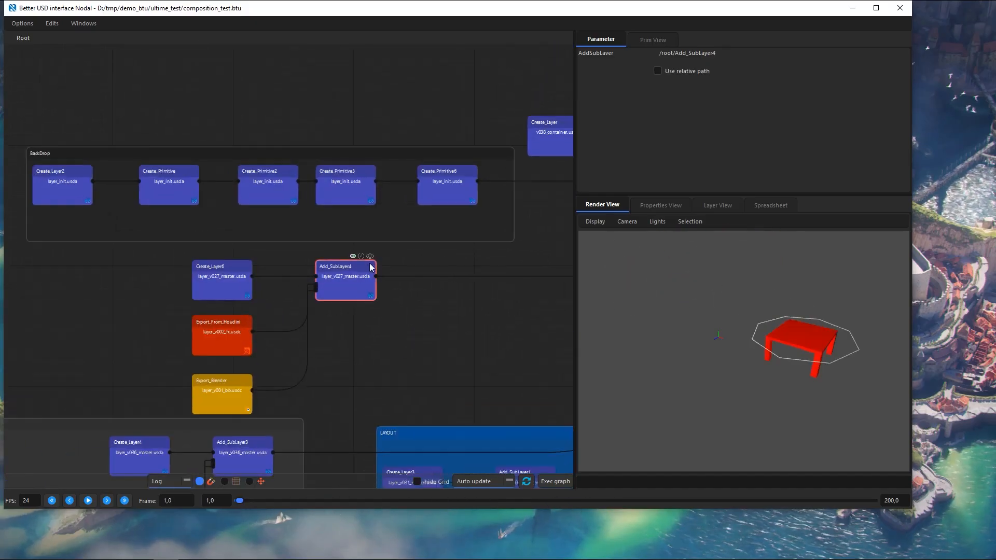
left_click_drag(679, 371, 678, 320, "alt")
mouse_move(239, 501)
left_mouse_down()
mouse_move(458, 501)
mouse_move(239, 501)
left_mouse_up()
scroll(353, 366, "down", 2)
scroll(353, 366, "up", 2)
left_click(438, 283)
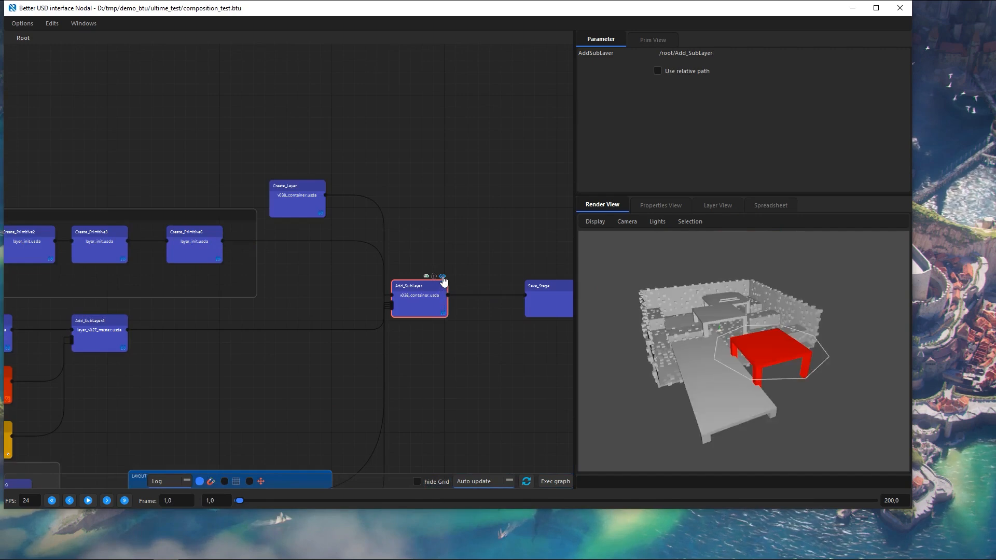
- Inspect the combined scene and select the small cubes scattered over the walls
left_click_drag(676, 324, 743, 332, "alt")
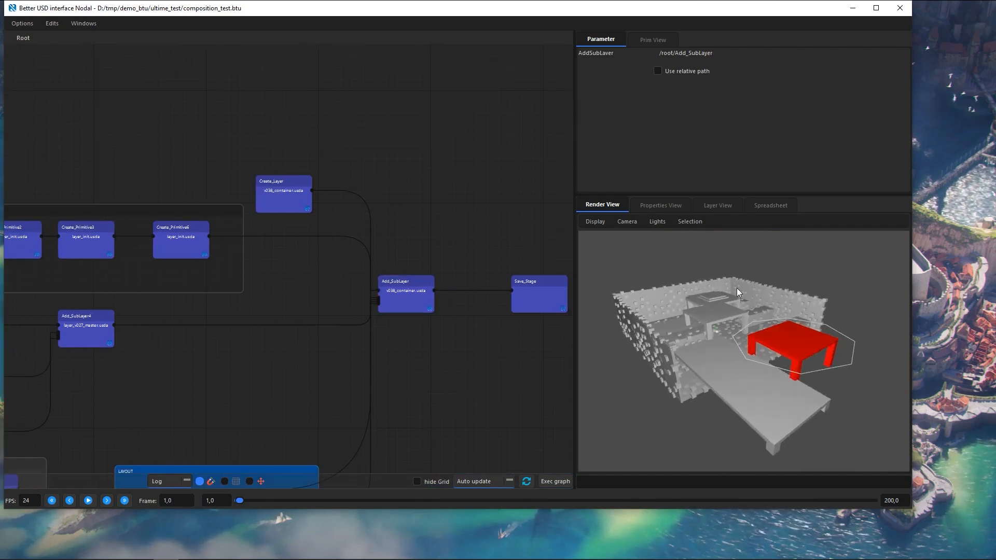
scroll(666, 346, "up", 1)
left_click(664, 340)
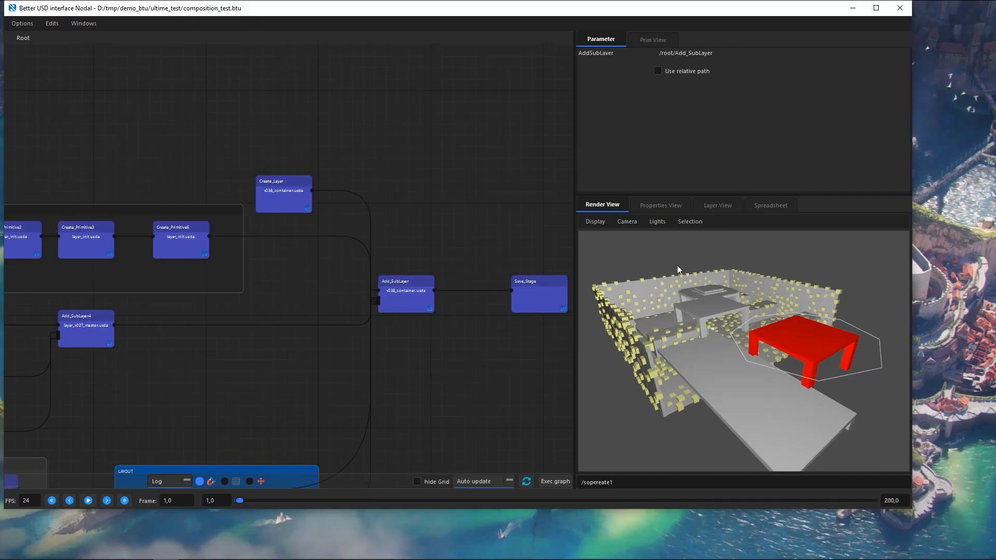
- Mute the FX layer layer_v027_master.usda and inspect the rendered scene
left_click(723, 205)
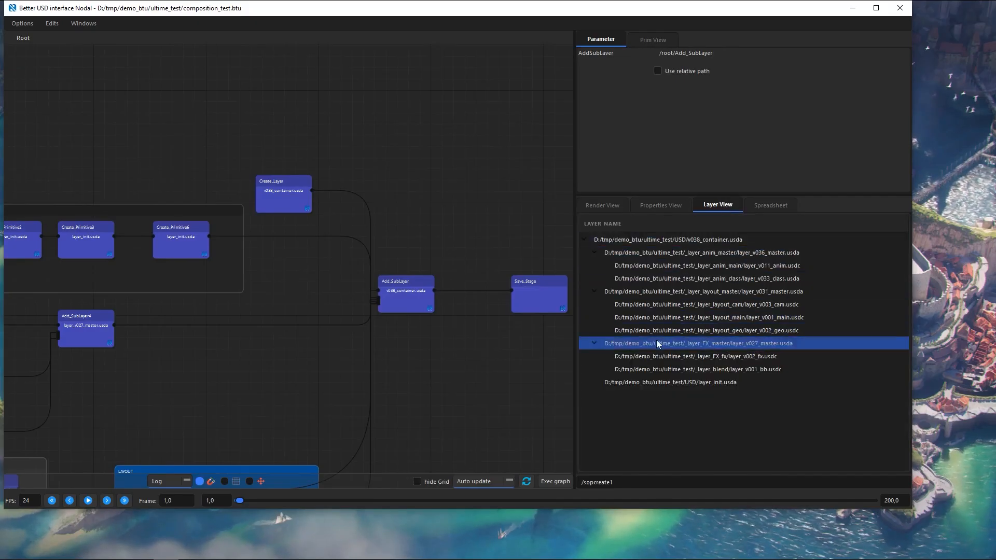
right_click(683, 344)
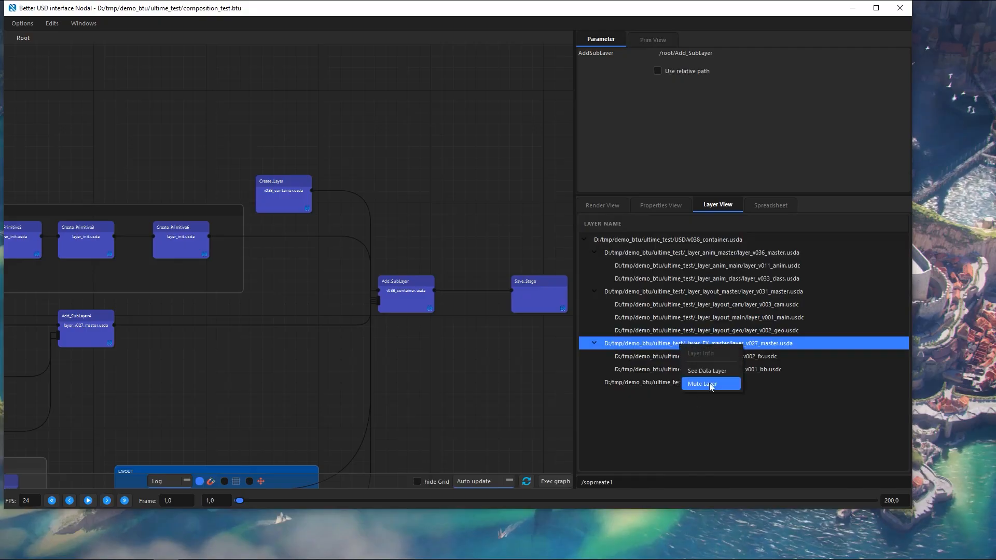
left_click(708, 382)
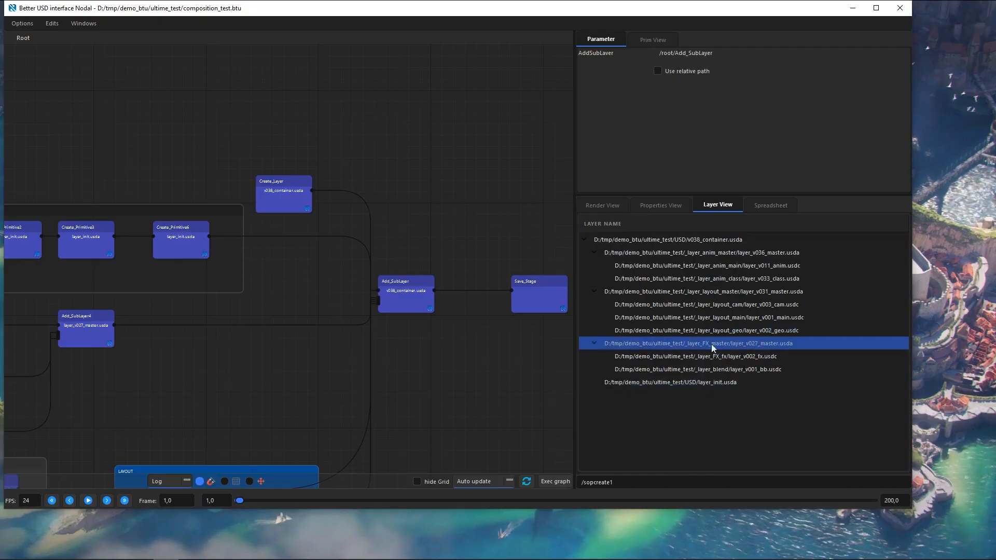
left_click(601, 207)
left_click_drag(648, 357, 762, 348, "alt")
scroll(751, 352, "down", 3)
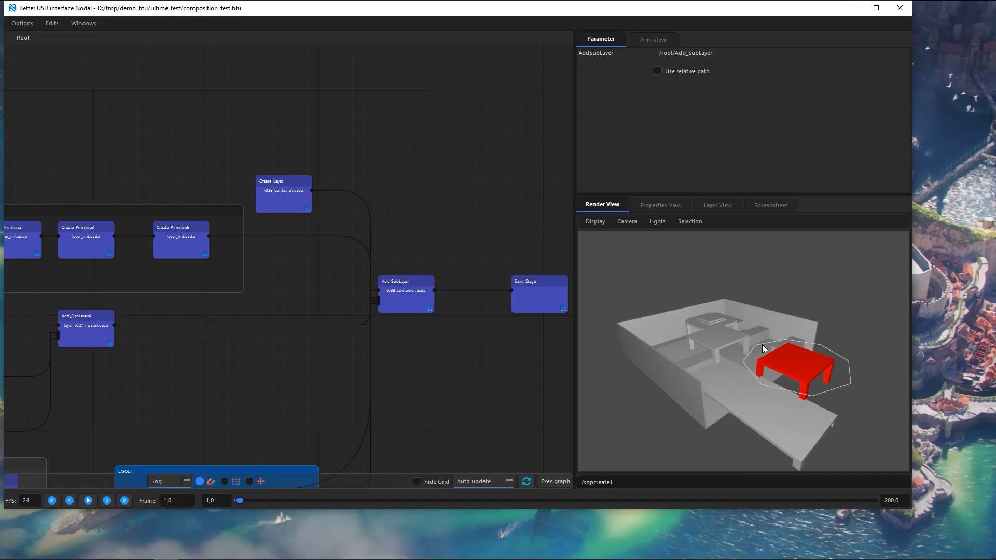
- Unmute layer_v027_master.usda and check the scene in the render again
left_click(719, 205)
left_click(680, 345)
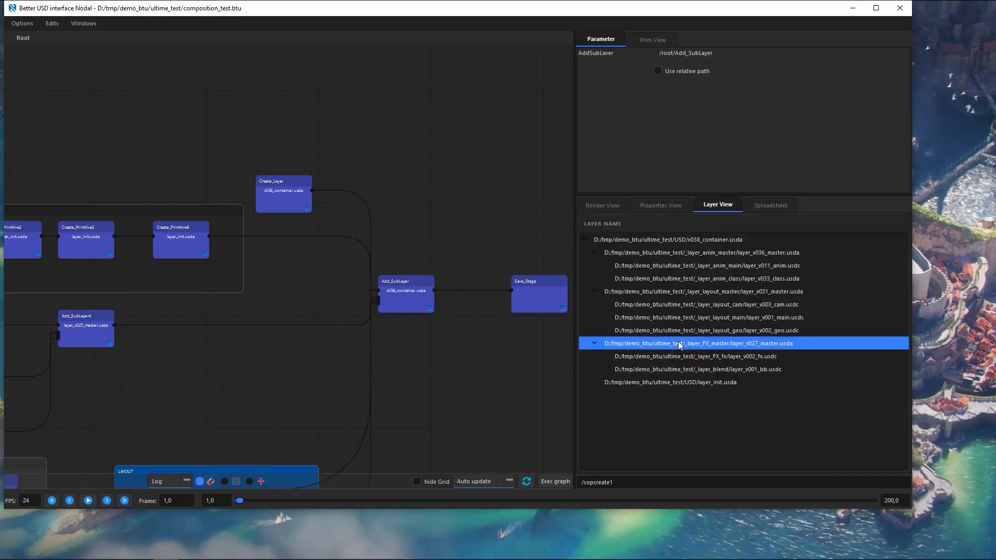
right_click(679, 344)
left_click(725, 383)
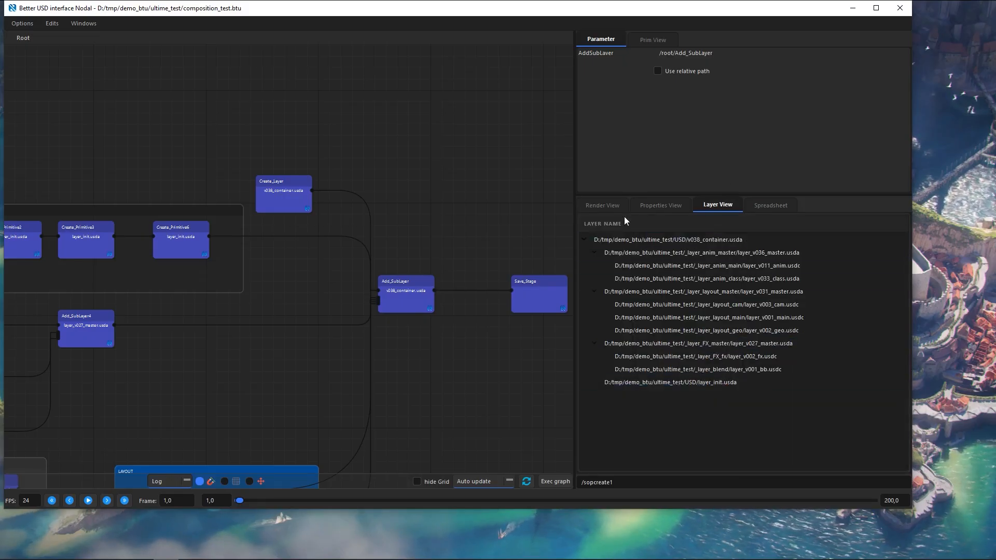
left_click(602, 206)
left_click_drag(804, 407, 723, 373, "alt")
- Mute layer_v027_master.usda once more, check its layer options and inspect the scene in the render
left_click(718, 206)
right_click(667, 343)
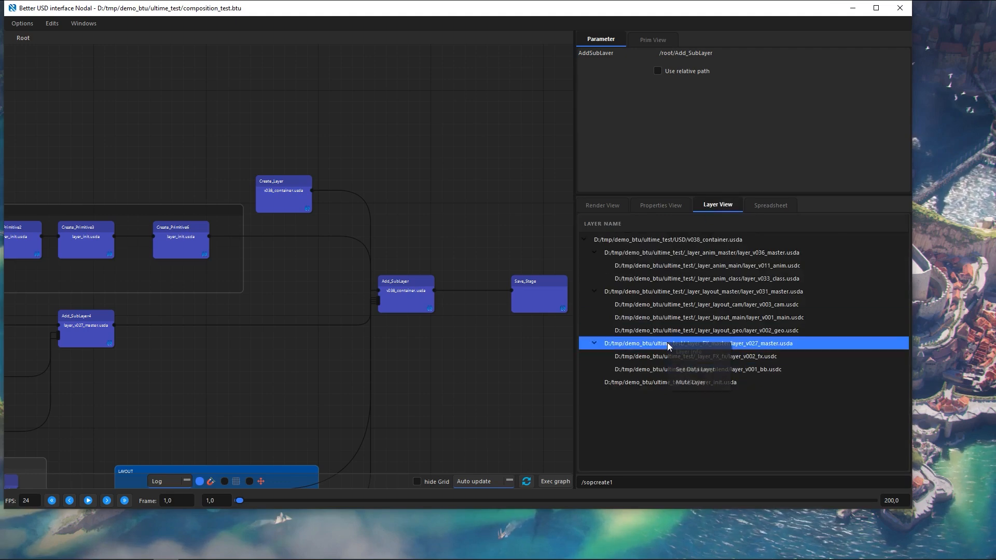
left_click(707, 382)
right_click(683, 343)
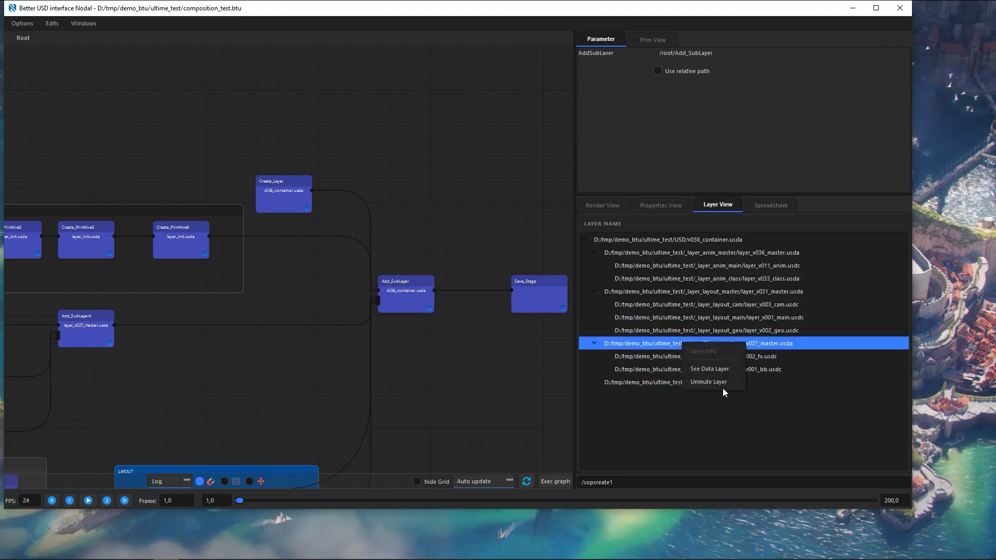
left_click(765, 401)
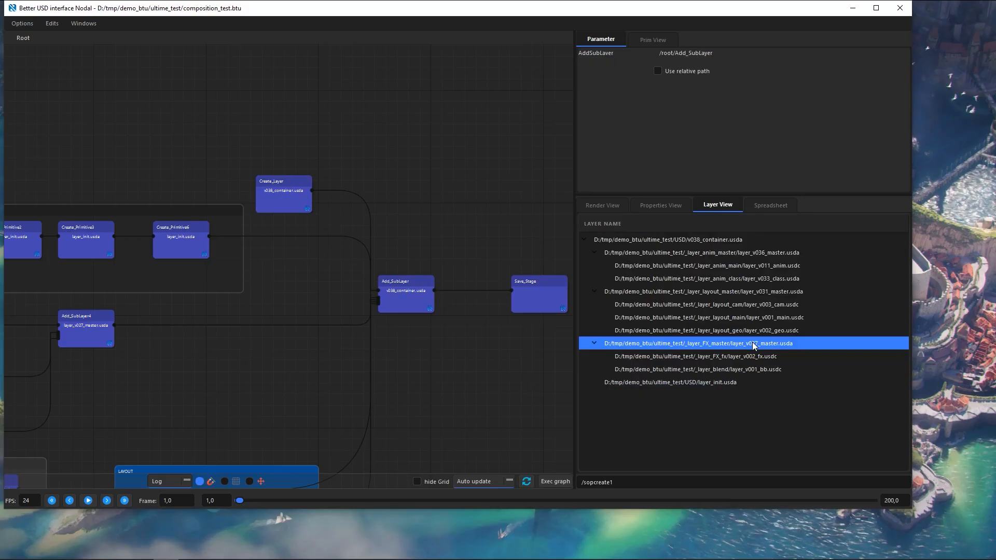
left_click(604, 206)
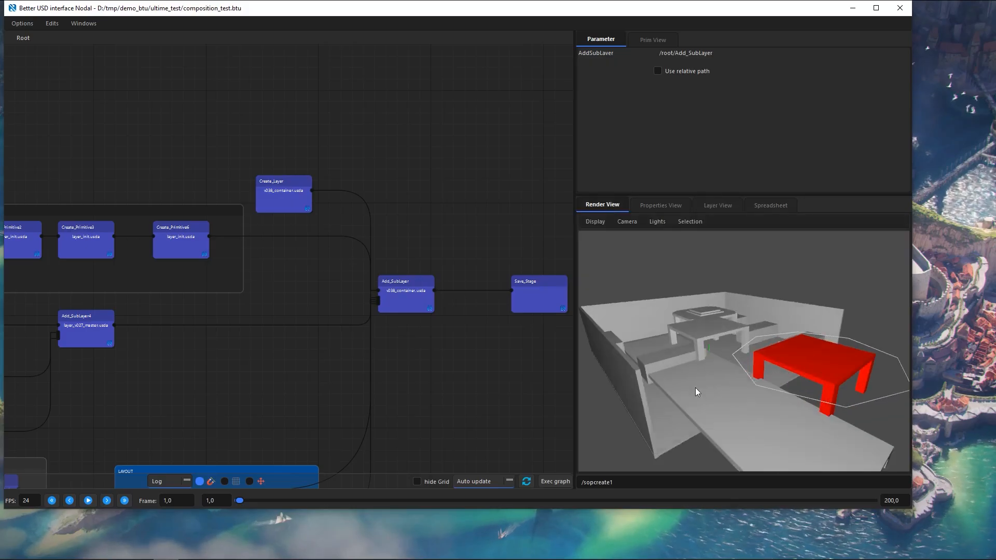
scroll(725, 344, "down", 8)
middle_click_drag(727, 339, 753, 332)
scroll(677, 330, "up", 5)
- Check the options of the anim master layer and open the layer data of layer_init.usda
left_click(718, 205)
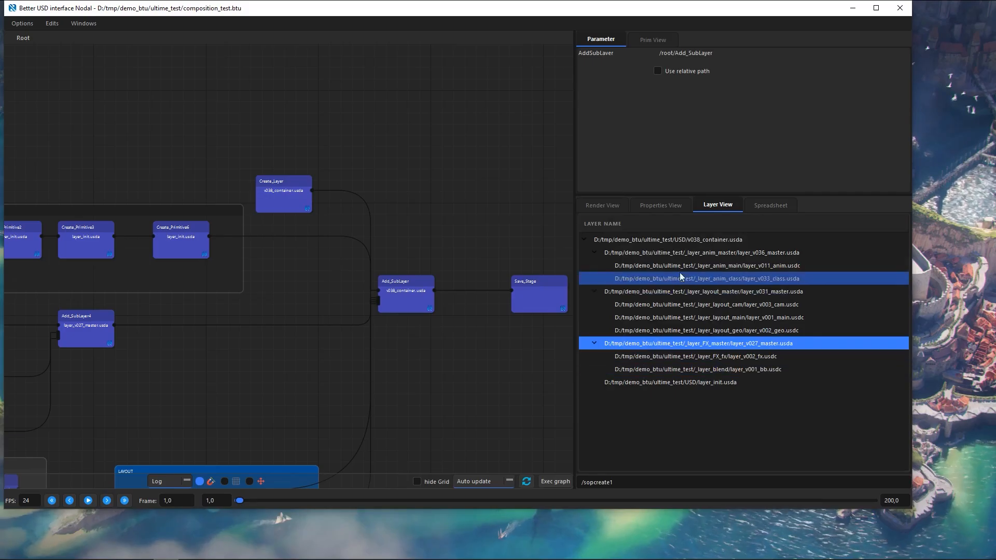
right_click(683, 255)
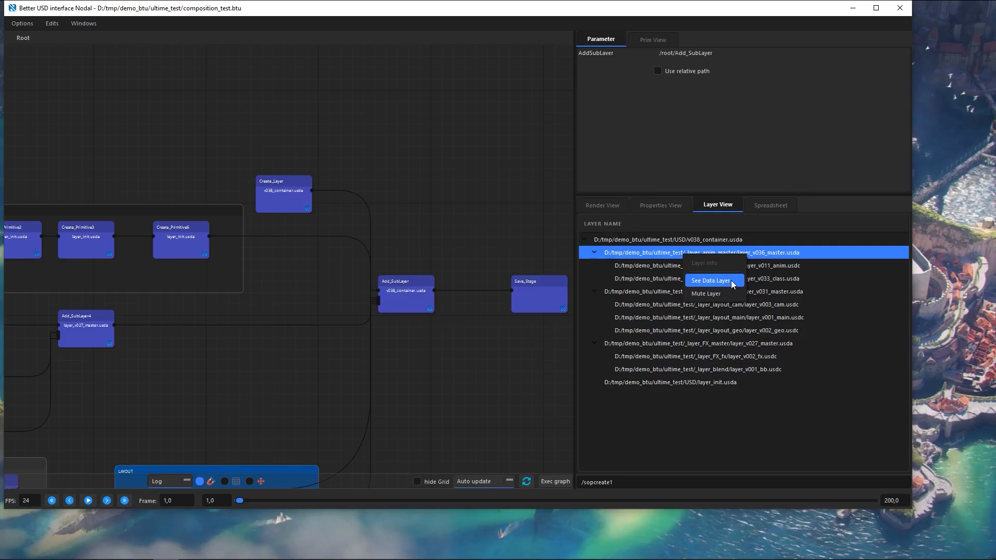
left_click(704, 380)
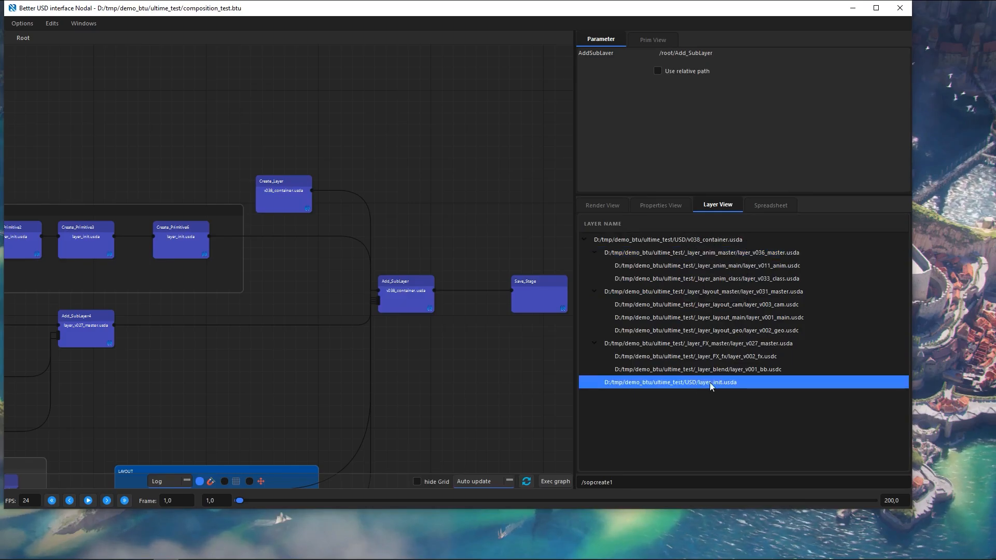
right_click(719, 384)
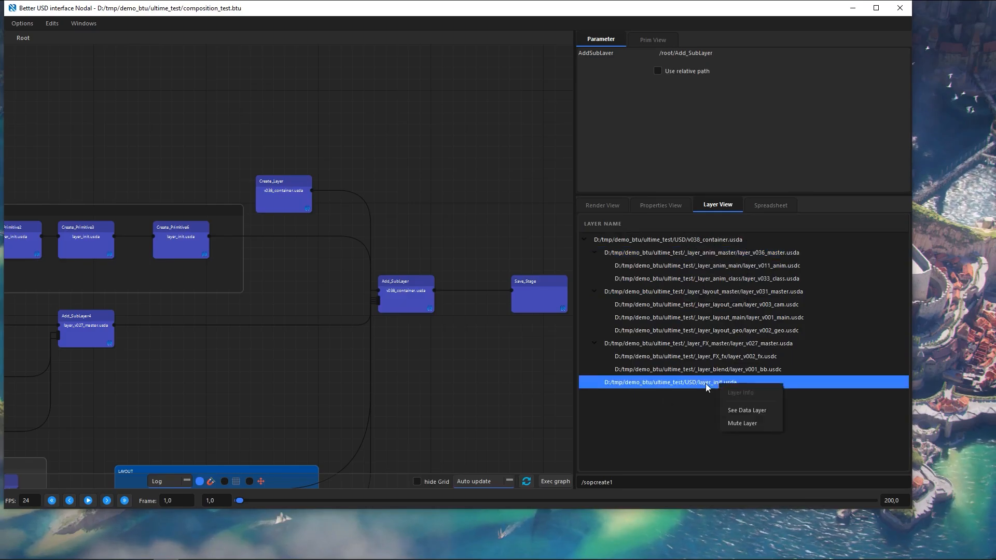
left_click(751, 410)
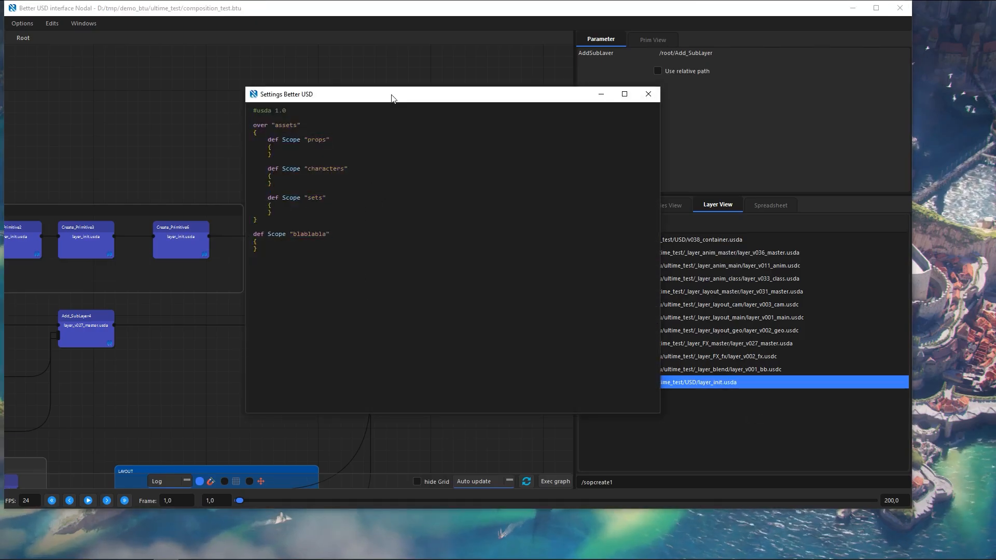
- Open the layer data of the Blender export layer in _layer_blend and skim through its mesh data
left_click(721, 369)
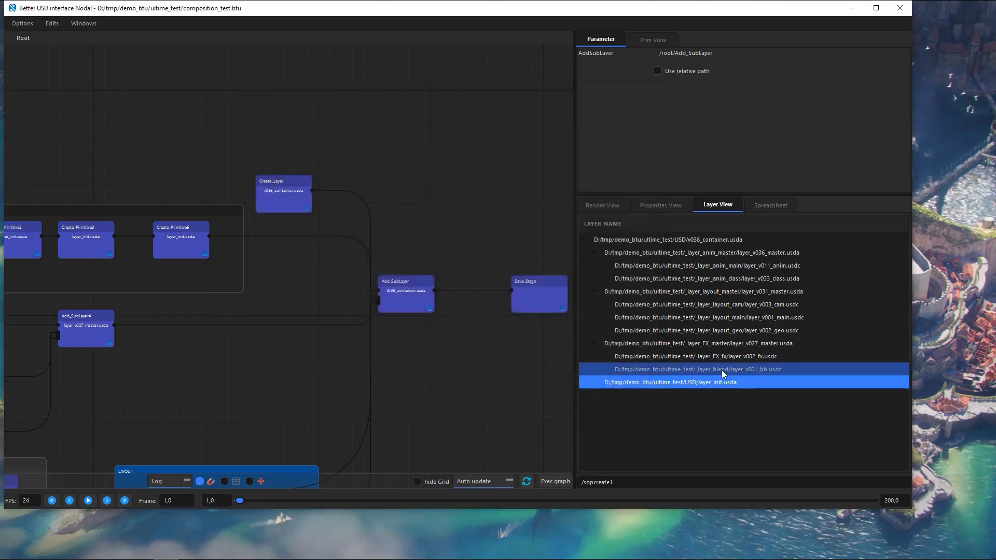
right_click(723, 368)
left_click(741, 397)
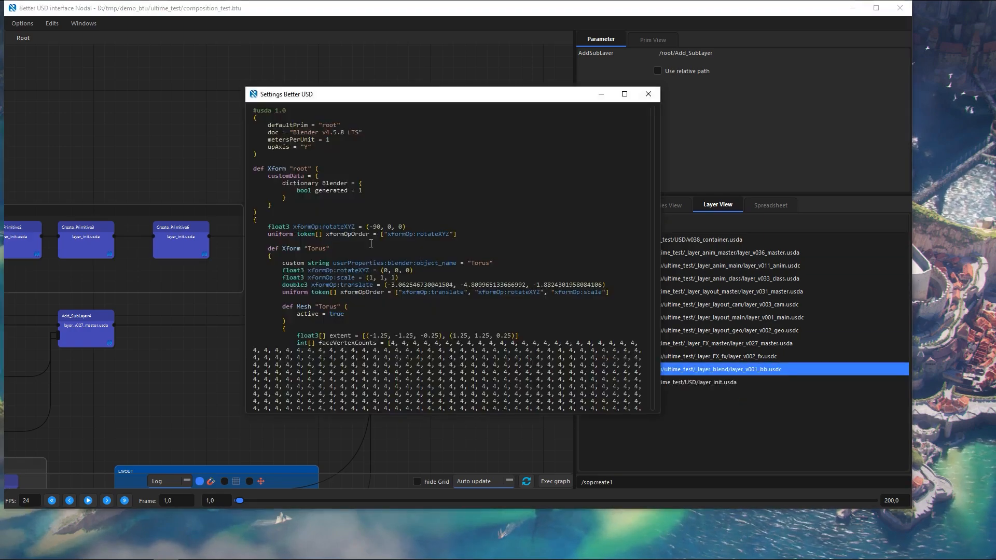
scroll(568, 179, "down", 20)
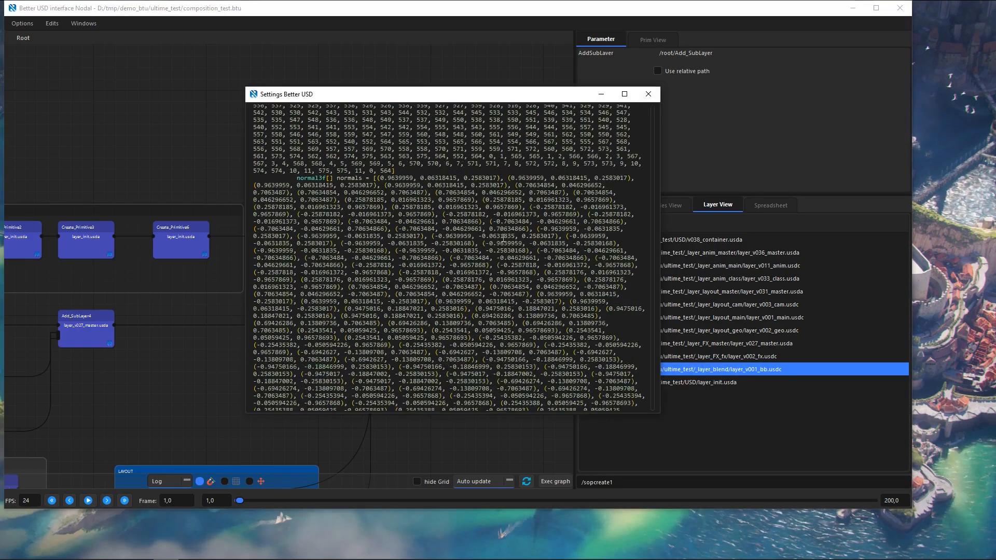
scroll(521, 289, "up", 20)
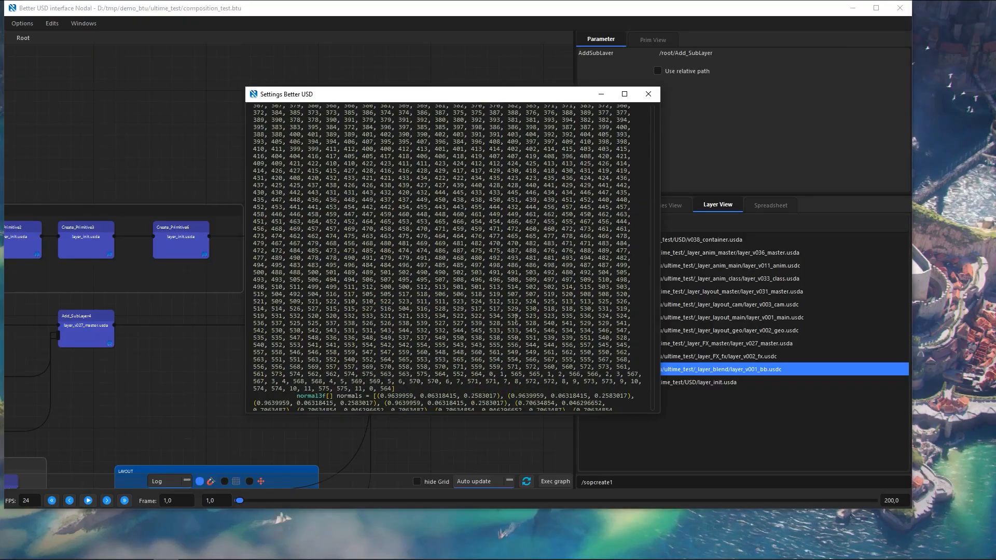
- Examine the root prim definition at the start of the Blender export's layer data and close the data window
scroll(509, 312, "up", 2)
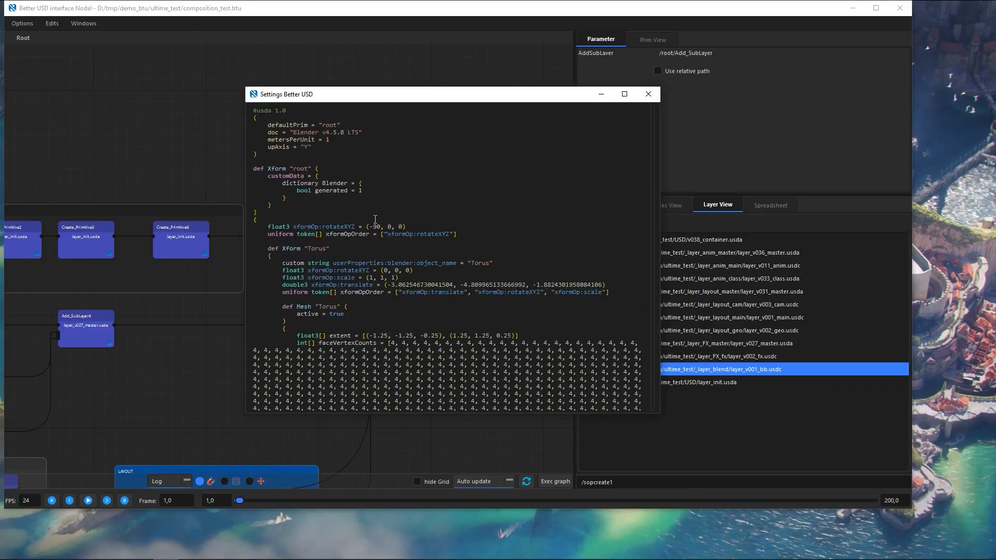
double_click(305, 169)
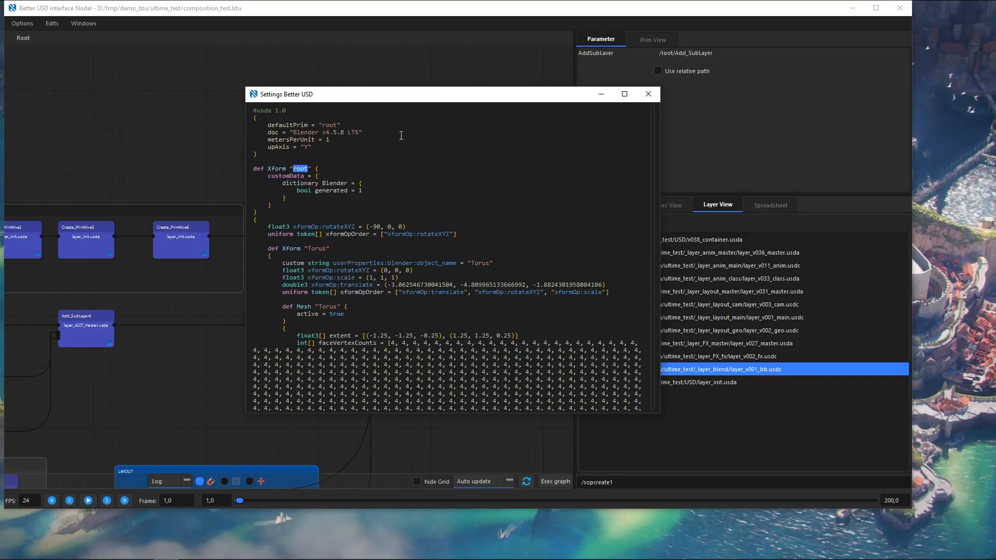
left_click(648, 94)
- Open the layer data of layer_v033_class.usda and examine the tableA reference under __class__ and the tableA inherit
left_click(729, 281)
right_click(729, 282)
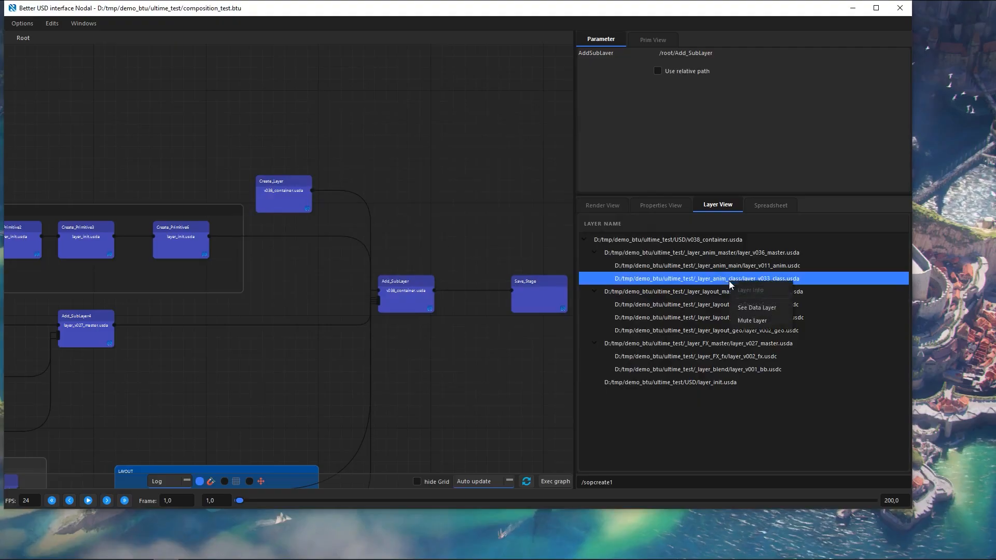
left_click(759, 307)
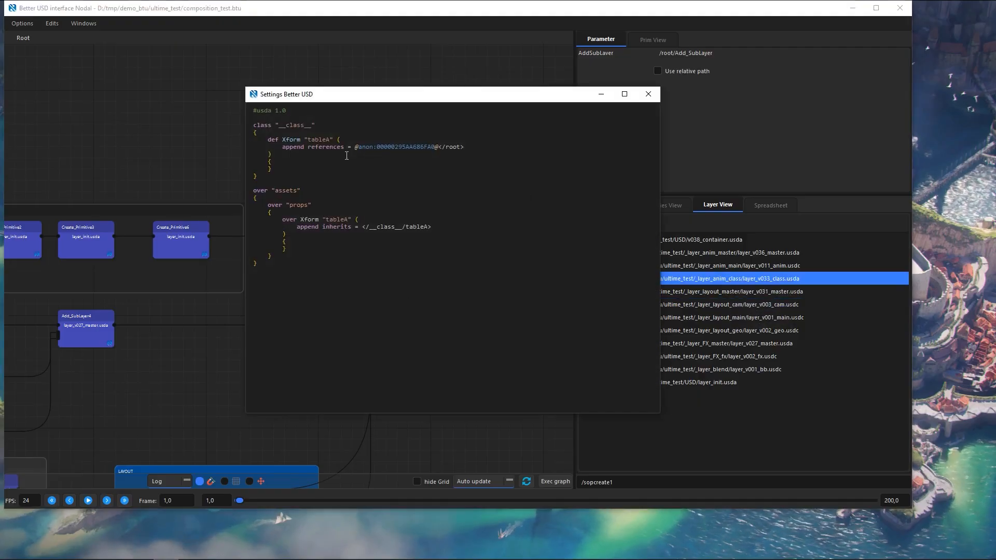
triple_click(378, 150)
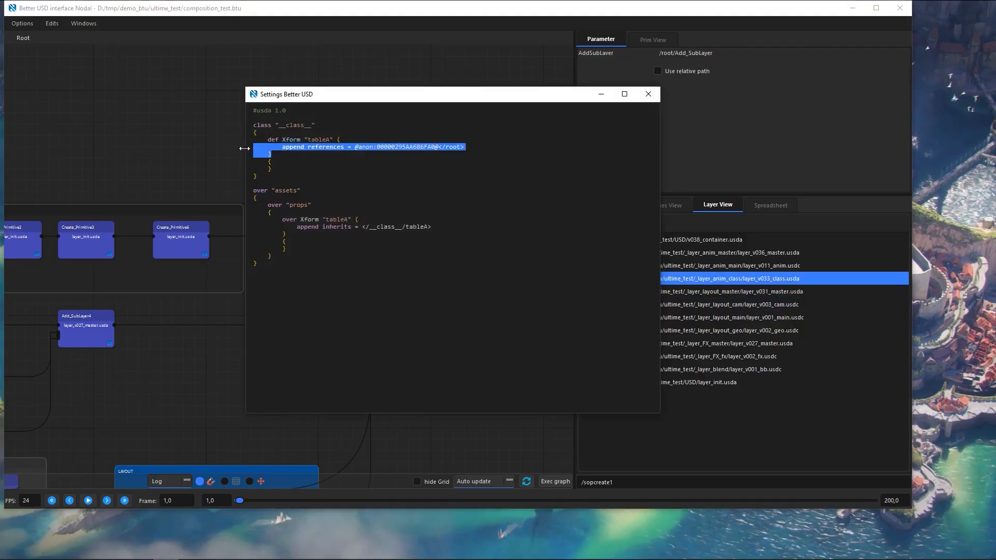
double_click(330, 140)
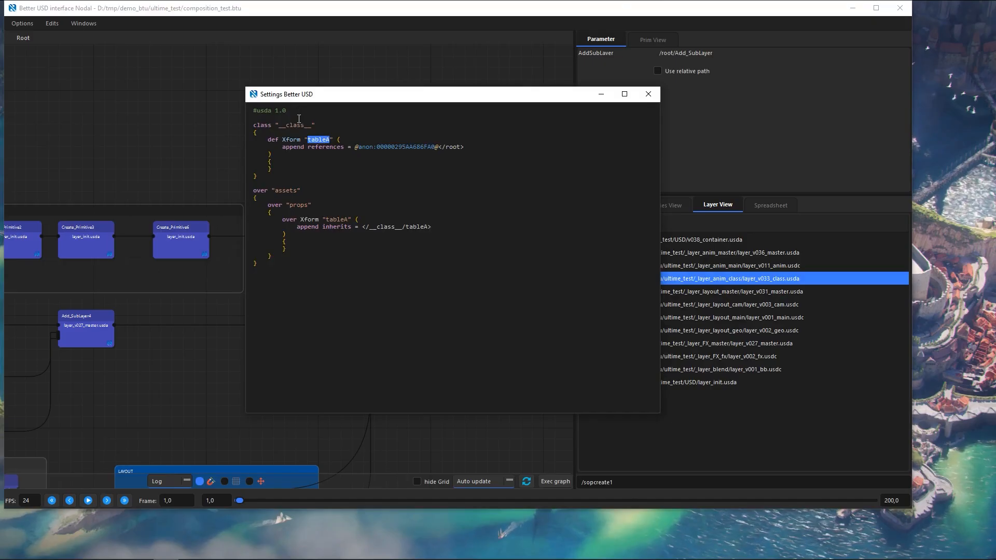
double_click(336, 220)
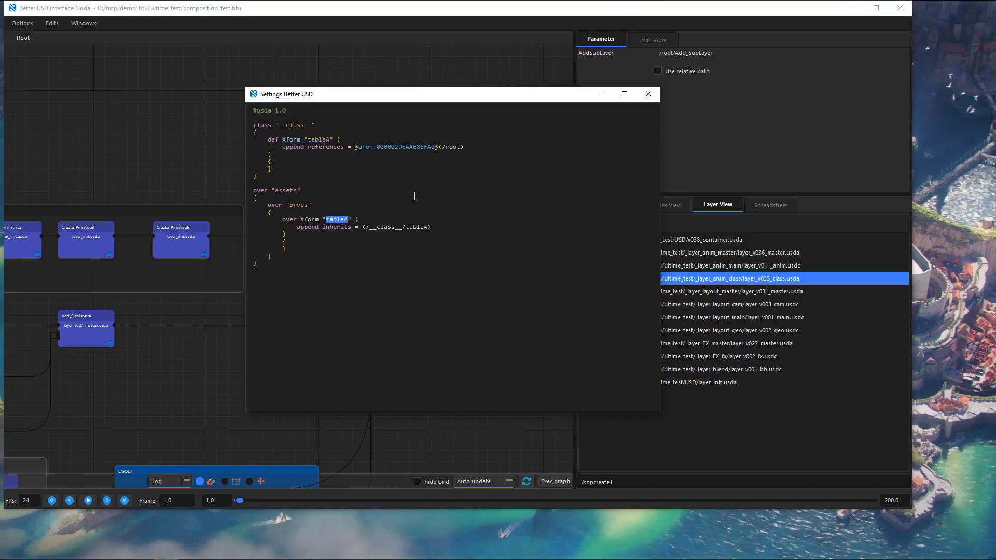
key("ctrl+a")
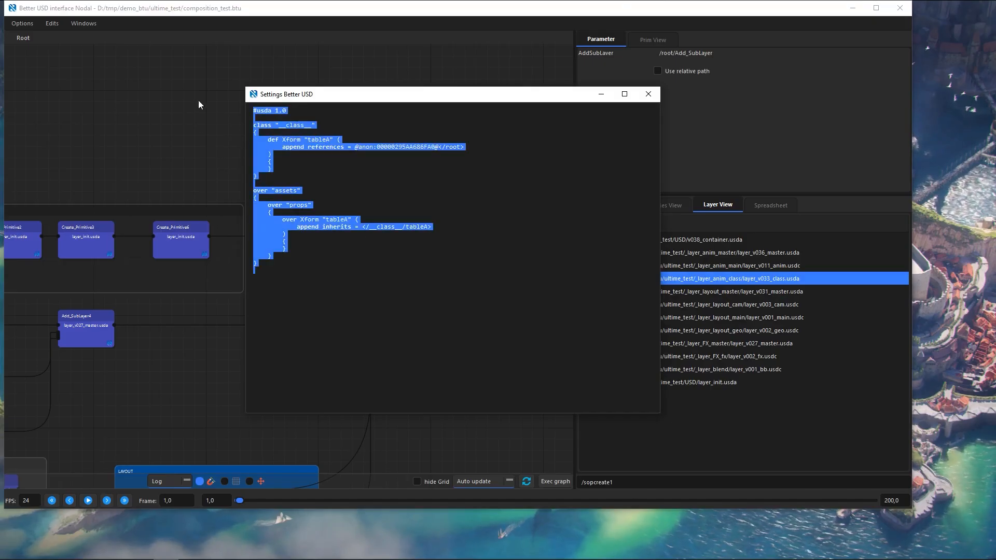
left_click(378, 293)
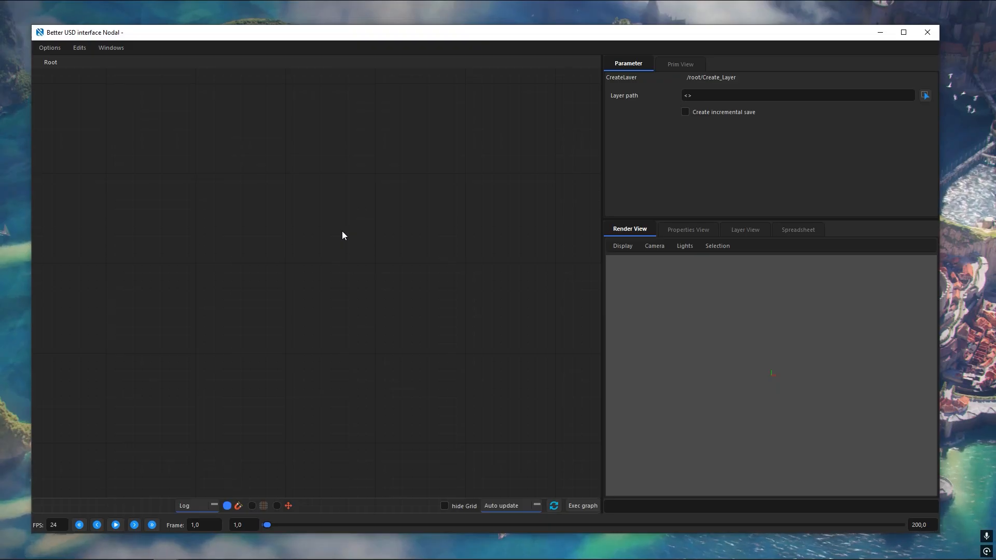
- In the empty graph, add a Create Layer node and place an Export From Blender node below it
key("Tab")
type("crea")
left_click(413, 252)
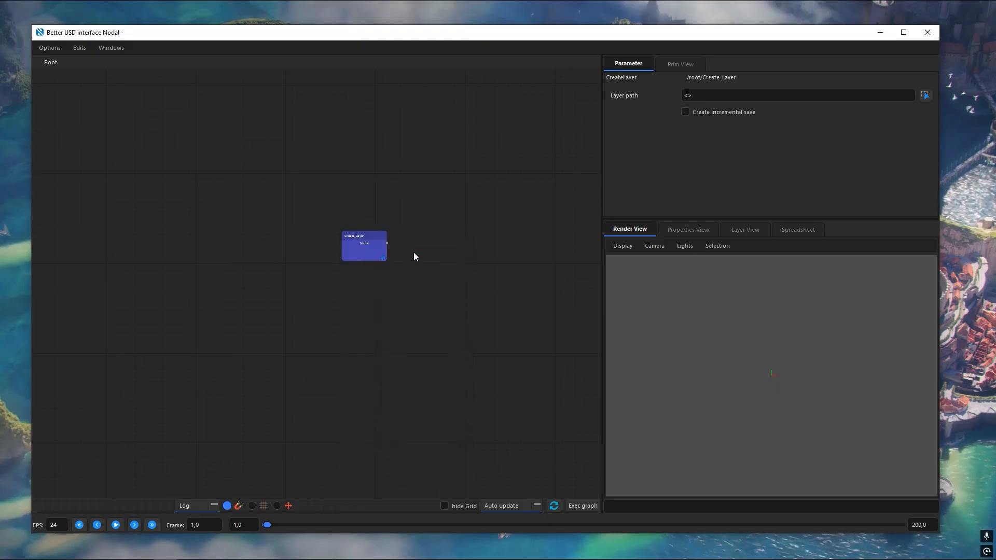
left_click_drag(375, 252, 323, 256)
scroll(324, 256, "up", 3)
key("Tab")
mouse_move(367, 89)
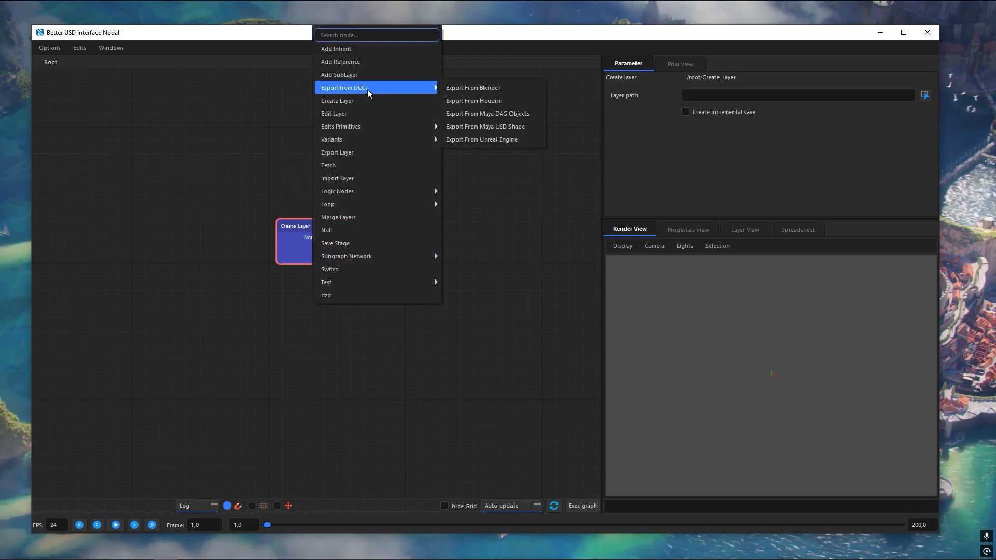
left_click(504, 92)
- Add an Export From Maya USD Shape node below the Blender export and an Add SubLayer node beside them
key("Tab")
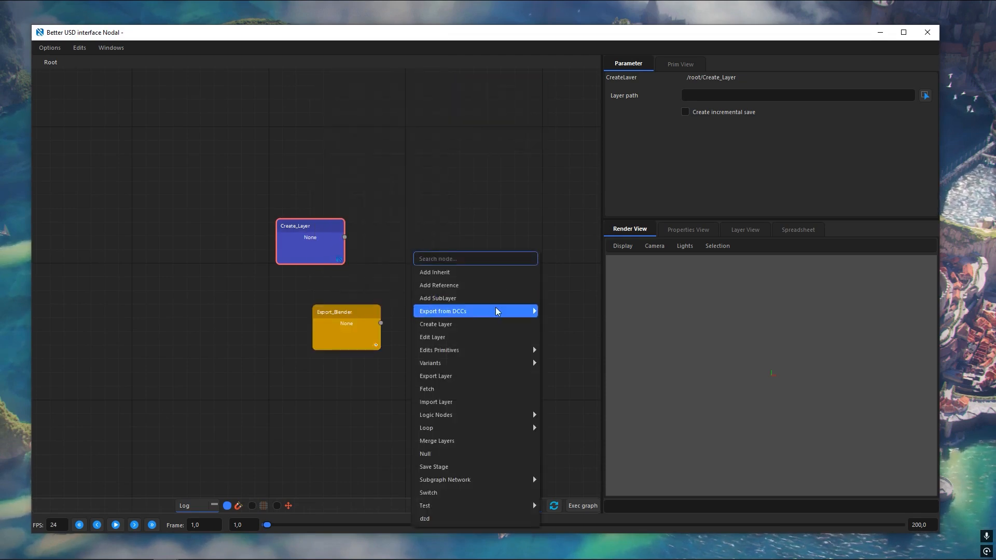
left_click(607, 349)
key("Tab")
type("add")
left_click(481, 312)
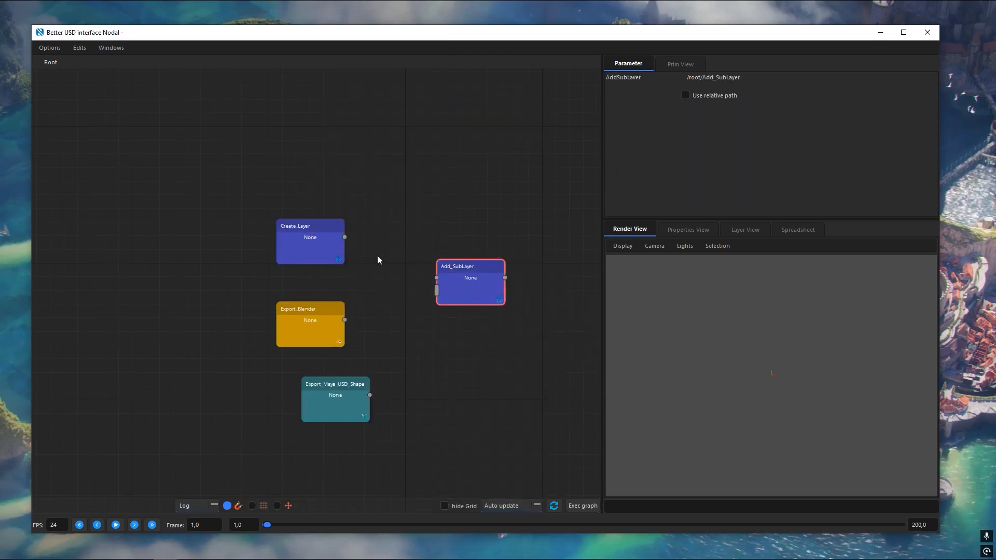
- Connect Create_Layer to Add_SubLayer's main input and both the Blender and Maya exports to its sublayer input
scroll(345, 240, "up", 3)
left_click_drag(344, 233, 482, 296)
middle_click_drag(446, 316, 374, 256)
left_click_drag(273, 297, 411, 253)
scroll(409, 275, "down", 2)
left_click_drag(311, 412, 436, 257)
- Add a Create Primitive node fed by Add_SubLayer and set its primitive path to /test
key("Tab")
type("cr")
mouse_move(492, 279)
left_click(584, 282)
scroll(351, 262, "up", 1)
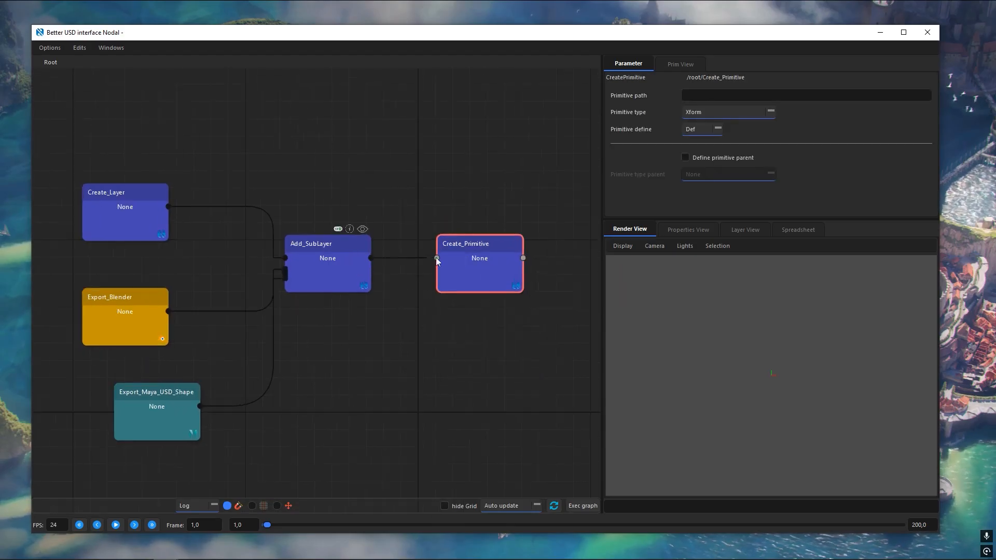
left_click(736, 95)
type("/test")
left_click(406, 151)
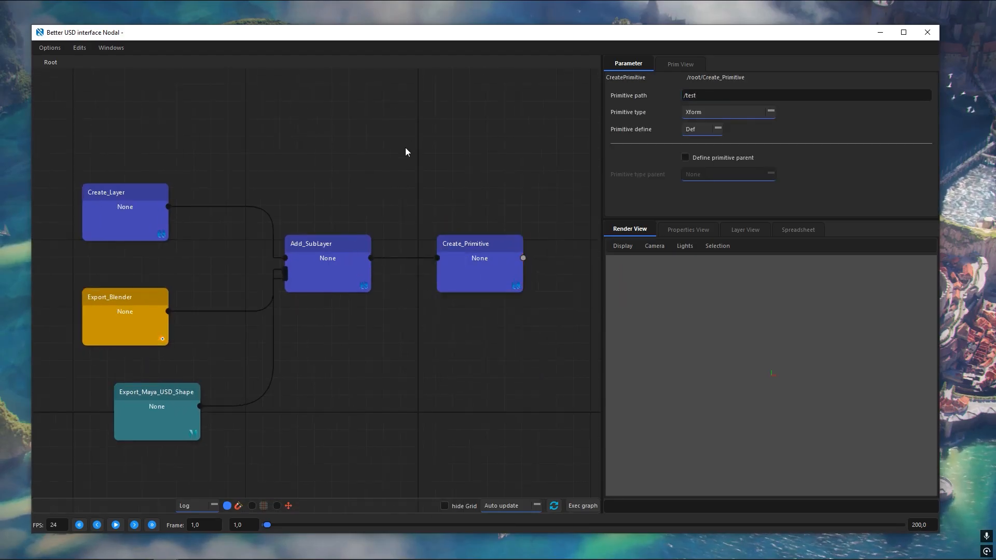
- Add a Save Stage node at the end of the chain and connect Create_Primitive's output to it
scroll(406, 151, "down", 3)
middle_click_drag(477, 237, 418, 235)
key("Tab")
type("sa")
left_click(457, 260)
left_click_drag(453, 269, 525, 241)
scroll(494, 235, "up", 4)
left_click_drag(401, 222, 485, 221)
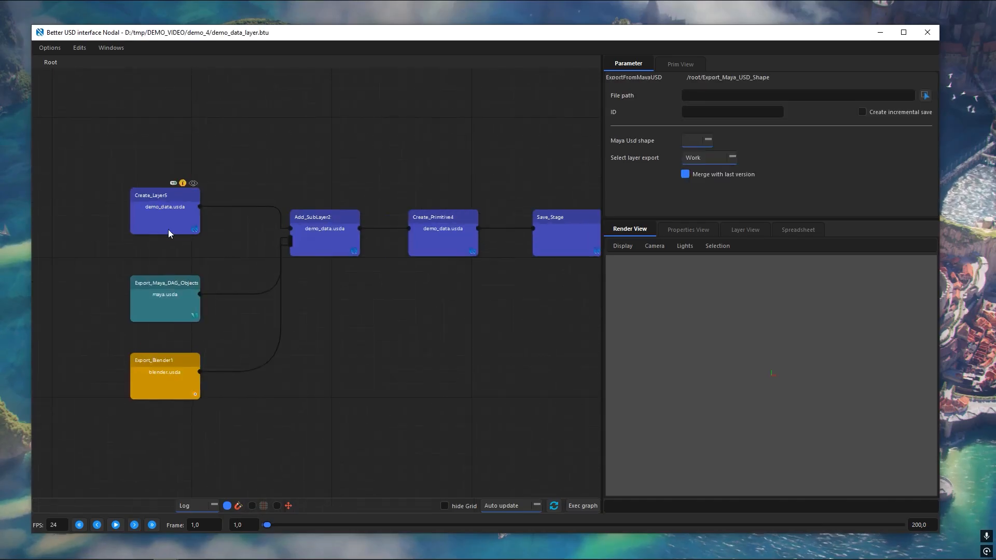
- Review the file paths of the Create_Layer5, Export_Maya_DAG_Objects and Export_Blender1 nodes in the demo_data_layer.btu graph
left_click(168, 230)
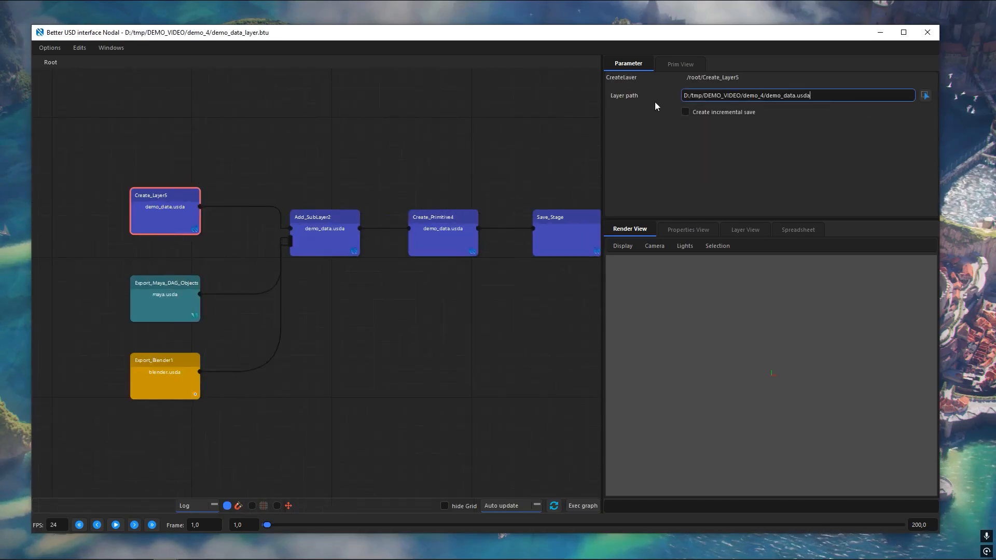
left_click_drag(855, 96, 682, 95)
left_click(170, 306)
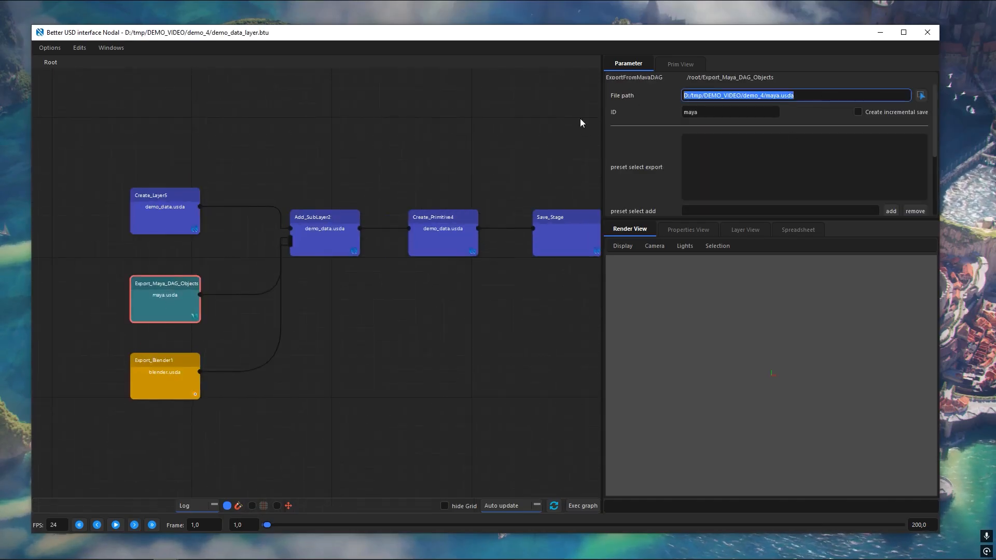
left_click(179, 369)
scroll(499, 365, "down", 1)
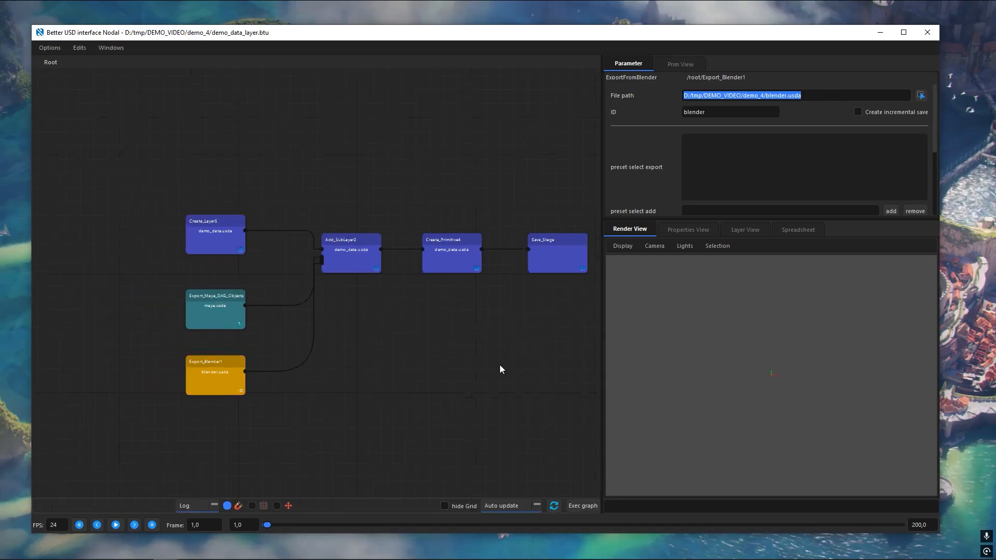
middle_click_drag(500, 365, 465, 366)
scroll(302, 266, "up", 1)
left_click(191, 235)
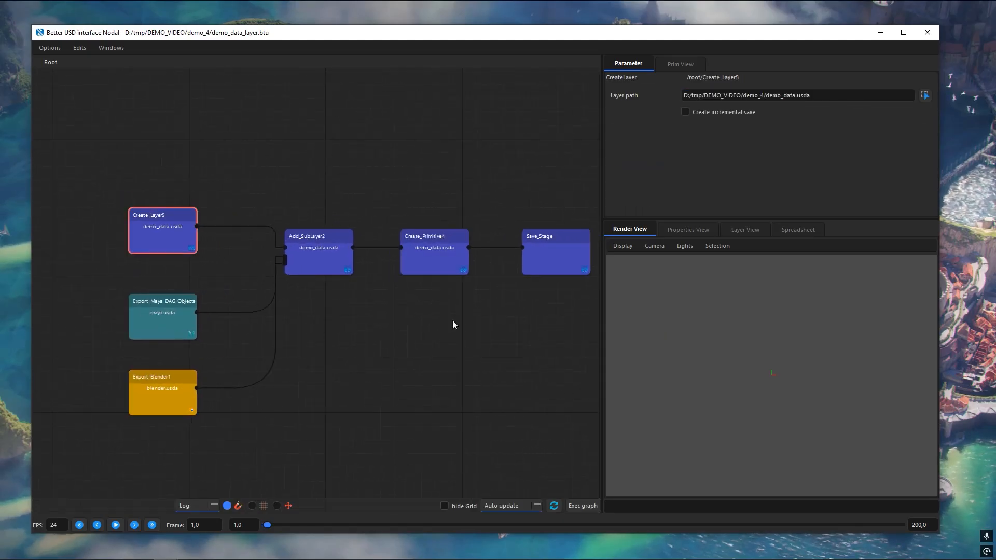
middle_click_drag(453, 321, 502, 323)
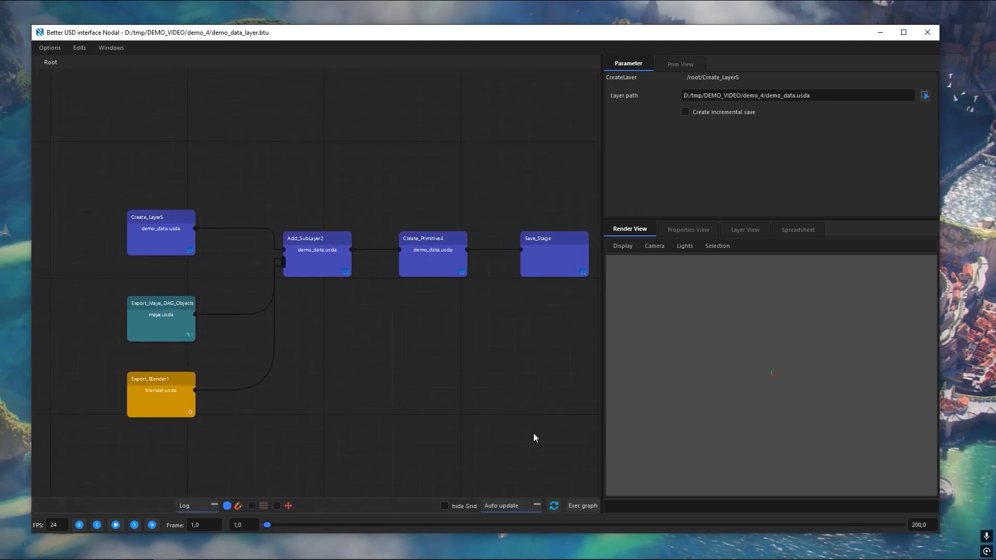
- Execute the whole graph and switch to Visual Studio Code to view Create_Layer5's saved demo_data.usda file
left_click(584, 509)
left_click(528, 320)
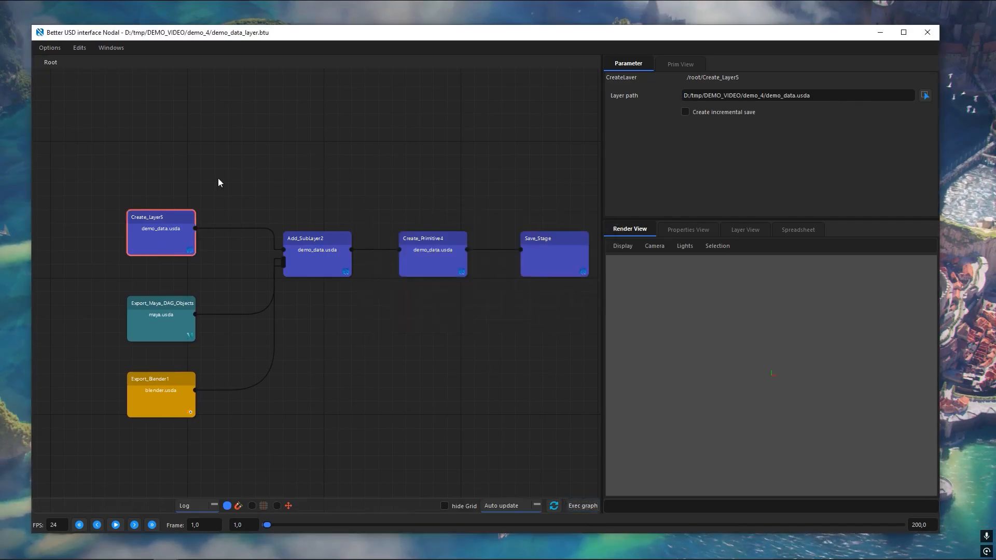
left_click_drag(826, 96, 580, 85)
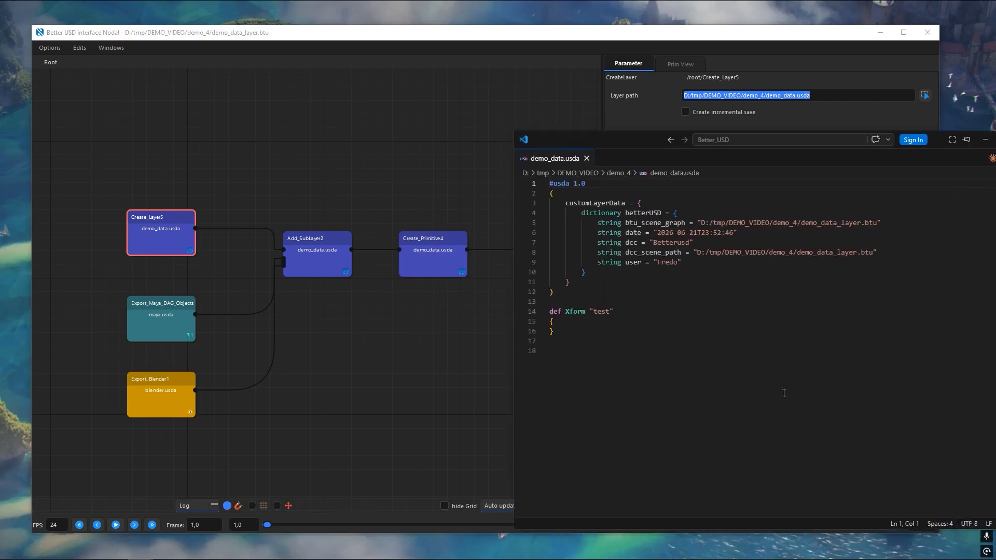
key("ctrl+a")
left_click_drag(623, 142, 612, 157)
left_click(618, 364)
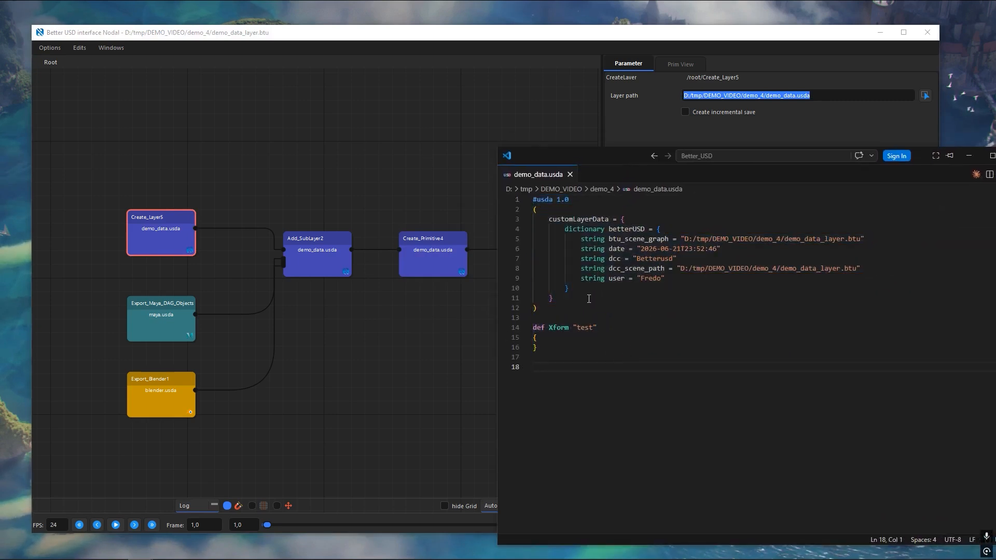
- Check Create_Primitive4's path in Better USD and return to demo_data.usda to highlight its customLayerData block
left_click(457, 269)
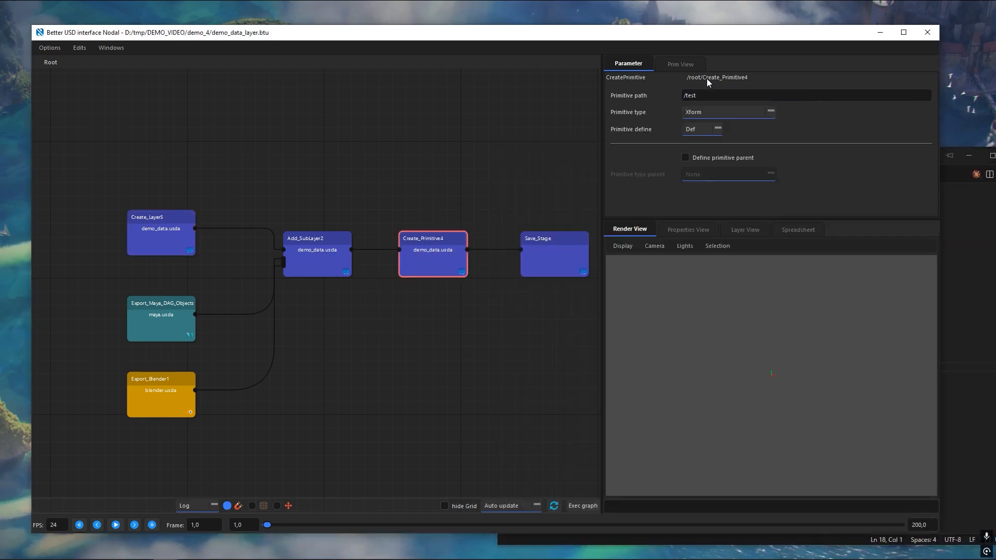
left_click(963, 258)
left_click_drag(608, 311, 533, 218)
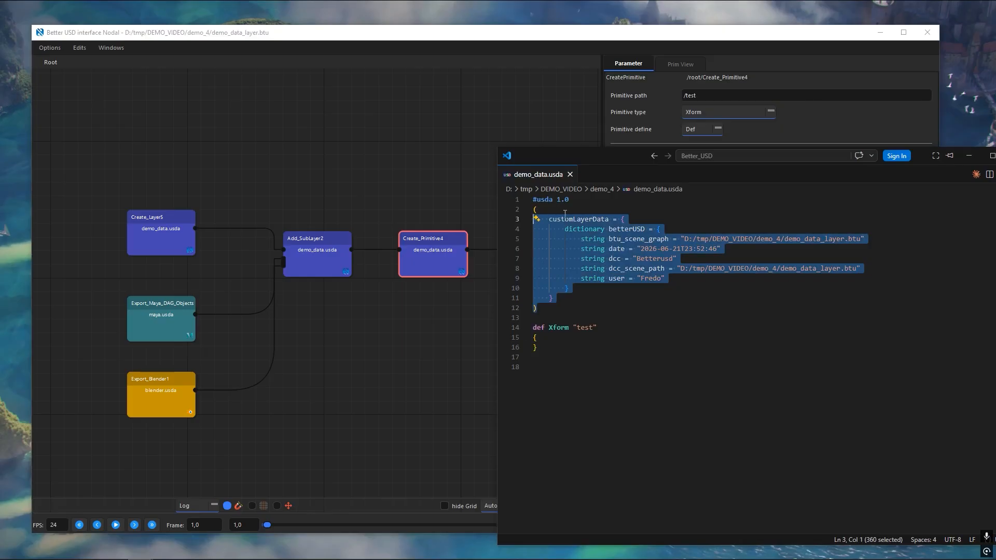
- Examine the btu_scene_graph, date and dcc entries of the betterUSD dictionary, referring back to the open Better USD graph
left_click(763, 247)
left_click_drag(884, 239, 489, 238)
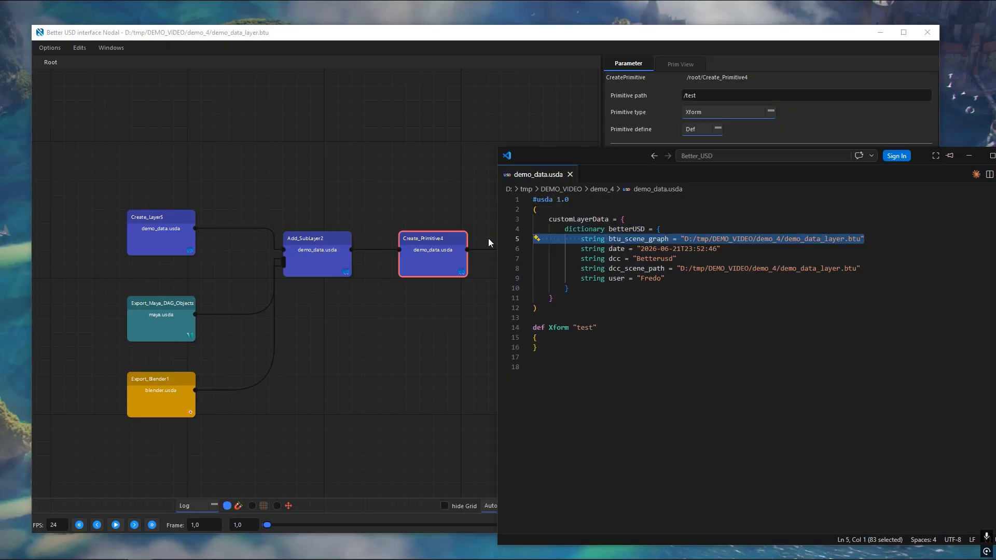
left_click(733, 249)
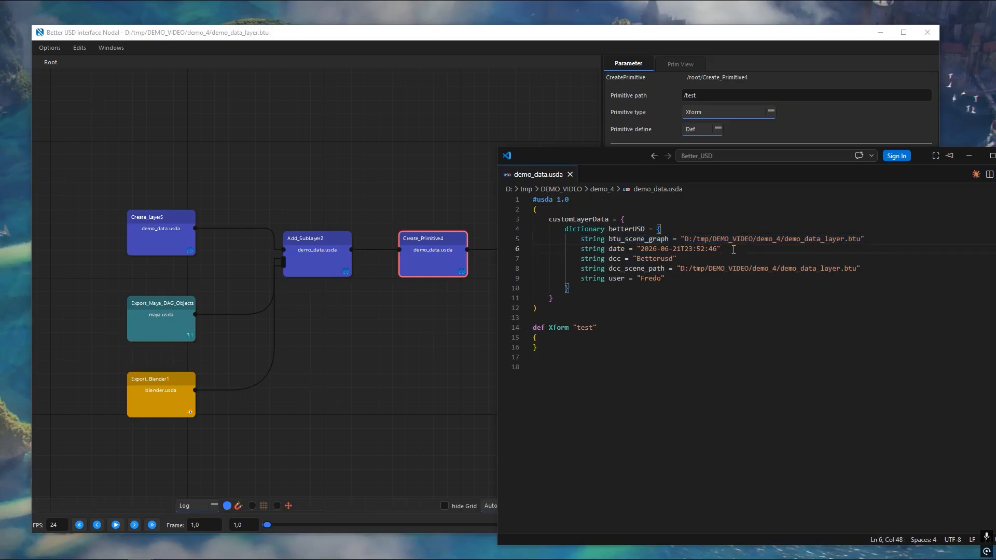
left_click(690, 258)
left_click(261, 43)
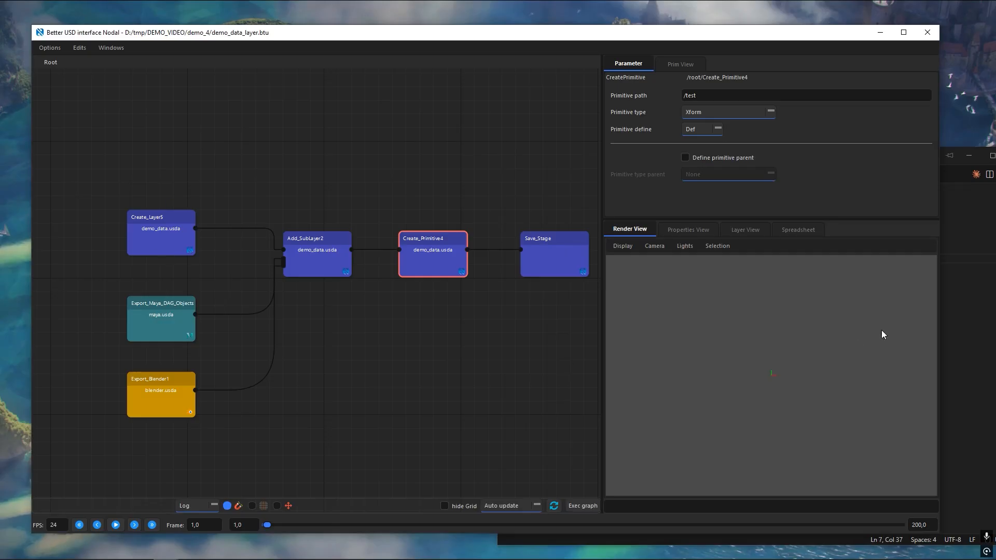
left_click(946, 293)
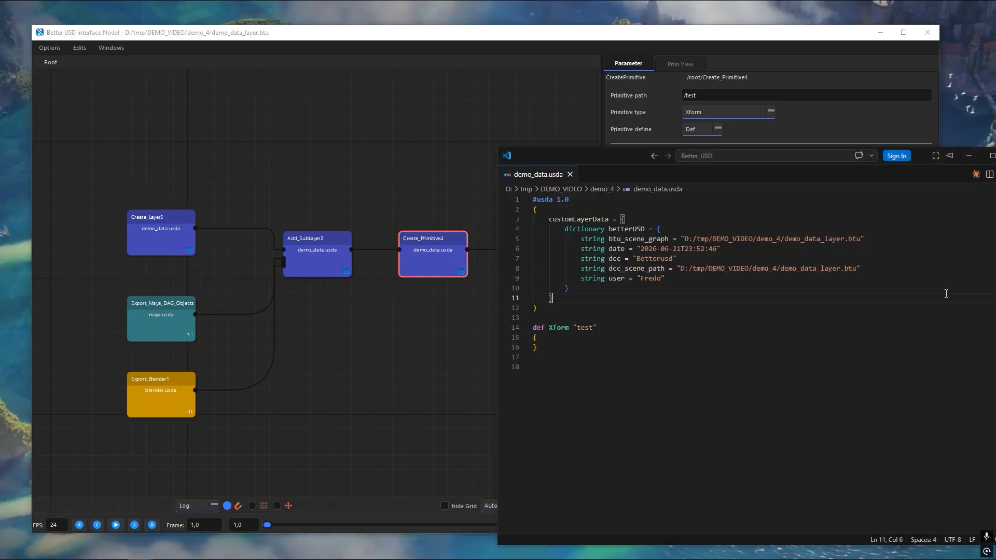
- Compare the dcc_scene_path entry with btu_scene_graph and the open Better USD scene, and examine the user entry
double_click(662, 268)
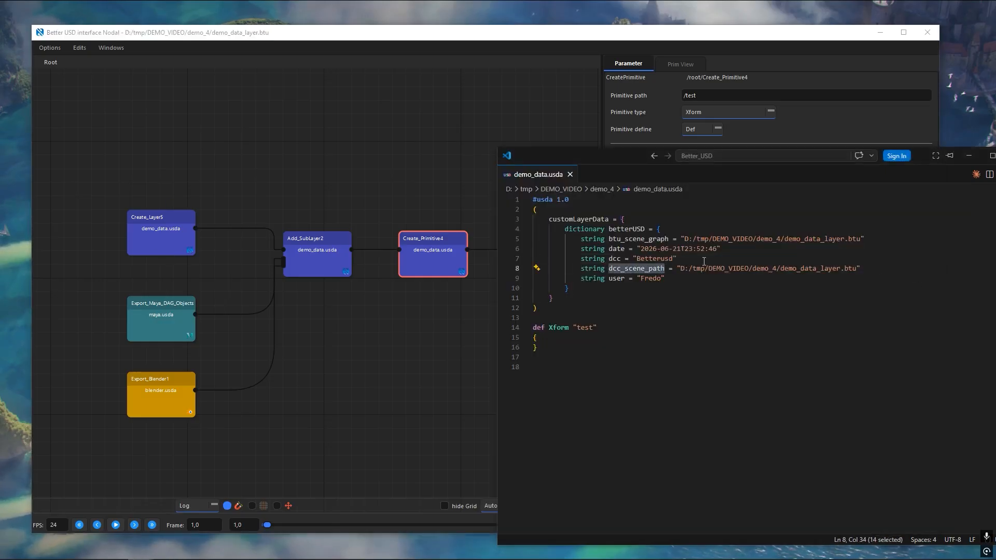
left_click_drag(860, 268, 676, 270)
mouse_move(878, 233)
left_mouse_down()
mouse_move(733, 240)
mouse_move(877, 238)
left_mouse_up()
left_click(886, 266)
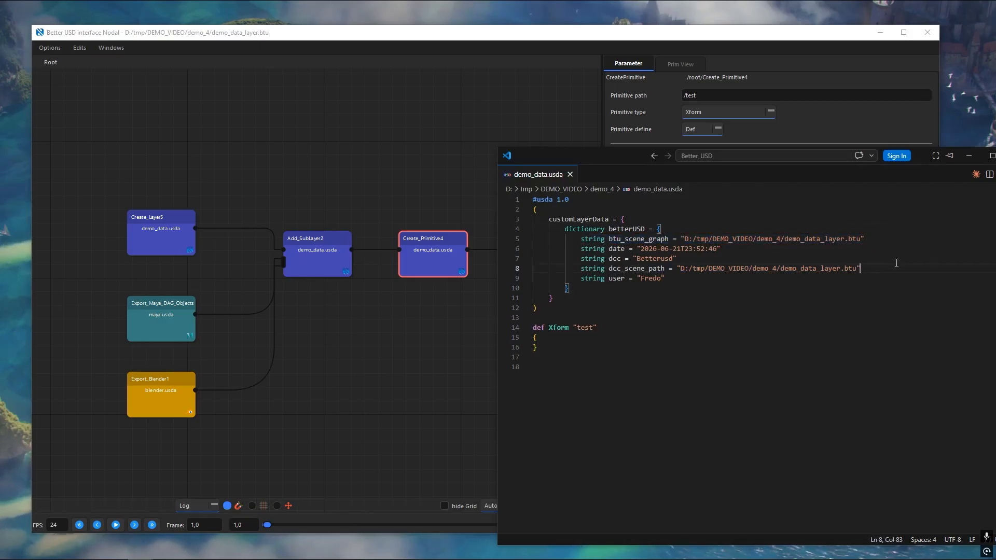
left_click_drag(857, 268, 681, 269)
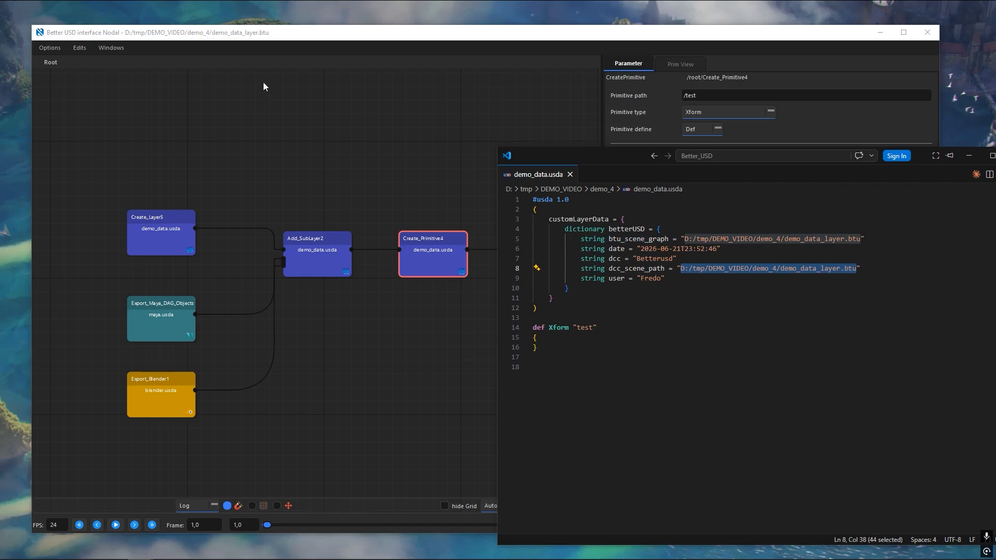
left_click(239, 34)
left_click(964, 298)
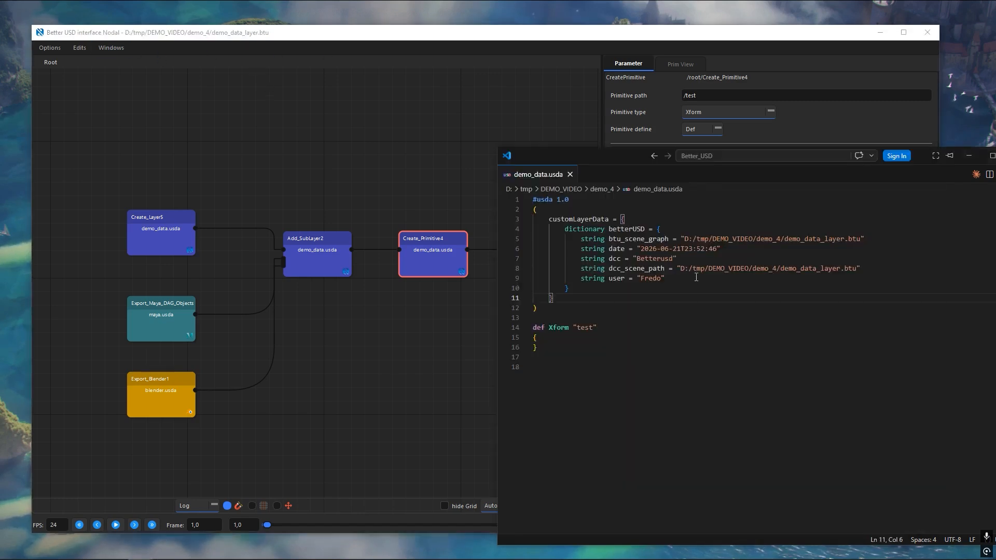
left_click_drag(696, 278, 517, 275)
left_click(684, 280)
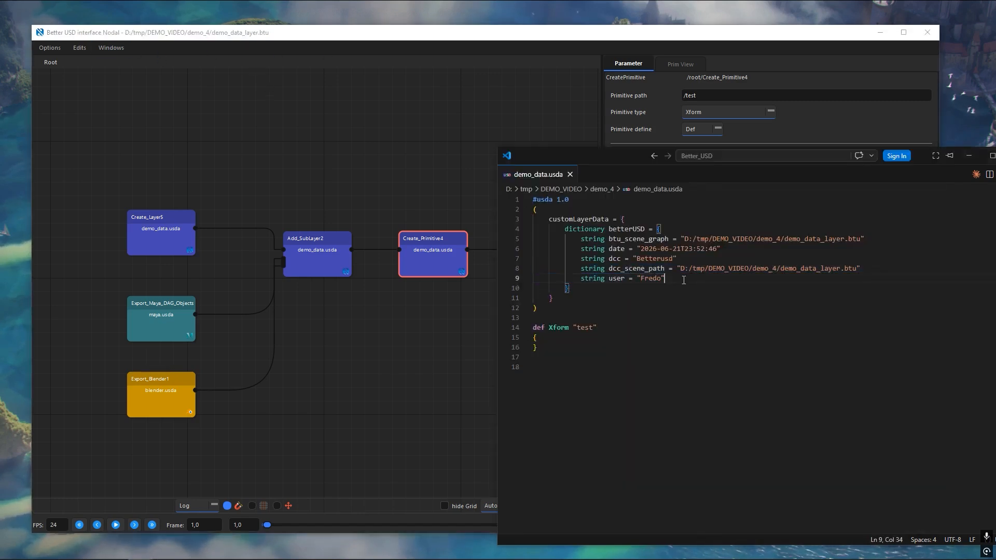
- Return to the Better USD graph and examine its Export_Maya_DAG_Objects and Export_Blender1 nodes
left_click(385, 334)
scroll(363, 337, "up", 3)
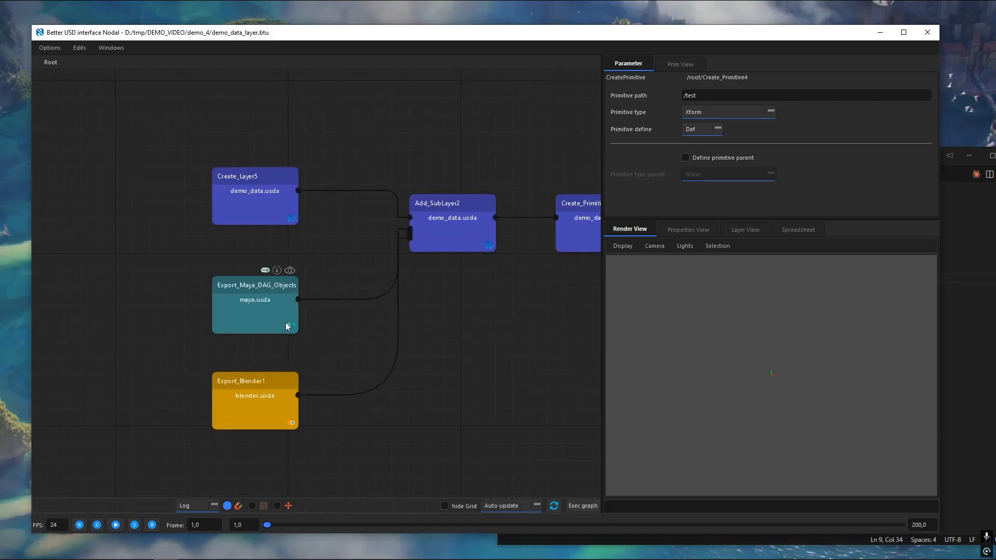
left_click(287, 314)
left_click(223, 402)
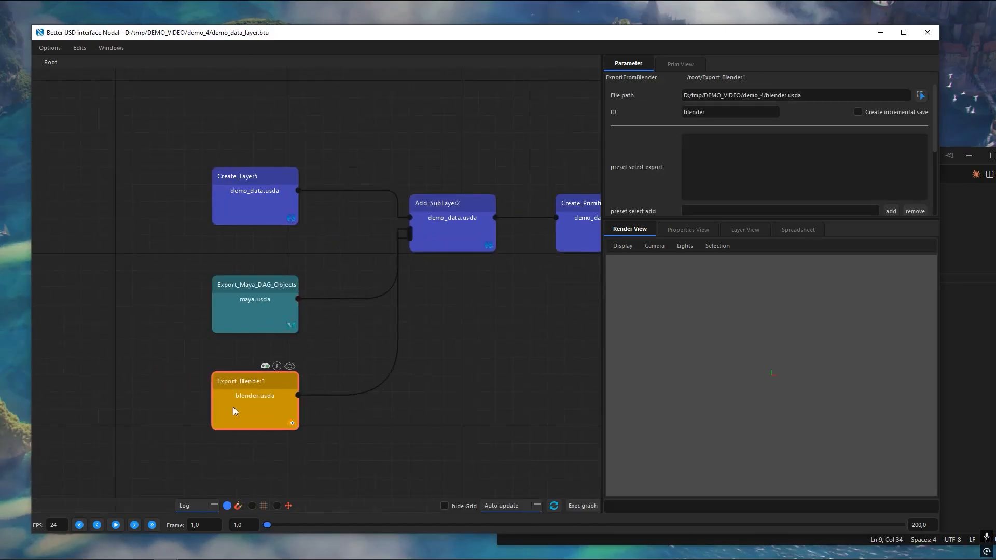
left_click(253, 319)
left_click_drag(251, 402, 251, 397)
left_click(251, 317)
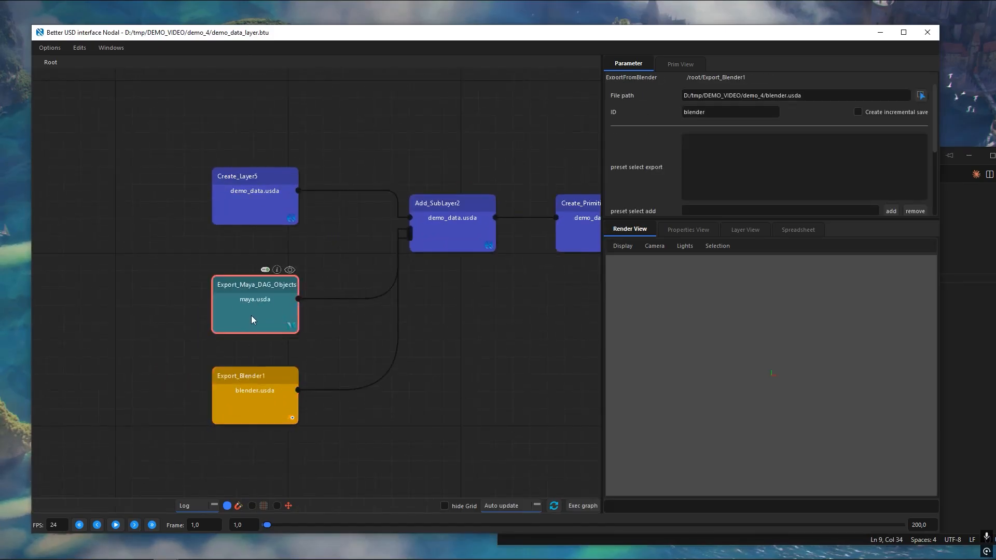
left_click(251, 399)
left_click(977, 322)
- Switch to Blender, open the Better USD layer exporter and select the Cube in both the scene and the geometry export list
left_click_drag(669, 278, 480, 242)
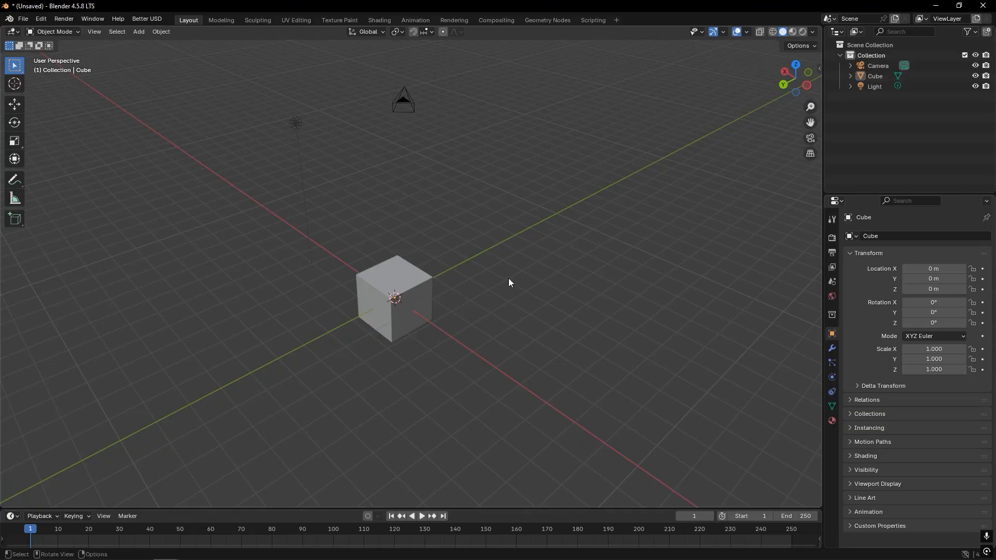
left_click(153, 19)
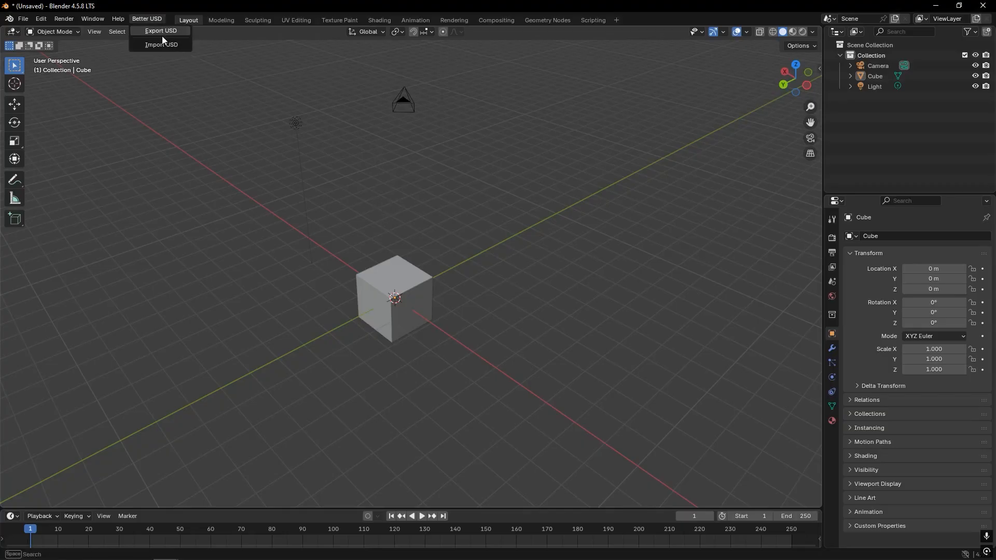
left_click(162, 34)
left_click_drag(447, 70, 626, 65)
left_click(365, 275)
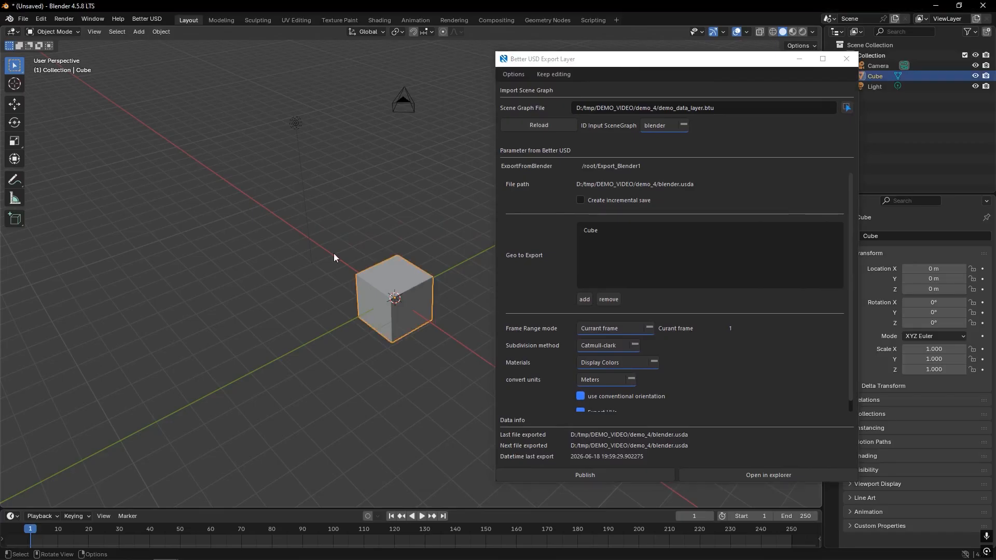
left_click(599, 225)
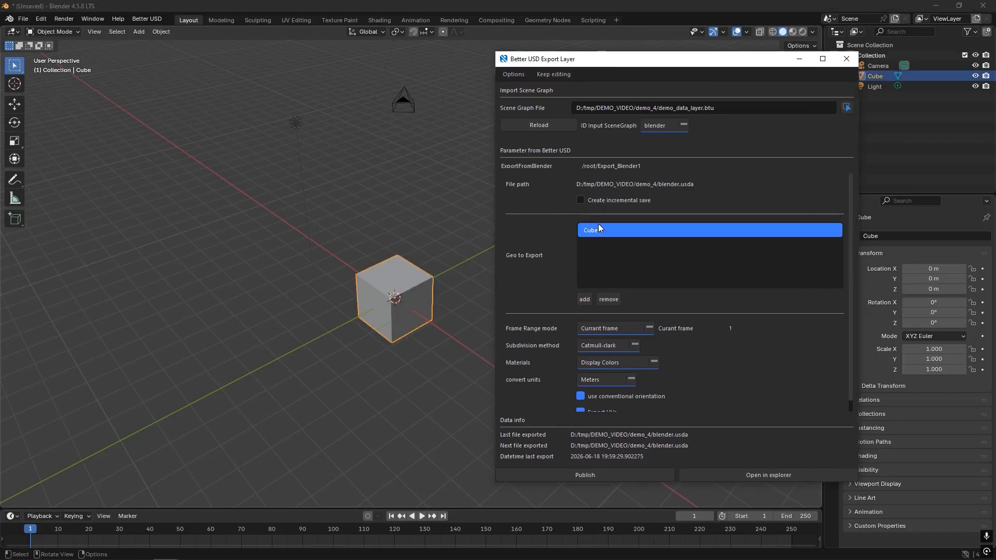
- Compare the exporter's scene graph file path with the scene open in Better USD, minimizing Better USD when done
triple_click(752, 108)
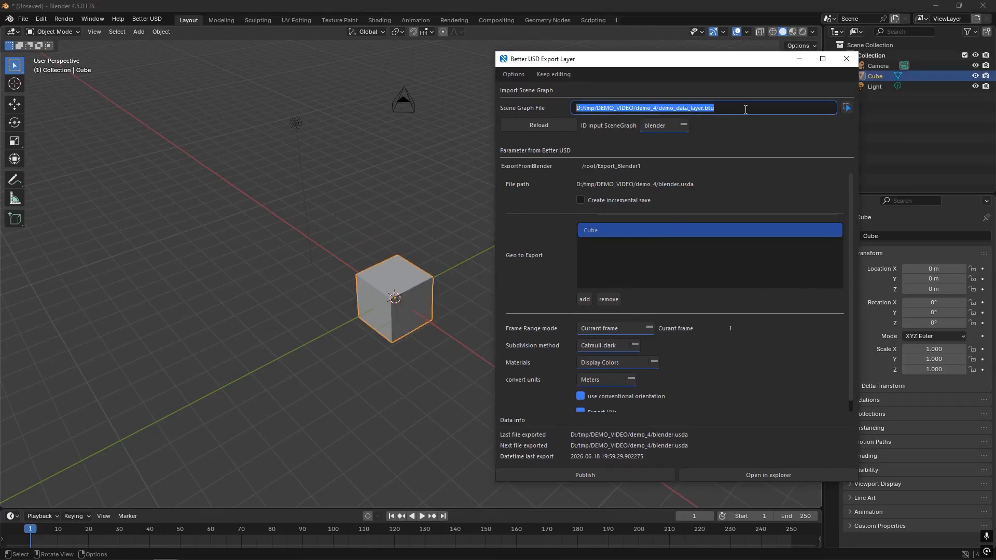
left_click_drag(755, 106, 678, 100)
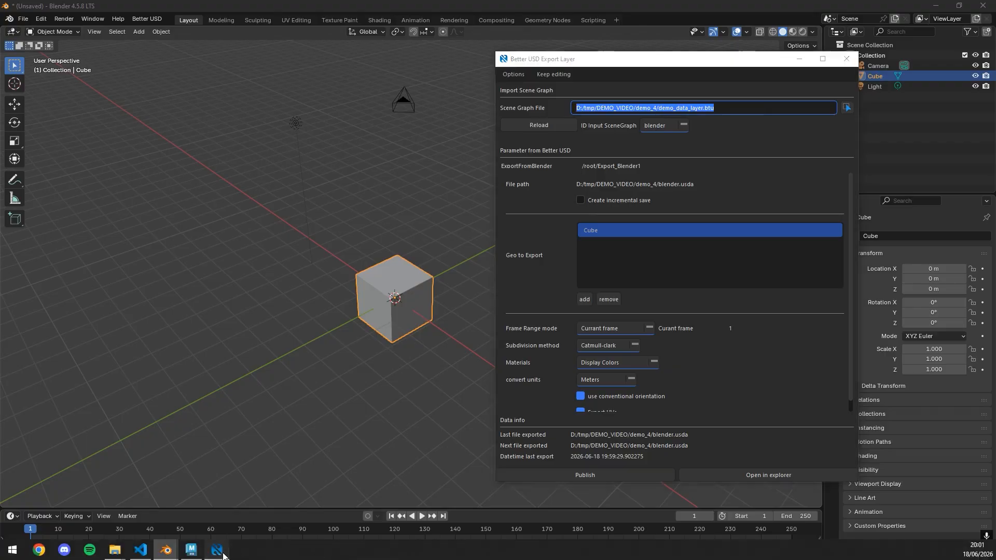
left_click(217, 550)
left_click_drag(252, 12, 272, 36)
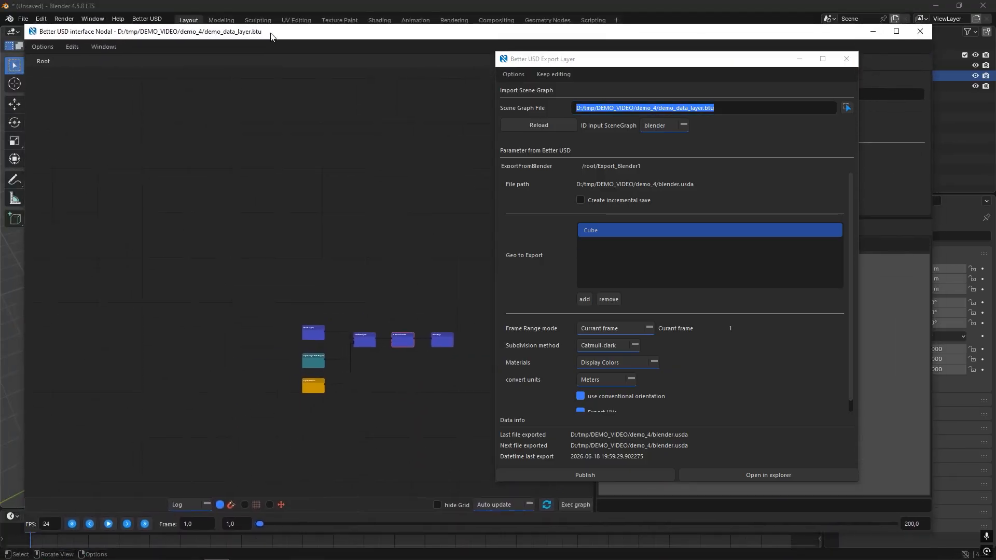
left_click(872, 32)
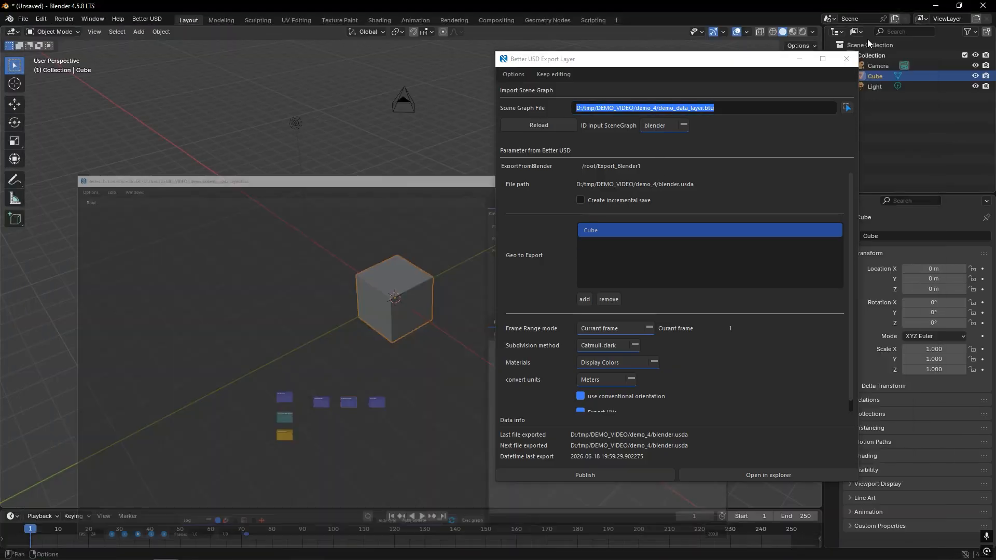
- Publish the Cube layer from Blender and switch to Visual Studio Code to view demo_data.usda
left_click(599, 478)
left_click(491, 320)
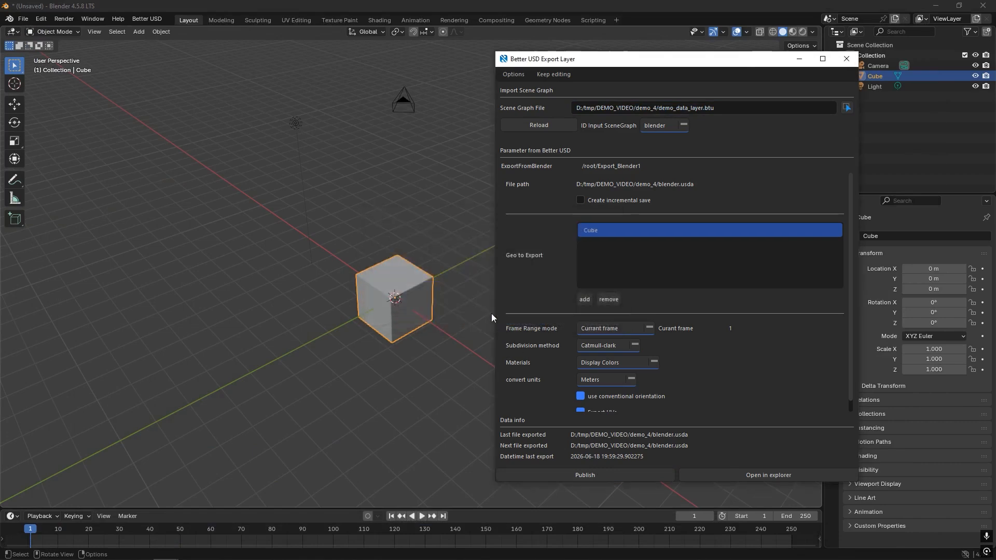
left_click(479, 321)
key("alt+Tab")
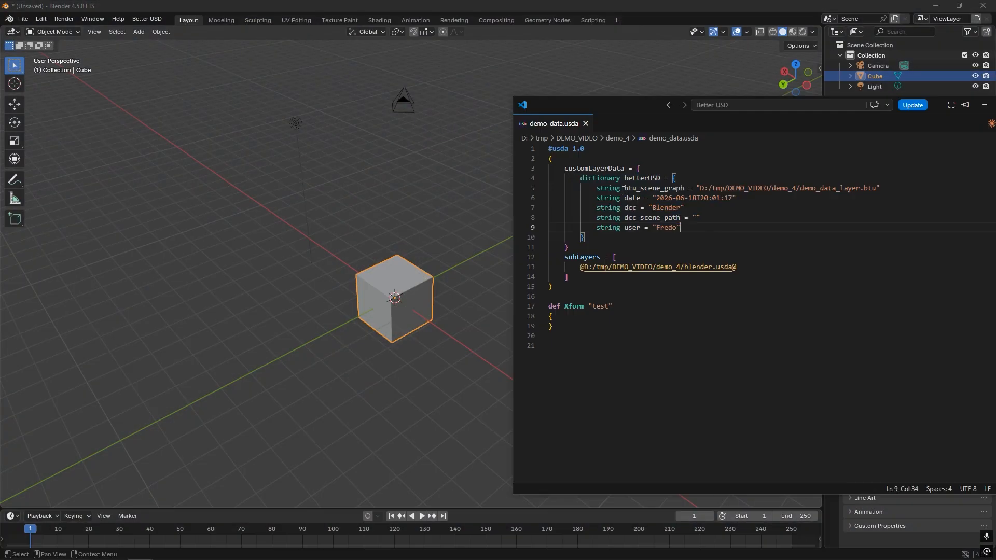
- Compare the btu_scene_graph entry in demo_data.usda with the path of the open Better USD scene
left_click_drag(624, 188, 686, 188)
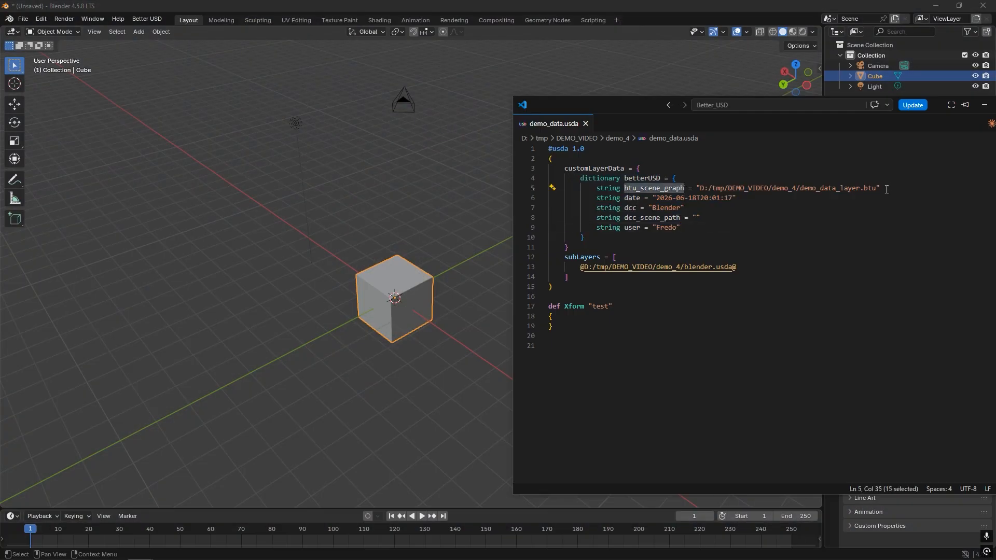
left_click_drag(882, 189, 697, 189)
left_click(217, 552)
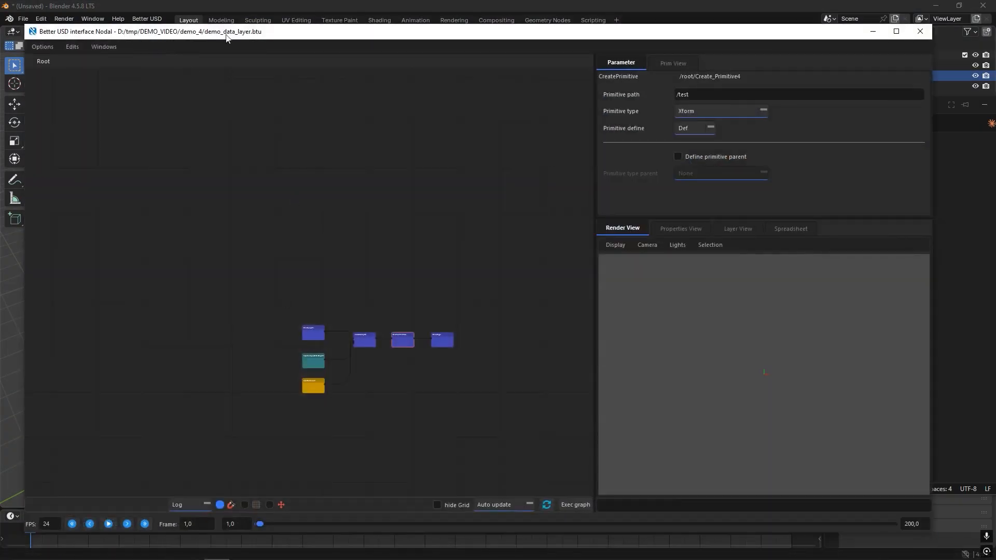
left_click(873, 31)
- Examine the dcc_scene_path entry against the unsaved Blender scene, and examine the user entry
left_click_drag(736, 199, 684, 219)
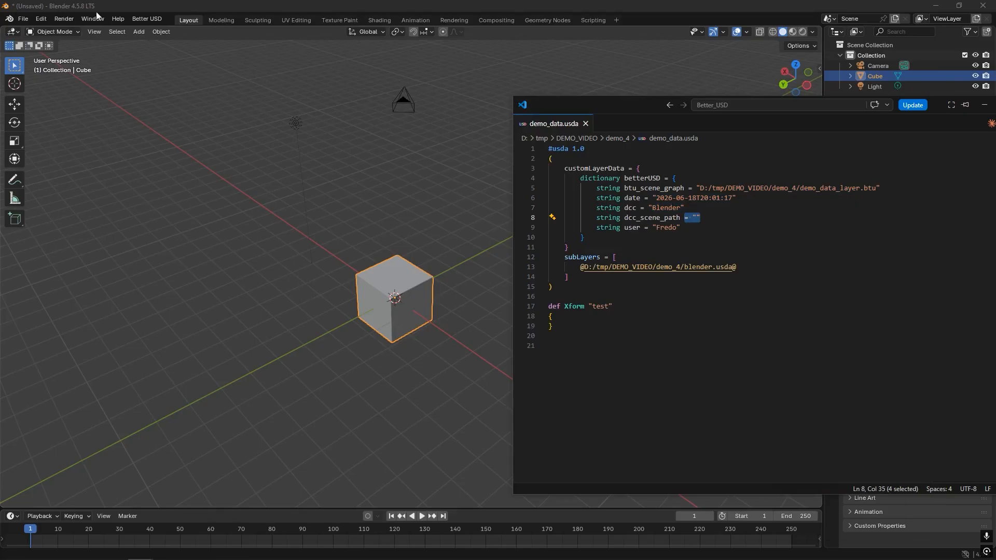
left_click(717, 215)
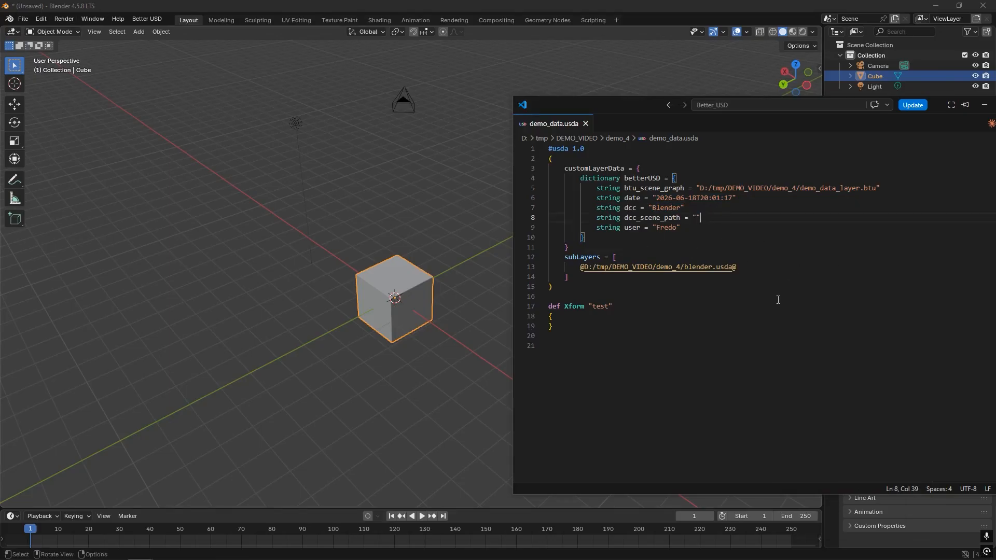
left_click_drag(680, 228, 537, 229)
- Save the Blender scene as je_suis_une_scene.blend in D:\document\tmp and publish the Cube layer again through the Better USD exporter
left_click(446, 176)
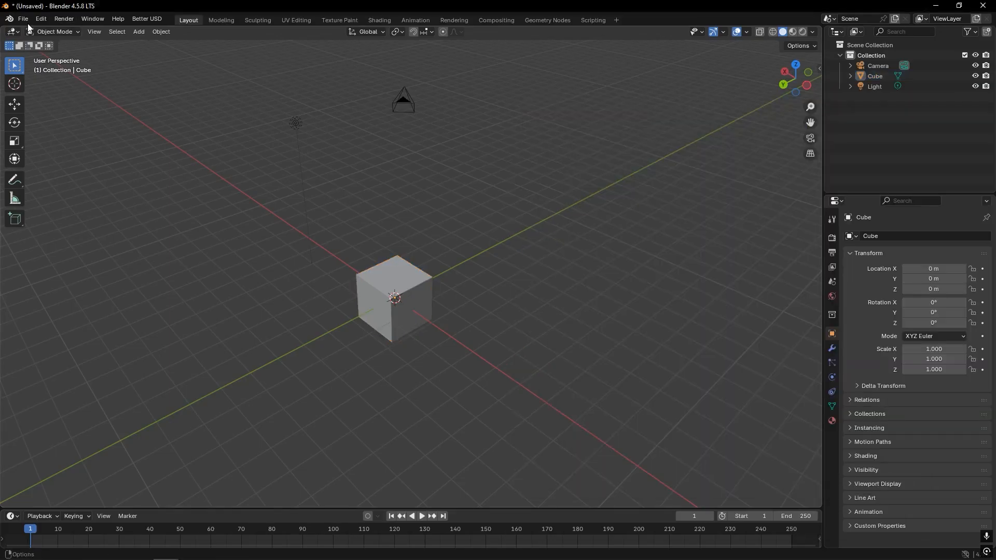
left_click(25, 22)
left_click(159, 20)
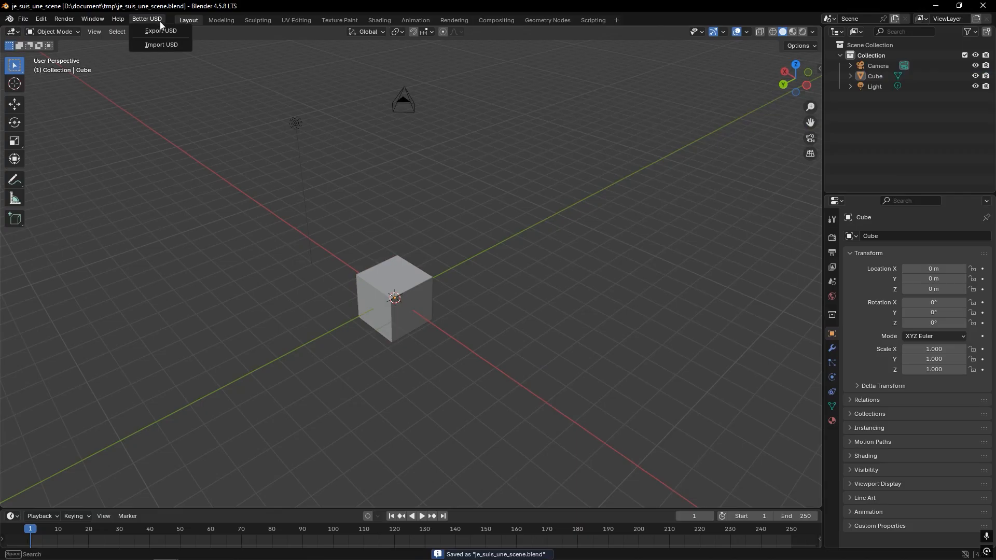
left_click(161, 32)
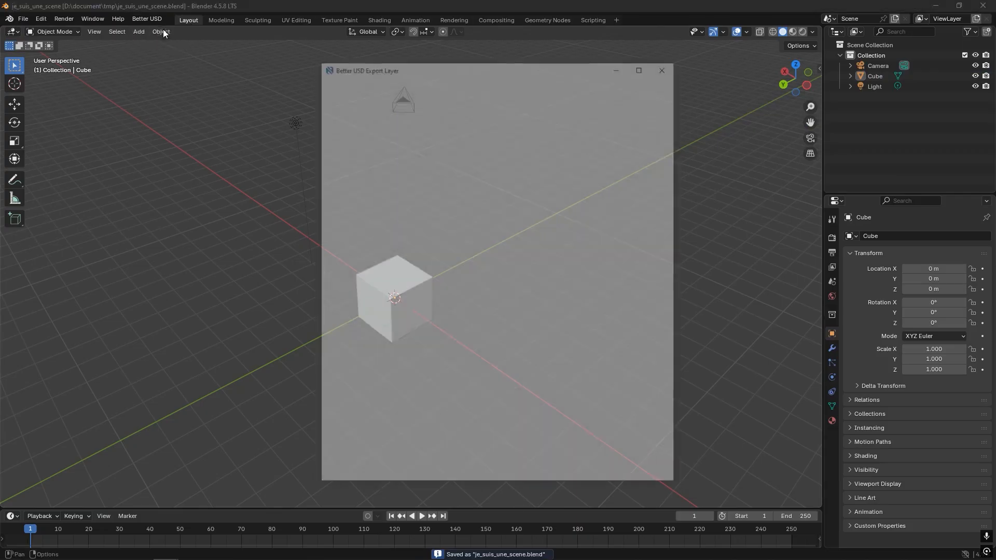
left_click(427, 480)
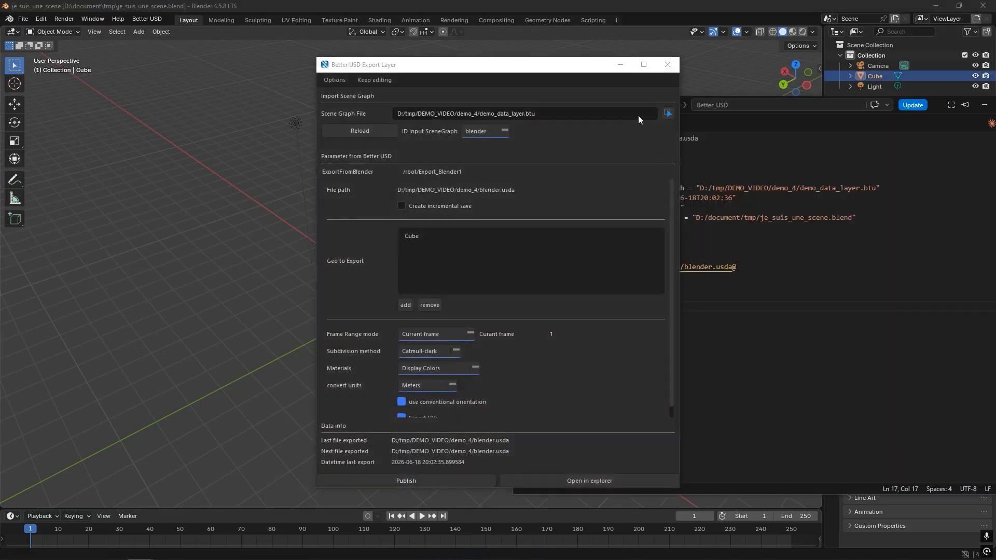
- Examine the refreshed dcc_scene_path and date entries of the betterUSD dictionary in demo_data.usda
left_click_drag(870, 223, 694, 222)
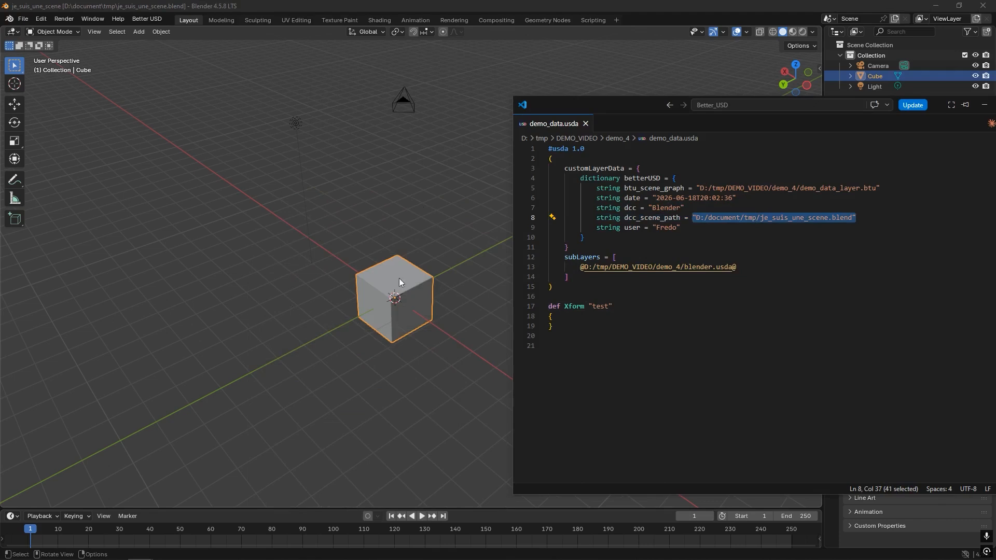
left_click(633, 187)
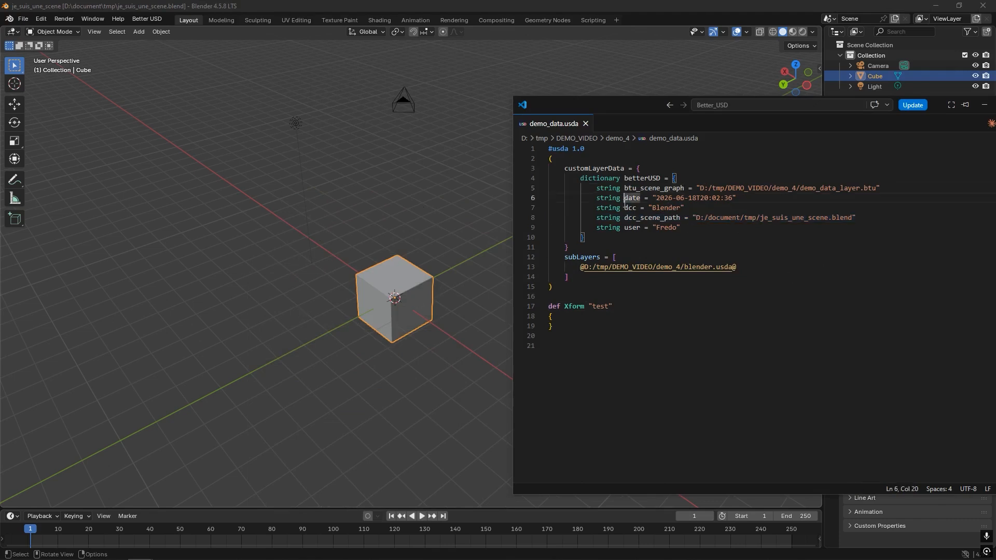
- Review the betterUSD metadata lines from the date entry downward in demo_data.usda
key("Down")
key("Down")
key("Down")
key("Down")
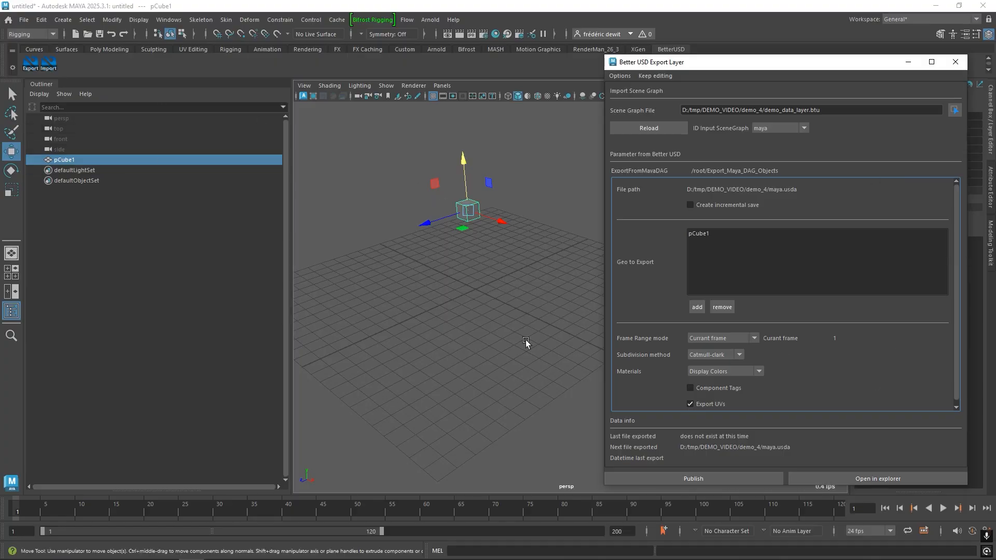
- Switch to Maya and publish pCube1 with the Better USD Export Layer tool, acknowledging the completion dialog
left_click(700, 478)
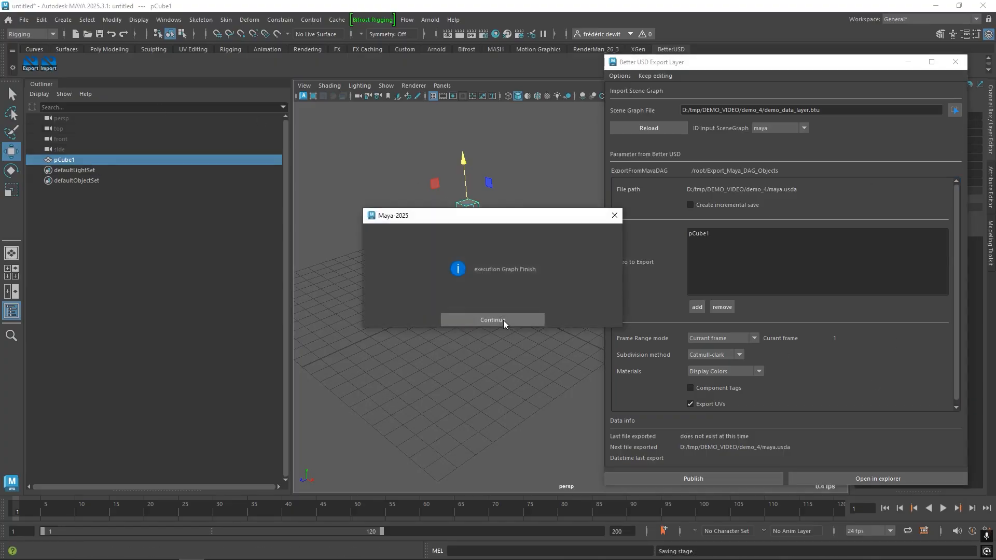
left_click(502, 320)
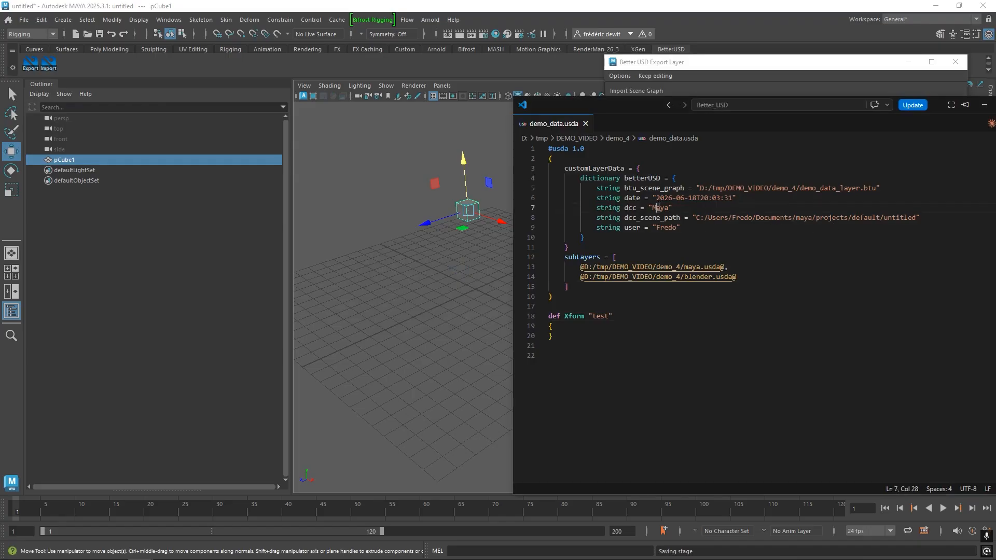
- Switch to demo_data.usda in VS Code and check its updated scene path, scene graph, date and user metadata
left_click_drag(919, 218, 692, 219)
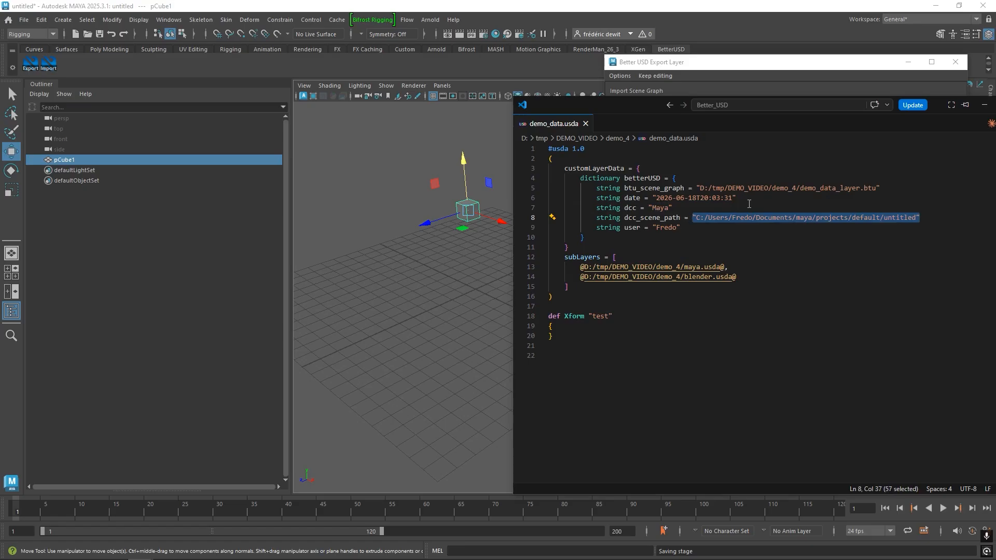
left_click_drag(887, 185, 648, 199)
left_click_drag(680, 228, 550, 229)
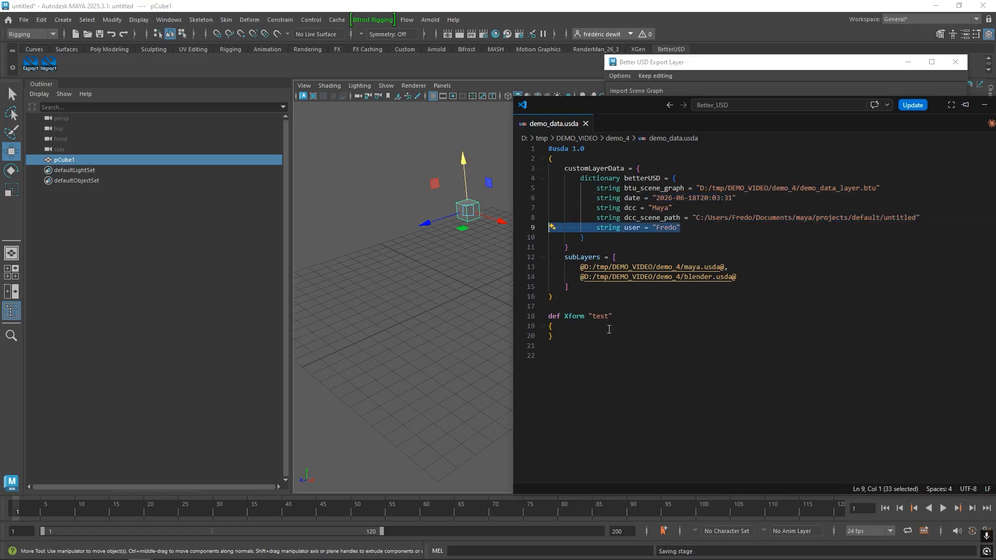
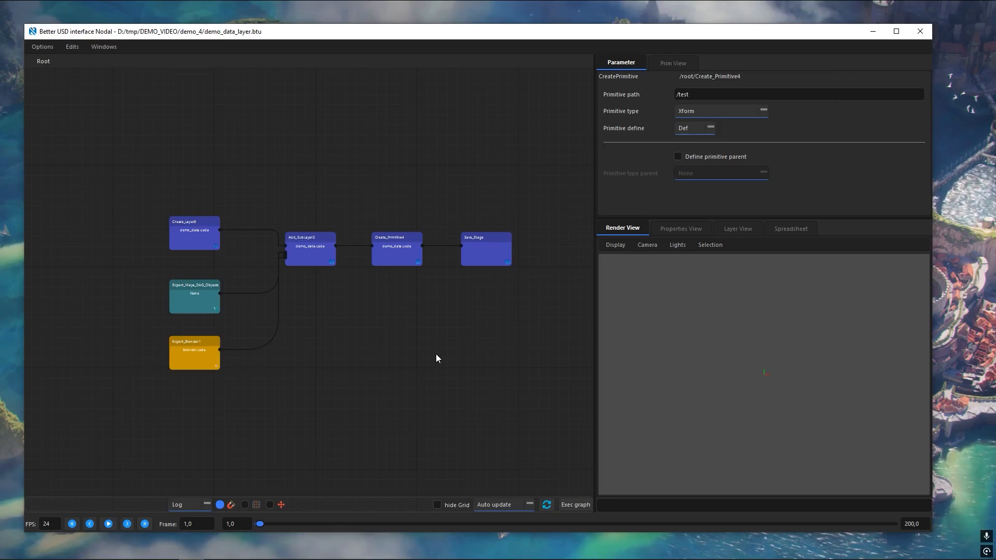
- Switch to Better USD, turn off and save the add custom layer data setting, and execute the graph
left_click(104, 47)
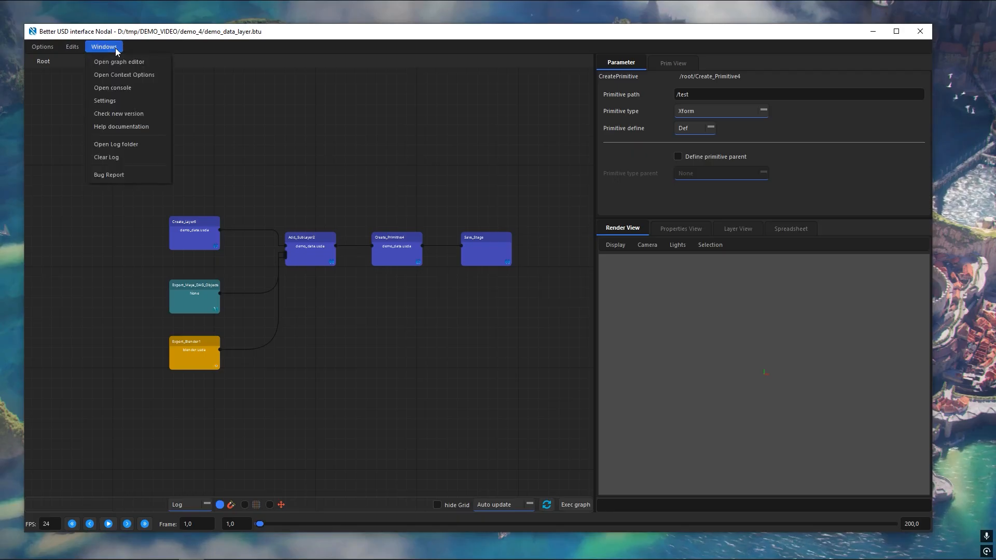
left_click(125, 100)
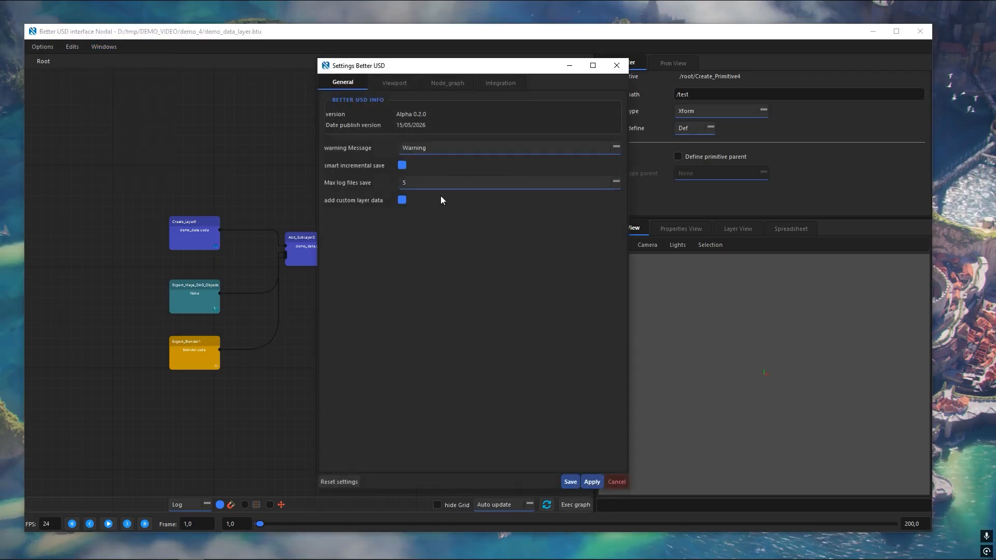
left_click(402, 200)
left_click(569, 481)
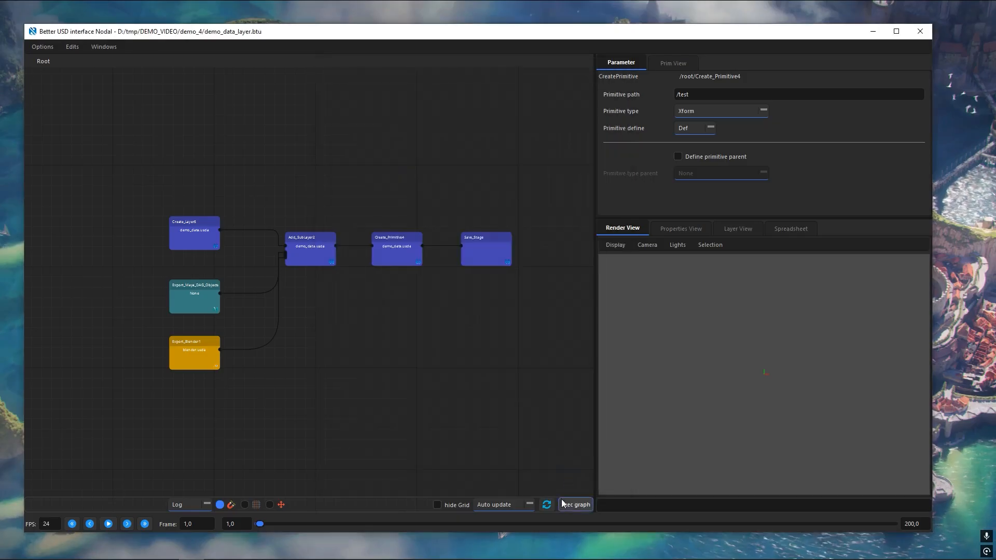
left_click(575, 505)
left_click(524, 320)
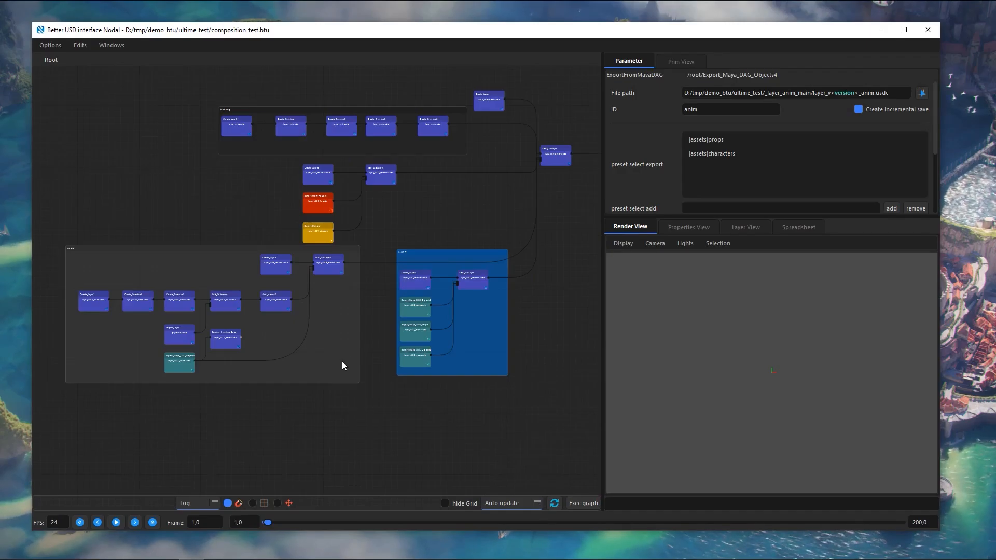
- Display the Export_Maya_DAG_Objects4 node of composition_test.btu in the render view and preview its table animation
scroll(183, 367, "up", 5)
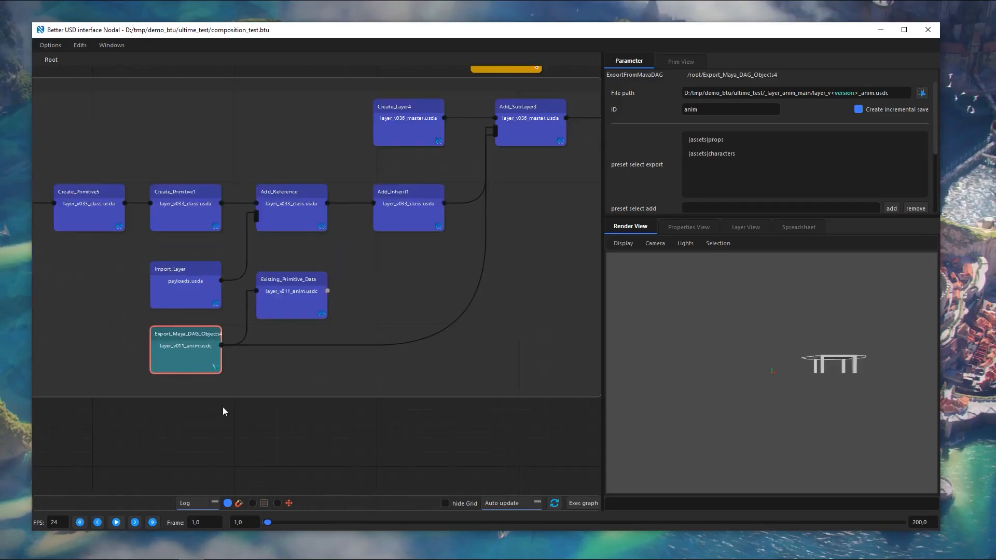
left_click_drag(661, 376, 860, 409, "alt")
middle_click_drag(858, 406, 758, 397, "alt")
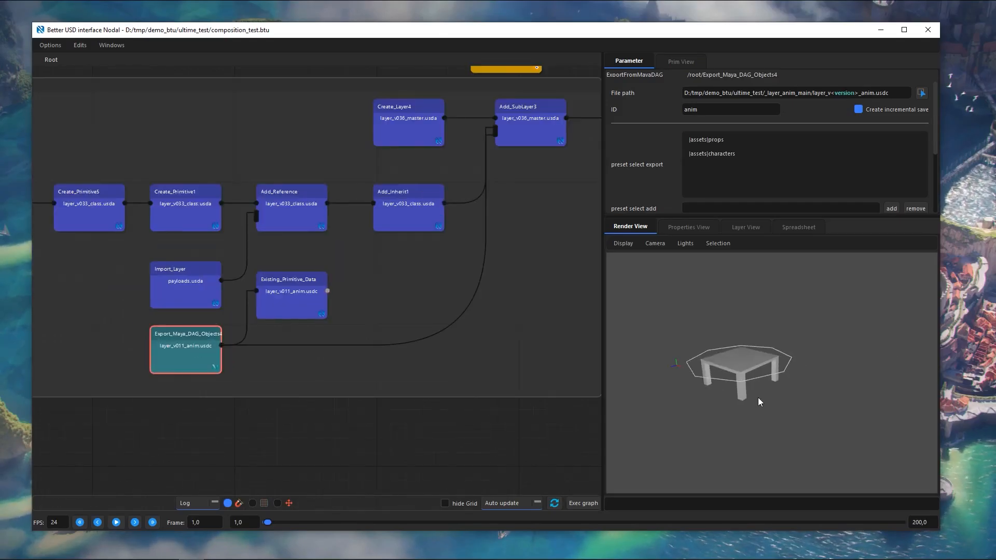
left_click_drag(268, 522, 335, 523)
scroll(289, 458, "down", 1)
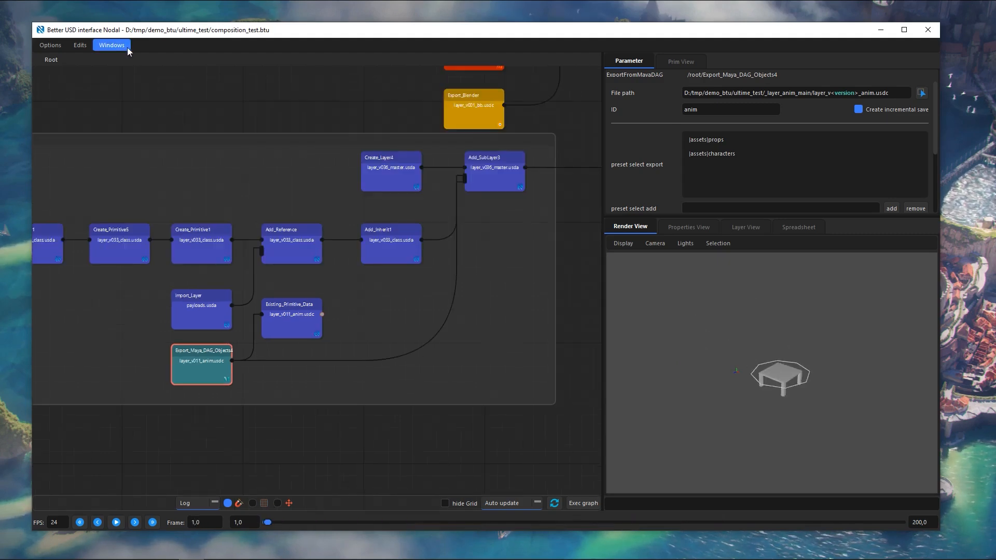
- Open the graph editor and inspect the USD time sample curves at different zoom levels
left_click(112, 45)
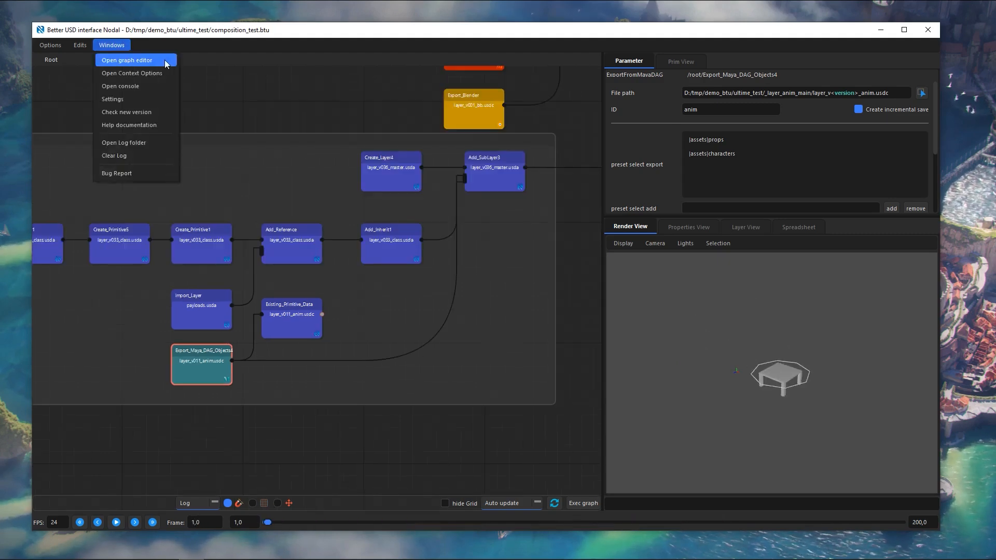
left_click(135, 60)
scroll(419, 317, "down", 3)
left_click_drag(419, 316, 426, 335)
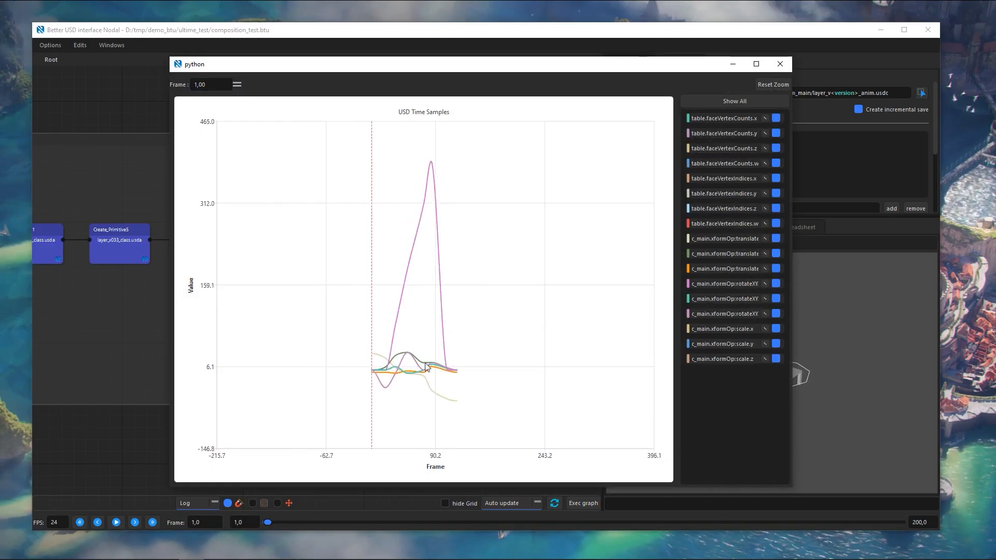
left_click_drag(431, 356, 482, 307)
right_click_drag(470, 314, 441, 300)
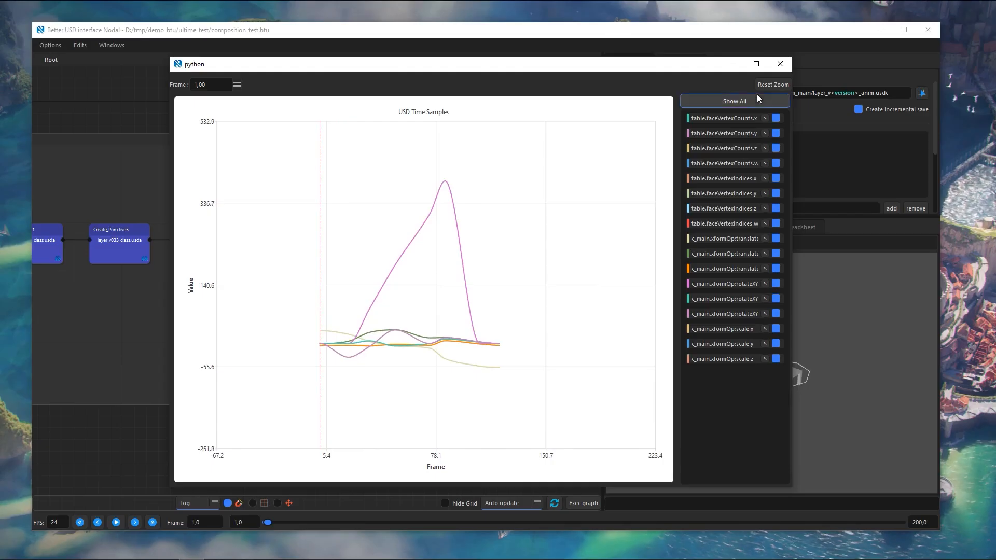
- Reset the graph's zoom and examine the curves again with a different pan and vertical scale
left_click(772, 84)
right_click_drag(378, 260, 446, 320)
middle_click_drag(492, 289, 456, 393)
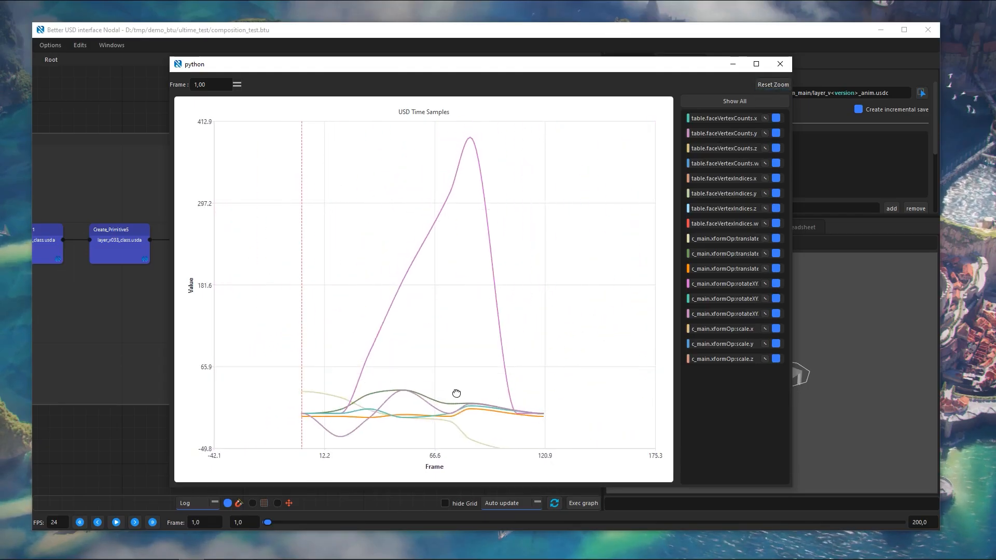
right_click_drag(447, 249, 445, 129)
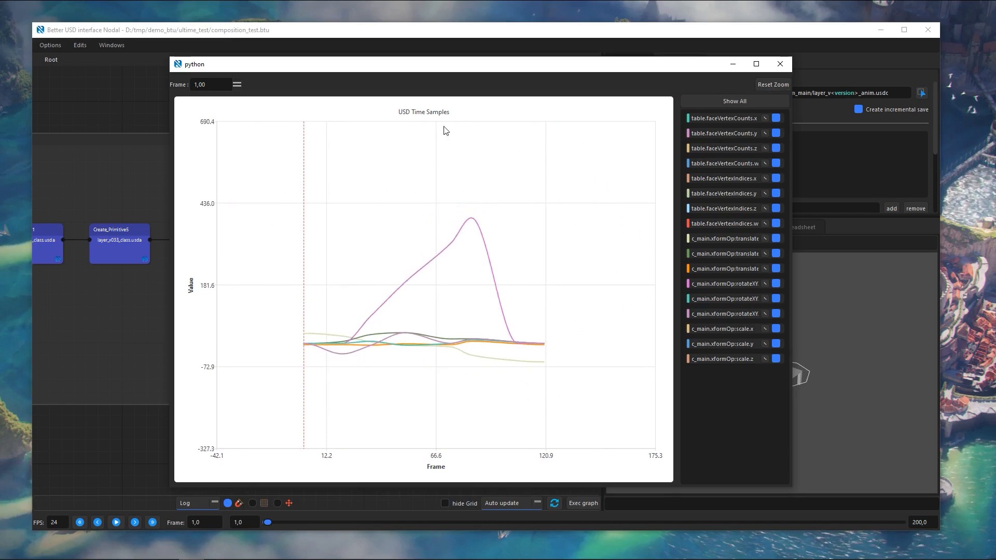
- Uncover the render view and scrub the animation through frame 53 to frame 84, setting the graph's frame to 83
left_click_drag(406, 68, 274, 61)
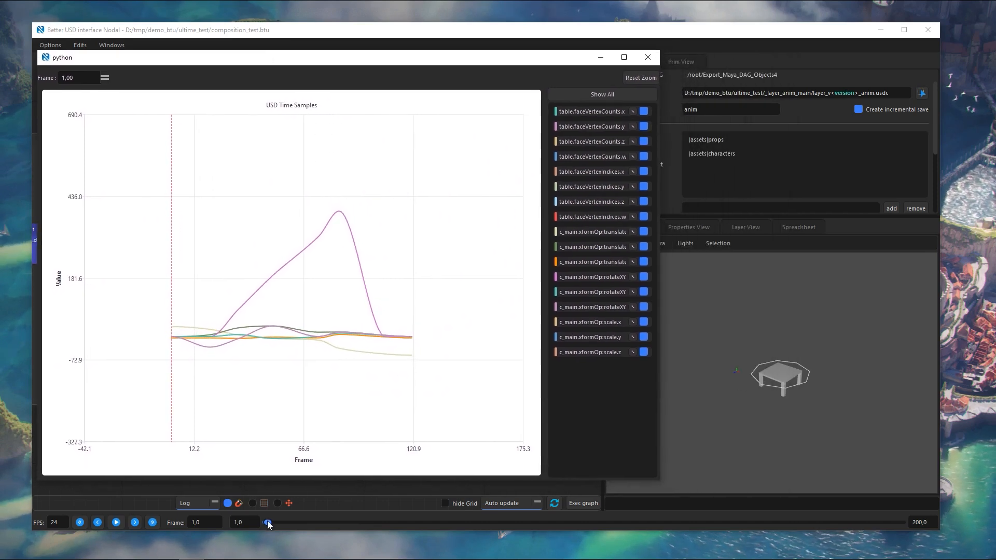
left_click_drag(267, 522, 433, 522)
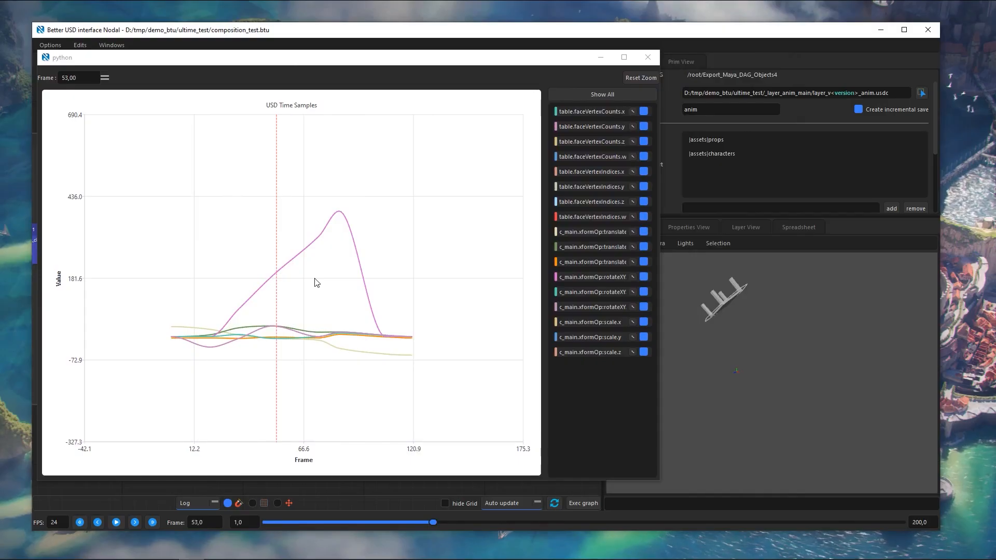
left_click(338, 288)
scroll(104, 79, "down", 6)
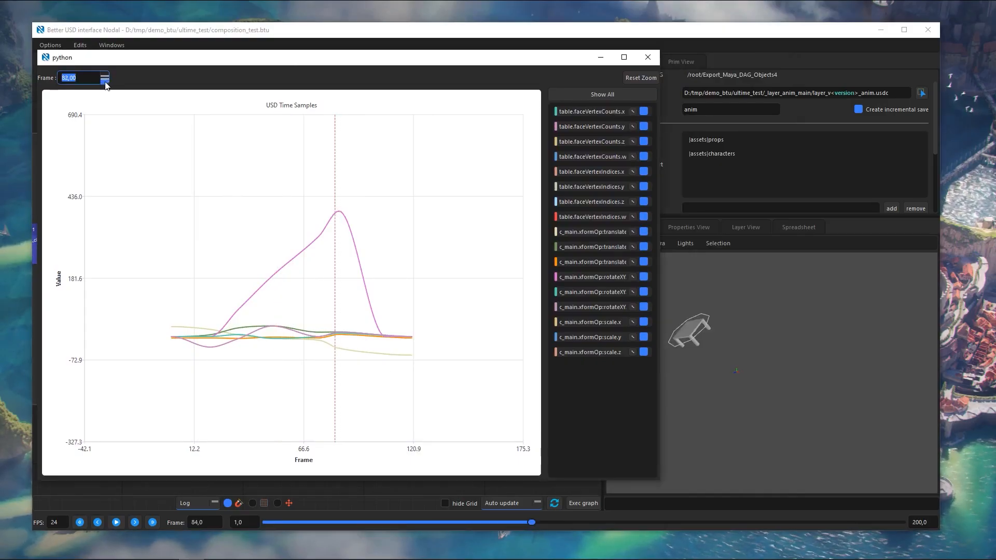
scroll(104, 78, "up", 5)
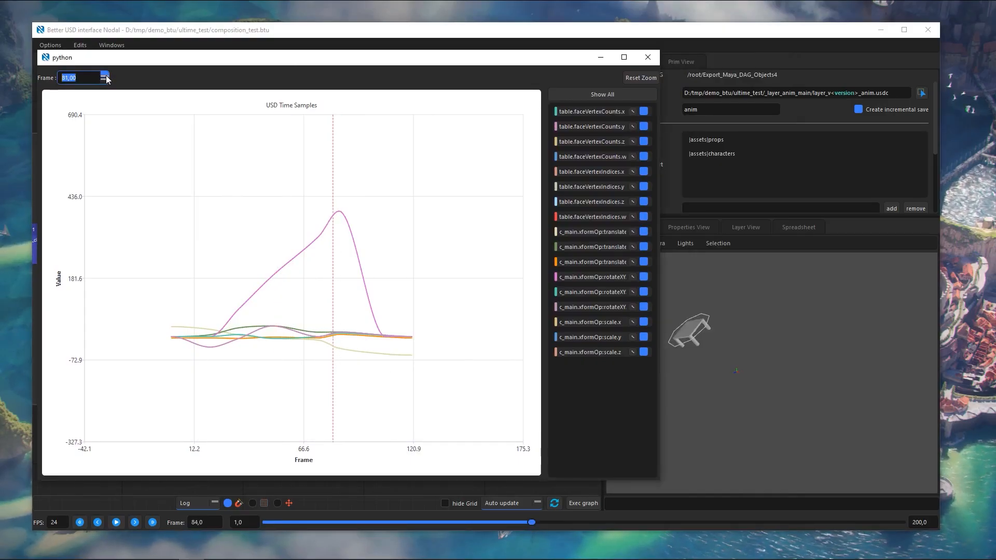
- Hide faceVertexCounts x, y and w, faceVertexIndices z, the second translate curve and the first two rotate curves
left_click(643, 112)
left_click(643, 127)
left_click(643, 156)
left_click(644, 201)
left_click(643, 246)
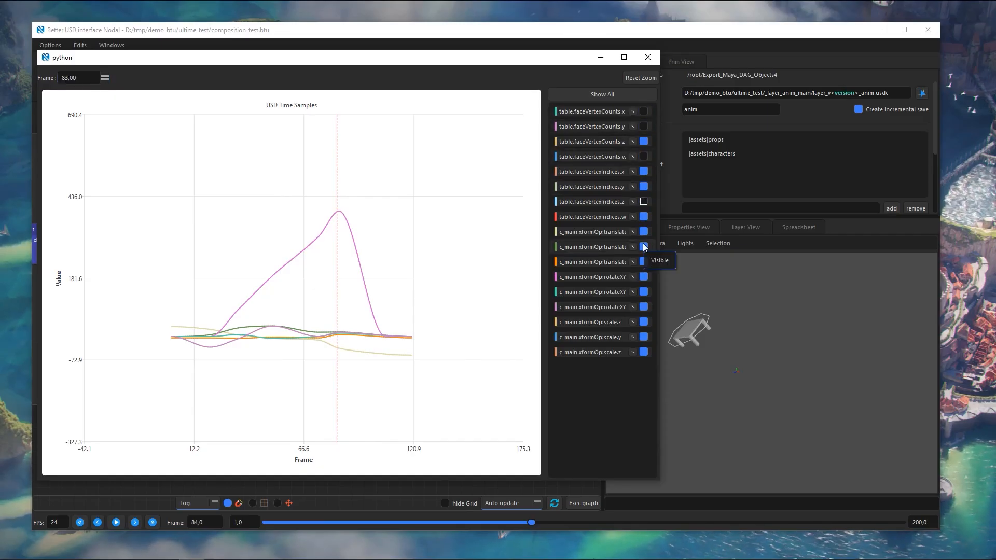
left_click(644, 277)
left_click(644, 292)
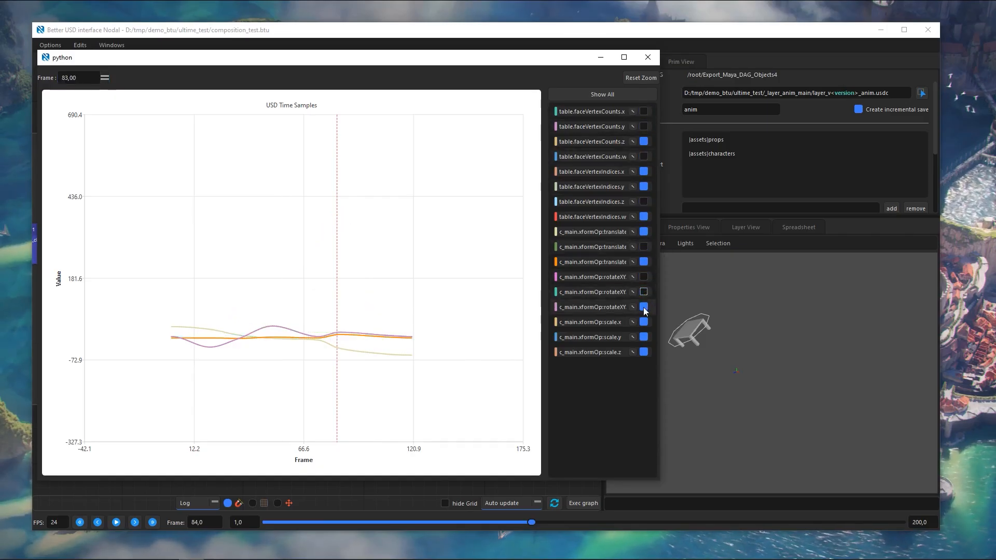
- Hide the last rotate curve, all scale curves and the last two translate curves of c_main
left_click(644, 307)
left_click(644, 322)
left_click(643, 337)
left_click(643, 352)
left_click(644, 277)
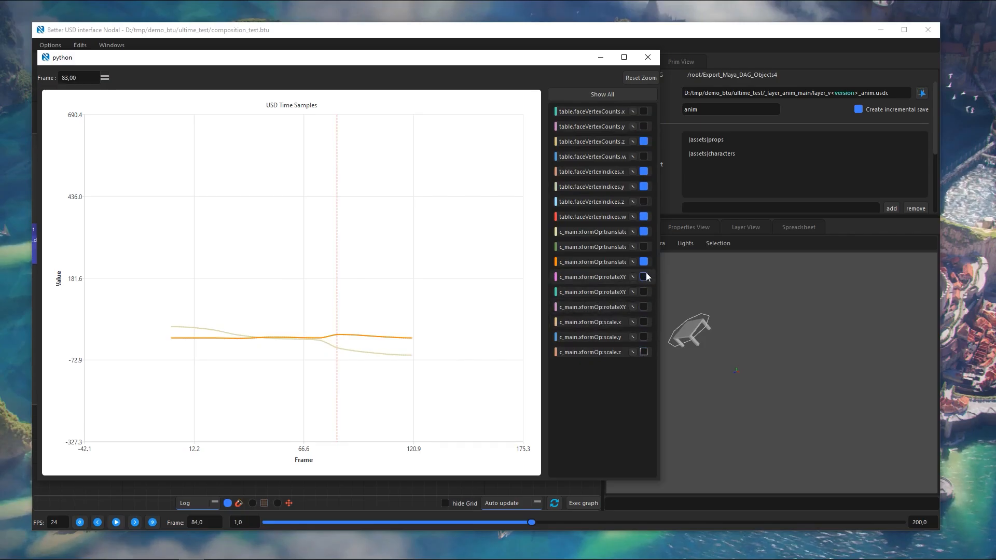
left_click(644, 247)
left_click(644, 262)
left_click(644, 277)
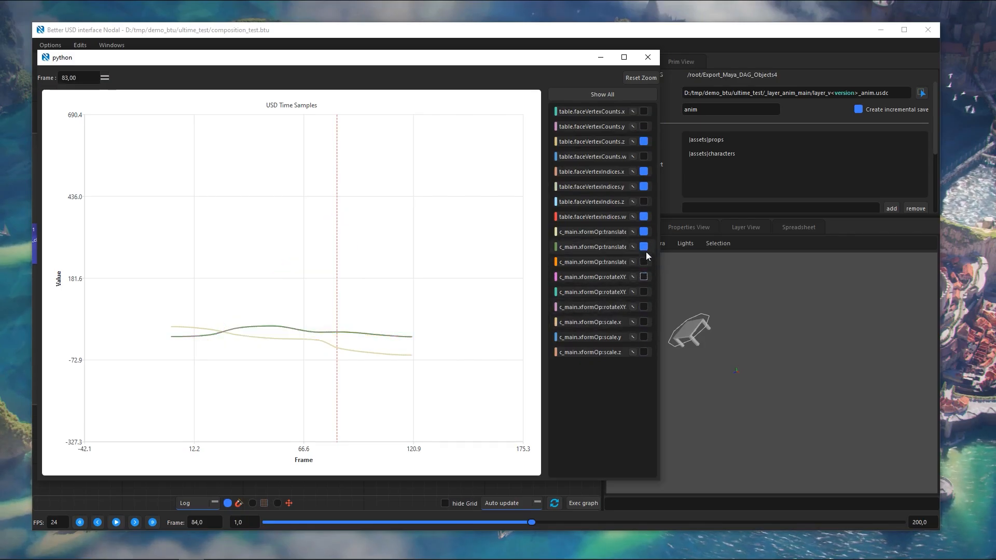
left_click(645, 249)
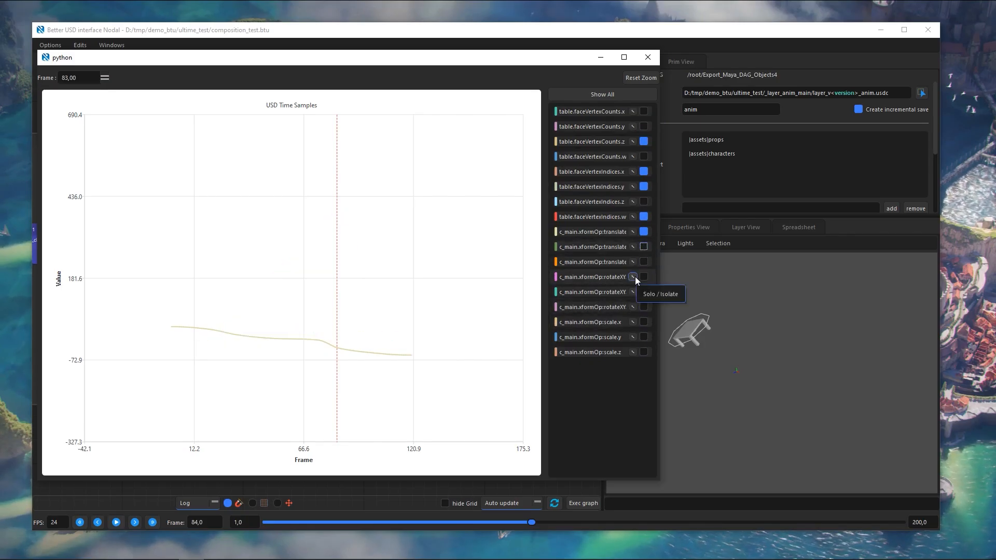
- Isolate individual curves, including faceVertexIndices.w and c_main's rotate, scale and translate channels, and show all curves again
left_click(635, 276)
left_click(633, 217)
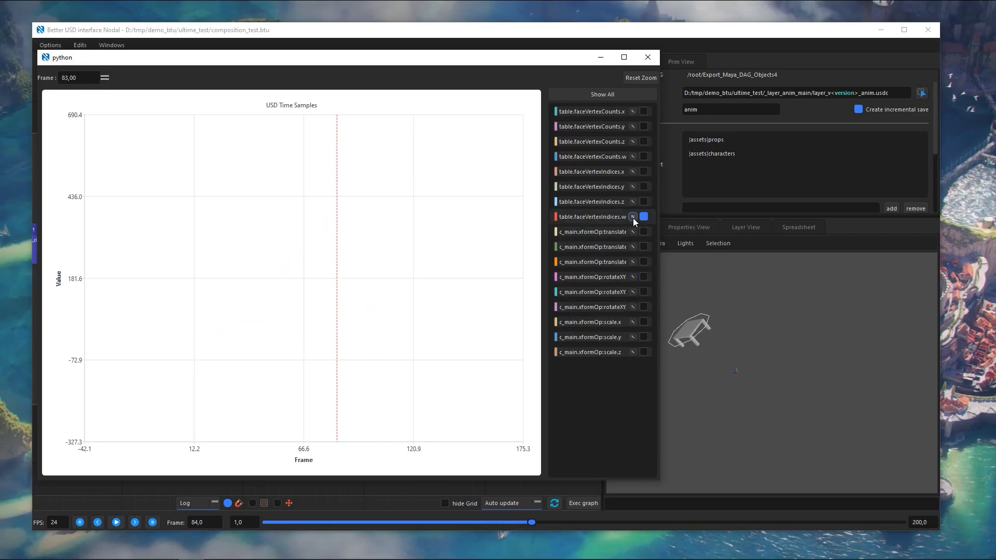
left_click(634, 322)
left_click(632, 308)
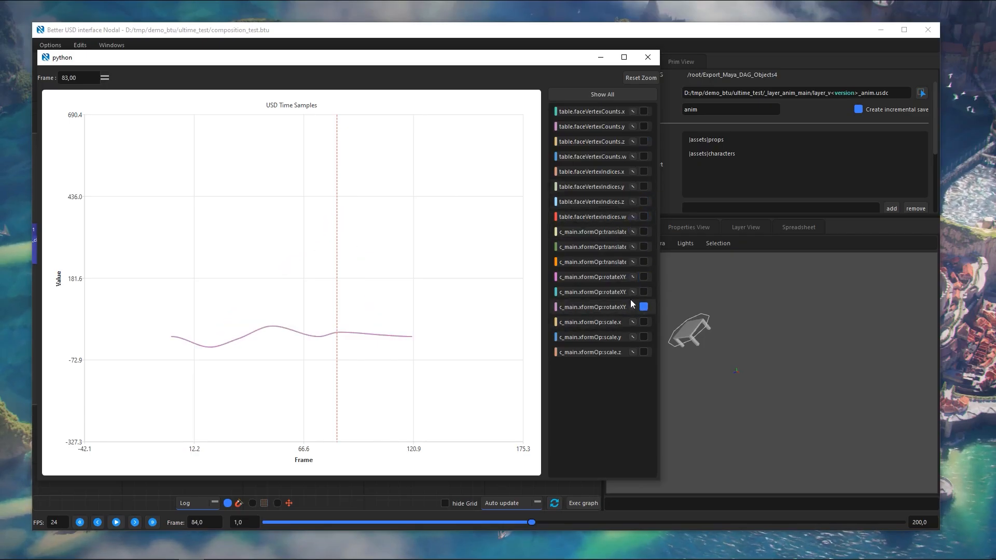
left_click(632, 292)
left_click(632, 277)
left_click(633, 263)
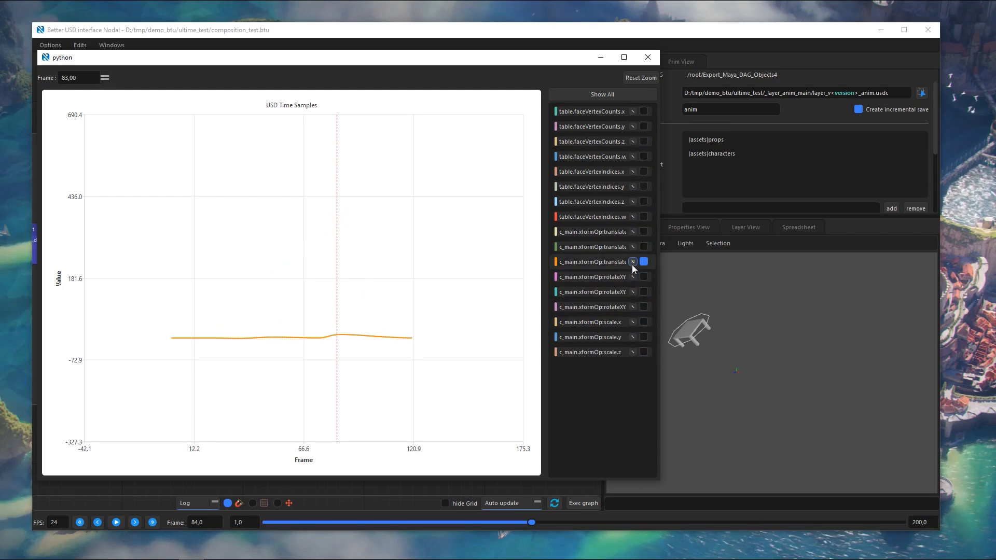
left_click(614, 99)
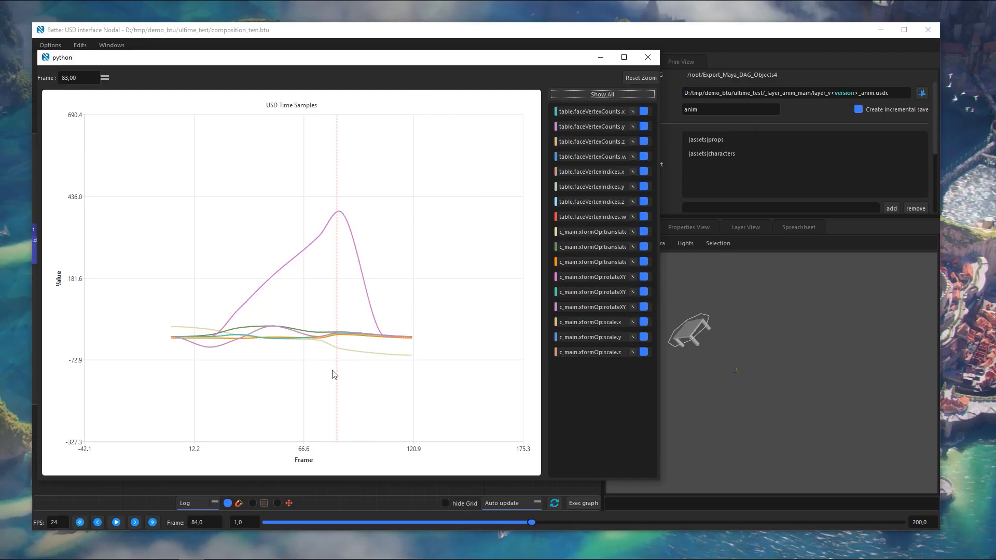
left_click_drag(353, 324, 323, 307)
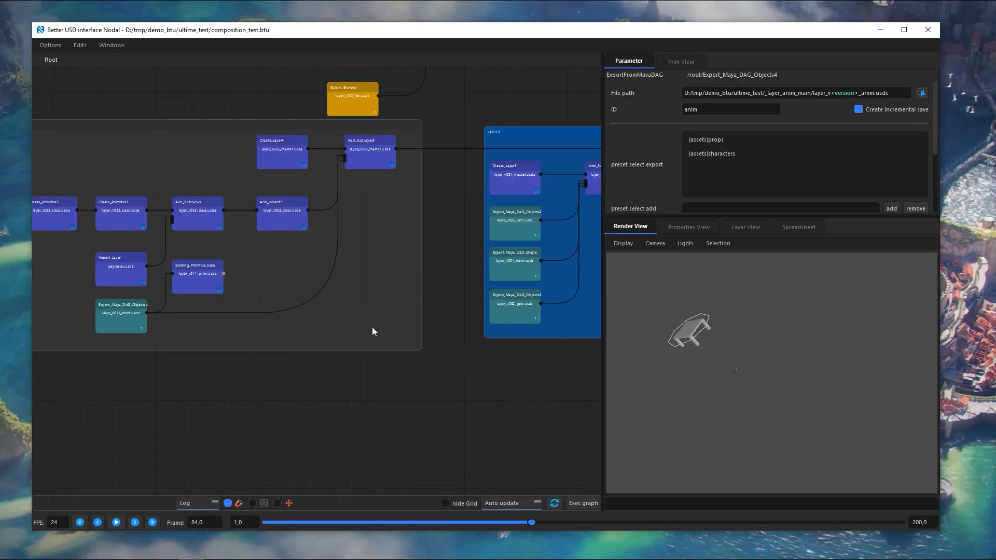
- Add a Create Primitive node in the empty graph area below the grouped nodes
key("Tab")
type("pre")
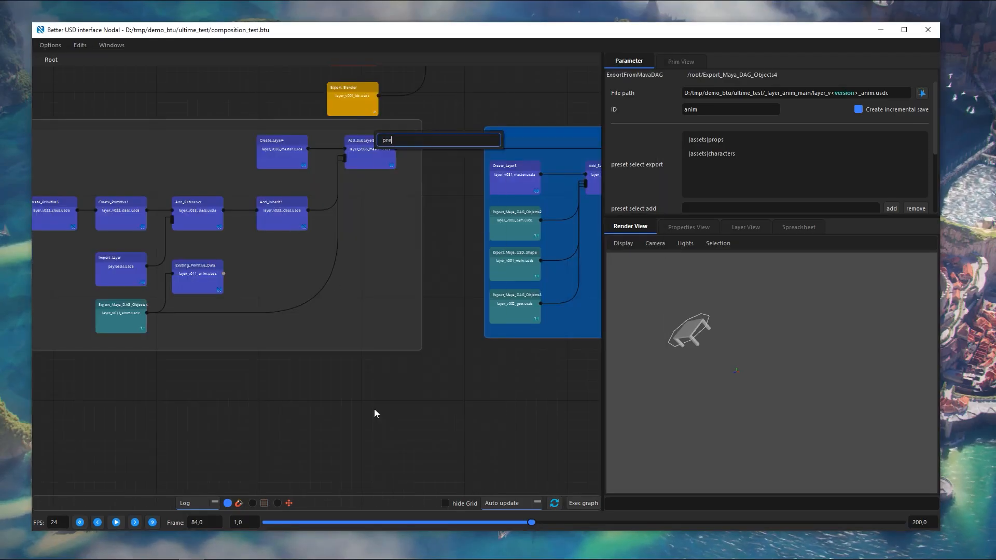
key("BackSpace")
key("BackSpace")
key("BackSpace")
type("cre")
key("Down")
key("Down")
key("Right")
key("Return")
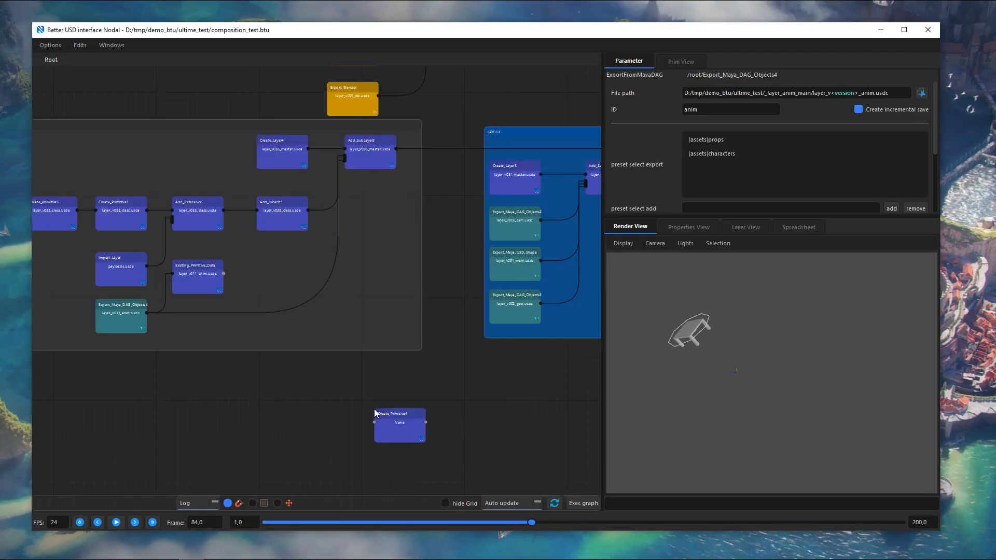
- Copy the Add_Inherit1 node and paste its path, /root/Add_Inherit1, as the primitive path of the Create_Primitive4 node
left_click(382, 421)
left_click(280, 224)
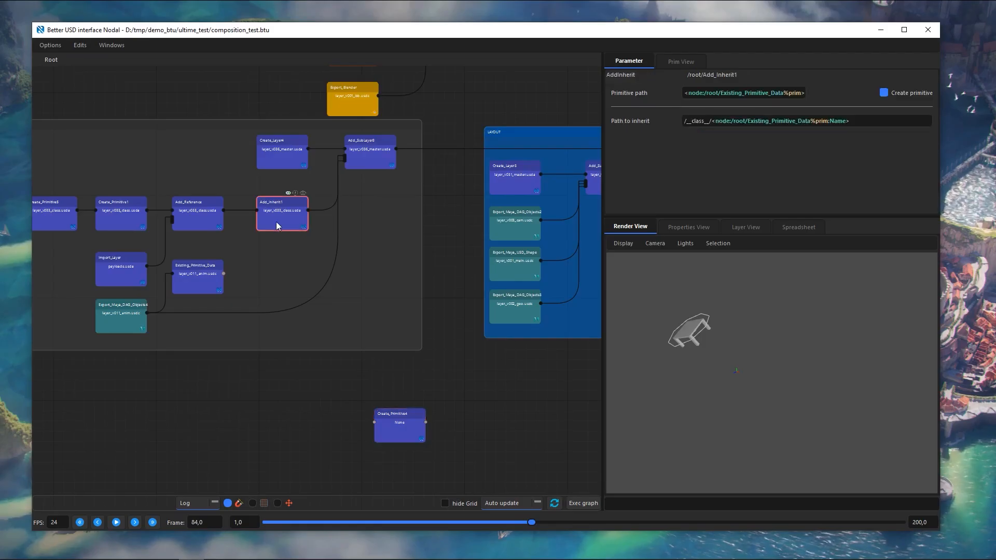
left_click(404, 430)
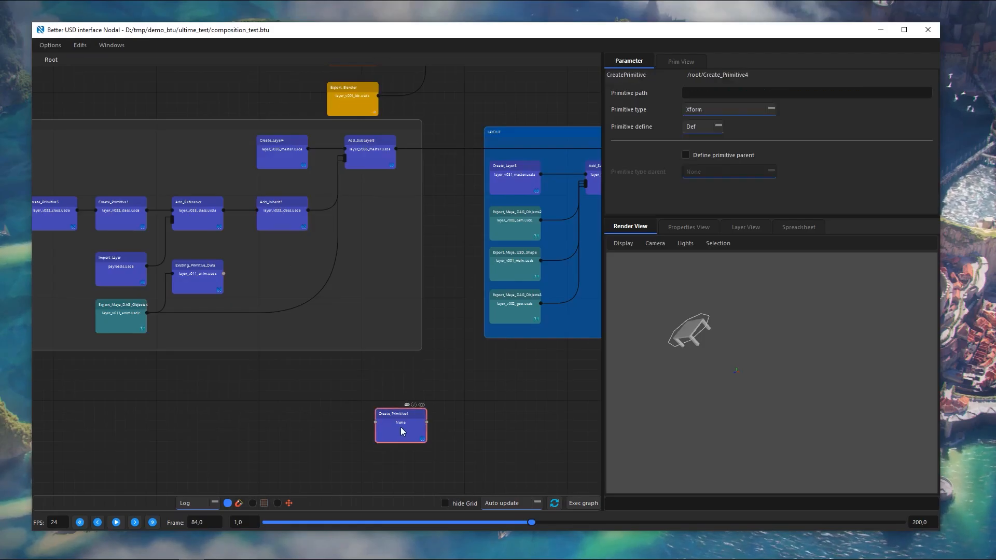
left_click_drag(404, 431, 421, 428)
left_click(767, 93)
type("/root/Add_Inherit1")
- Clear the primitive path and delete the Create_Primitive4 node from the graph
left_click_drag(741, 91, 621, 91)
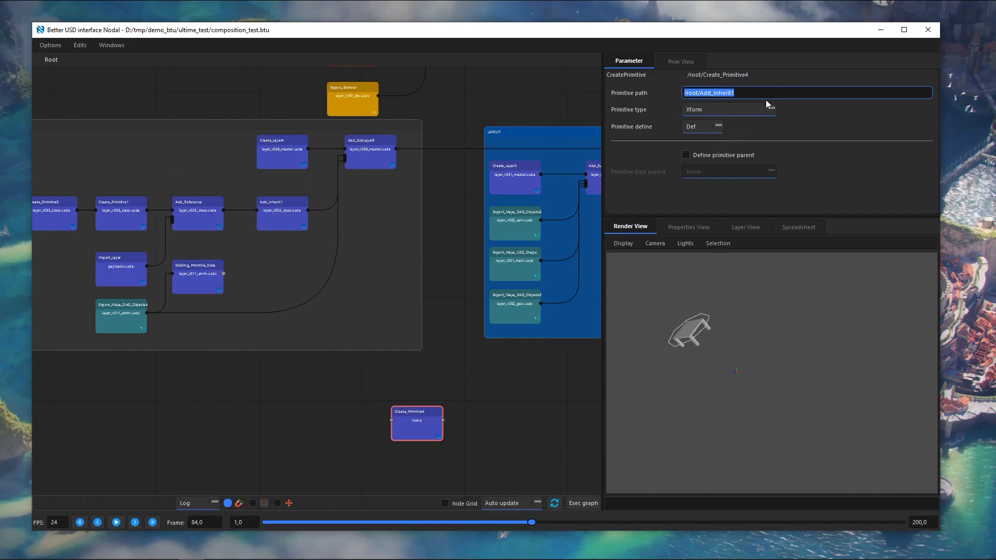
key("BackSpace")
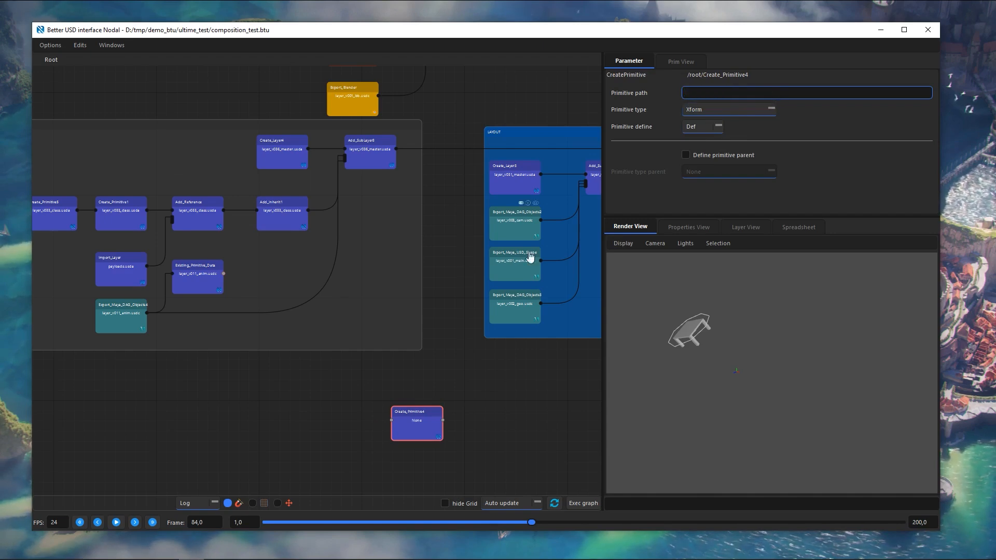
left_click(425, 430)
key("Delete")
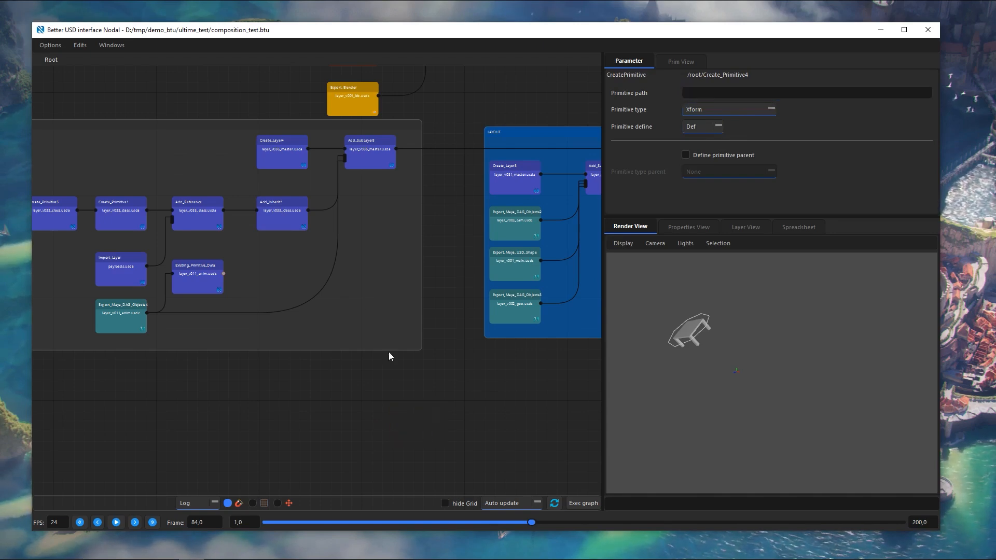
- Paste the Add_Inherit1 node's path, /root/Add_Inherit1, into the text field beneath the render view, copy it and clear the field
left_click(283, 222)
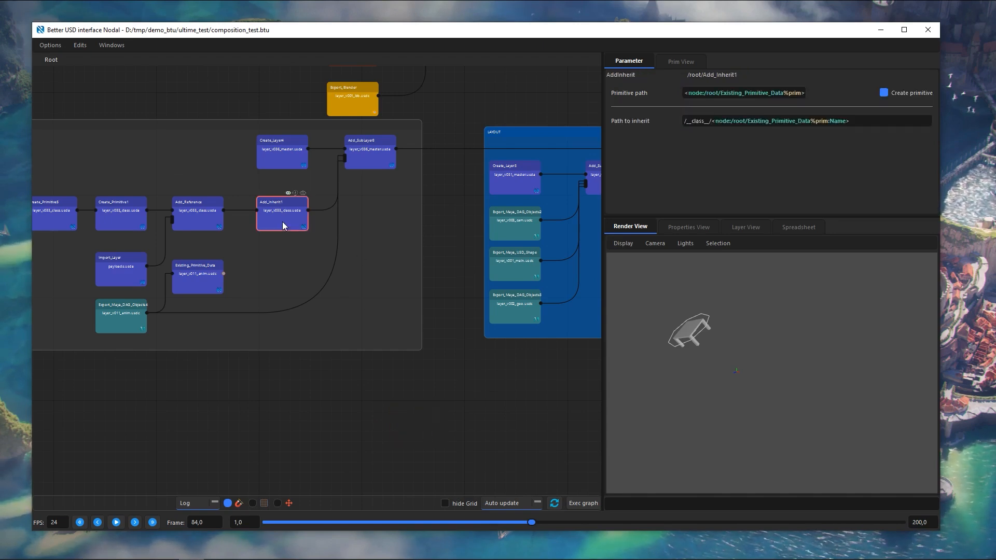
left_click(689, 505)
type("/root/Add_Inherit1")
left_click_drag(689, 505, 598, 505)
key("ctrl+c")
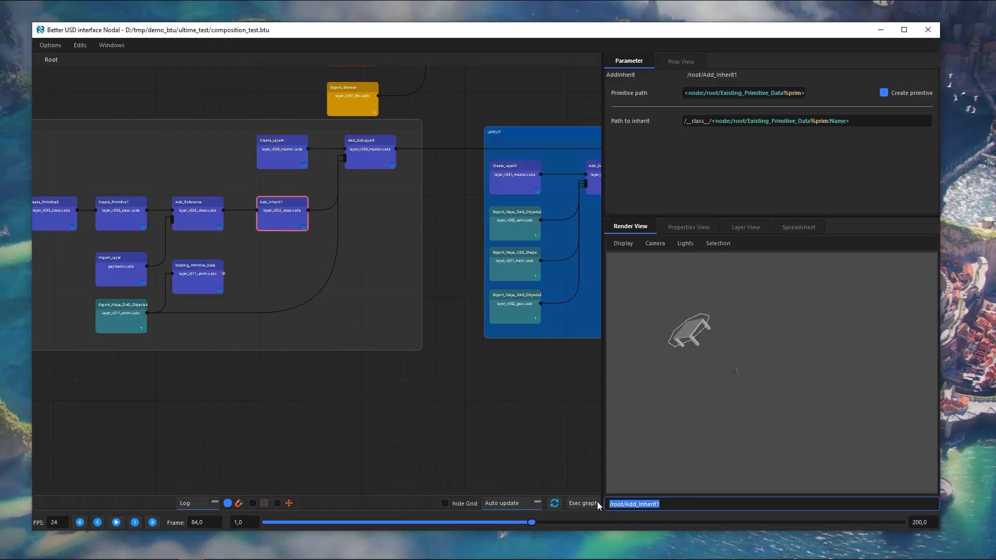
key("BackSpace")
- Copy the Add_Inherit1 node and paste several duplicates into the empty graph area below the grouped nodes
left_click(287, 223)
left_click(361, 457)
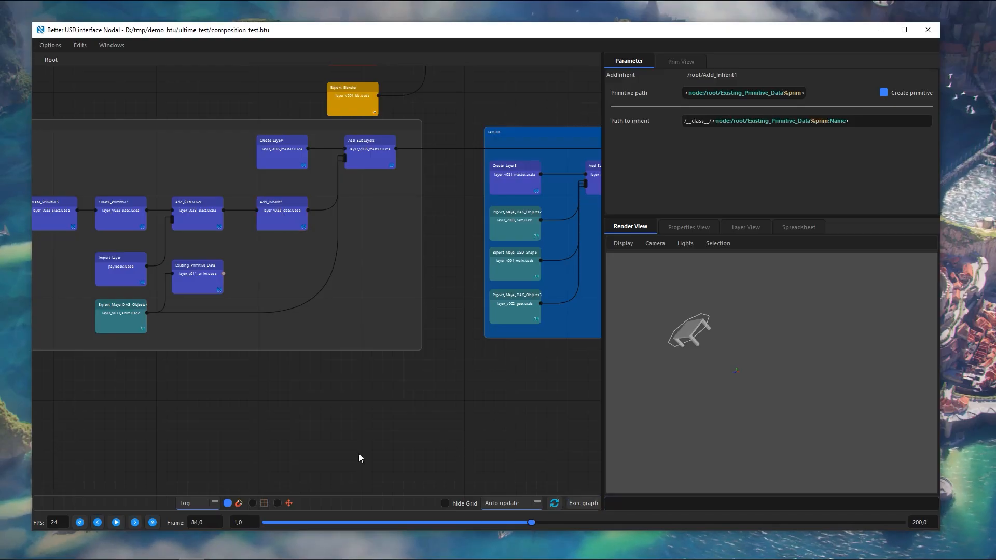
key("ctrl+v")
middle_click_drag(446, 431, 381, 360)
key("ctrl+v")
key("ctrl+v")
key("ctrl+v")
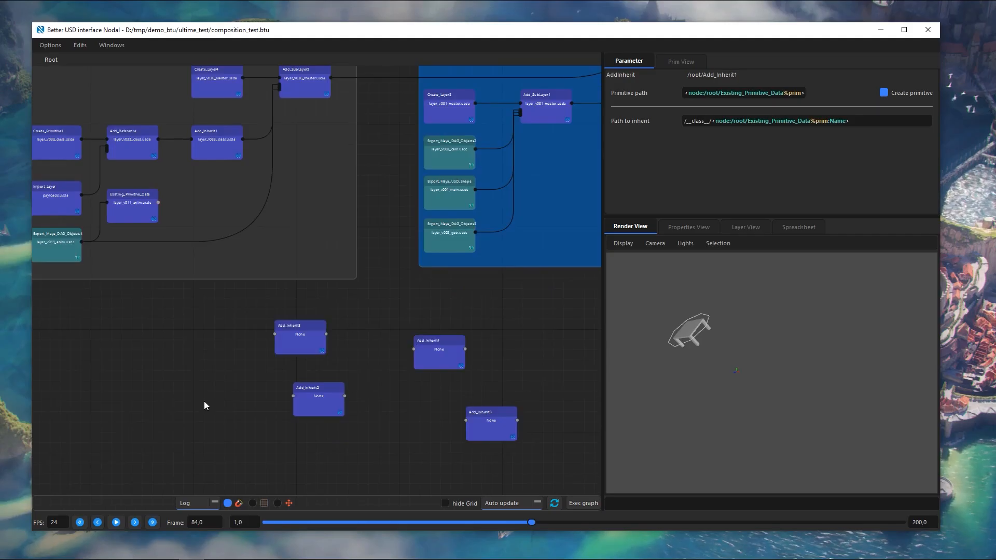
key("ctrl+v")
left_click(683, 504)
key("ctrl+v")
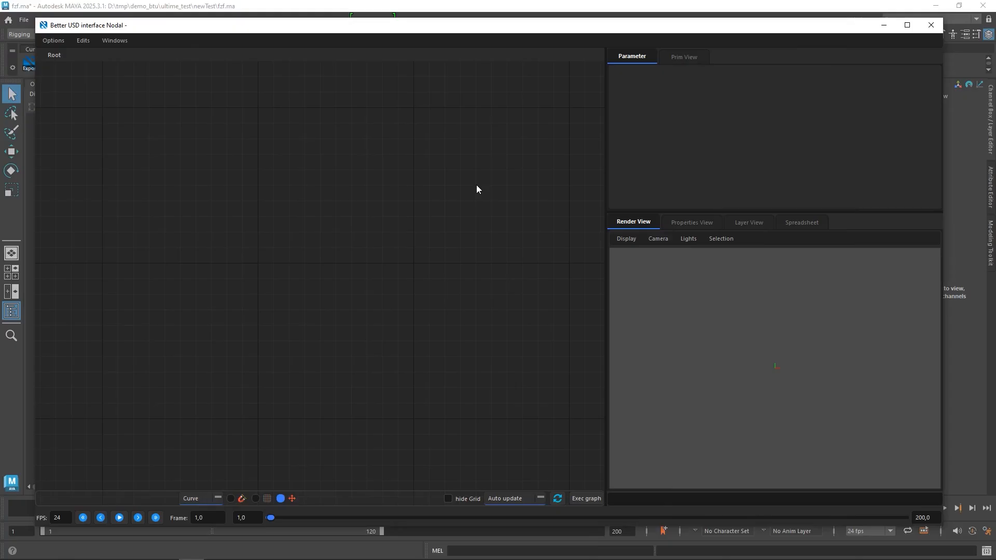
- Open the Context Options and examine the Context File patterns and the Context Presets libraries
left_click(122, 42)
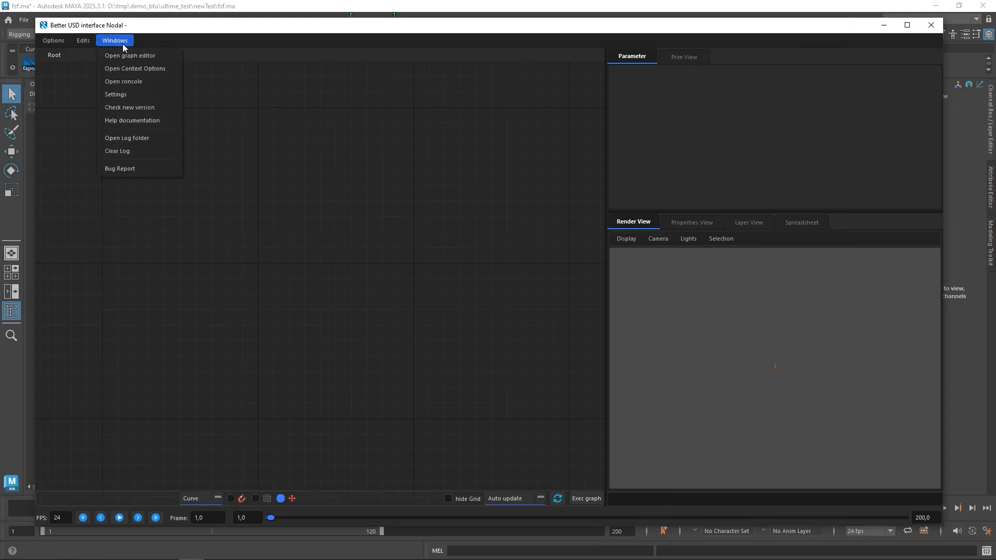
left_click(170, 70)
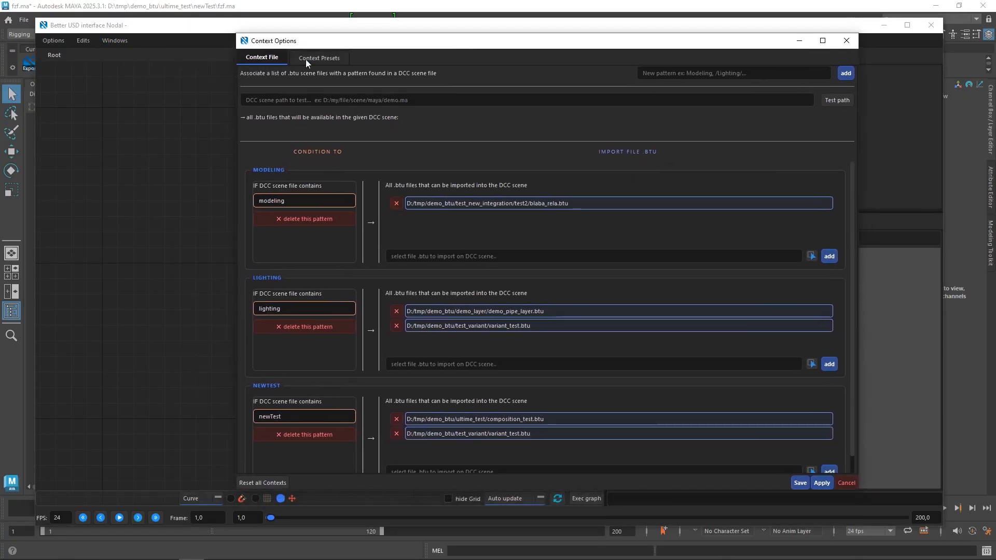
left_click(306, 59)
left_click(263, 59)
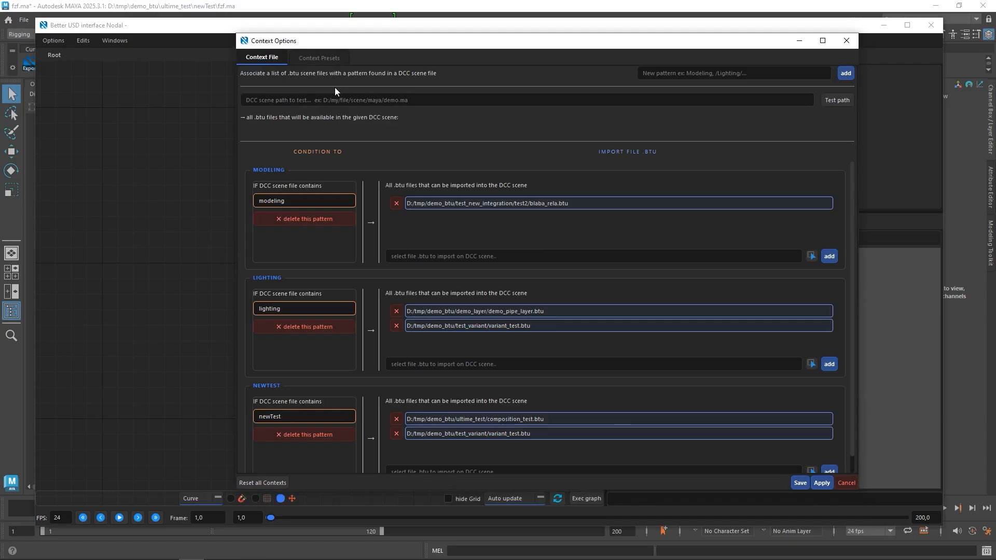
left_click(307, 60)
left_click(254, 57)
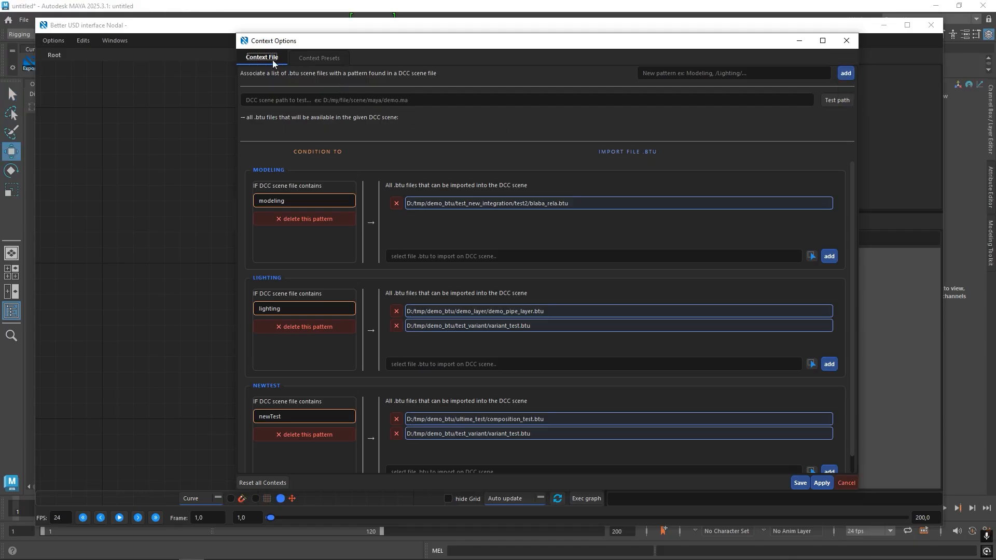
left_click(307, 57)
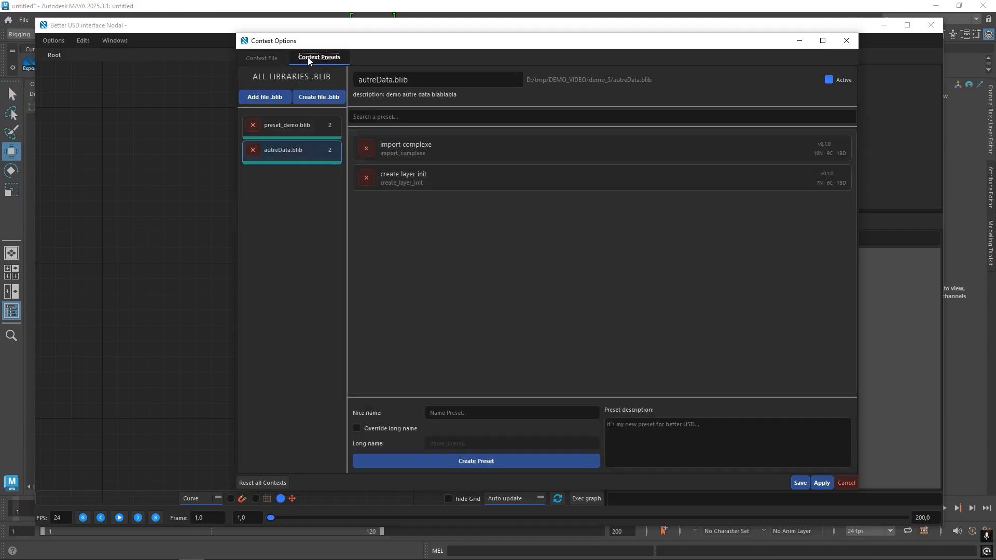
left_click(271, 58)
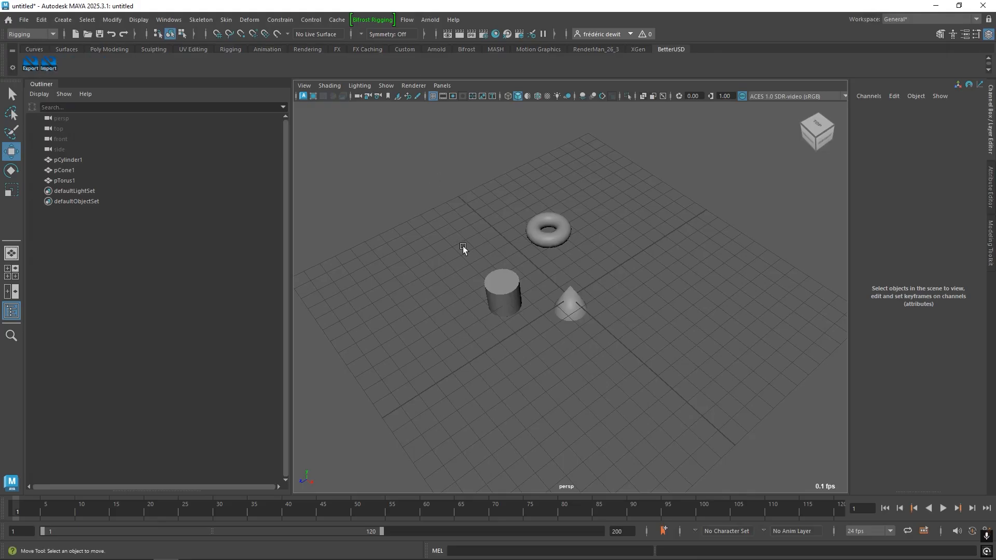
- Switch to Maya, select the cylinder, cone and torus, and open the Better USD layer export
left_click_drag(699, 404, 416, 170)
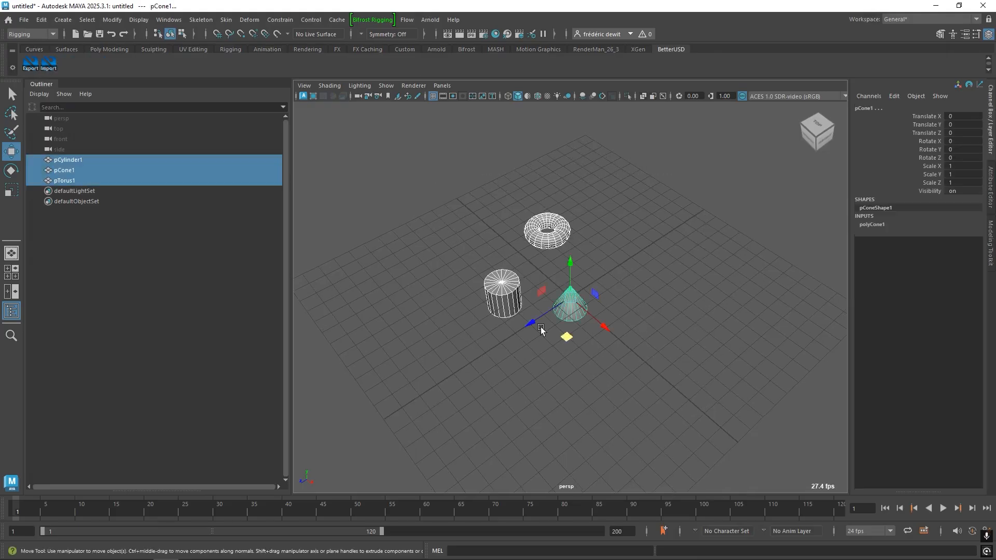
left_click_drag(540, 331, 563, 276, "alt")
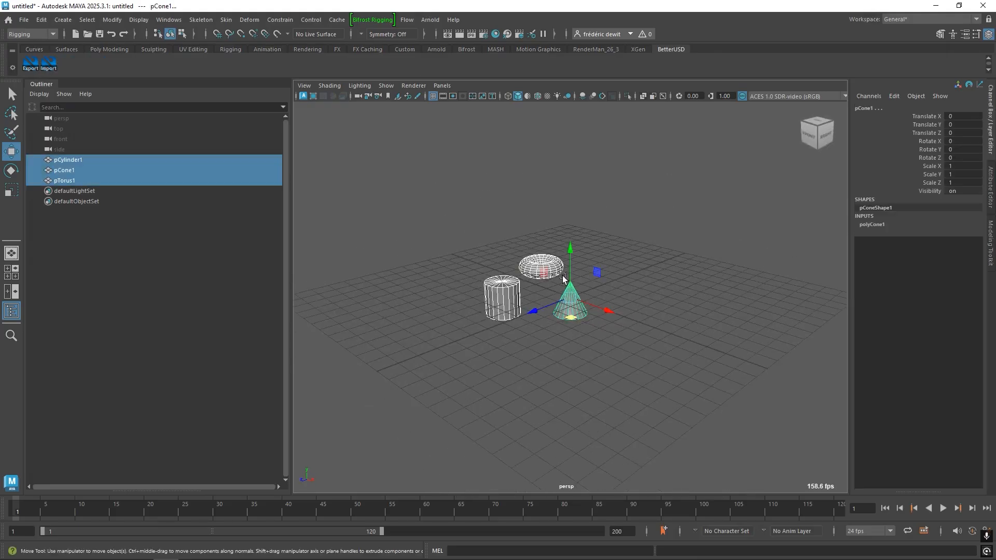
left_click(31, 63)
- Browse from the tmp folder to DEMO_VIDEO/demo_5 for a .btu scene graph file and cancel the file selection
left_click(663, 120)
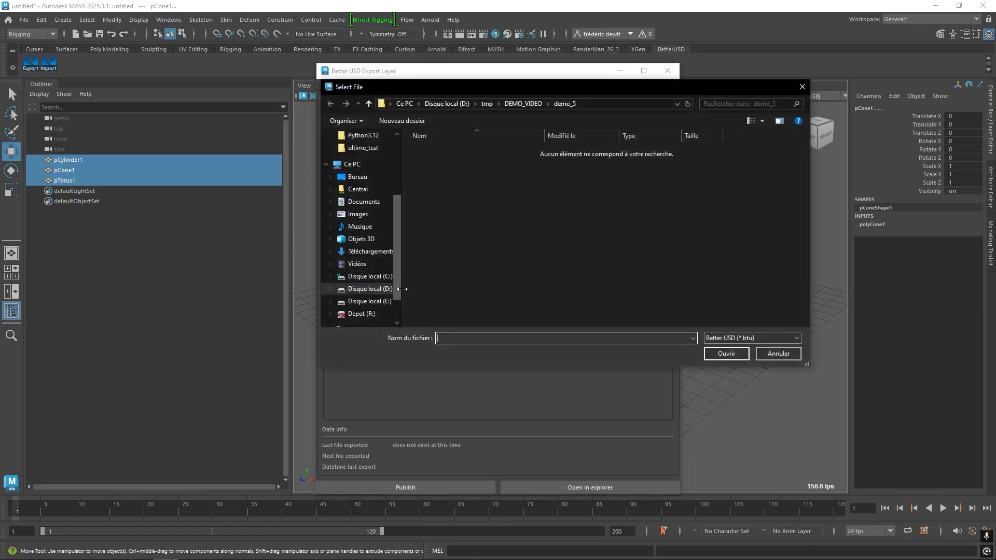
left_click(489, 103)
double_click(543, 172)
double_click(491, 199)
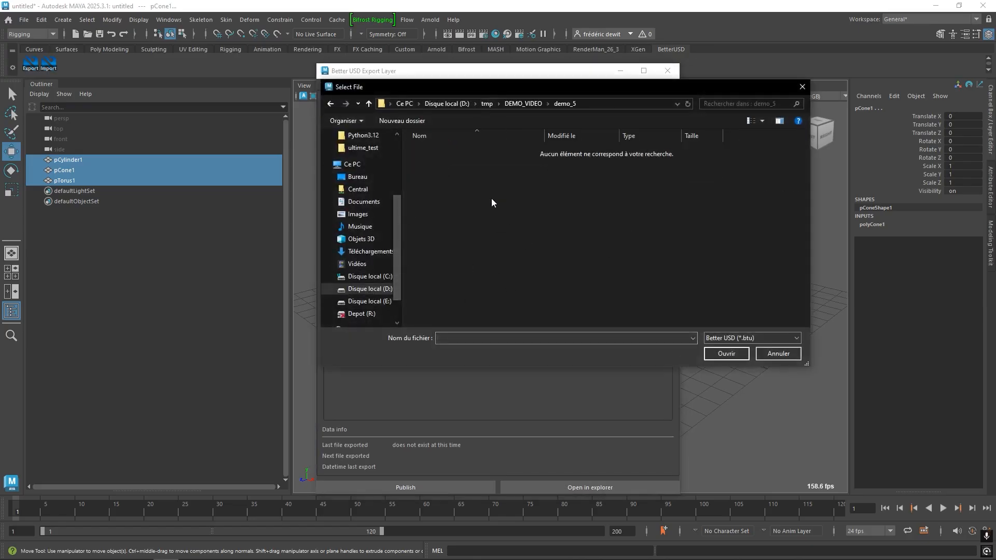
left_click(723, 356)
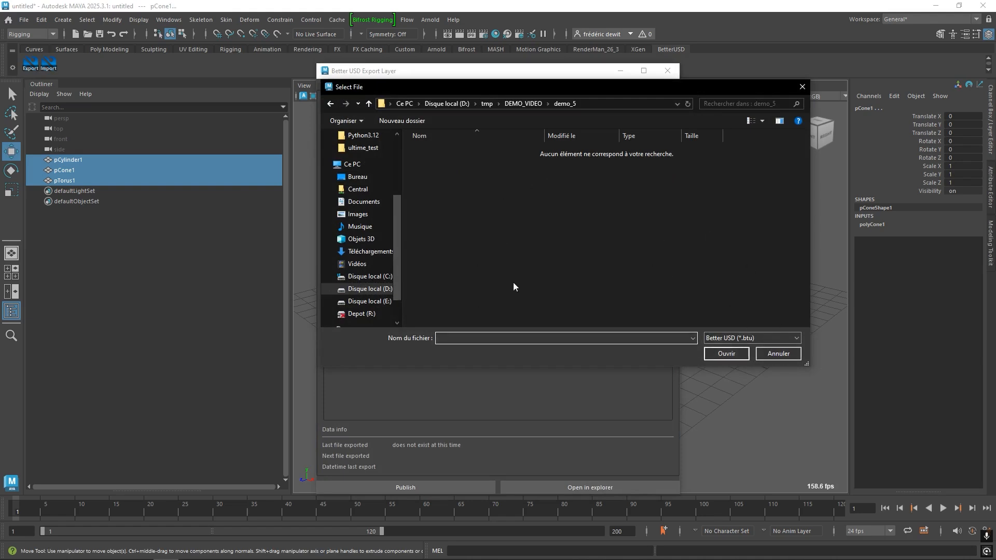
left_click(772, 355)
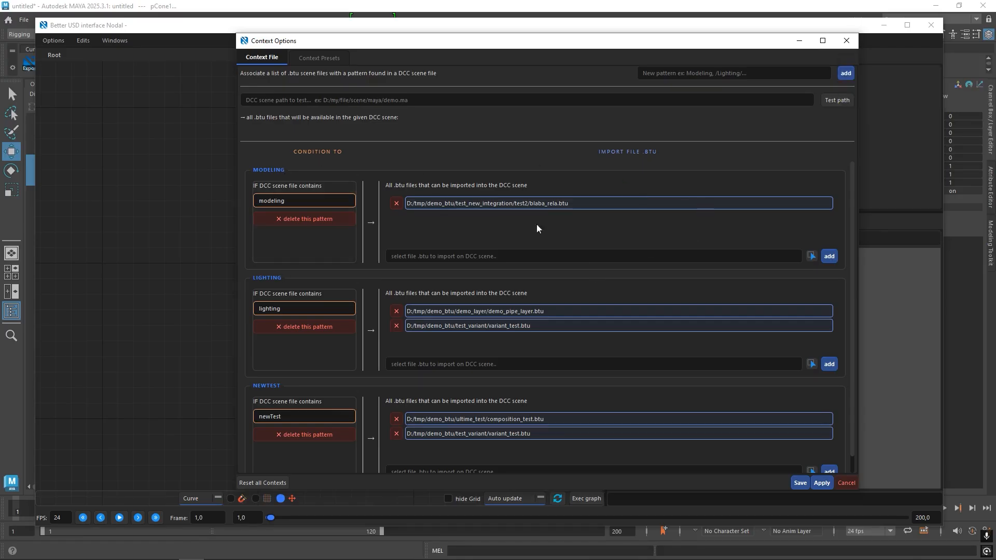
- Highlight the modeling and newTest patterns in the Context File settings
double_click(320, 199)
double_click(303, 417)
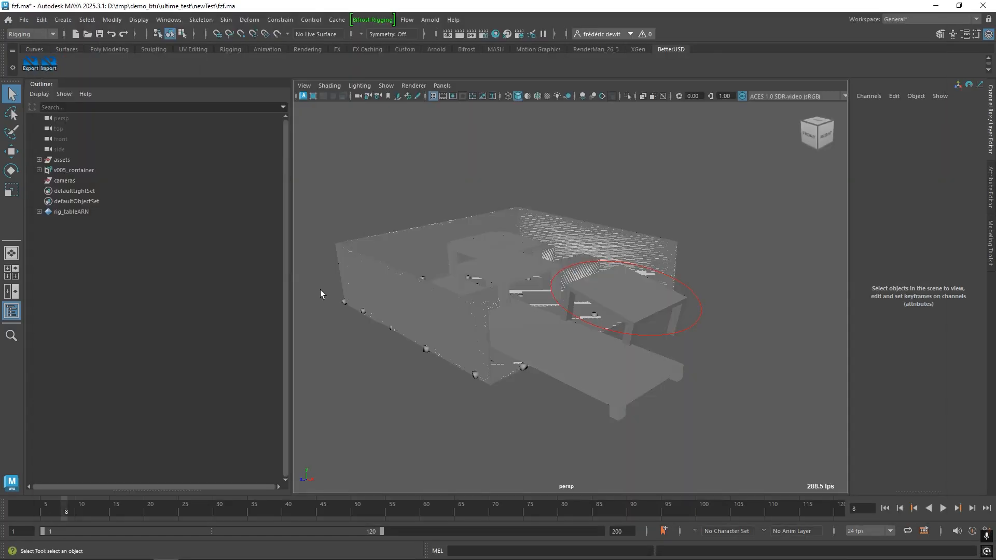
- Switch to the fzf.ma scene in Maya, open the Better USD layer export and choose composition_test.btu as scene graph file
left_click(29, 63)
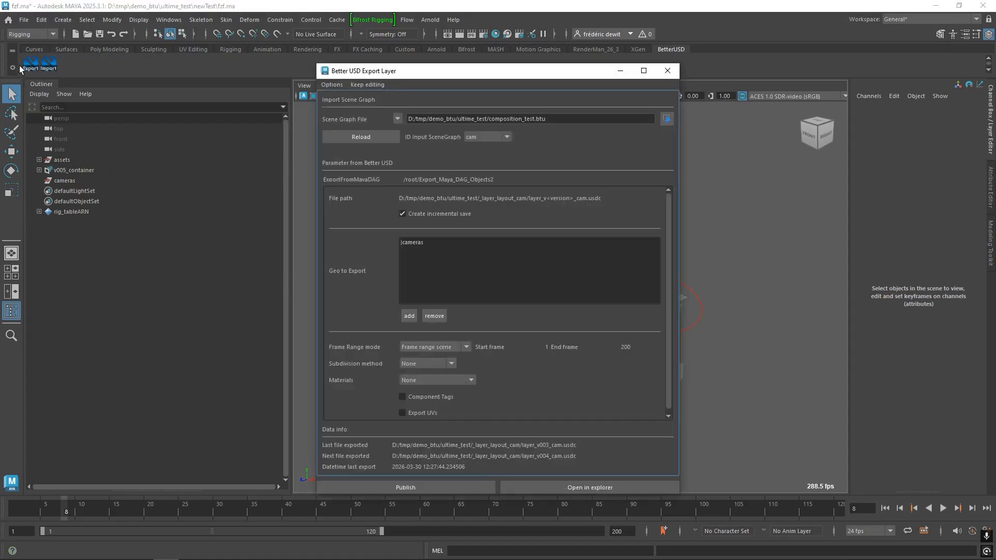
left_click(397, 118)
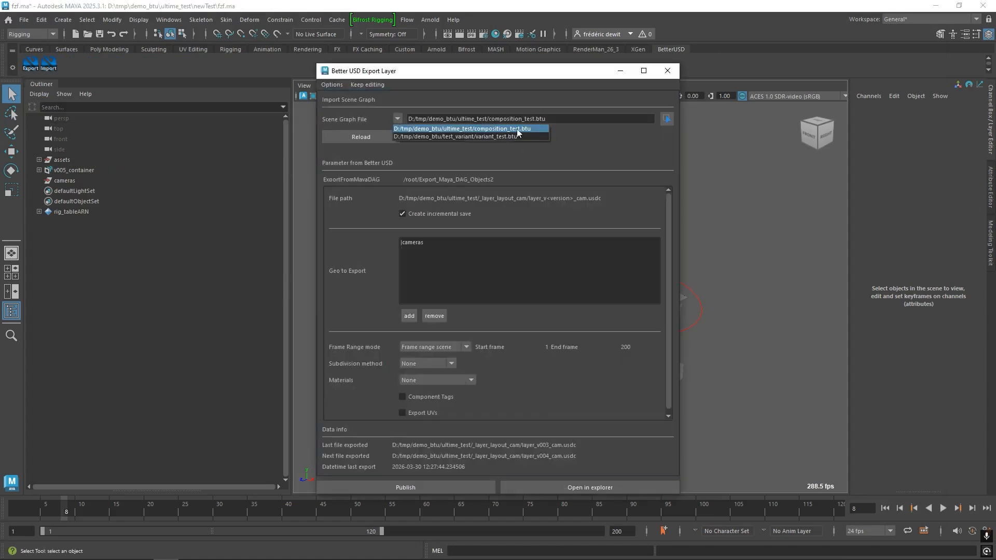
left_click(450, 129)
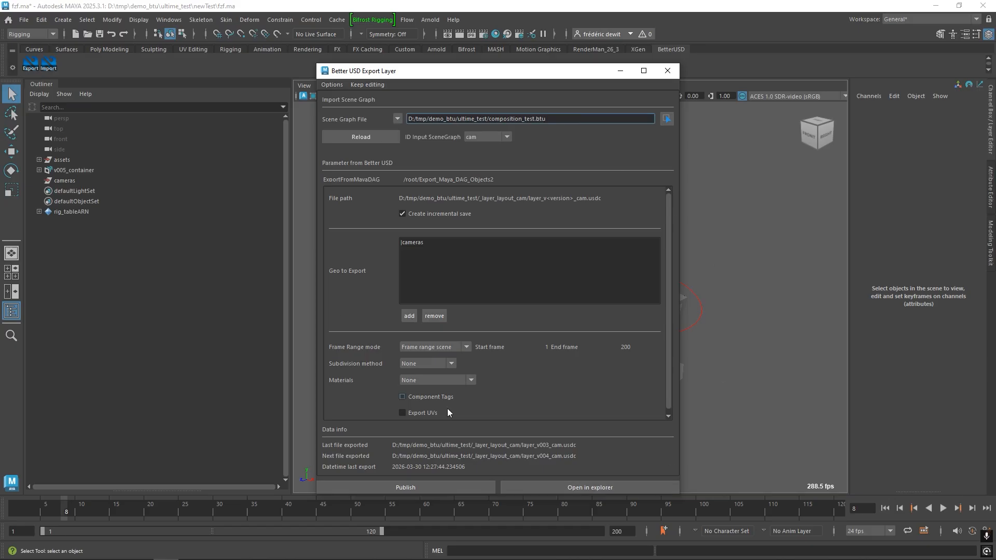
- Clear the saved export parameters and close the Better USD layer export
left_click(367, 84)
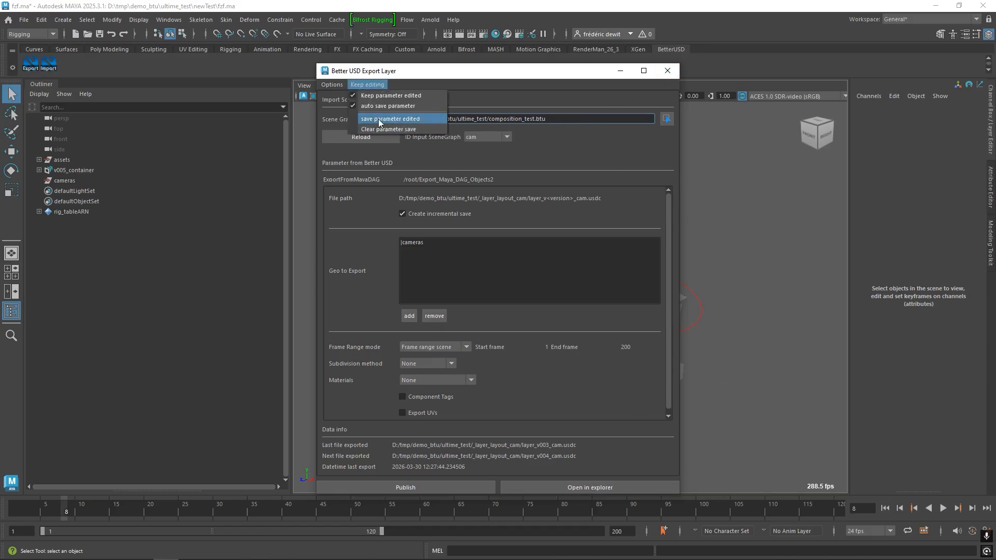
left_click(382, 129)
left_click(667, 70)
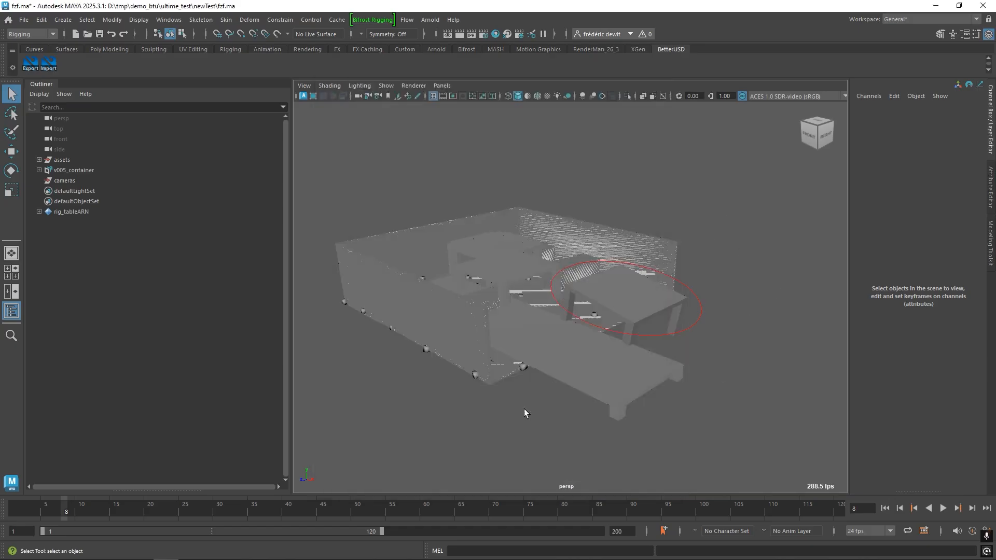
- Reopen the Better USD layer export, load composition_test.btu as the scene graph file and switch it to variant_test.btu
left_click(32, 68)
left_click(397, 118)
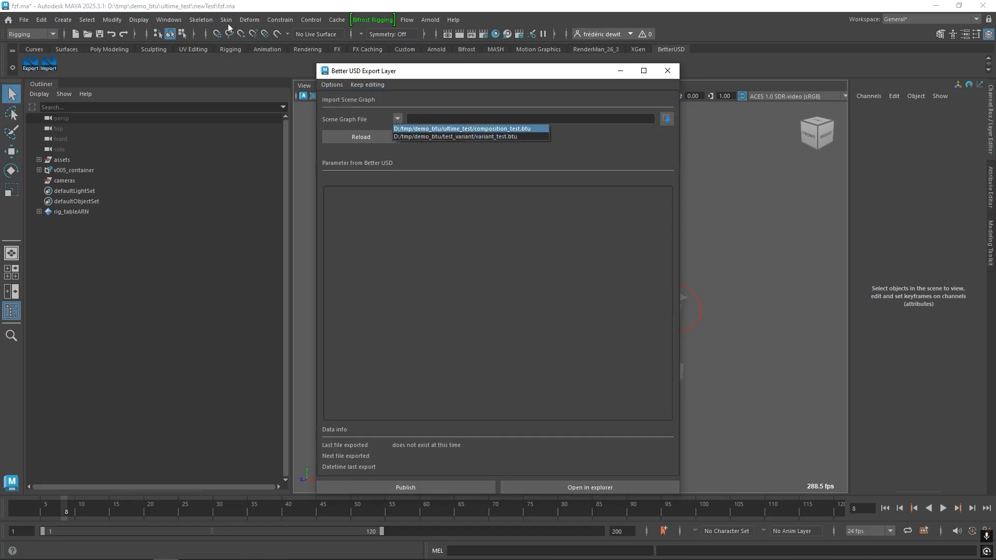
left_click(506, 129)
left_click(397, 118)
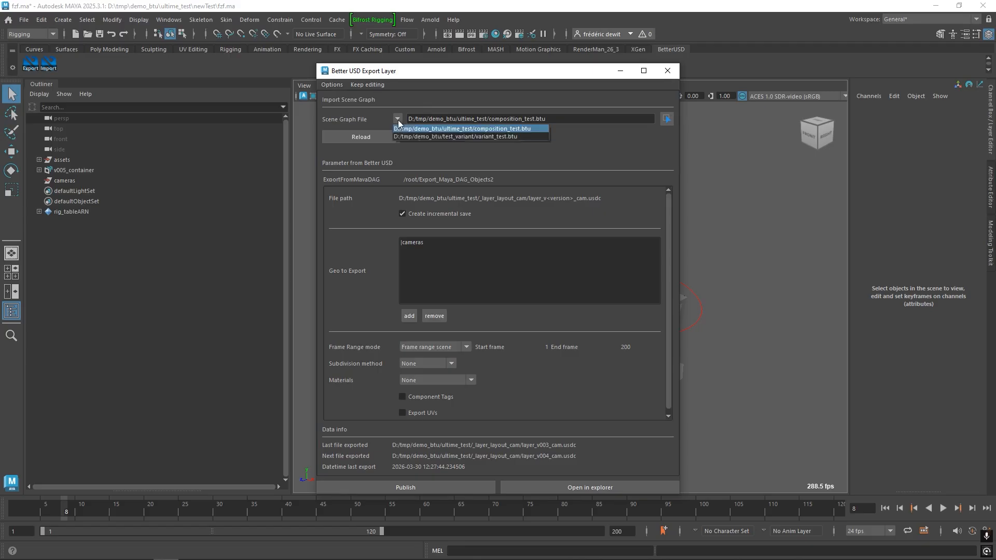
left_click(508, 136)
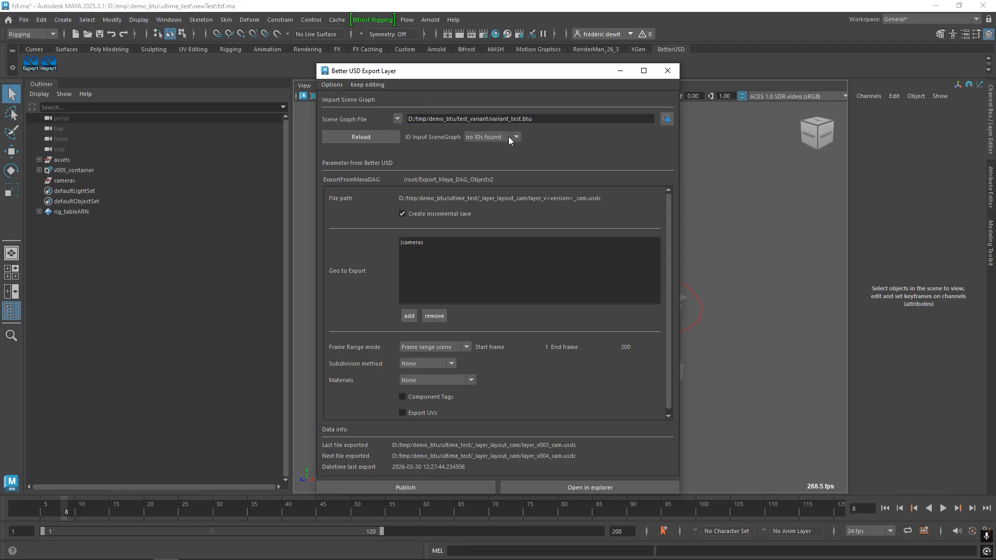
- Return to the Context Options and examine the newTest and modeling patterns with their associated .btu files
left_click(193, 549)
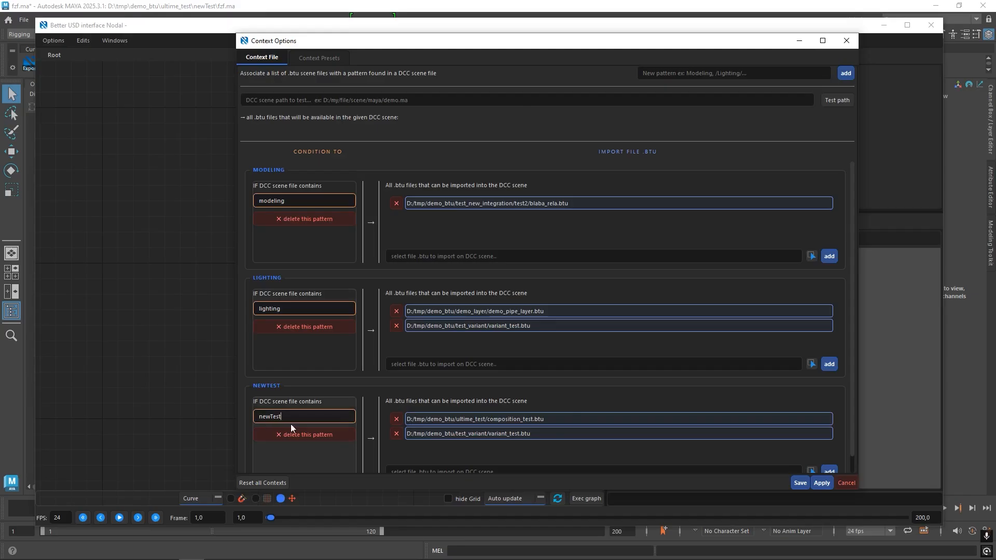
double_click(270, 420)
left_click(293, 418)
scroll(509, 450, "down", 1)
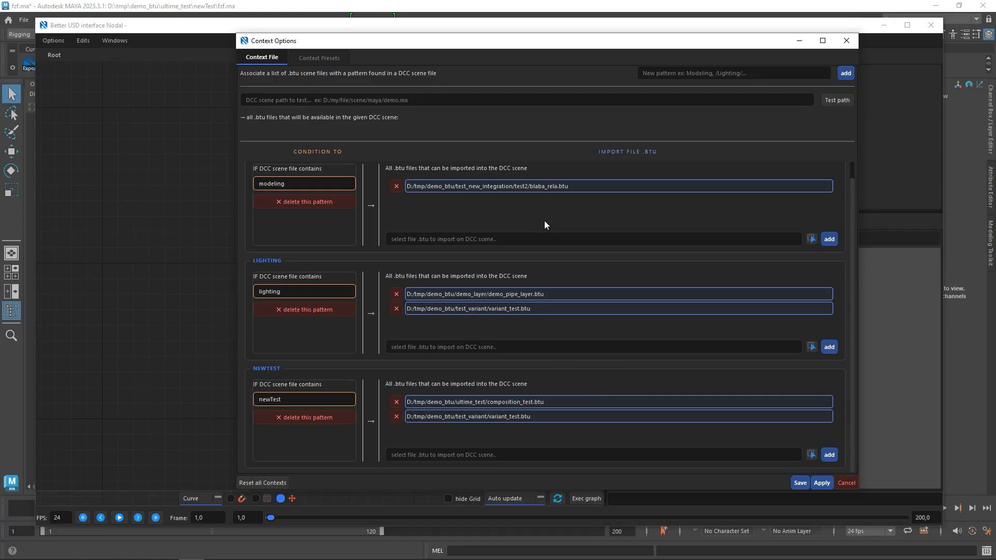
left_click(316, 183)
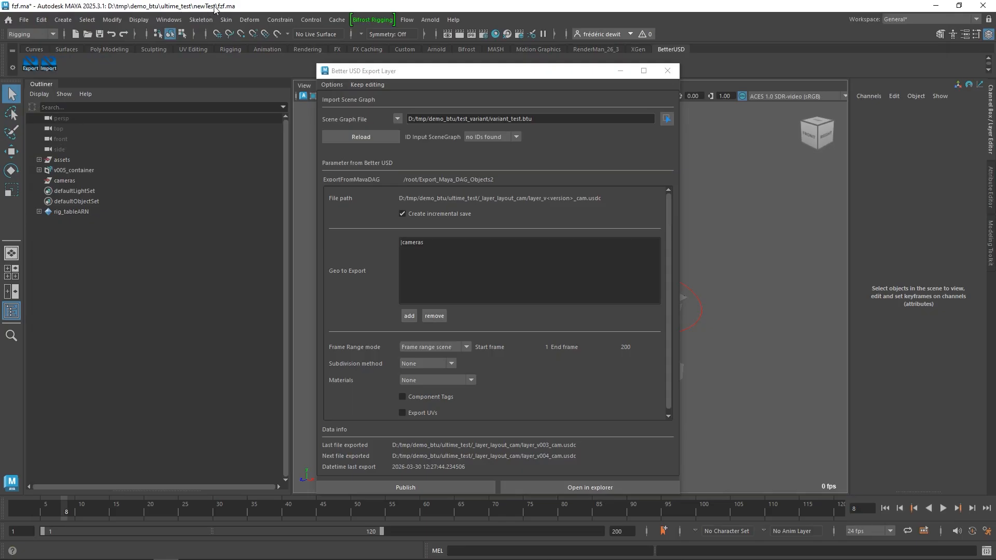
- Save the Maya scene as demo.ma in D:/tmp/demo_btu/ultime_test/lighting/newTest
left_click(23, 19)
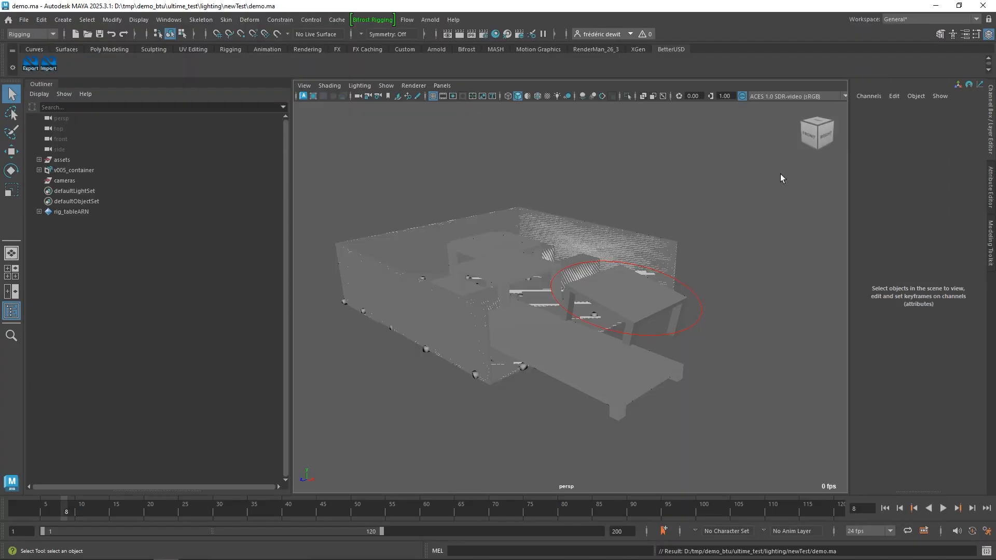
- List the scene graph files offered in the Better USD layer export and compare them with the modeling and lighting patterns in Context Options
left_click(30, 62)
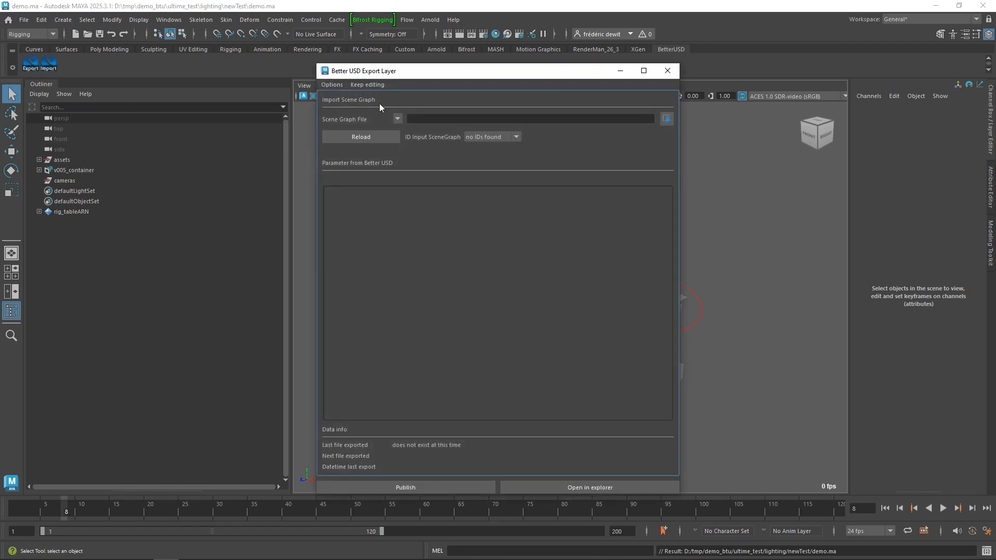
left_click(397, 118)
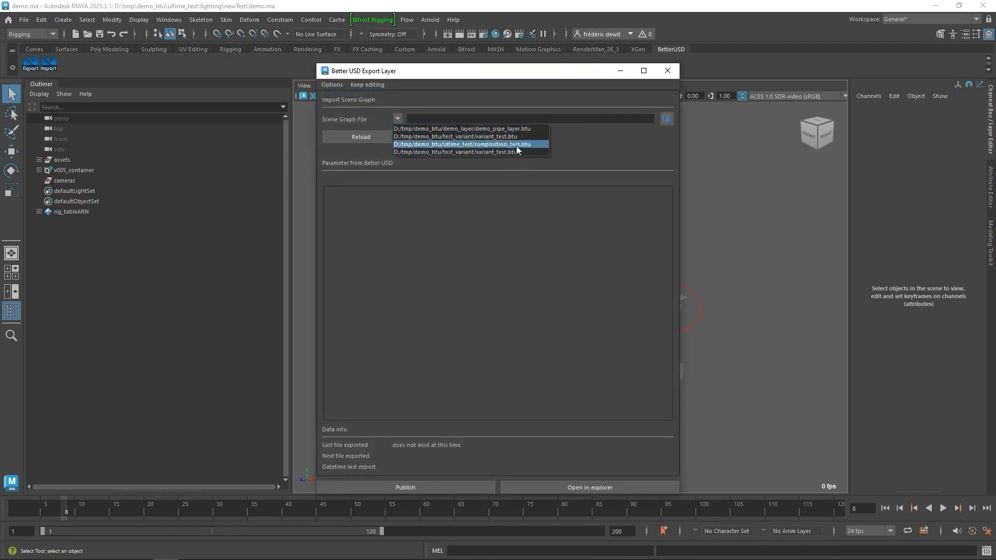
left_click(190, 550)
double_click(302, 184)
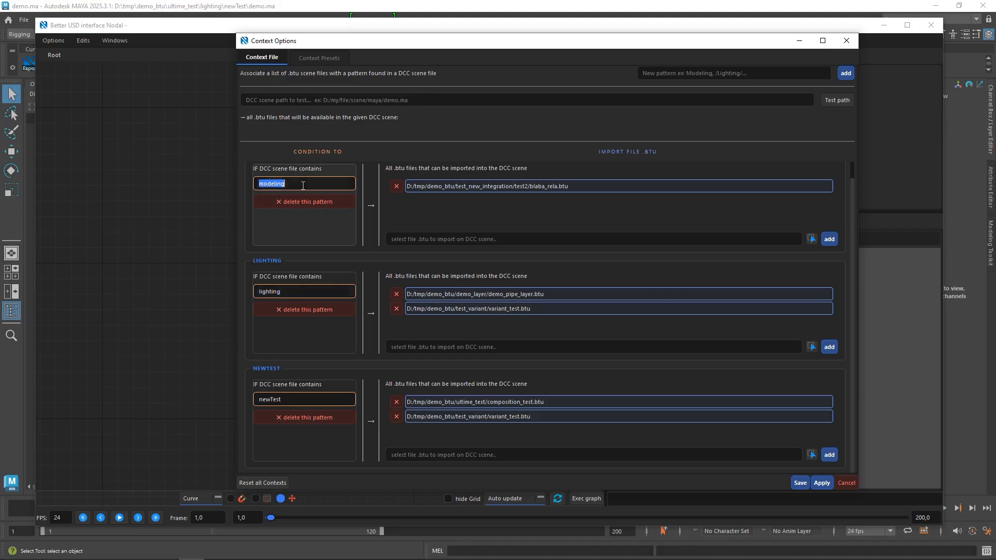
double_click(306, 295)
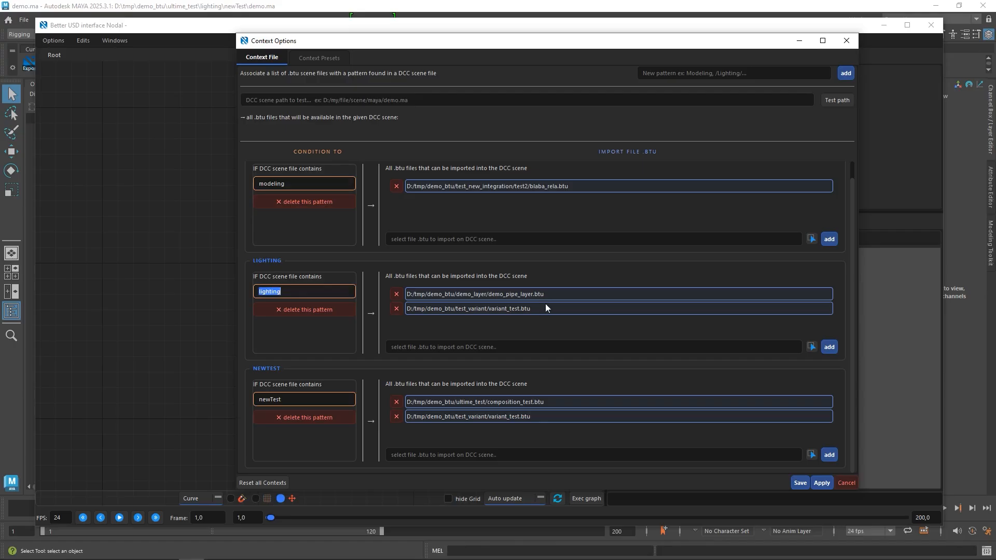
- Try extending the modeling pattern with \zfzpf and delete the modeling, lighting and newTest patterns from the Context Options
left_click(317, 184)
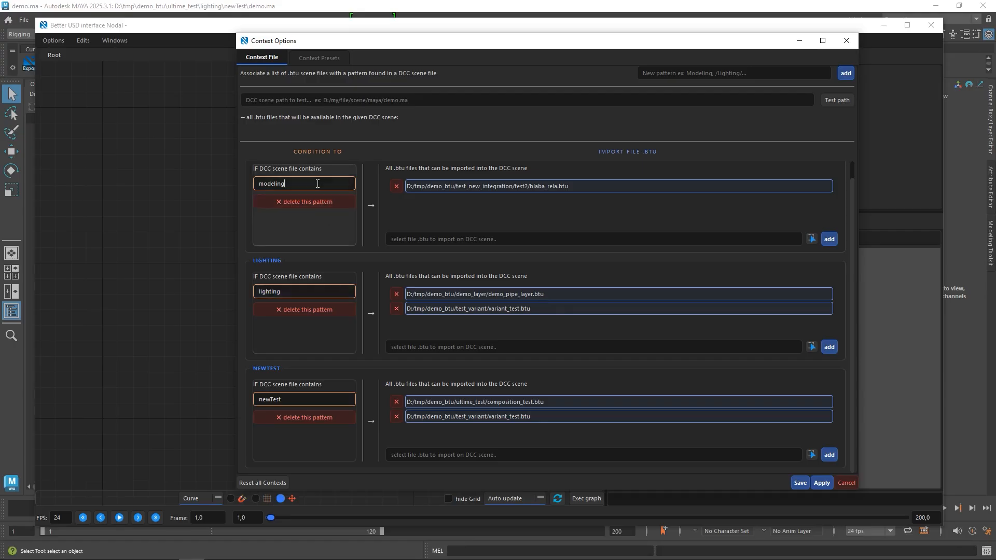
type("\\zfzpf")
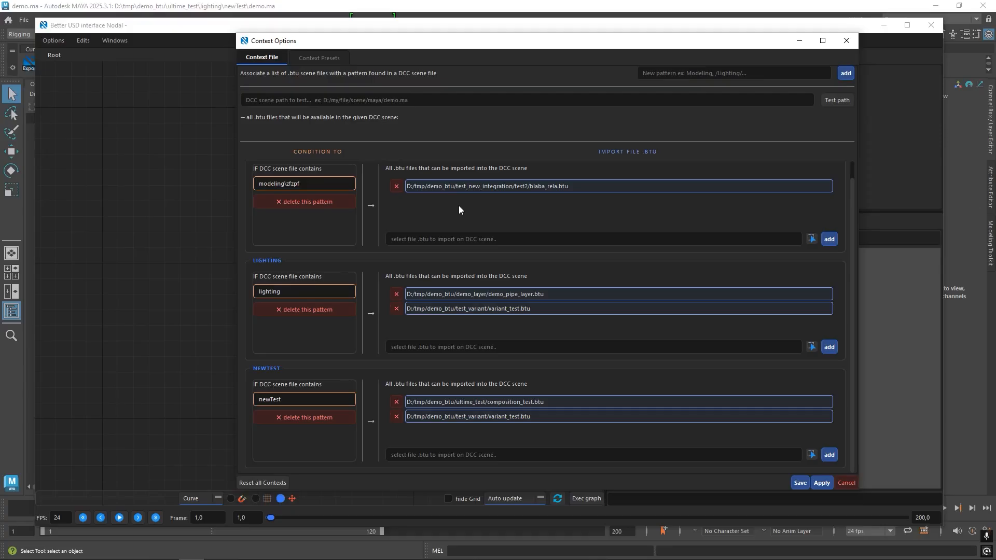
left_click(322, 203)
left_click(311, 219)
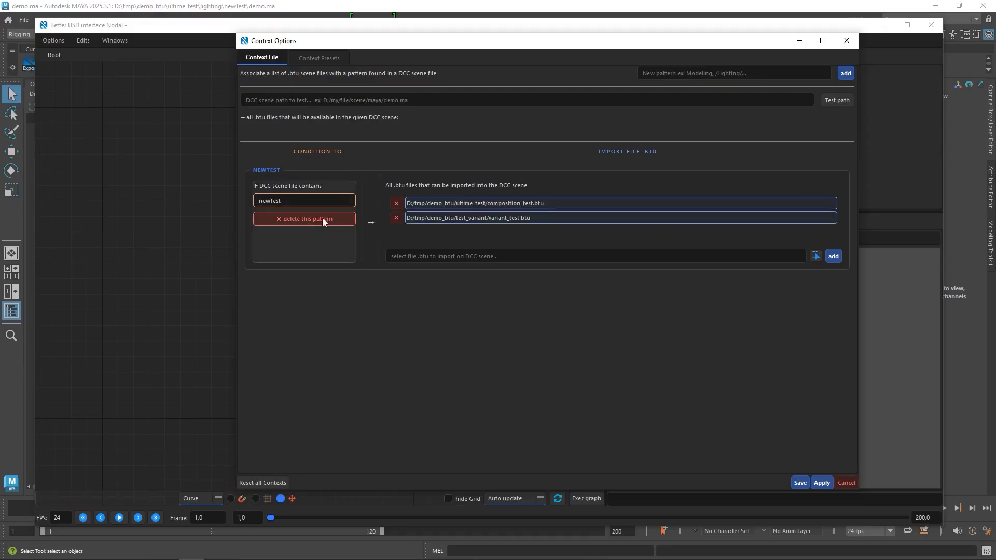
left_click(322, 218)
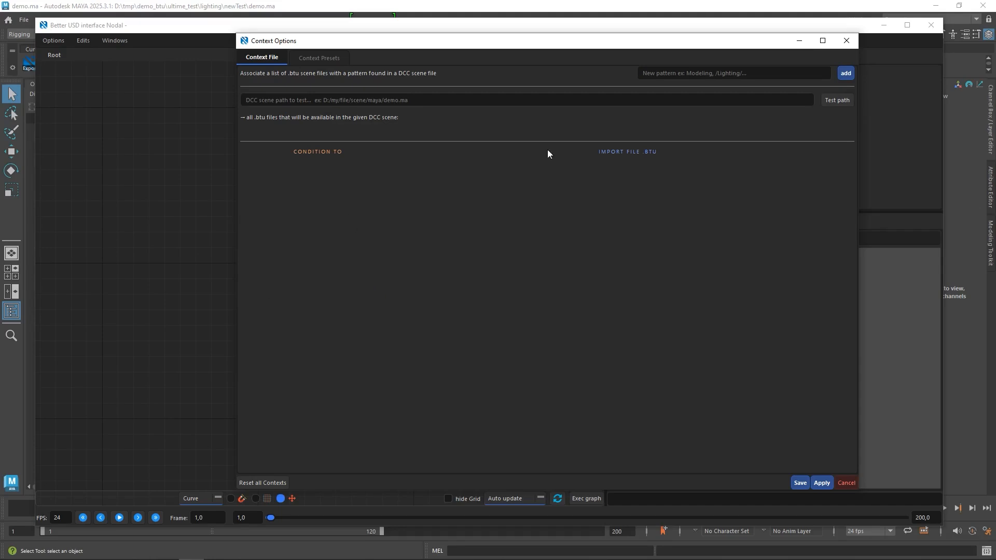
- Add a new scene path pattern named modeling to the Context Options
left_click(734, 76)
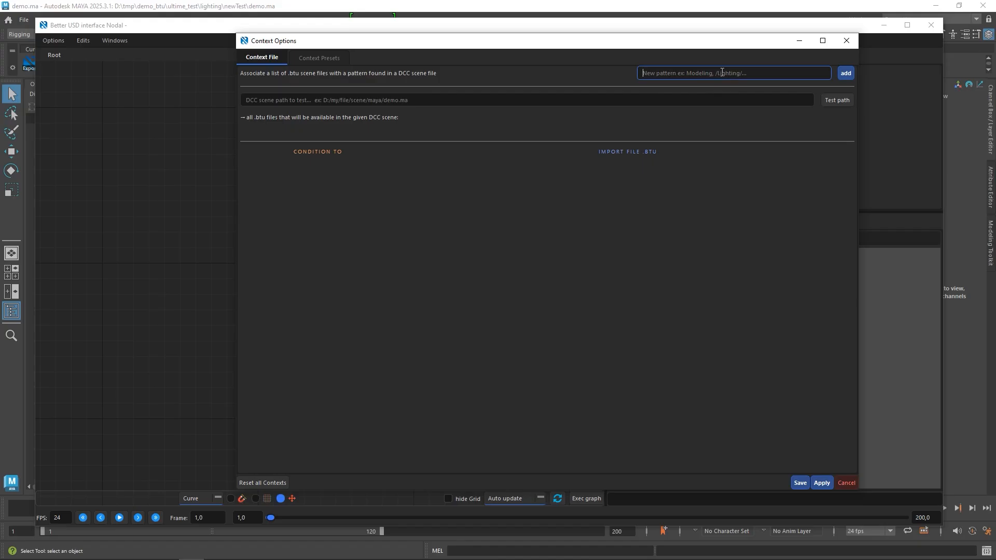
type("modeling")
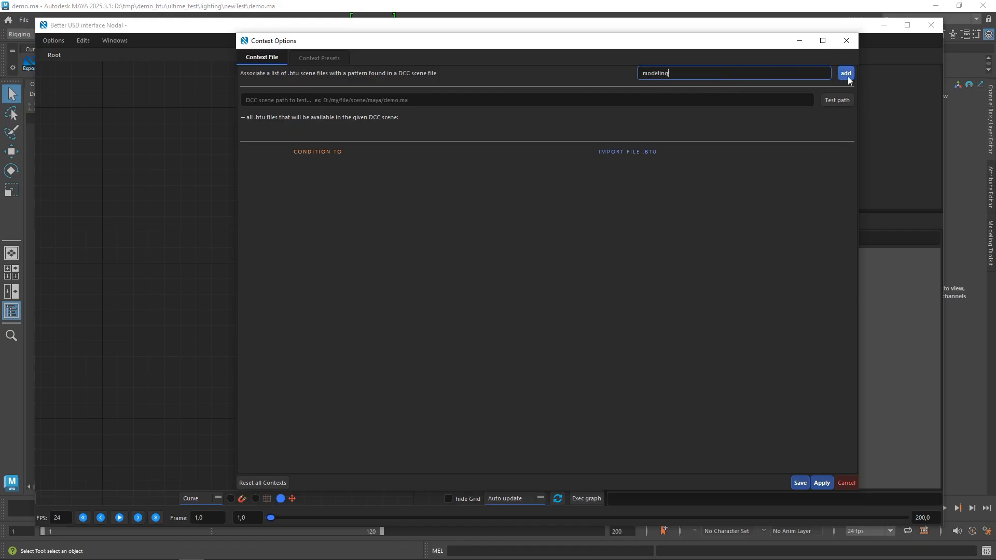
left_click(847, 76)
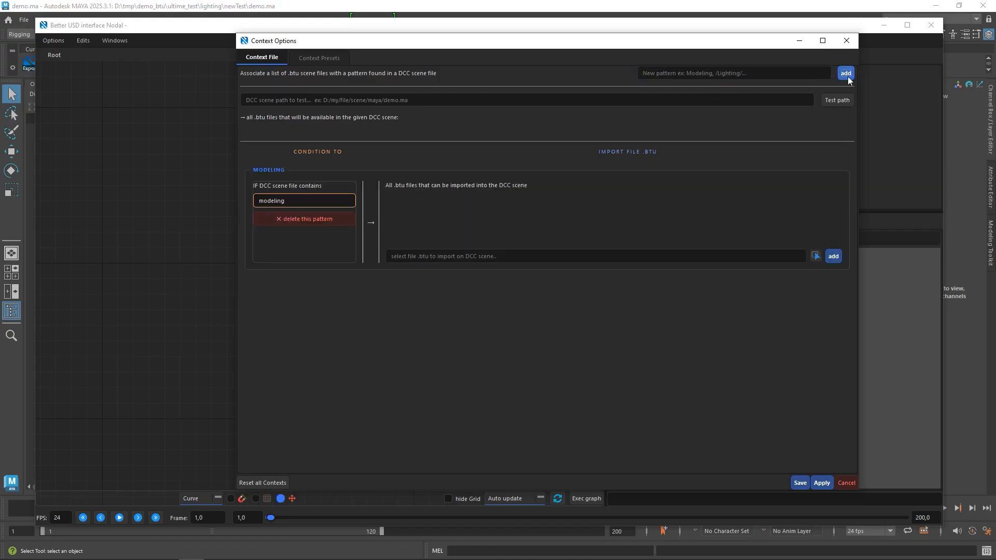
double_click(305, 203)
left_click(455, 254)
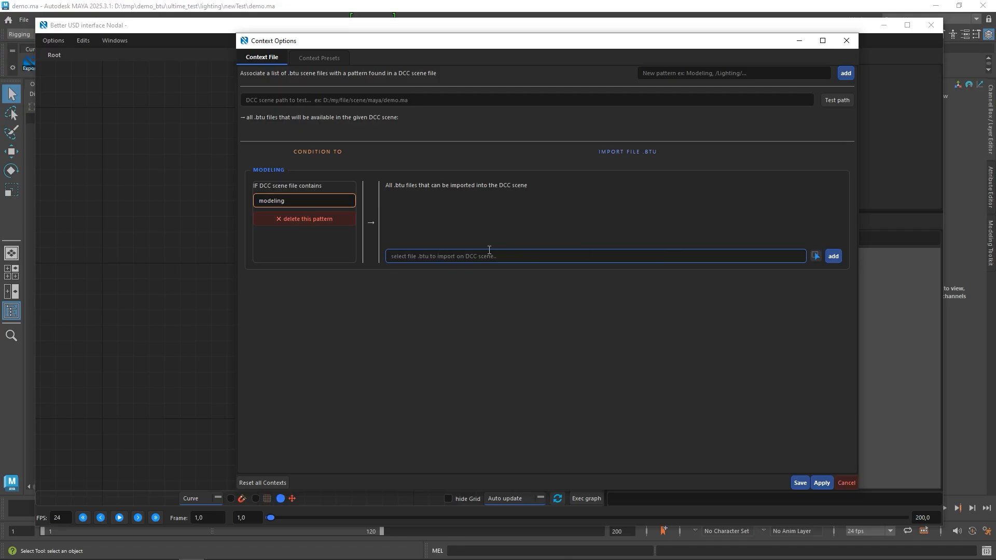
type("im,zlj")
key("ctrl+a")
key("BackSpace")
type("i:/aoj")
type("jjofau/afaf")
key("ctrl+a")
key("BackSpace")
- Associate the file D:/tmp/demo_btu/switch_test.btu with the modeling pattern
left_click(820, 257)
left_click(289, 284)
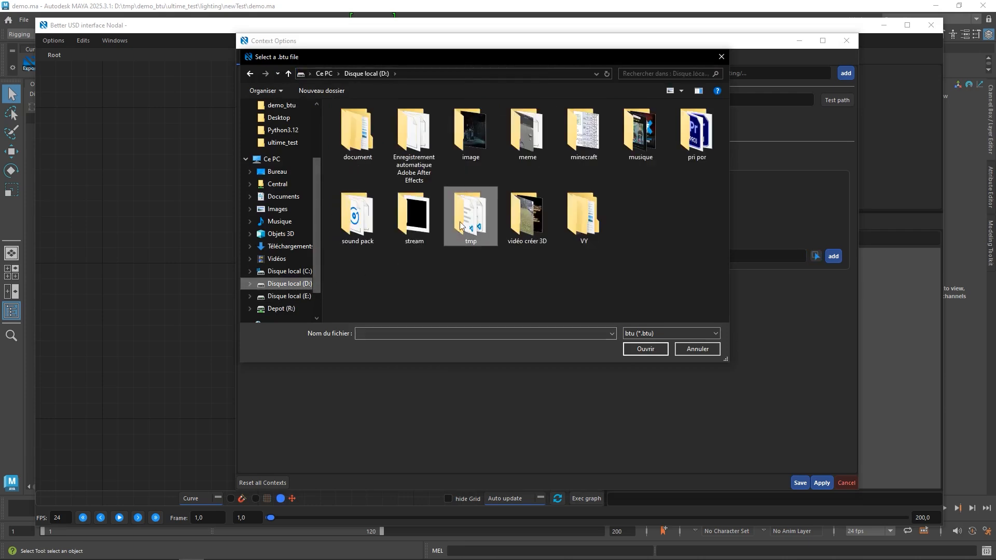
double_click(471, 216)
double_click(422, 158)
scroll(396, 262, "down", 1)
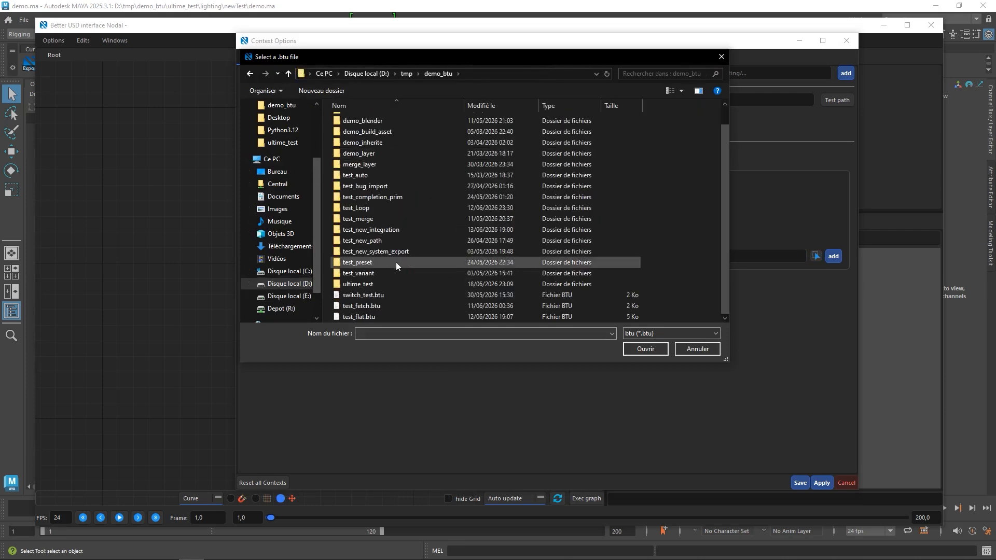
left_click(400, 294)
left_click(645, 348)
left_click_drag(462, 256, 408, 250)
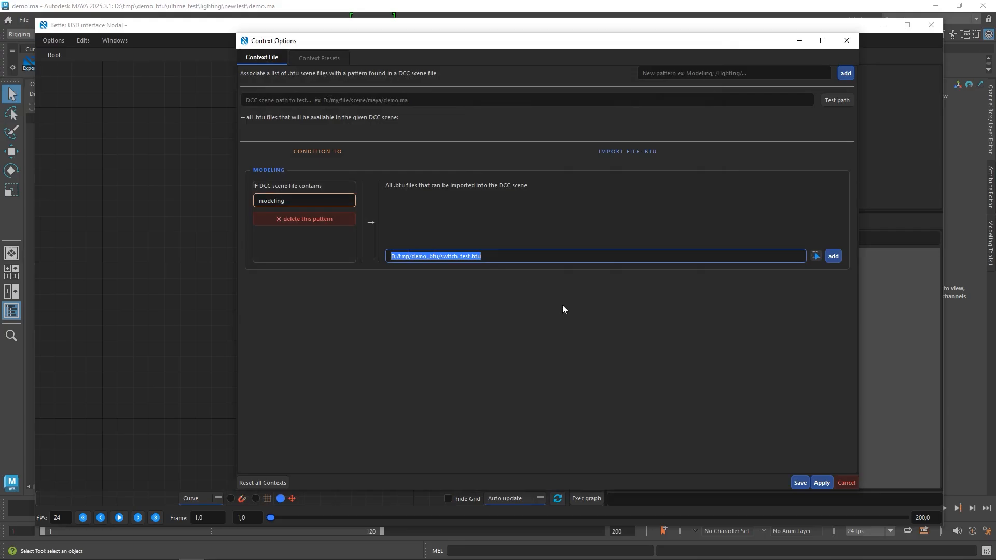
left_click(833, 257)
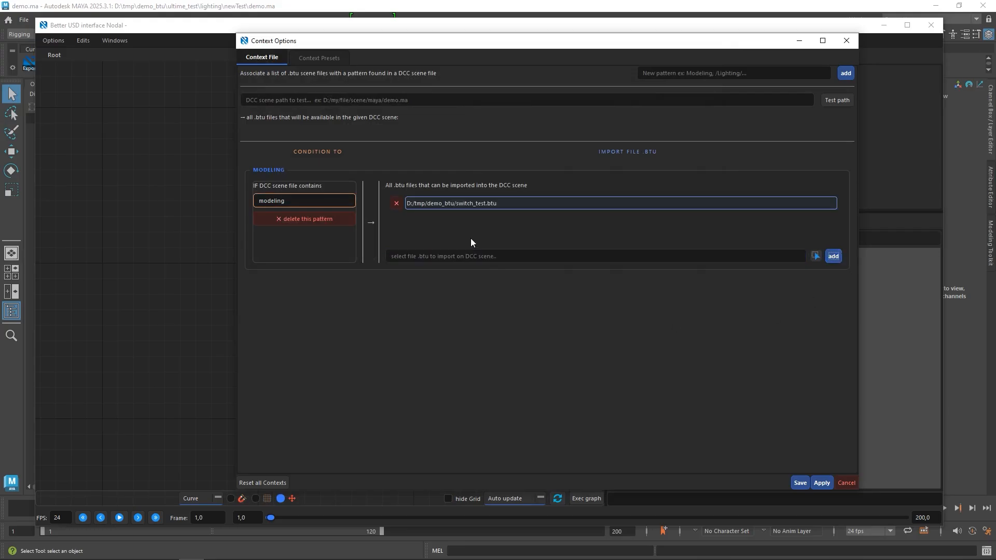
- Add two more scene path patterns, lighting and setDress, to the Context Options
left_click_drag(306, 198, 271, 197)
left_click(312, 200)
left_click(718, 74)
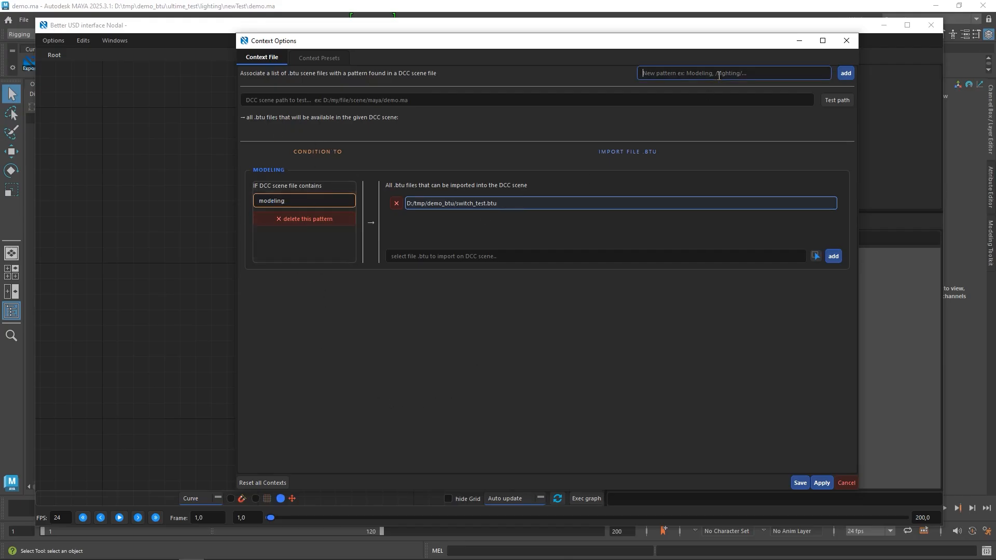
type("lighting")
left_click(845, 77)
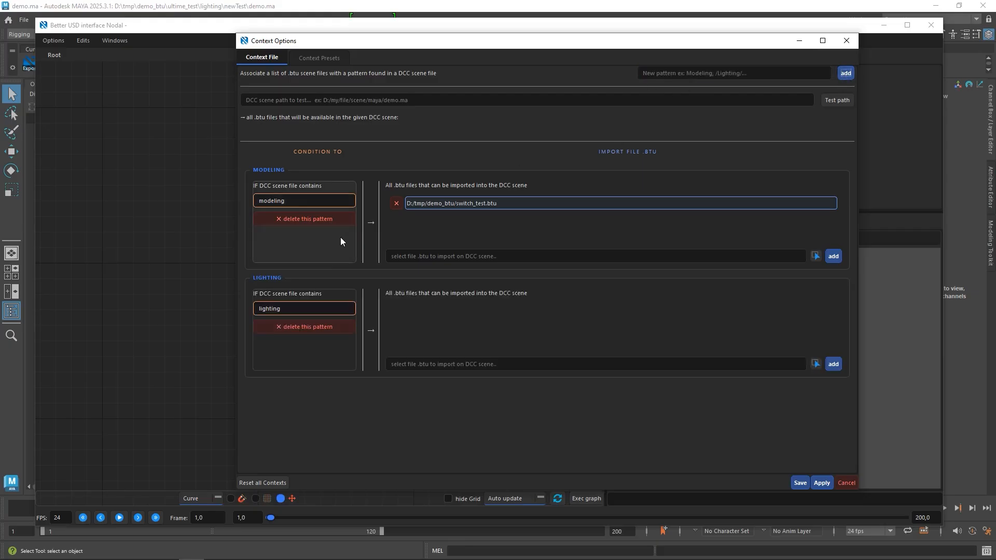
left_click(670, 73)
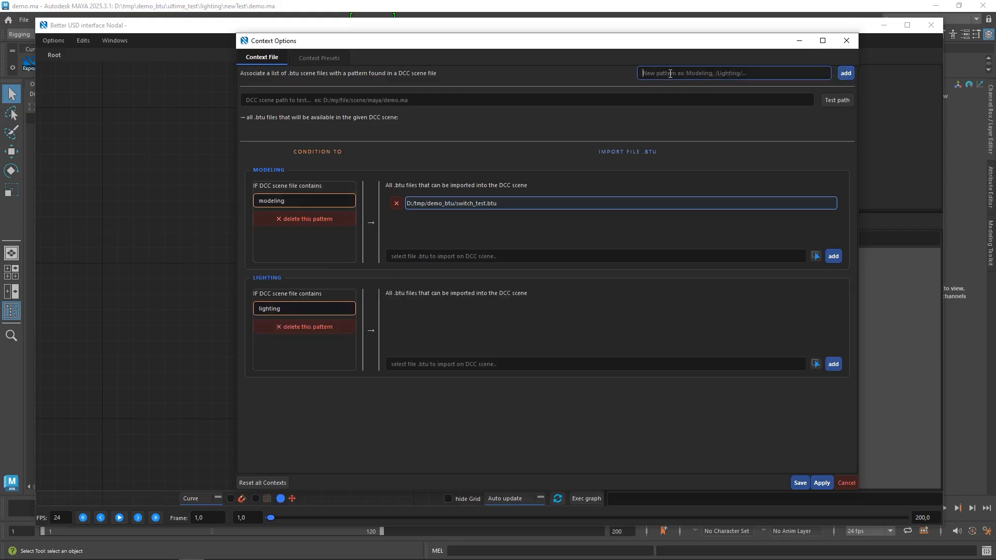
type("setDress")
left_click(842, 76)
scroll(322, 406, "down", 1)
- Add a multi-folder scene path pattern ultime_test\lighting\newTest to the Context Options
left_click(686, 73)
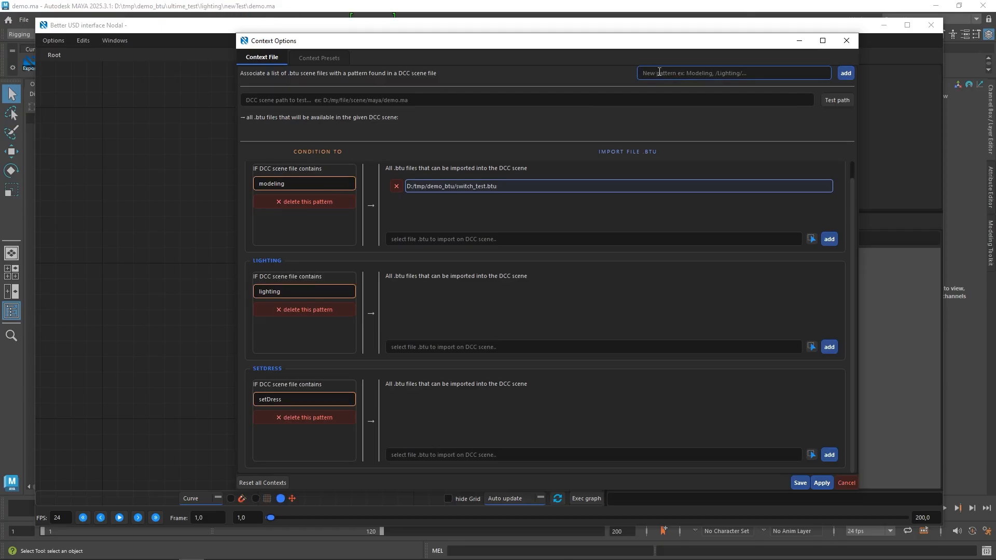
type("ut")
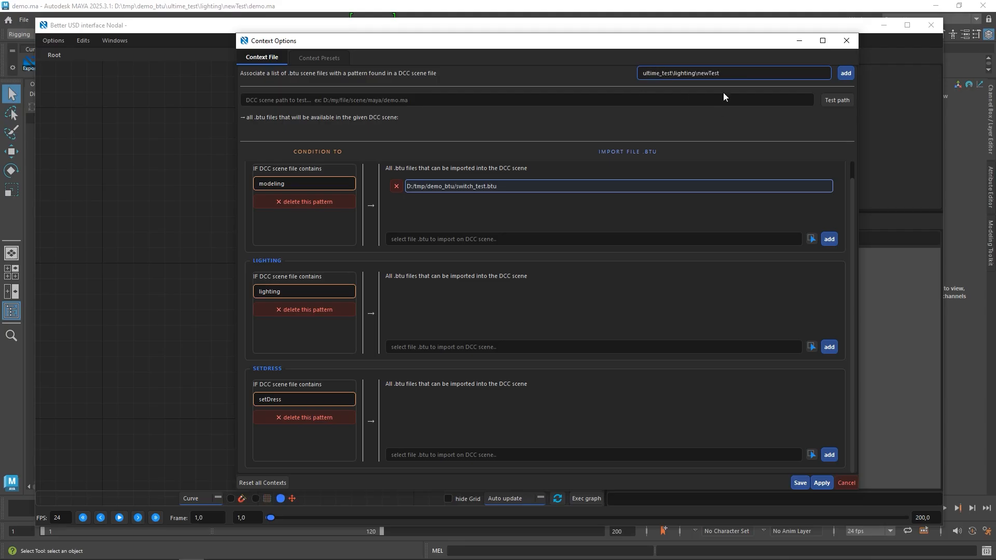
left_click(845, 76)
scroll(393, 253, "down", 3)
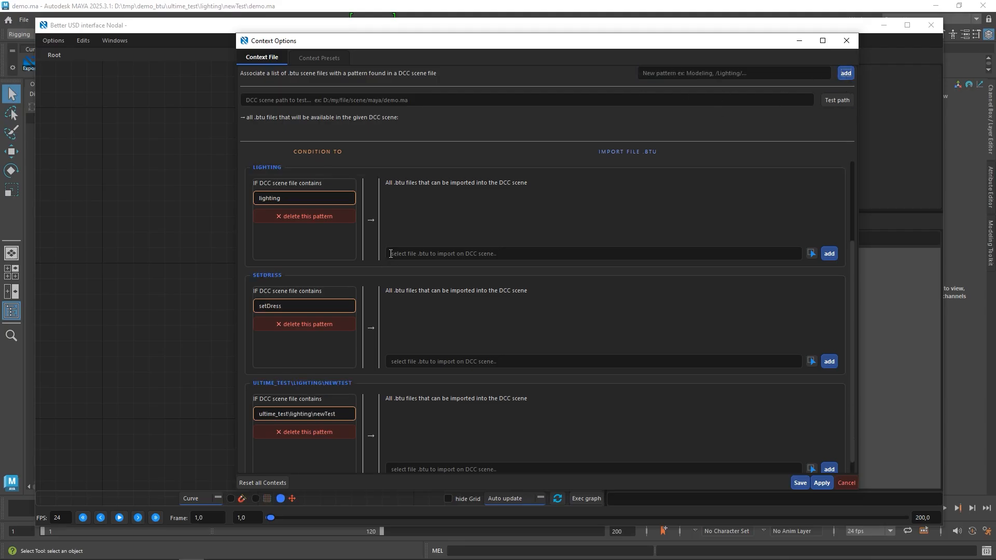
left_click_drag(339, 415, 237, 390)
scroll(355, 419, "down", 1)
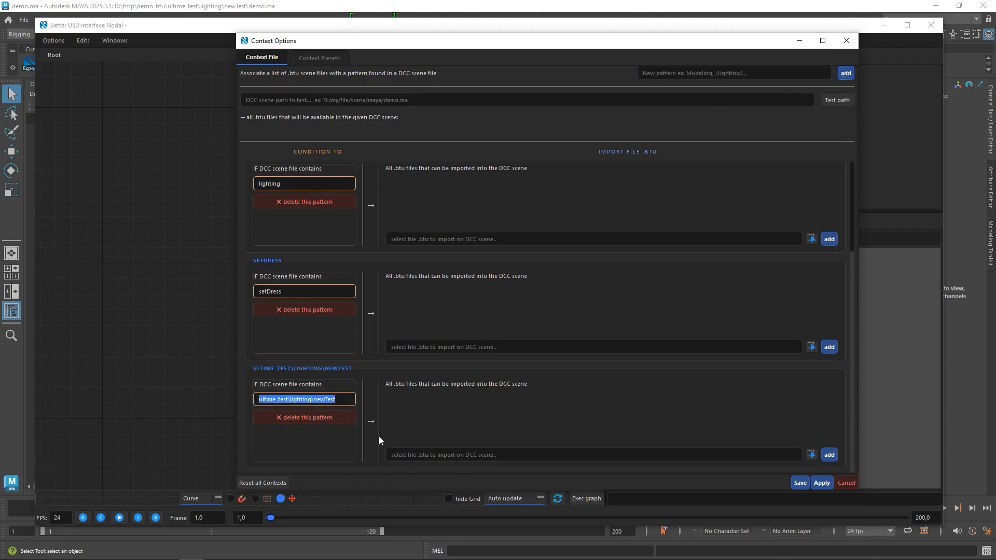
- Choose D:/tmp/demo_btu/ultime_test/composition_test.btu for the ultime_test\lighting\newTest pattern and save the Context Options
left_click(812, 457)
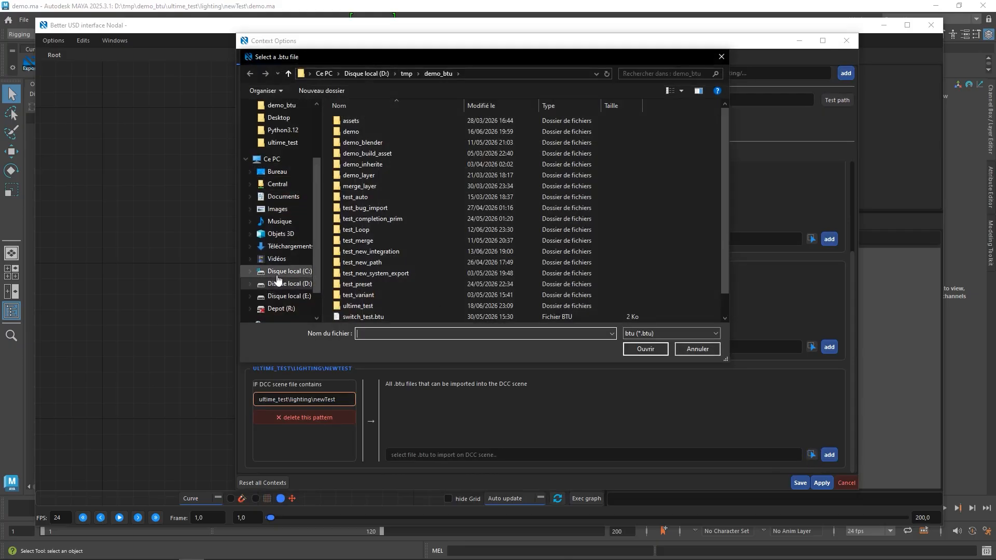
double_click(387, 284)
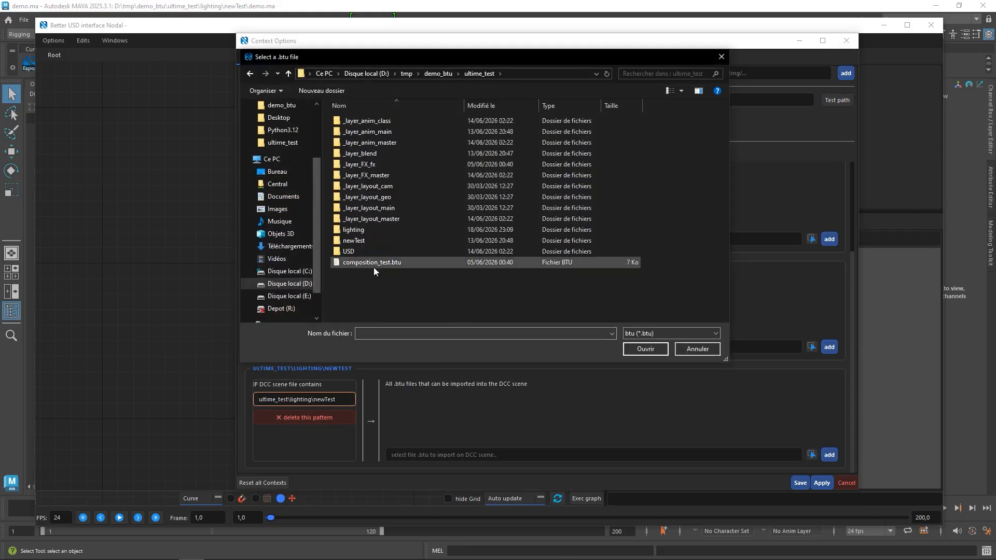
left_click(416, 264)
left_click(646, 348)
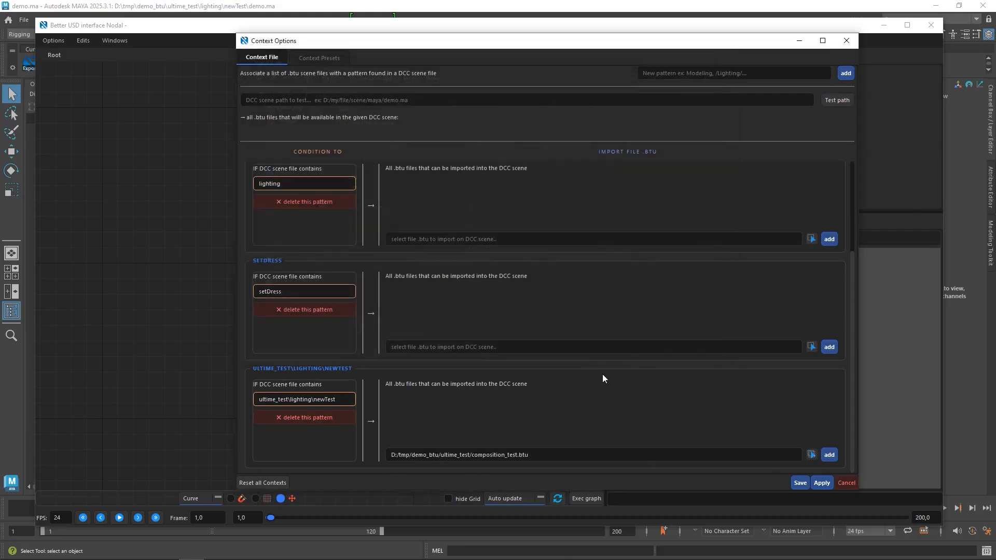
left_click(800, 483)
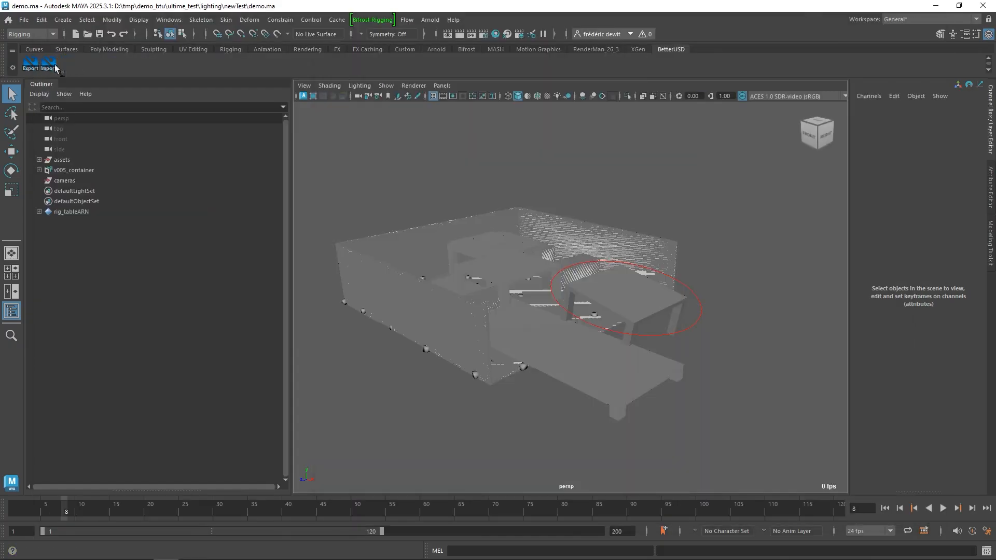
- Reopen the Better USD layer export in Maya and choose the first scene graph file offered
left_click(36, 66)
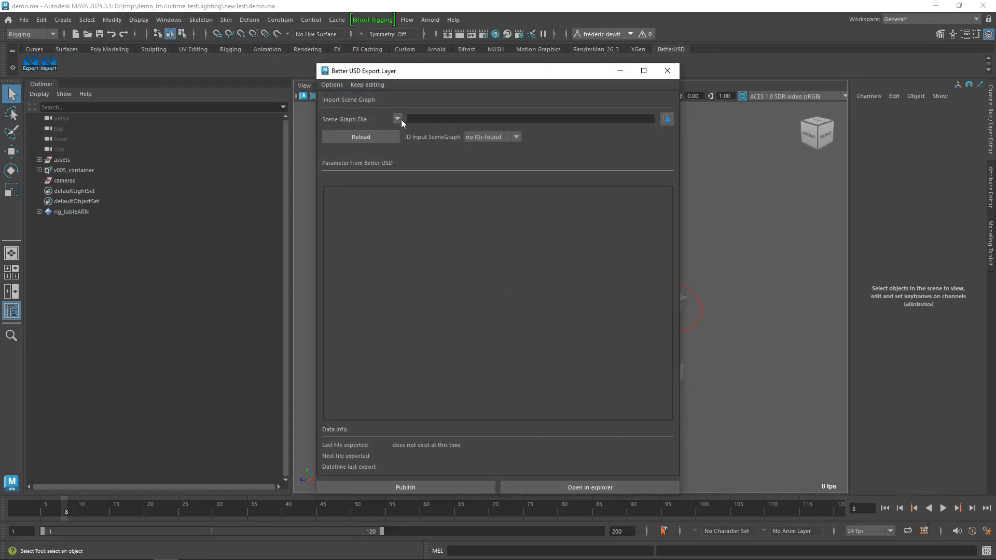
left_click(401, 119)
left_click(490, 129)
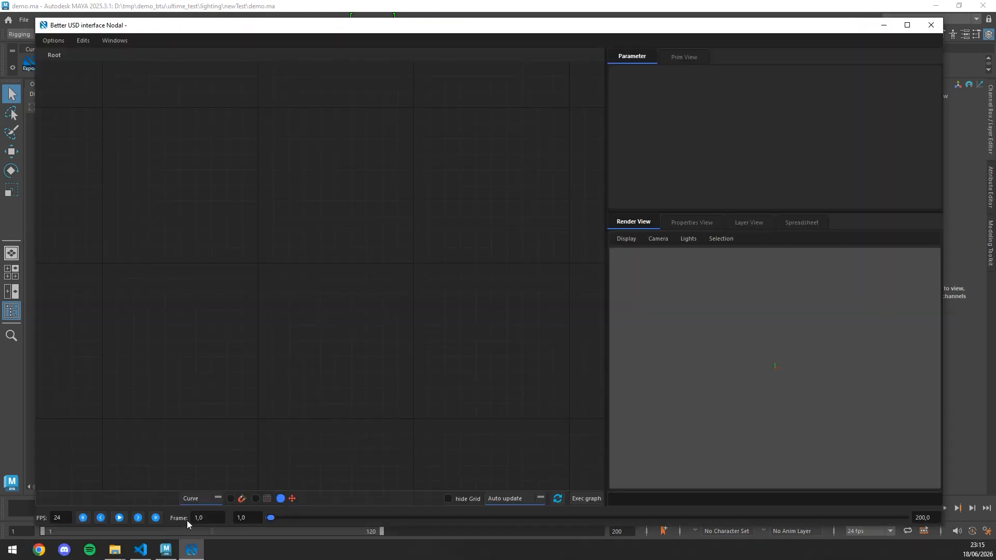
- Reopen the Context Options, examine the ultime_test/lighting/newTest pattern with its .btu file, and go to the DCC scene path test
left_click(99, 42)
left_click(149, 68)
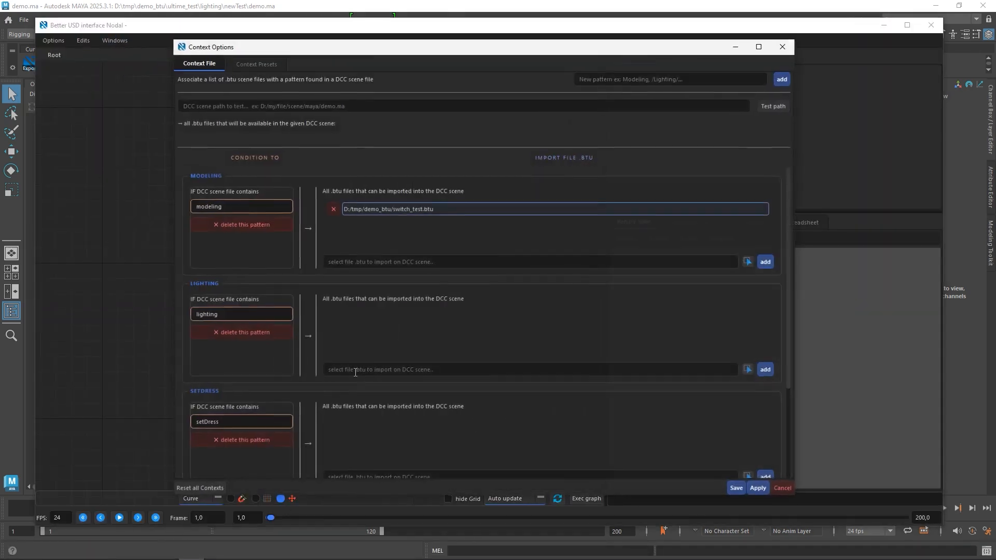
scroll(353, 373, "down", 4)
left_click_drag(276, 405, 195, 405)
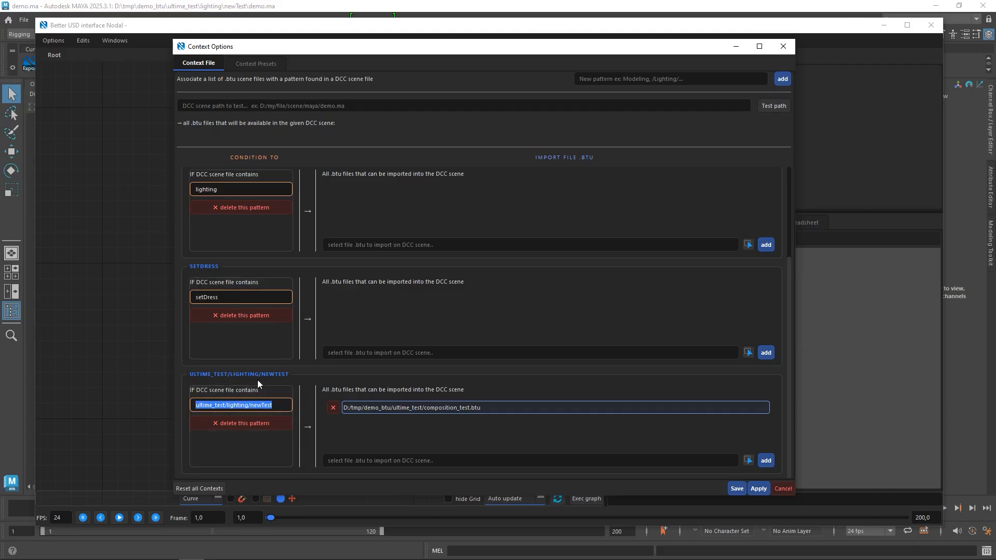
left_click(279, 403)
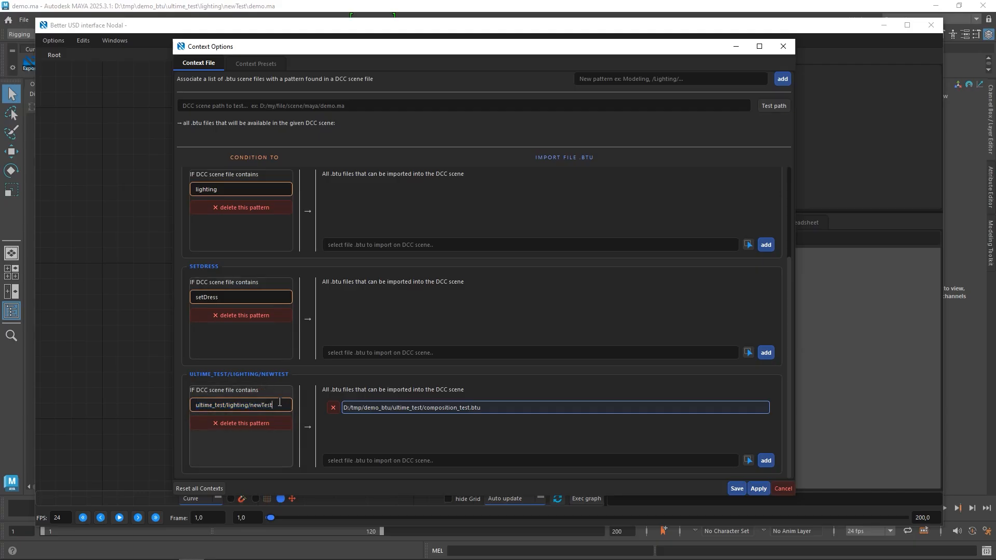
scroll(279, 402, "up", 1)
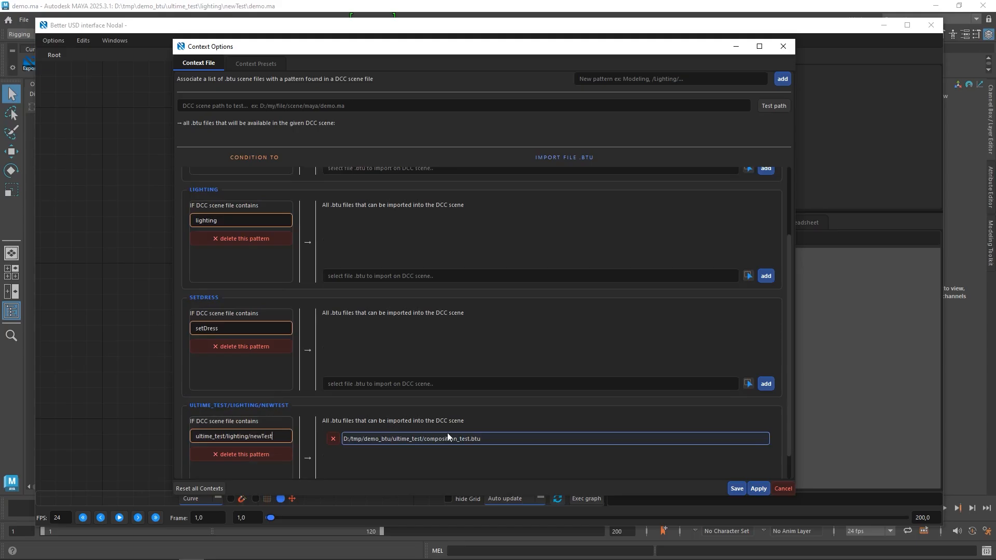
scroll(442, 434, "down", 1)
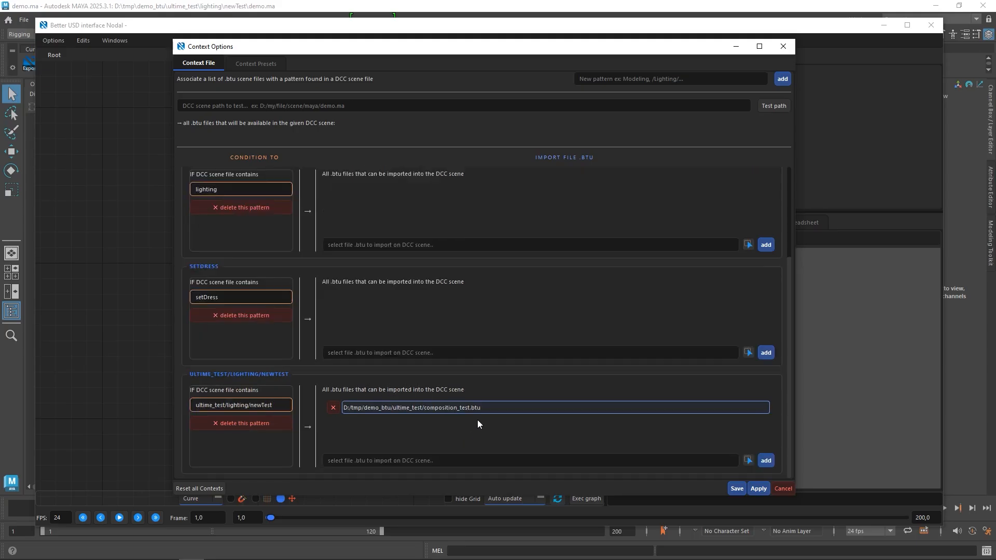
left_click(470, 110)
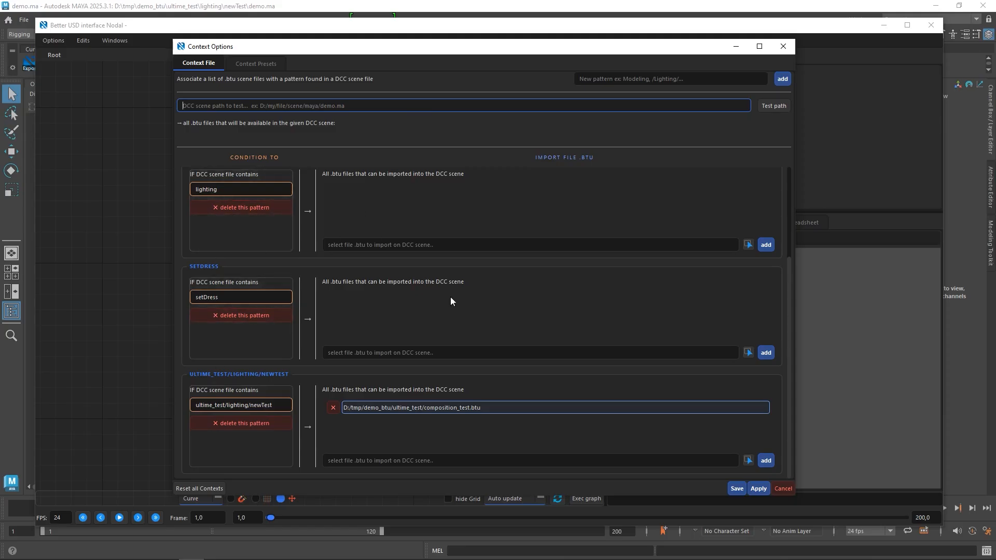
- Associate D:/tmp/demo_btu/test_variant/variant_test.btu with the lighting pattern in the Context Options
scroll(314, 328, "up", 3)
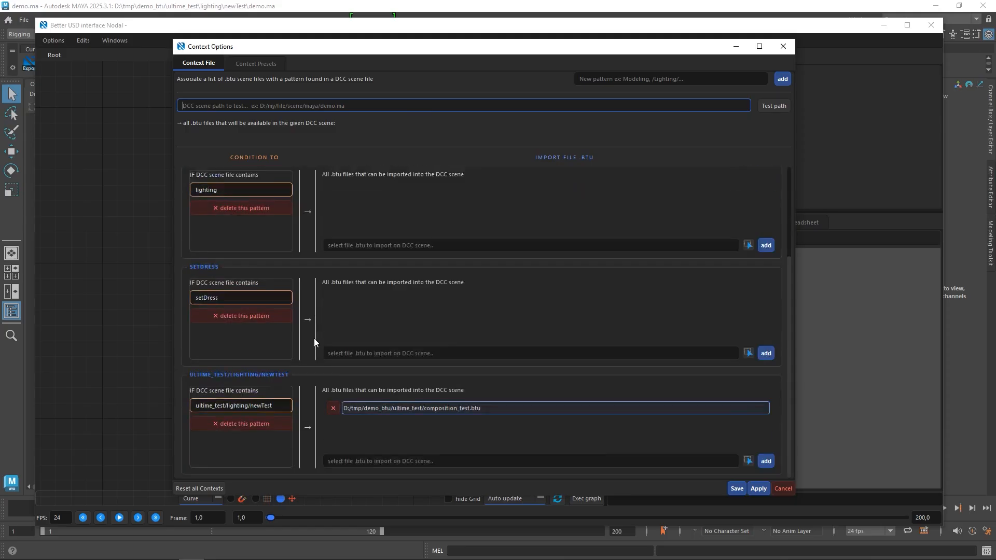
left_click(748, 307)
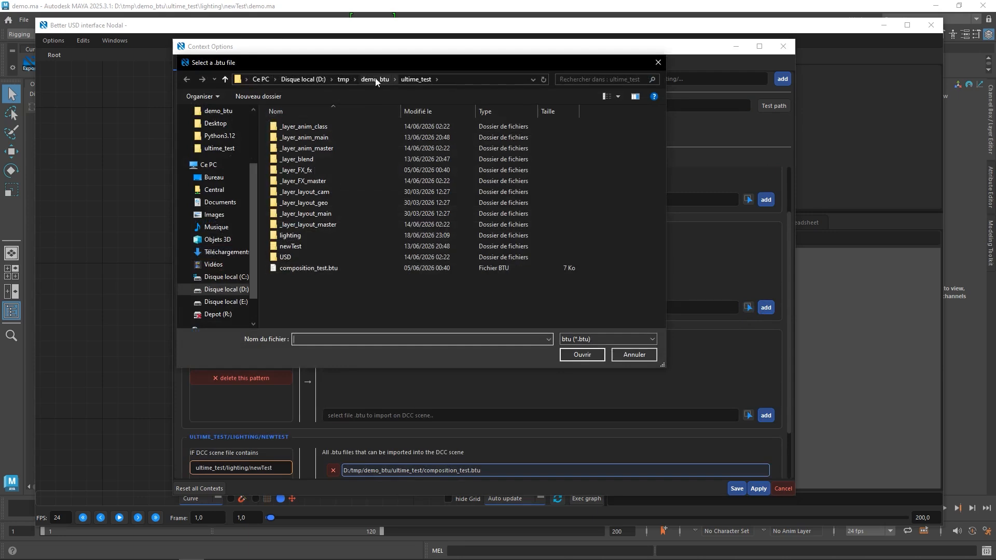
left_click(374, 79)
double_click(290, 305)
left_click(306, 138)
left_click(595, 356)
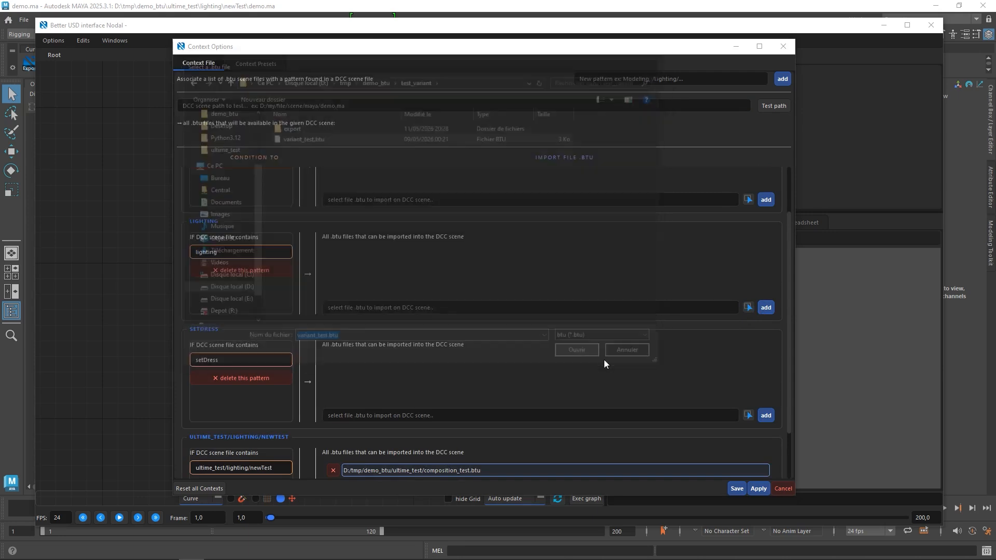
- Associate D:/tmp/demo_btu/demo_inherite/demo_inheritebrute.btu with the setDress pattern
left_click(747, 307)
left_click(374, 79)
double_click(323, 173)
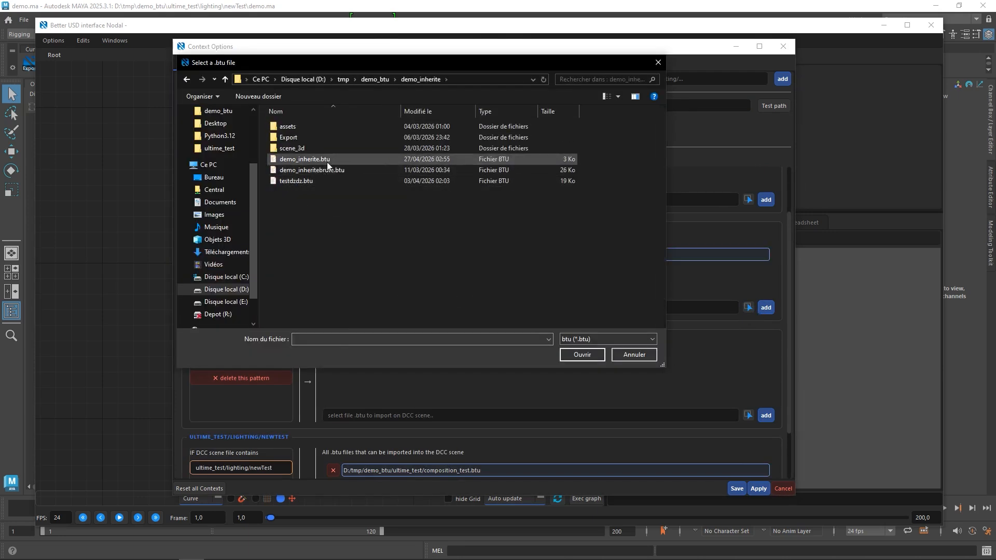
left_click(321, 170)
left_click(581, 354)
scroll(319, 320, "down", 4)
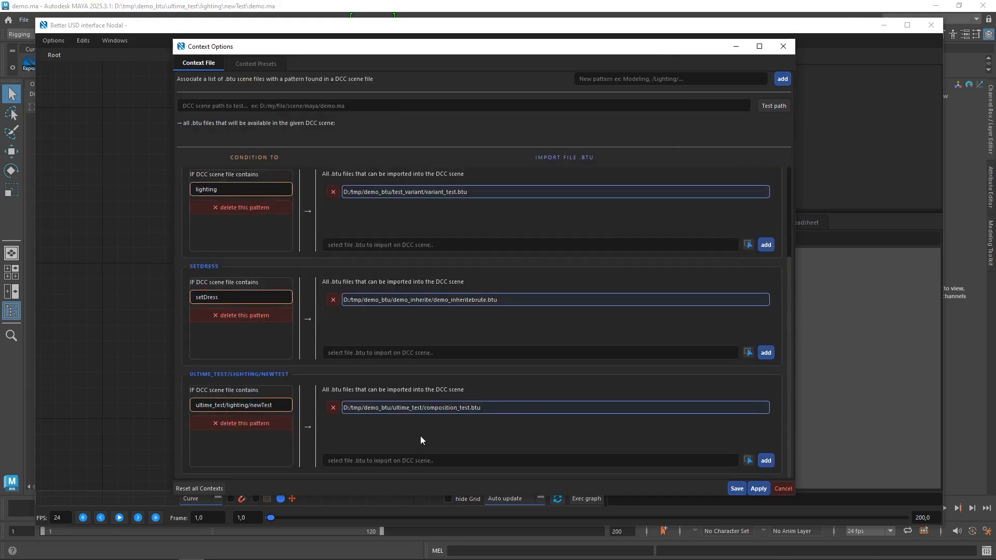
- Test the DCC scene path d:/tmp/modeling/character/velo.ma and compare it with the modeling pattern's entry
left_click(307, 107)
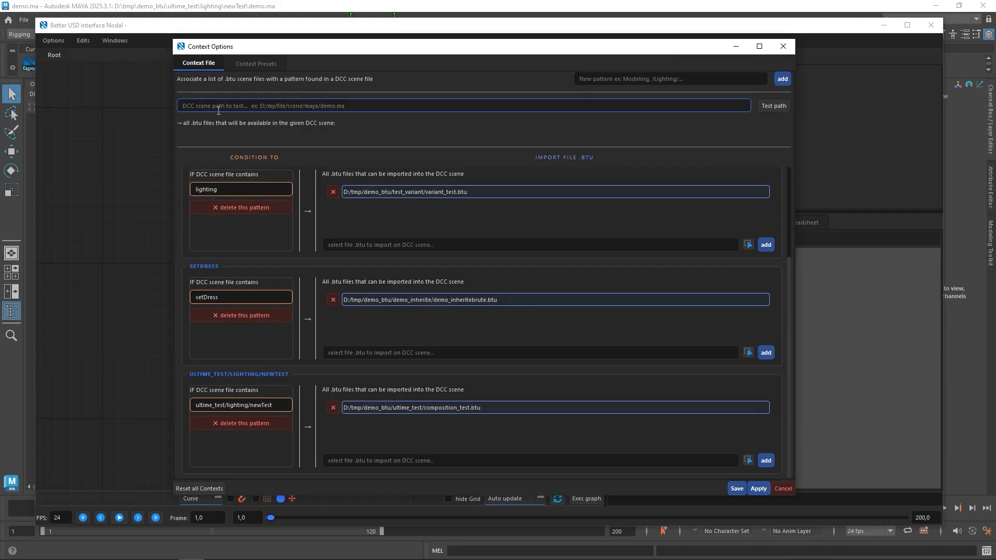
scroll(270, 256, "up", 2)
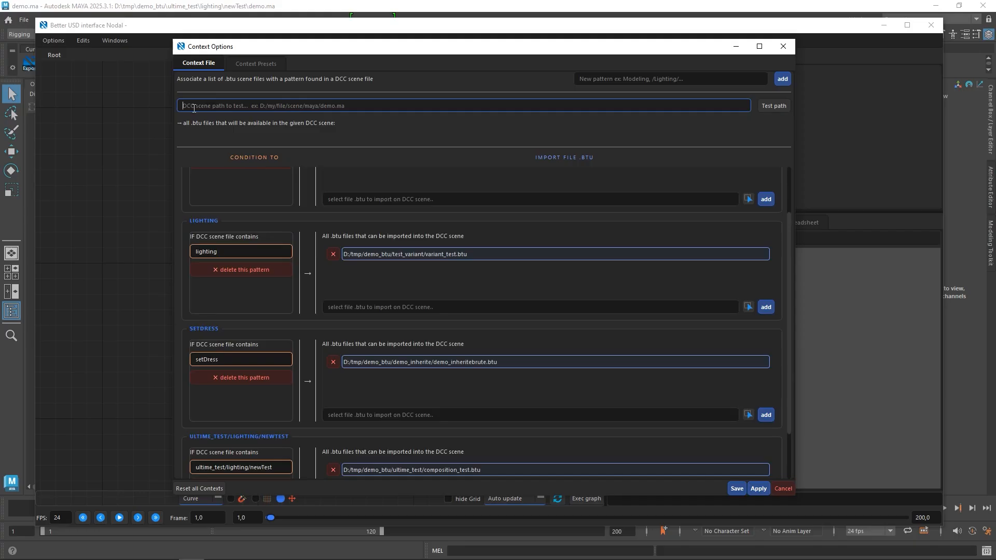
type("d:")
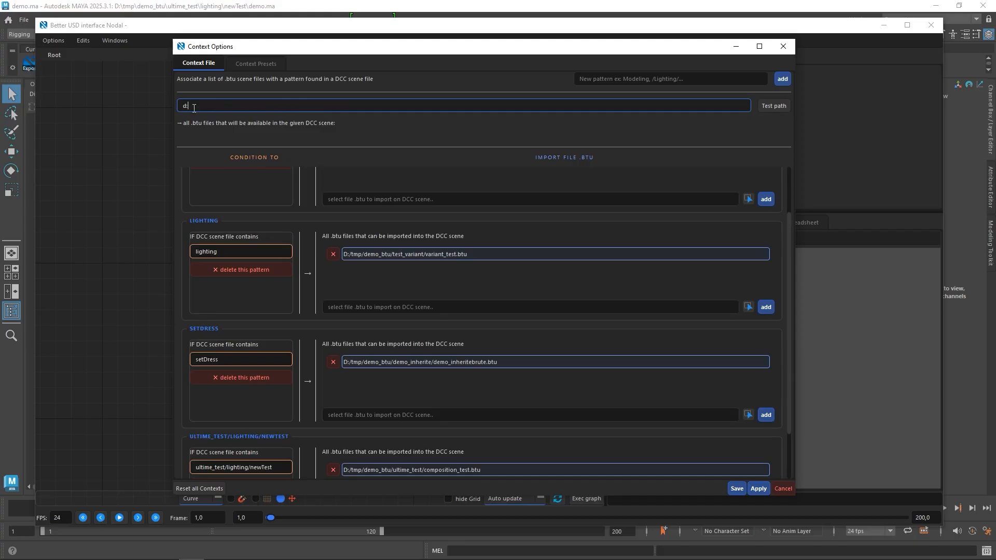
type("/tmp/modeling/character/velo.ma")
left_click(780, 110)
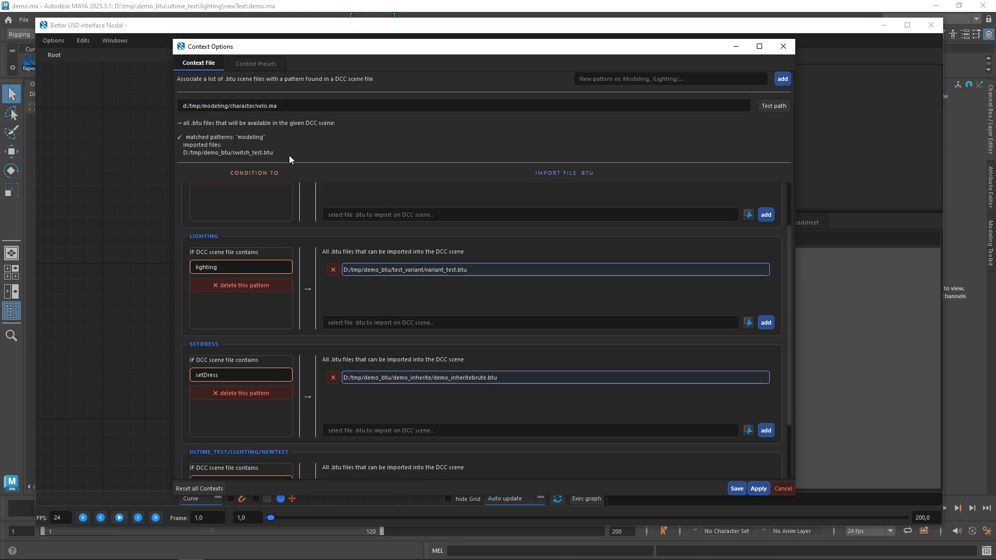
left_click_drag(278, 106, 167, 107)
left_click_drag(313, 106, 175, 106)
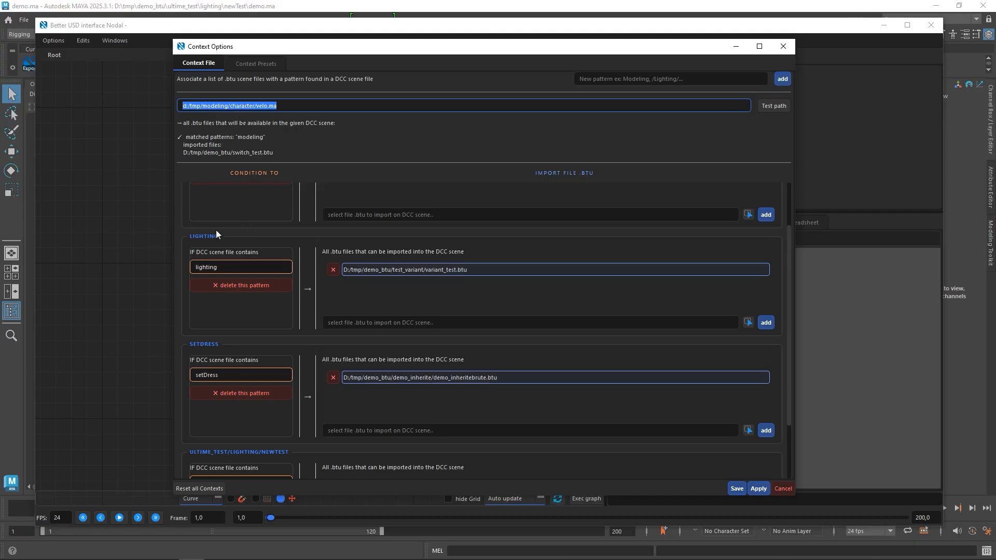
left_click(288, 217)
scroll(279, 215, "up", 2)
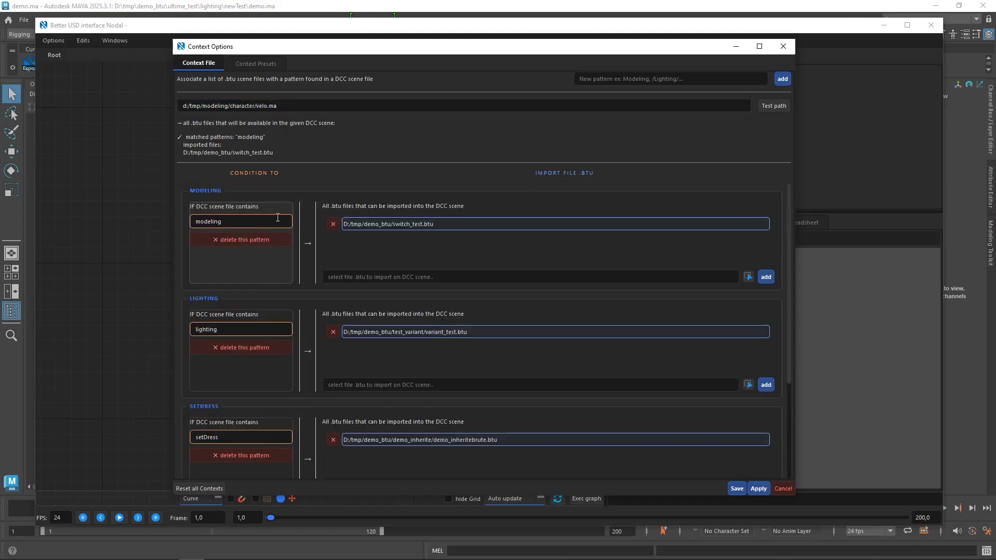
- Add a characters pattern and associate D:/tmp/demo_btu/demo_inherite/testdzdz.btu with it
left_click(627, 75)
type("animation")
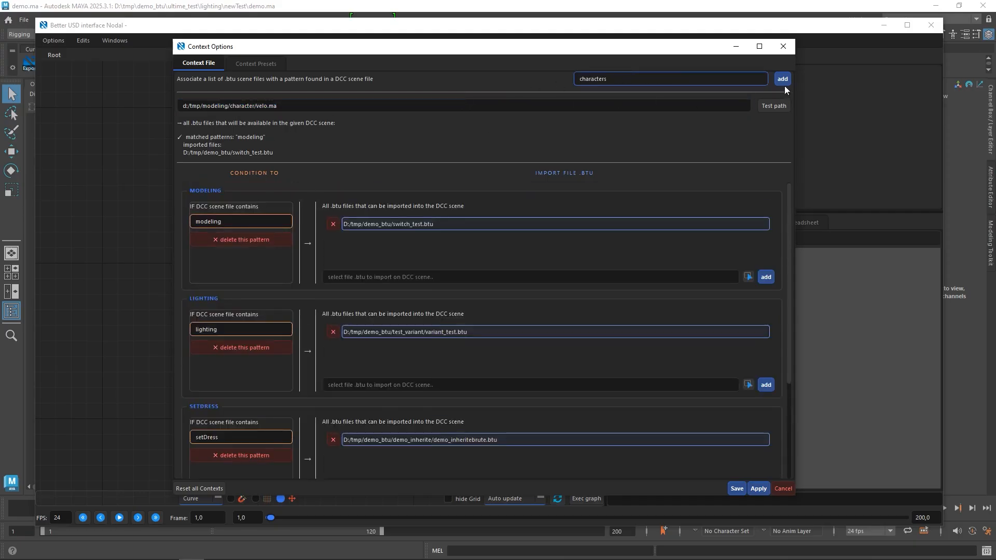
left_click(782, 81)
scroll(314, 362, "down", 8)
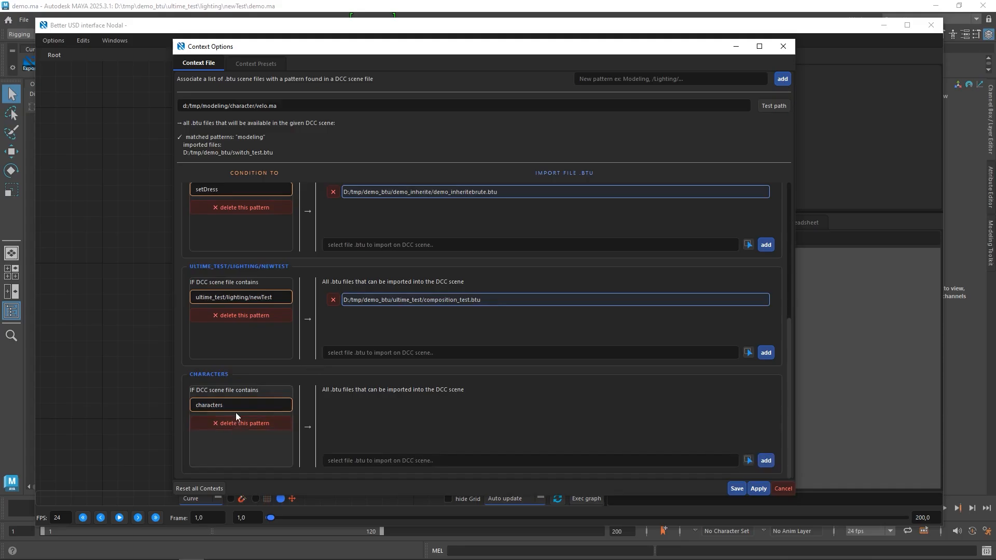
left_click(762, 461)
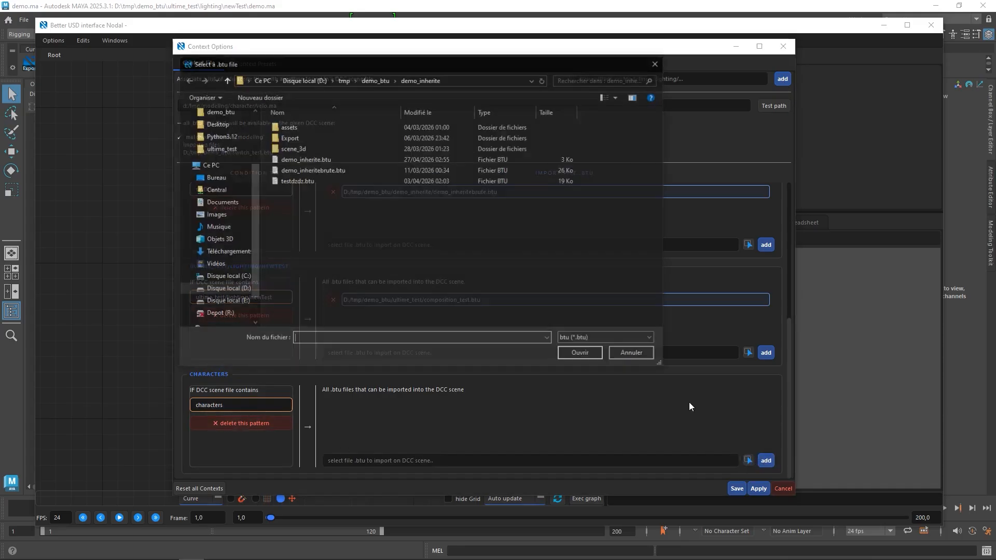
left_click(332, 181)
key("Return")
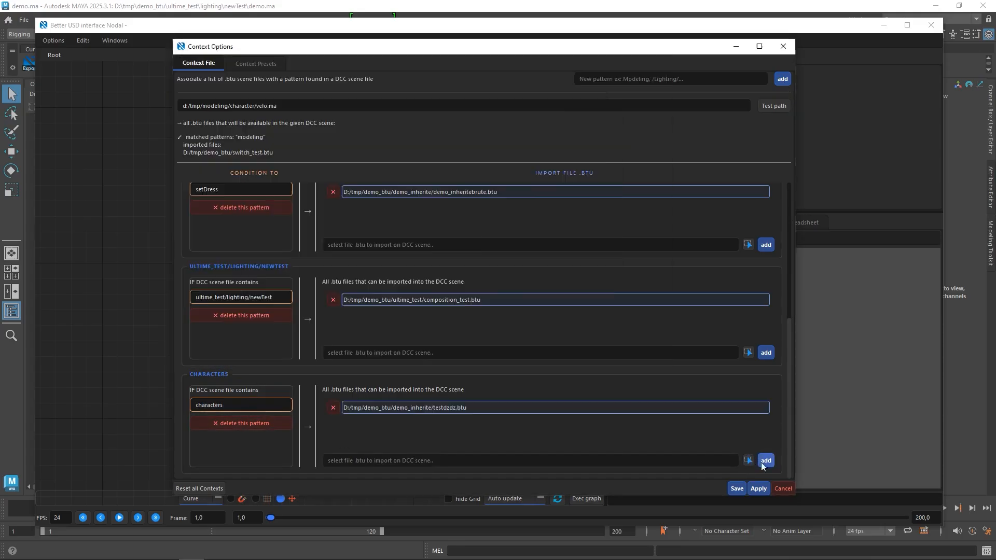
- Test the DCC scene path d:/tmp/modeling/characters/velo.ma against the modeling and characters patterns
left_click(203, 106)
type("chaaract")
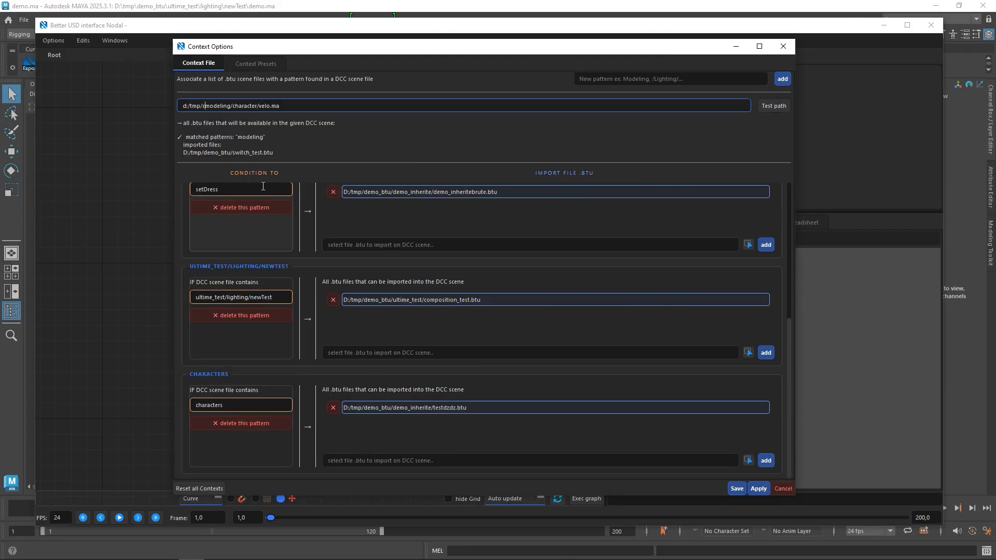
key("BackSpace")
key("BackSpace")
key("BackSpace")
left_click(782, 105)
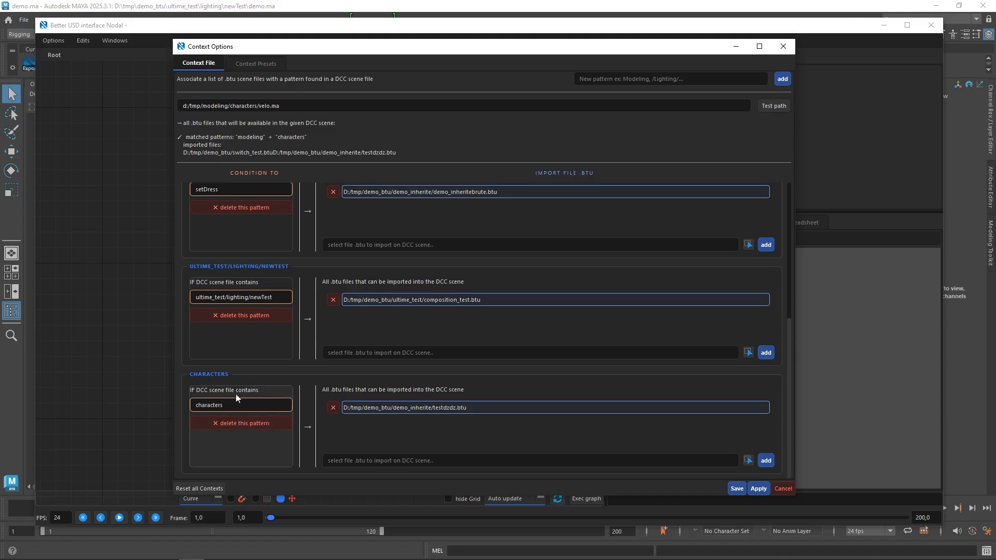
scroll(239, 433, "up", 5)
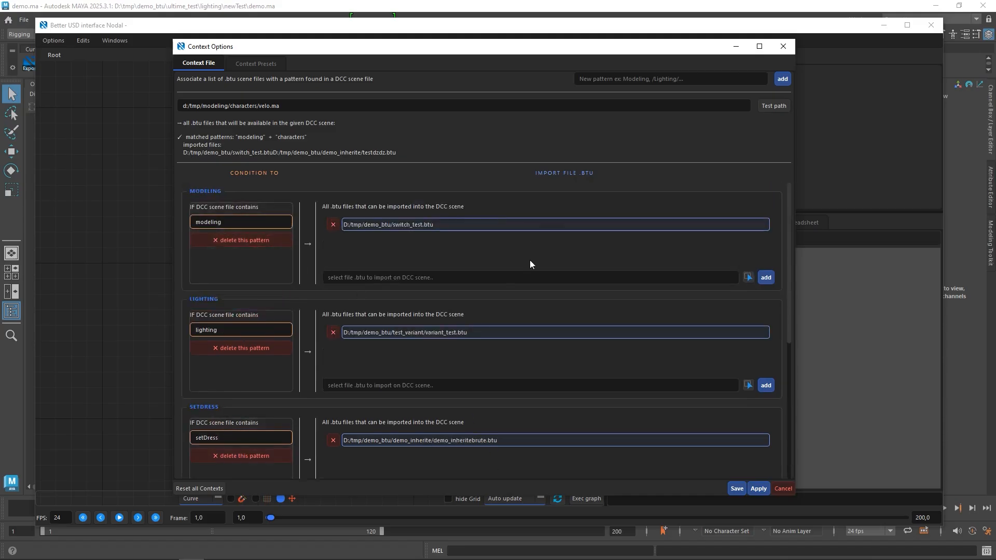
- Test the deliberately misspelled DCC scene path d:/tmp/modelng/chaacters/velo.ma against the patterns
left_click(241, 106)
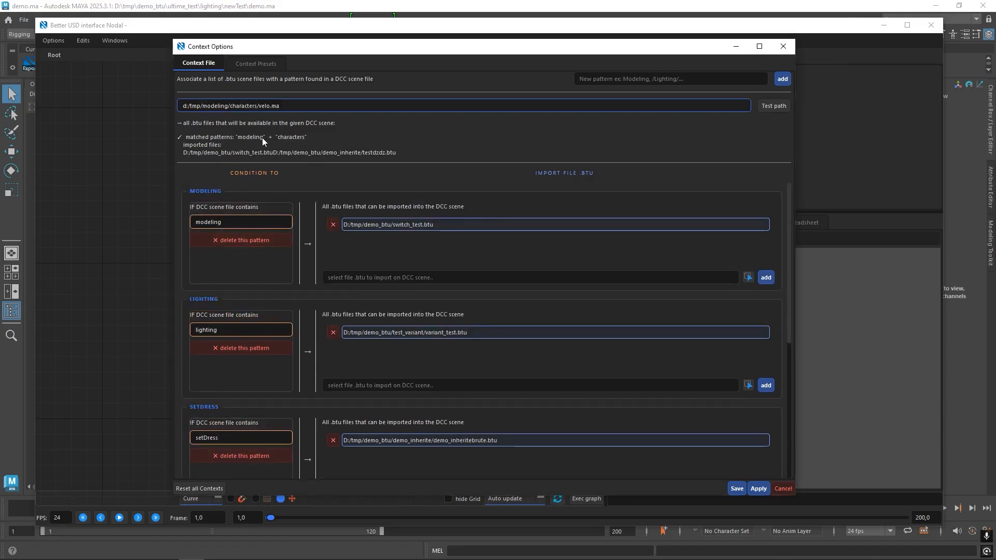
key("BackSpace")
left_click(222, 103)
key("BackSpace")
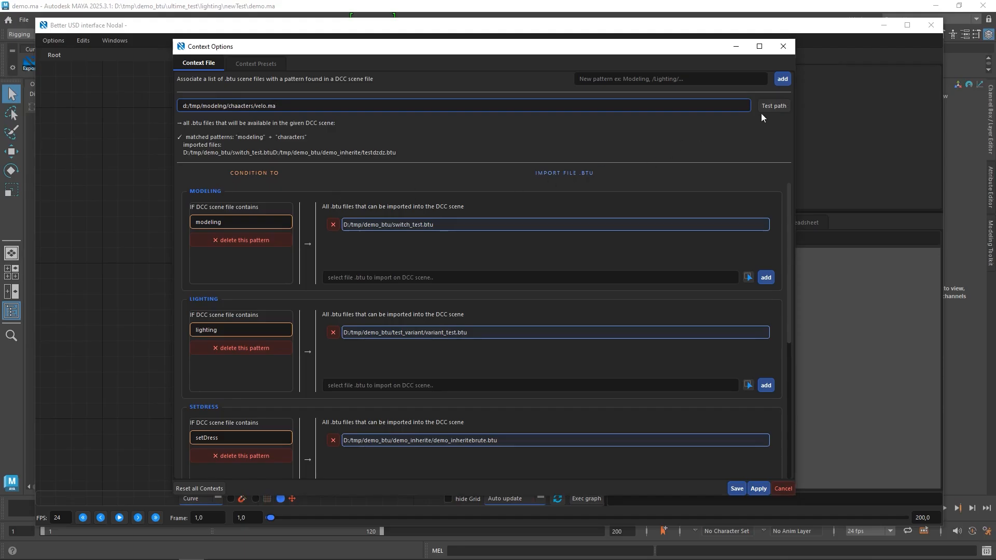
left_click(773, 106)
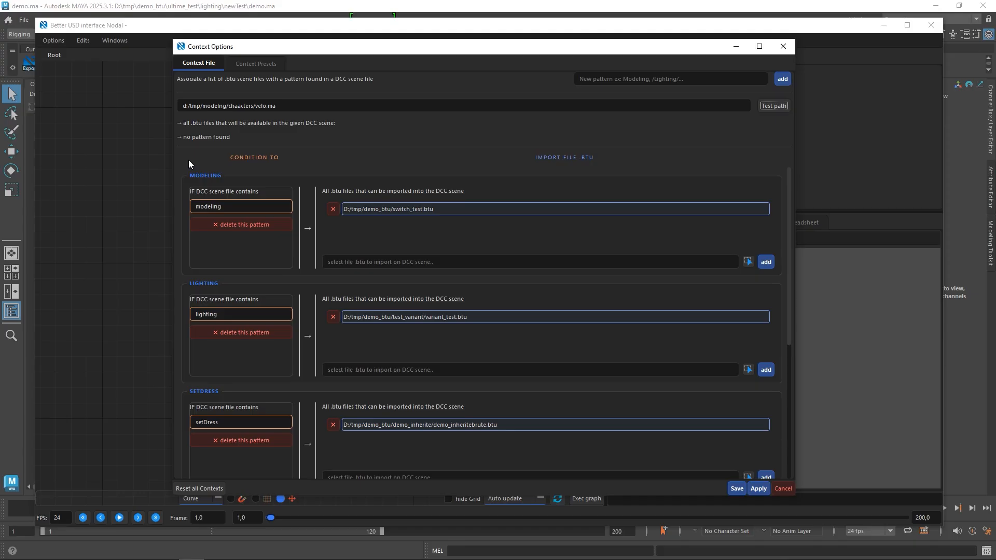
left_click(267, 205)
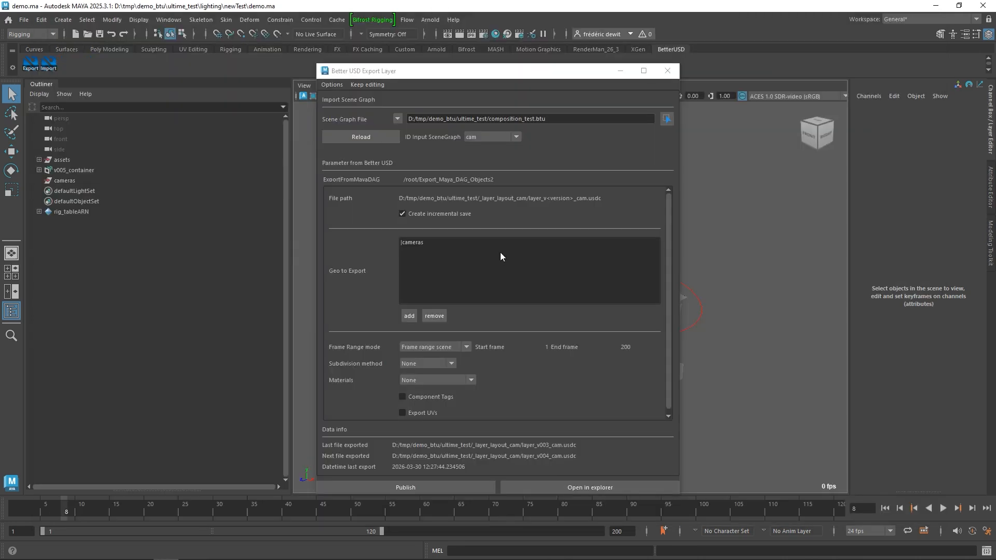
- In Maya's Better USD Export Layer window, choose D:/tmp/demo_btu/ultime_test/composition_test.btu as the scene graph file
left_click(397, 119)
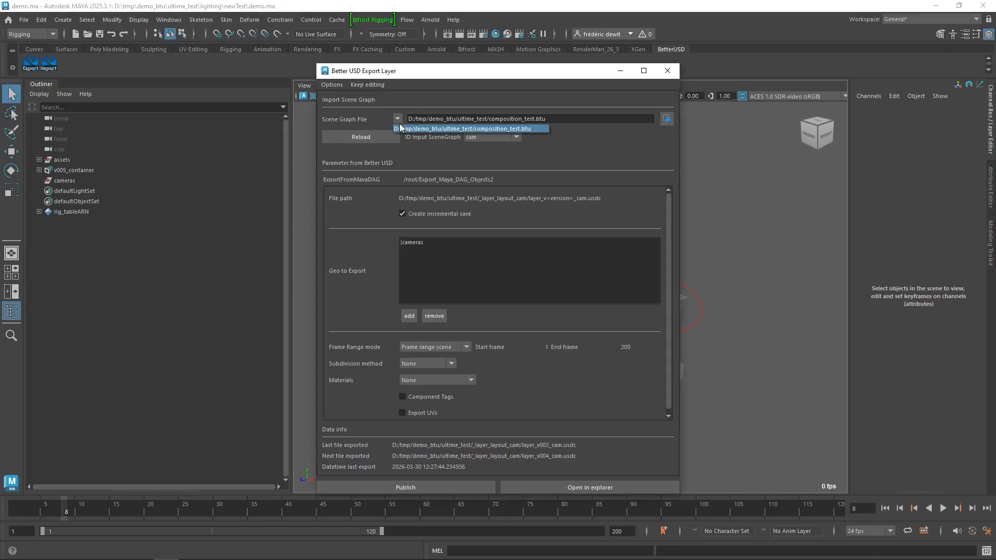
left_click(506, 129)
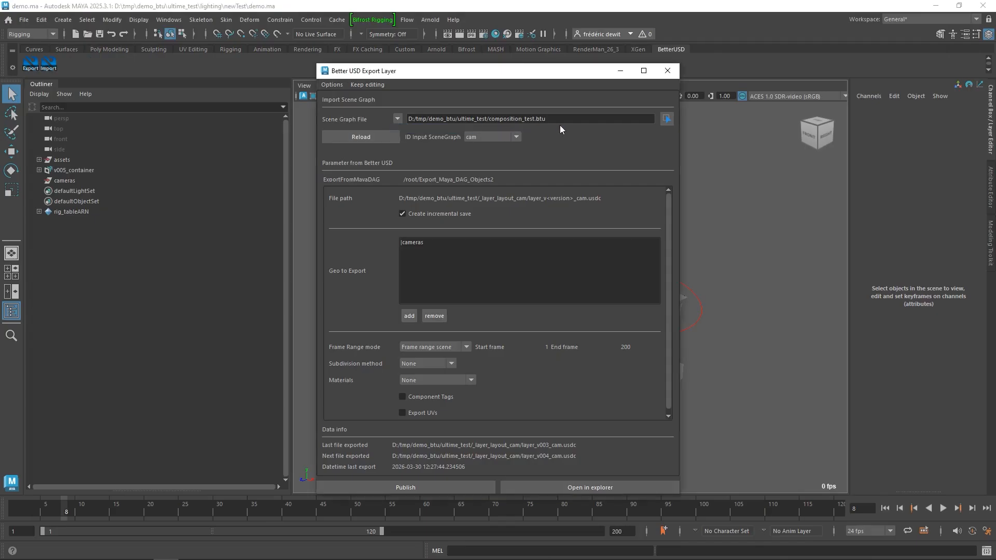
left_click(560, 120)
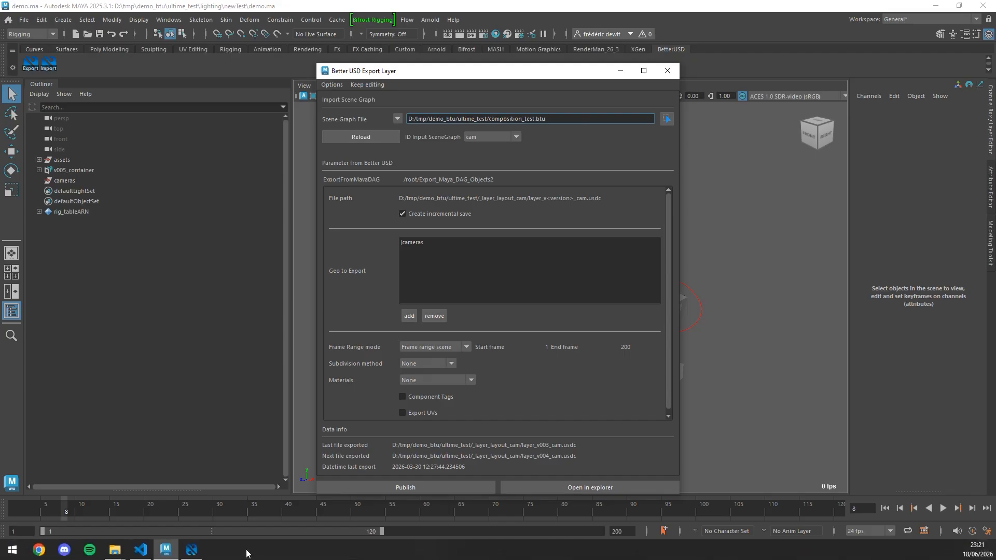
- Switch to Better USD, select the preset_demo.blib library in the context presets and move the Context Options off the node graph
left_click(192, 550)
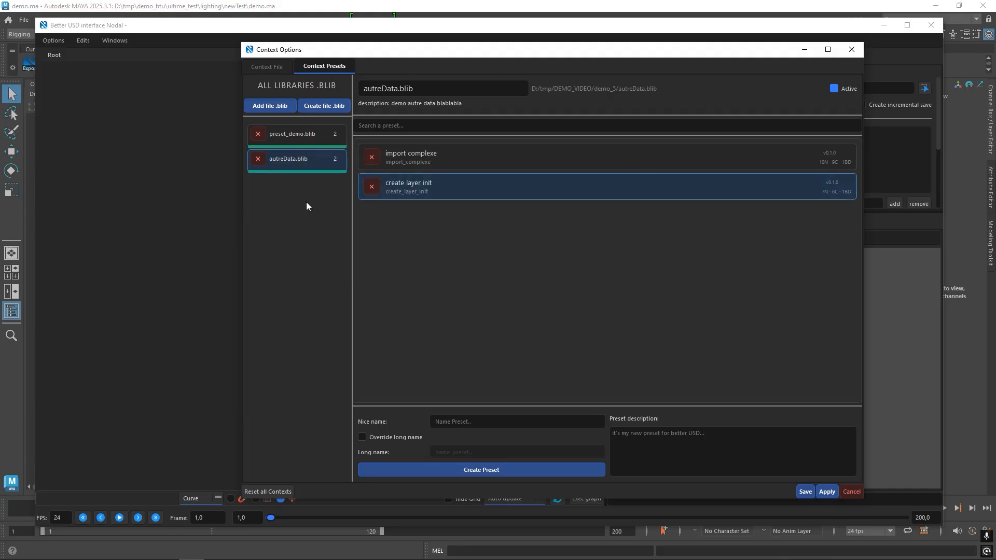
left_click(291, 135)
left_click_drag(424, 50, 604, 55)
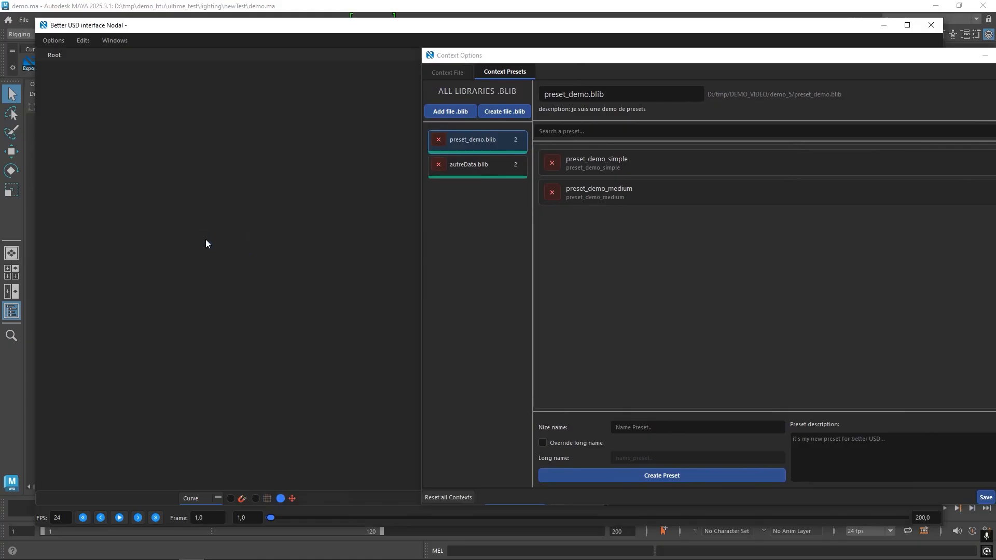
- Insert the preset_demo_simple preset from preset_demo.blib into the node graph
right_click(177, 184)
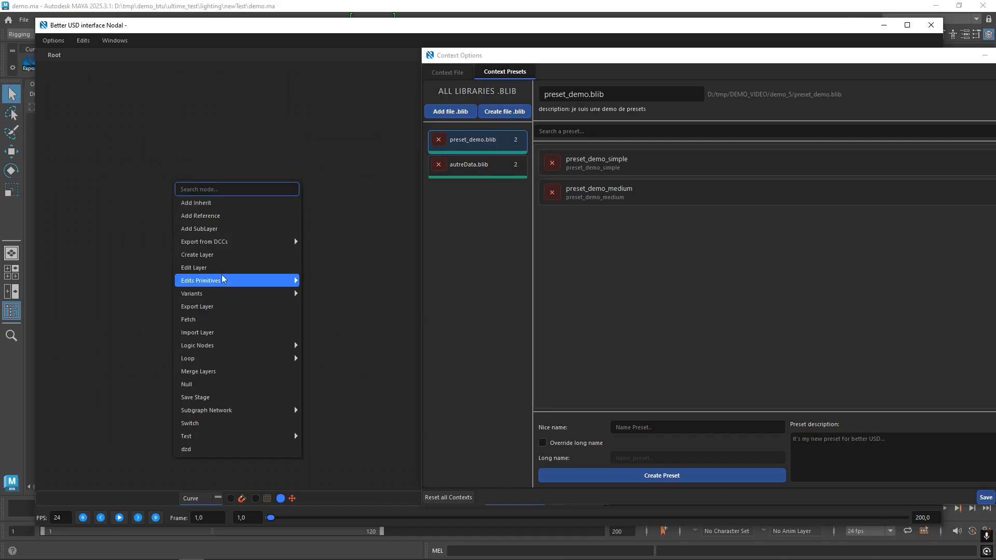
left_click(186, 176)
right_click(185, 175)
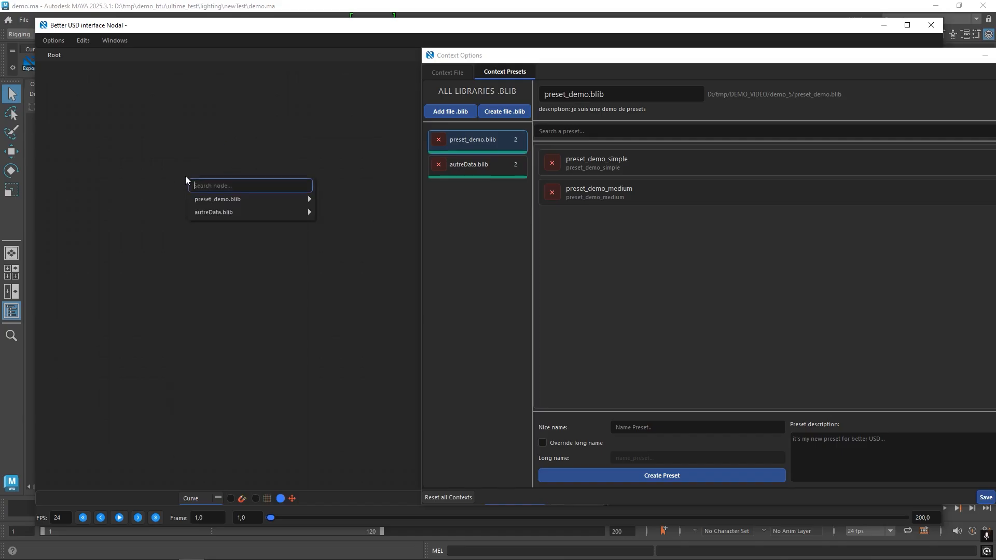
mouse_move(215, 200)
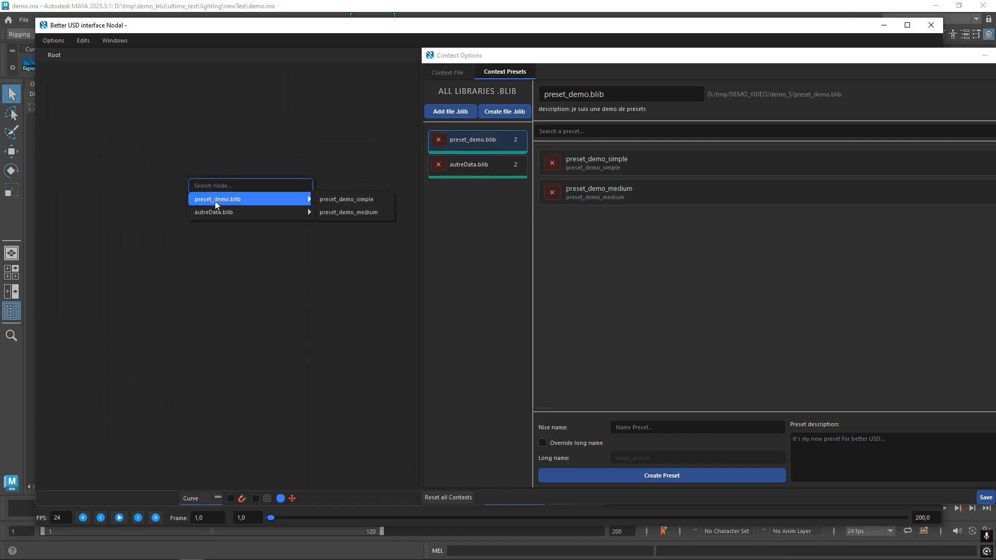
left_click(346, 199)
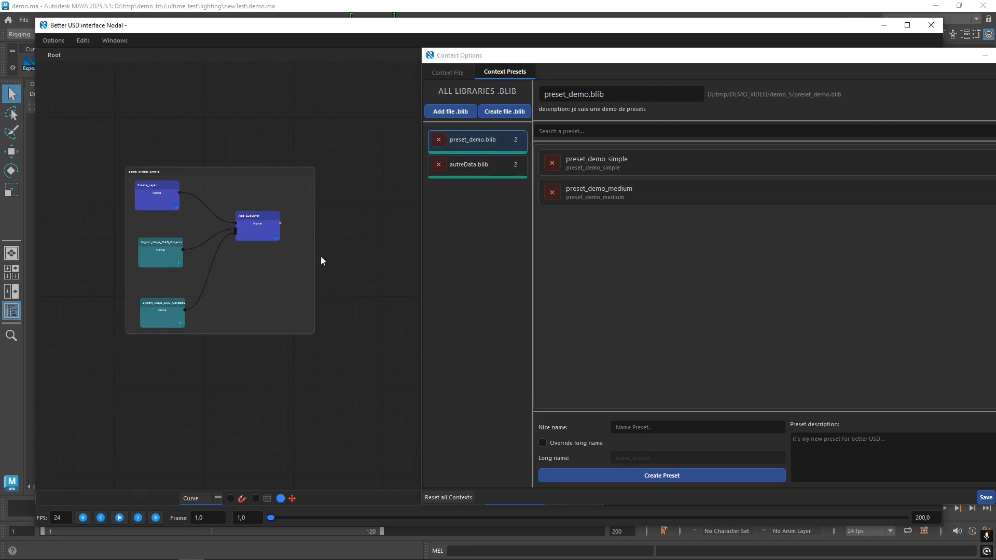
- Move the Context Options clear of the parameters and examine the inserted preset's Create_Layer, Maya DAG export and Add_SubLayer nodes
left_click_drag(634, 55, 351, 406)
left_click(254, 225)
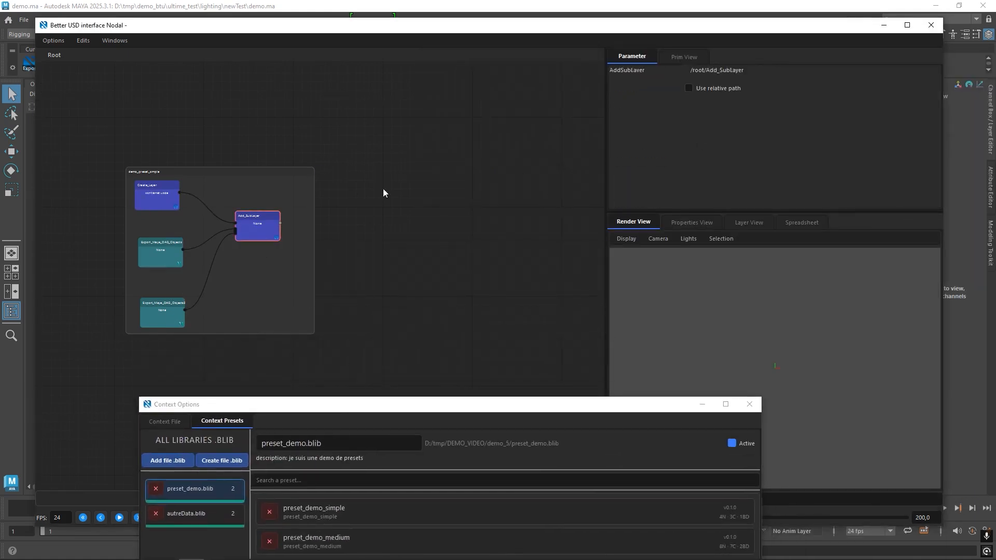
left_click(157, 195)
left_click(728, 89)
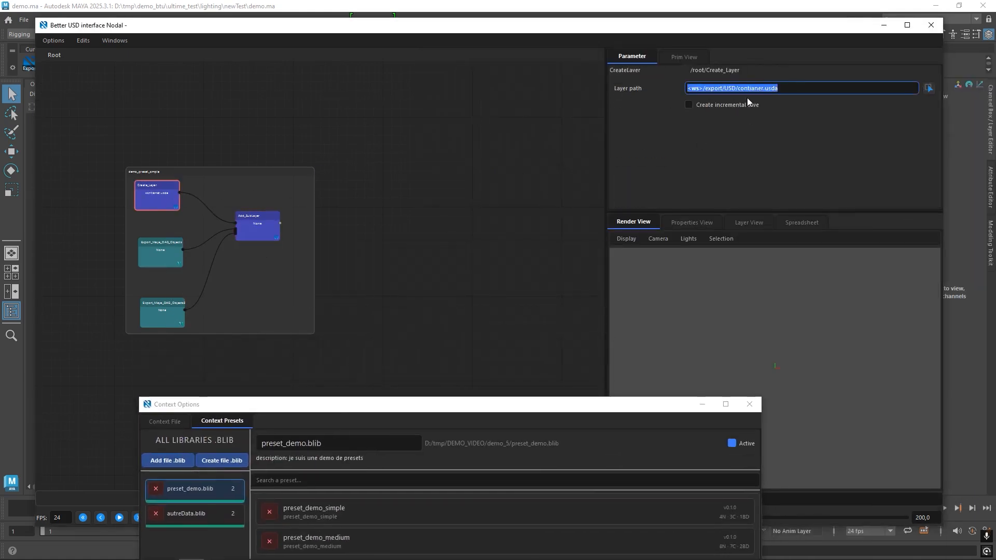
left_click(163, 314)
left_click(272, 231)
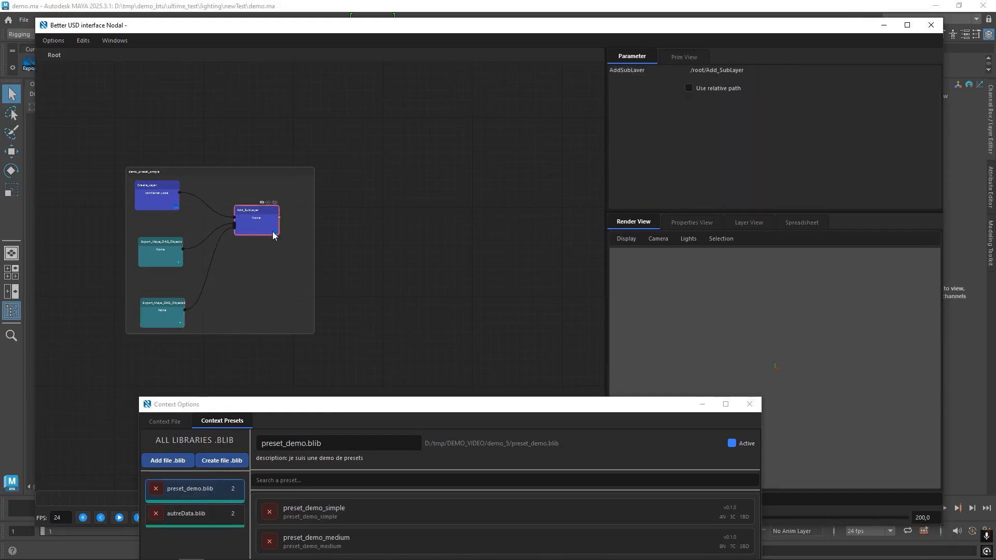
- Insert the preset_demo_medium preset from preset_demo.blib and the create layer init preset from autreData.blib into the node graph
scroll(415, 203, "down", 2)
right_click(342, 132)
mouse_move(425, 148)
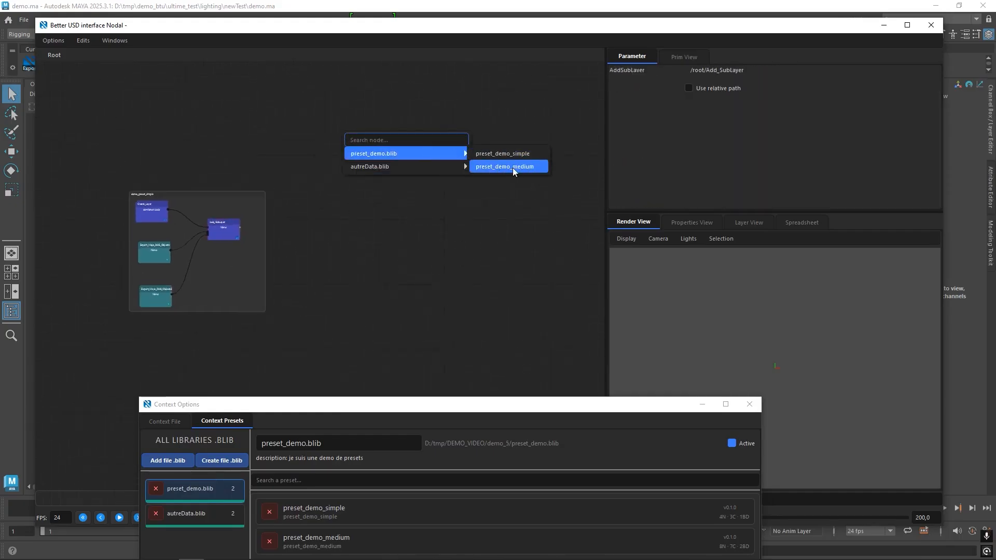
left_click(513, 167)
right_click(374, 248)
mouse_move(467, 280)
left_click(533, 295)
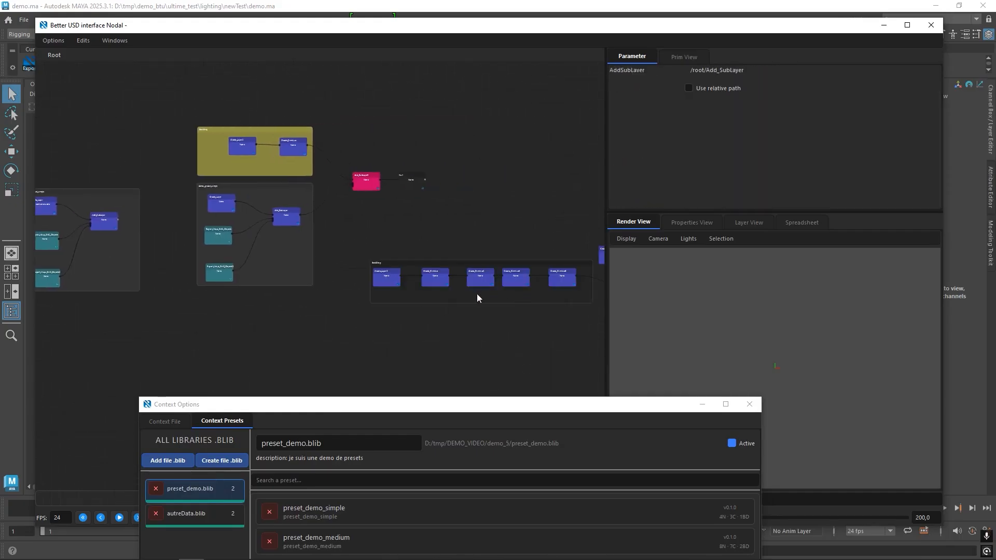
- Examine the create layer init preset's BackDrop chain of Create_Layer2 and Create_Primitive nodes through to its Add_SubLayer node
scroll(383, 291, "up", 1)
left_click(477, 266)
scroll(316, 277, "down", 1)
scroll(178, 240, "up", 7)
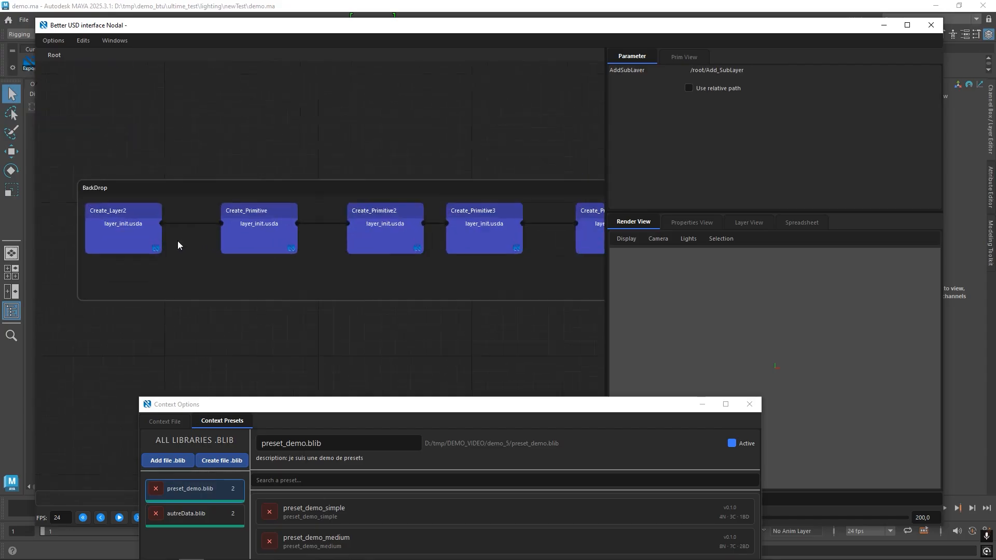
scroll(117, 242, "down", 4)
scroll(116, 242, "down", 1)
middle_click_drag(458, 291, 352, 290)
scroll(368, 280, "up", 4)
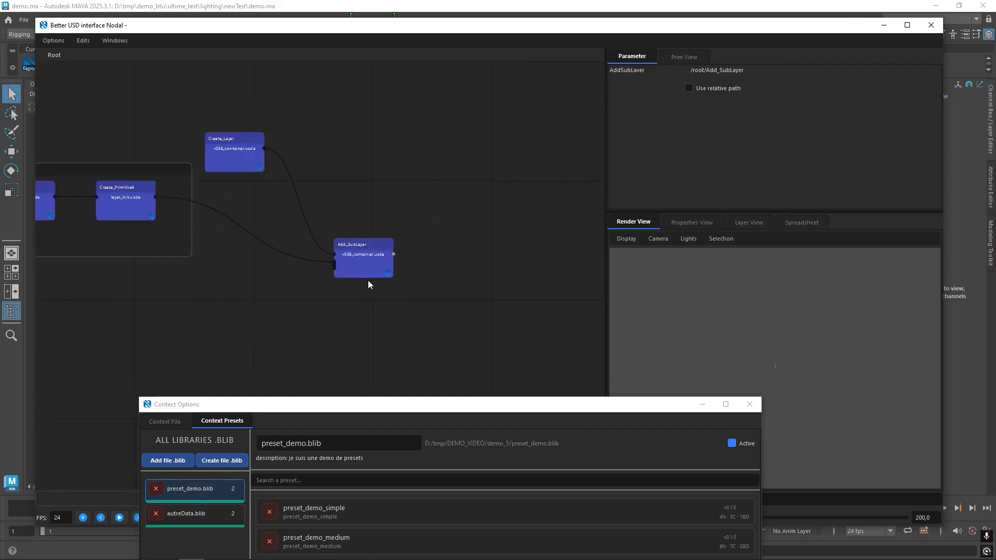
- Reposition the Add_SubLayer node of the create layer init preset beside its Create_Layer node and BackDrop
left_click_drag(359, 272, 299, 244)
scroll(244, 281, "down", 3)
middle_click_drag(253, 281, 361, 281)
left_click_drag(387, 263, 410, 269)
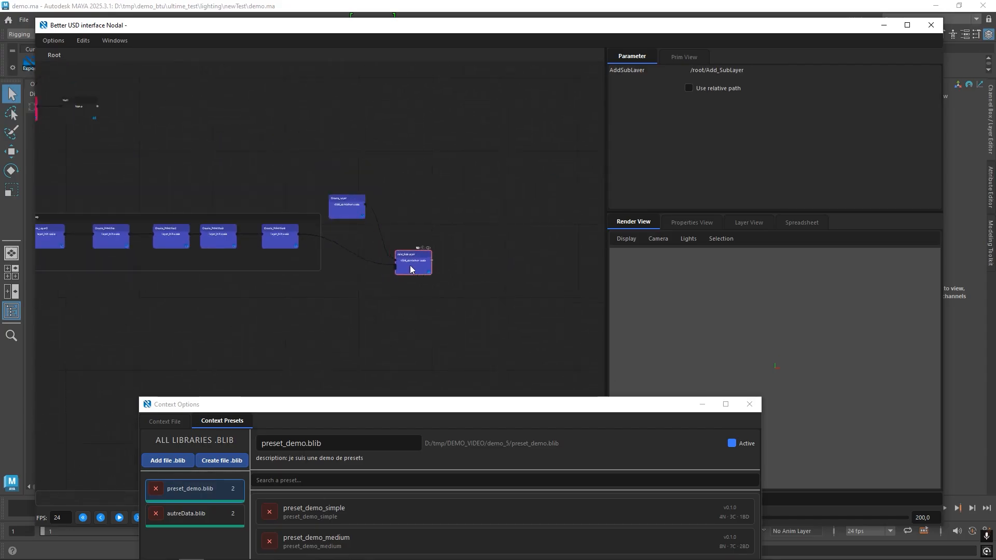
- Insert a second copy of autreData.blib's create layer init preset below the first one in the node graph
scroll(410, 269, "down", 2)
middle_click_drag(315, 376, 315, 292)
right_click(315, 291)
mouse_move(382, 327)
left_click(452, 340)
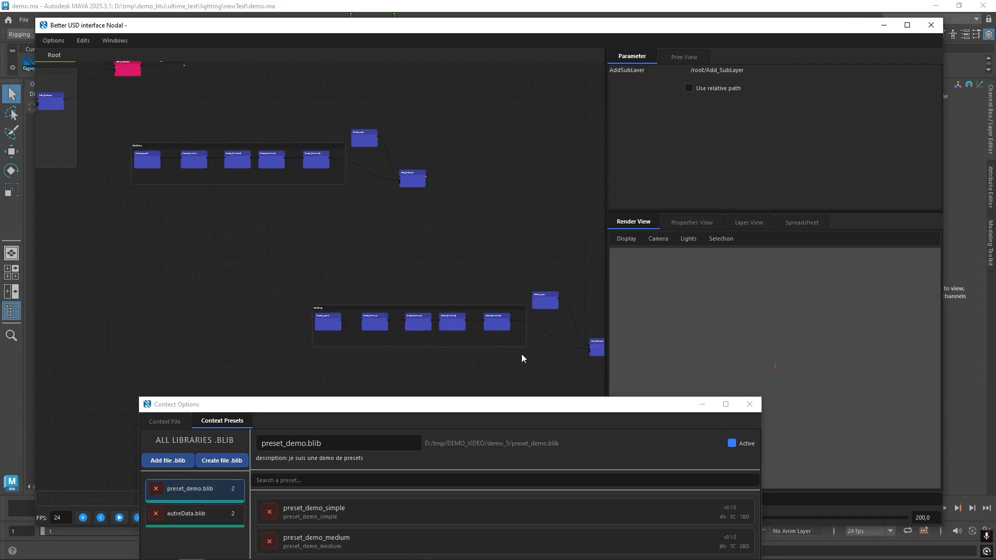
- Move all nodes of the second create layer init preset directly beneath the first, aligning the two BackDrops
middle_click_drag(522, 354, 369, 297)
left_click_drag(523, 347, 147, 209)
left_click_drag(364, 284, 183, 199)
left_click(251, 244)
middle_click_drag(251, 245, 416, 308)
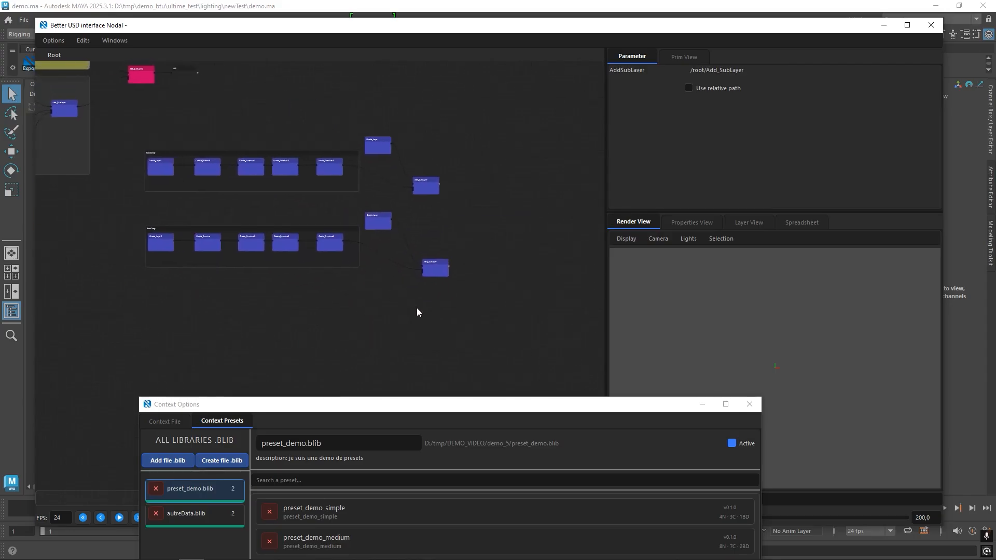
- Review autreData.blib's import complexe and create layer init presets in the node graph's preset list and the Context Options
right_click(473, 207)
mouse_move(591, 241)
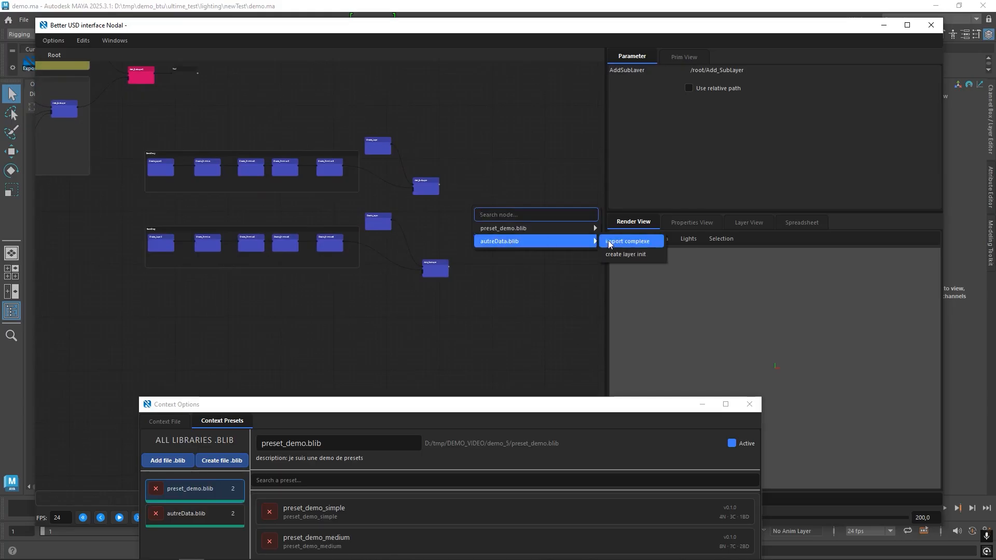
left_click(565, 193)
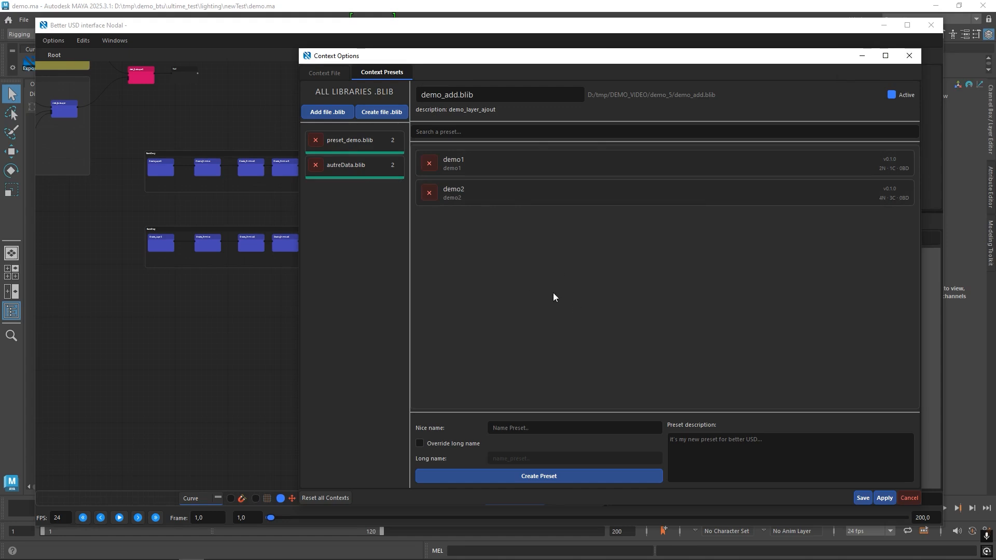
left_click(347, 167)
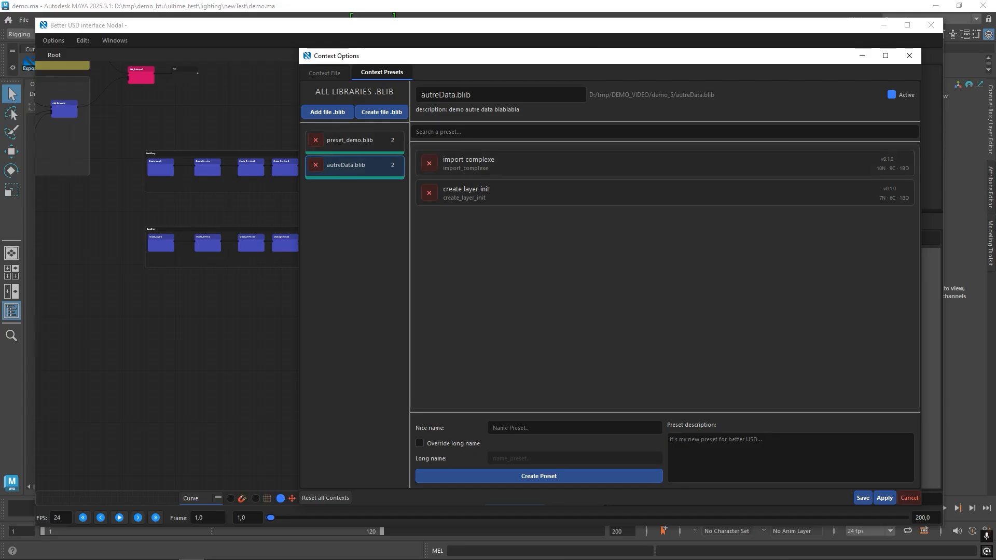
- Compare the .blib files in File Explorer's demo_5 folder with the autreData.blib and preset_demo.blib libraries in the Context Options
left_click_drag(995, 311, 508, 212)
left_click_drag(607, 408, 376, 308)
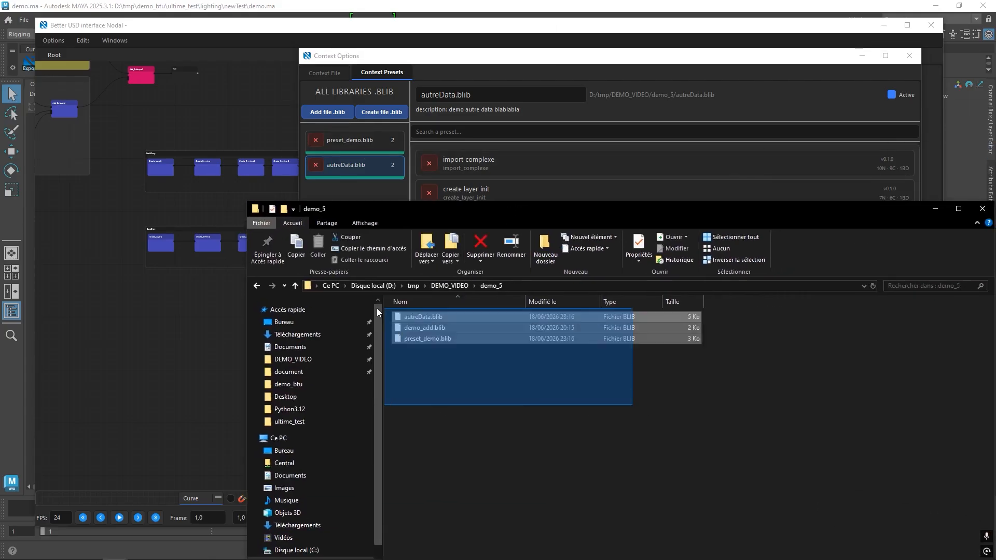
left_click(451, 318)
left_click(453, 338)
left_click(379, 192)
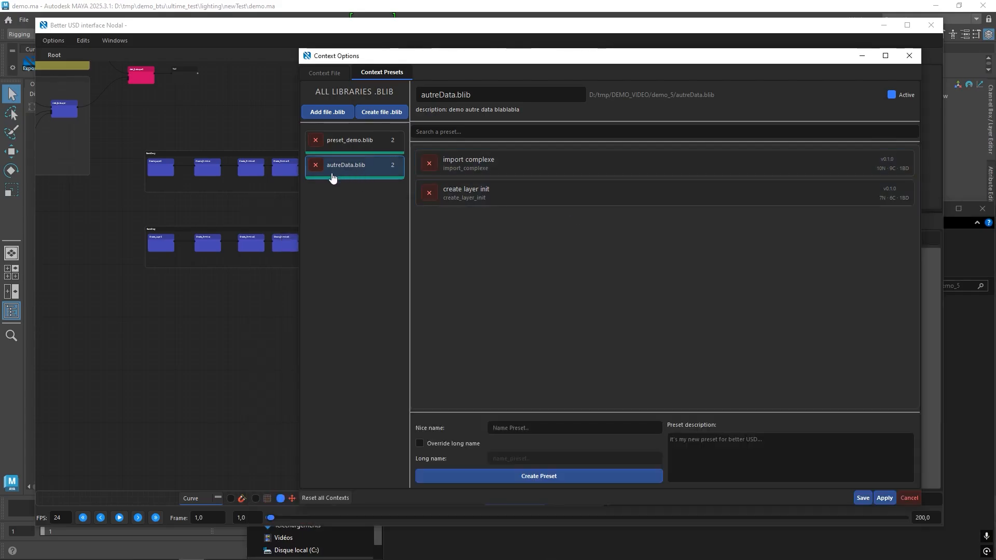
left_click(464, 544)
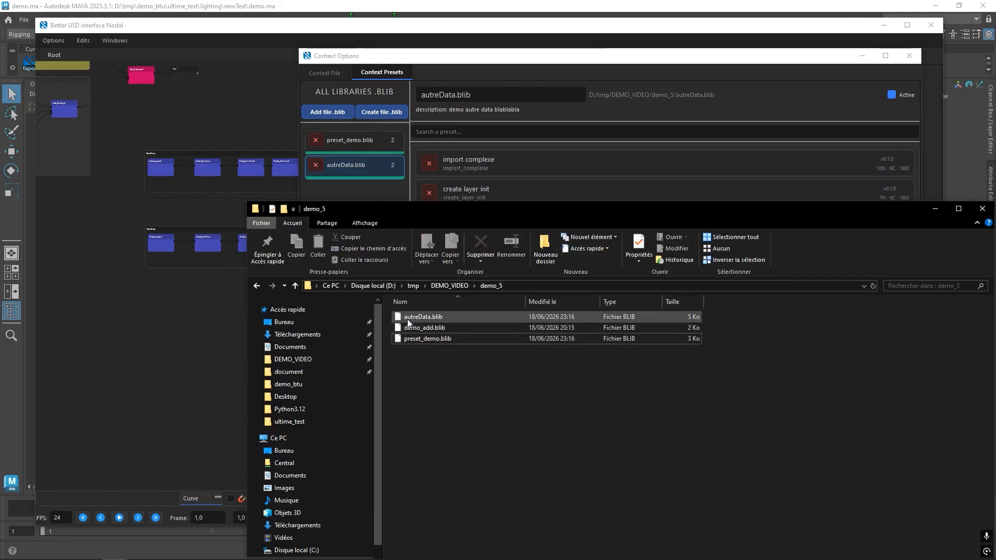
left_click(487, 171)
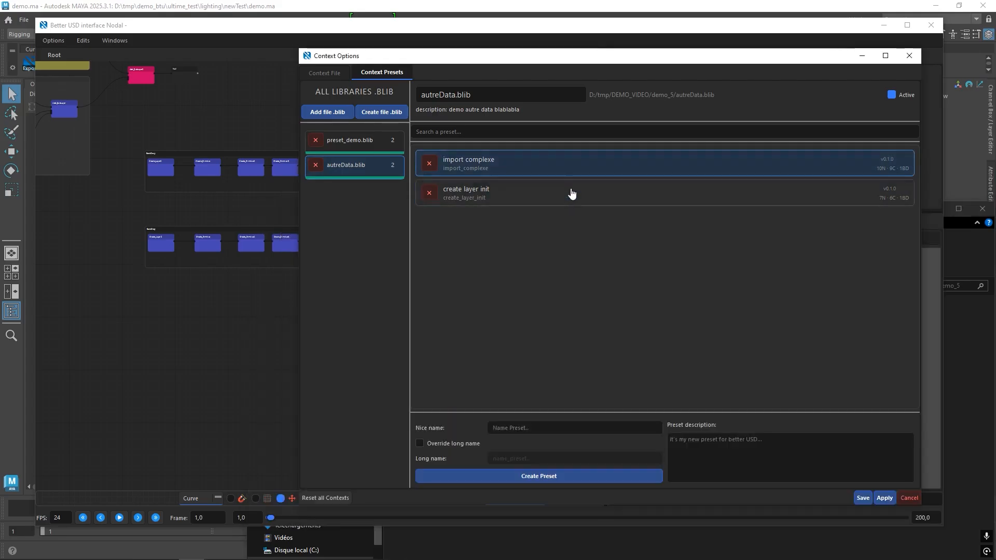
left_click(332, 141)
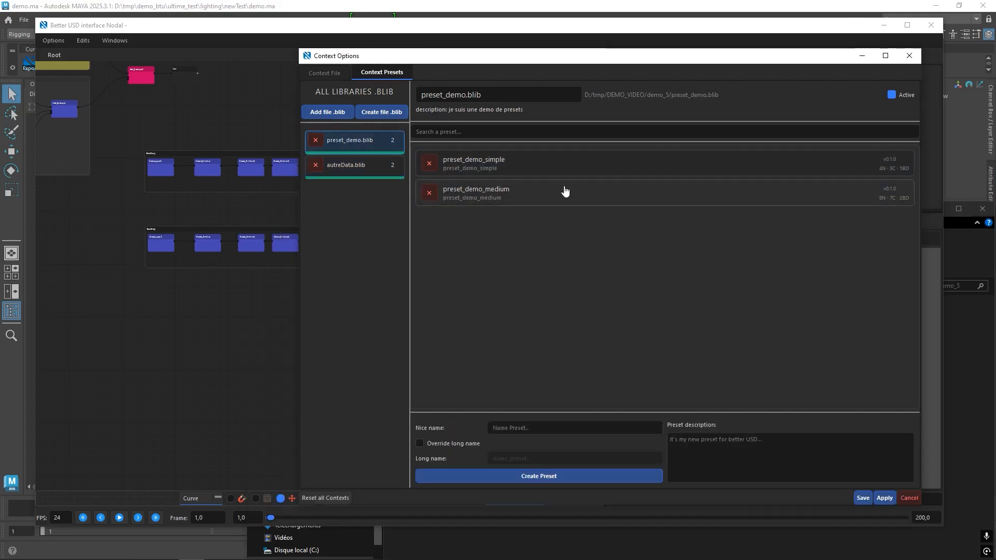
left_click(465, 545)
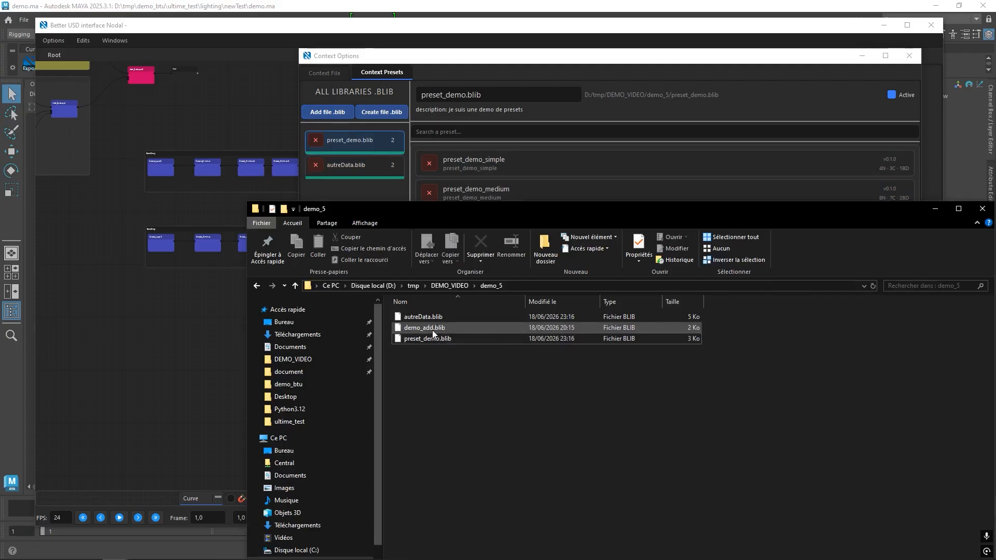
left_click(371, 189)
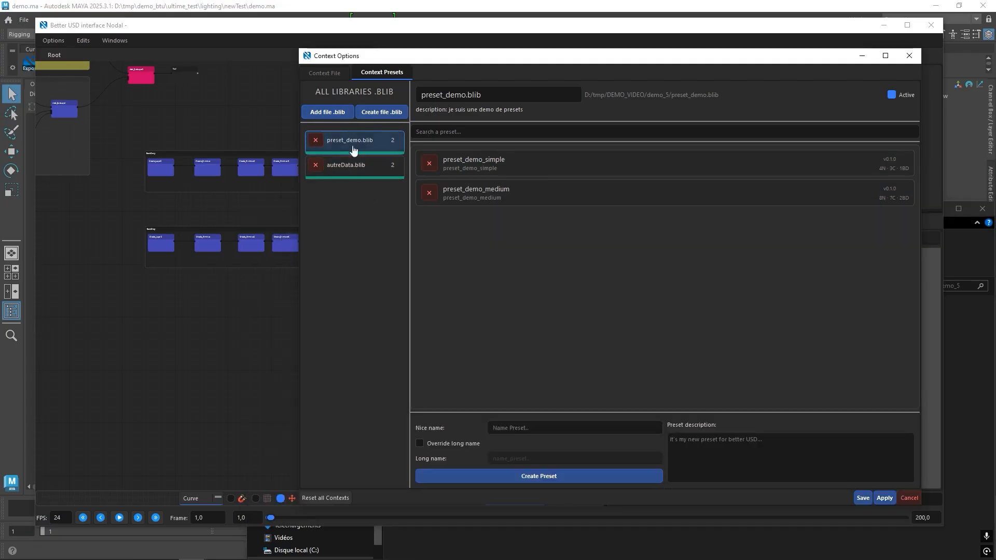
- Add the demo_add.blib file from D:/tmp/DEMO_VIDEO/demo_5 to the context preset libraries and select it
left_click(330, 113)
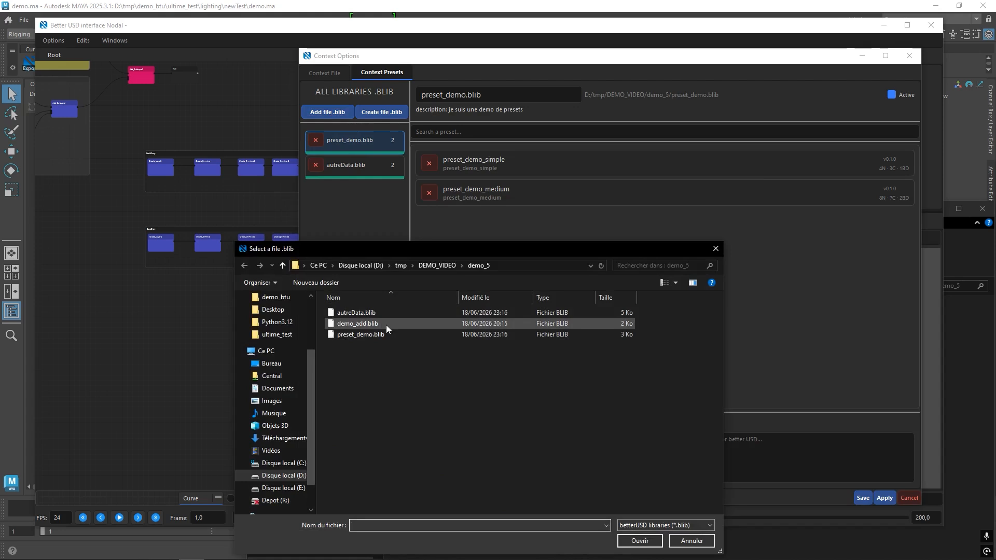
left_click(386, 325)
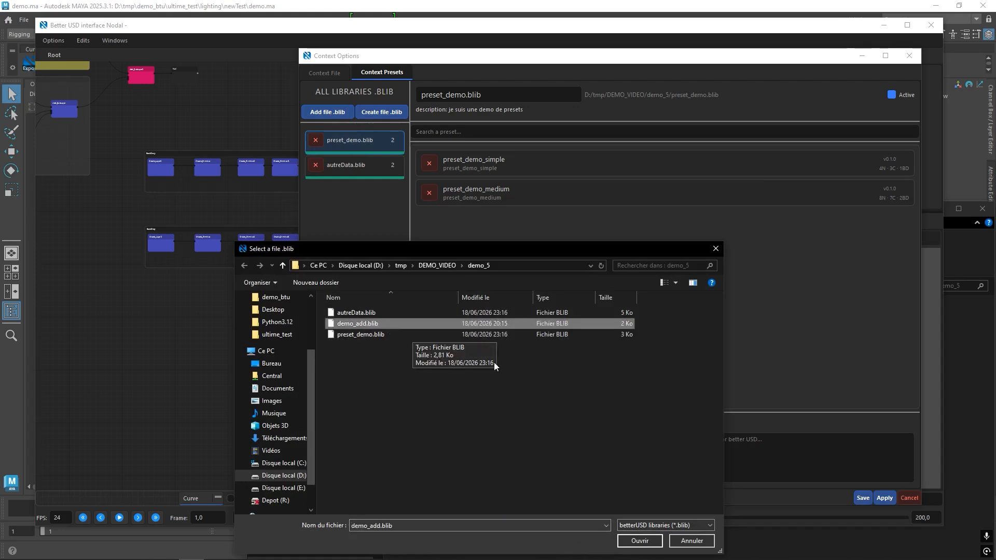
left_click(639, 540)
left_click(361, 192)
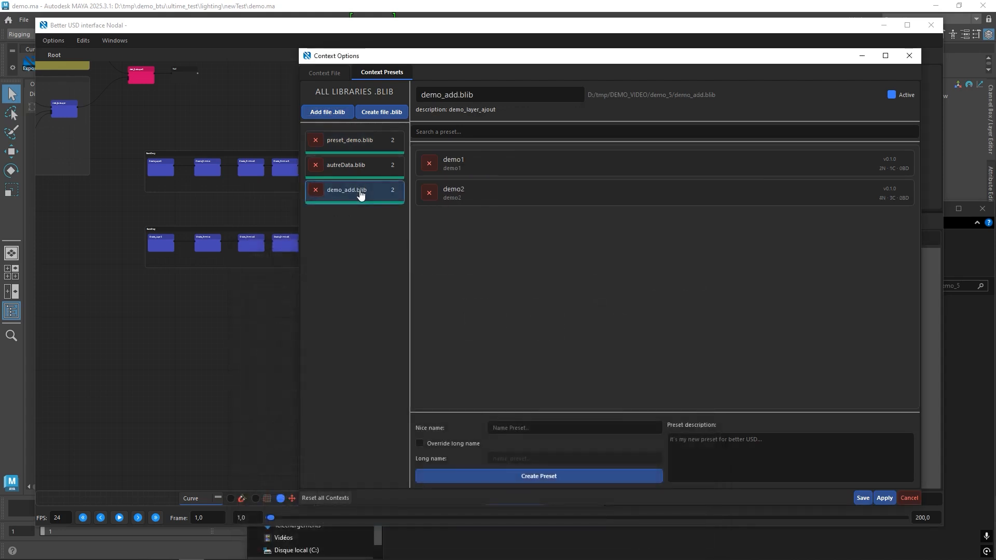
- Check the demo_add.blib file in File Explorer's demo_5 folder and return to the Context Options
left_click(571, 551)
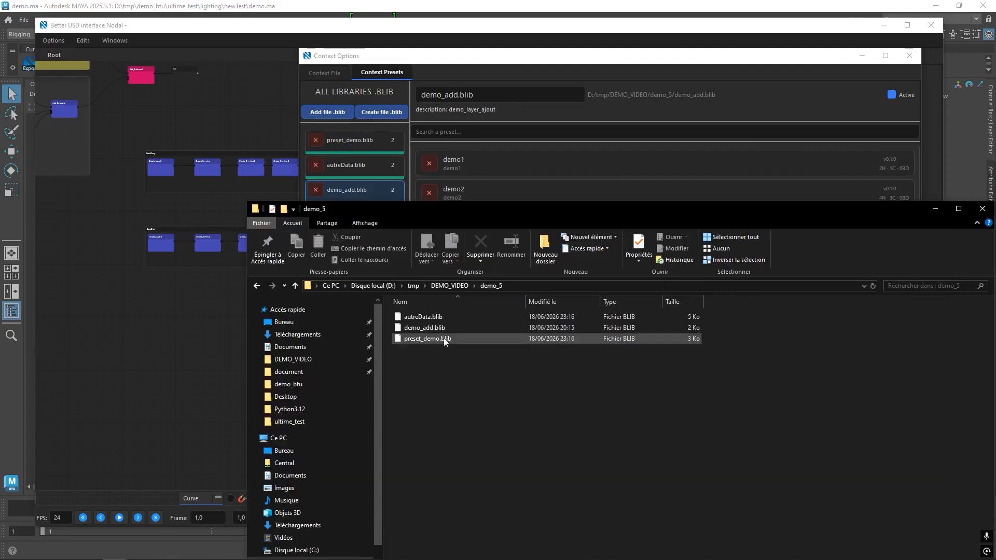
left_click(424, 328)
left_click(532, 63)
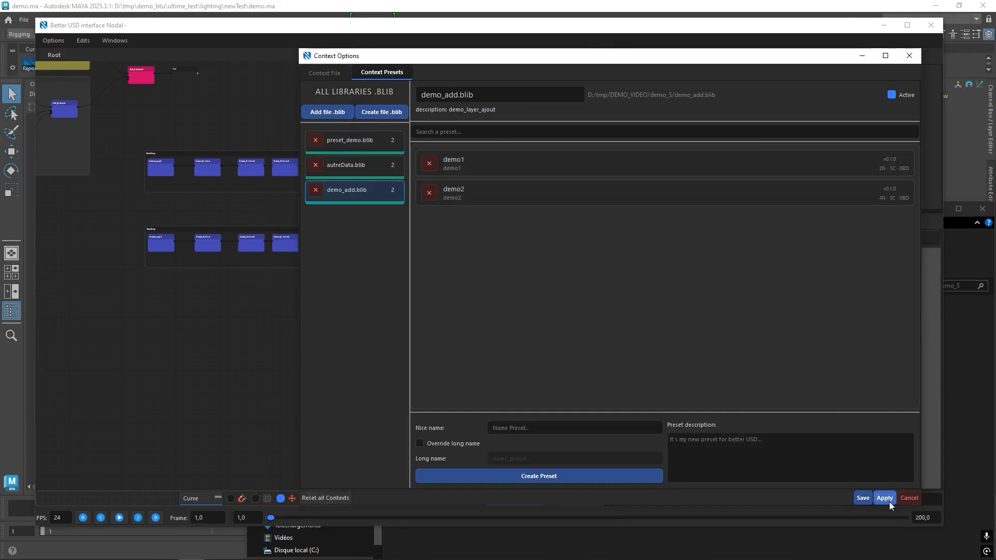
- Insert the demo1 and demo2 presets from the demo_add.blib library into the node graph
right_click(148, 322)
mouse_move(181, 373)
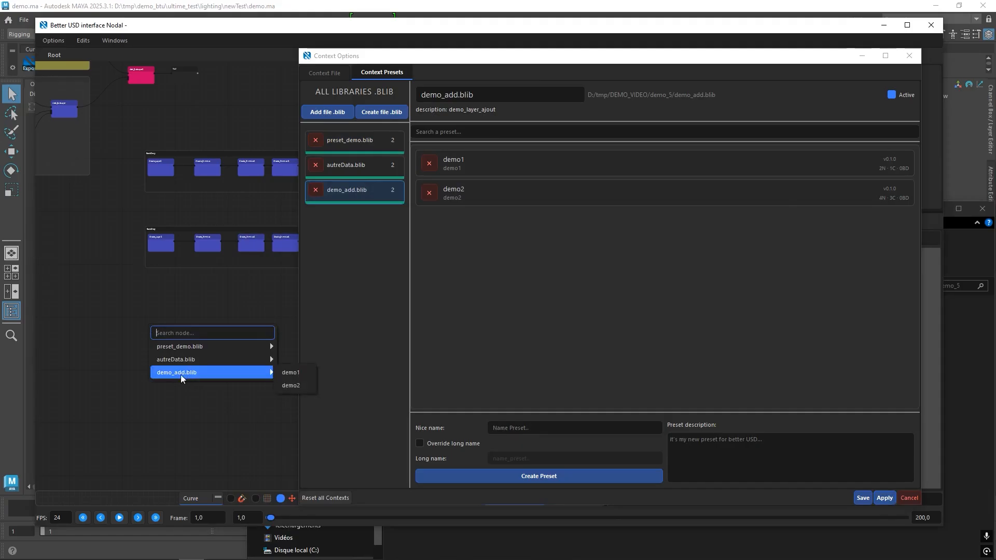
left_click(289, 384)
mouse_move(207, 394)
left_click(264, 406)
- Insert demo_add.blib's demo1 and demo2 presets a second time in the empty area below the first set
middle_click_drag(188, 373, 223, 281)
right_click(118, 356)
left_click(258, 404)
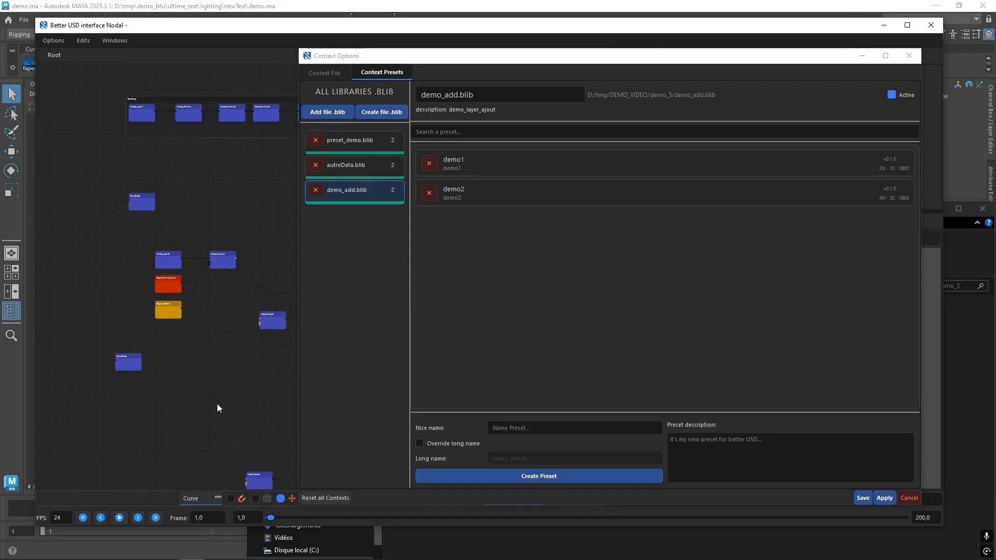
middle_click_drag(217, 404, 213, 365)
right_click(148, 379)
mouse_move(213, 425)
left_click(286, 438)
scroll(202, 422, "down", 1)
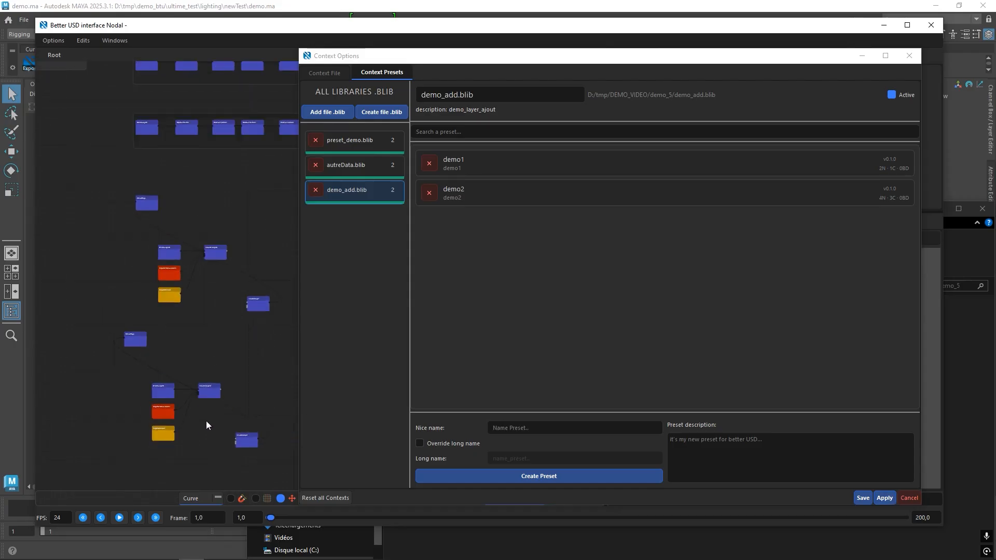
- Remove the autreData.blib and demo_add.blib libraries from the context presets and apply the change
left_click(316, 165)
left_click(316, 165)
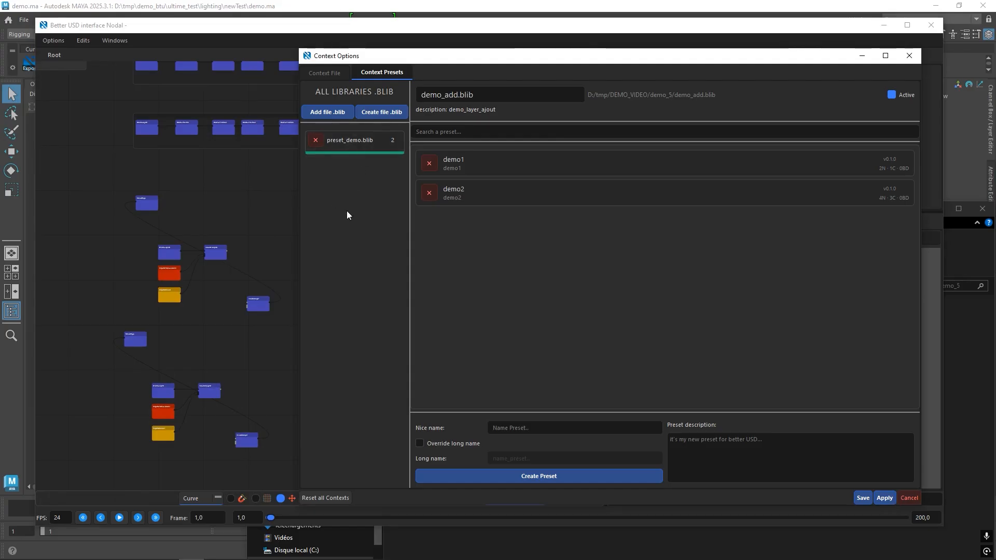
left_click(891, 500)
- Check which preset libraries the node graph's preset list offers after the removal
left_click(191, 326)
key("Tab")
mouse_move(258, 351)
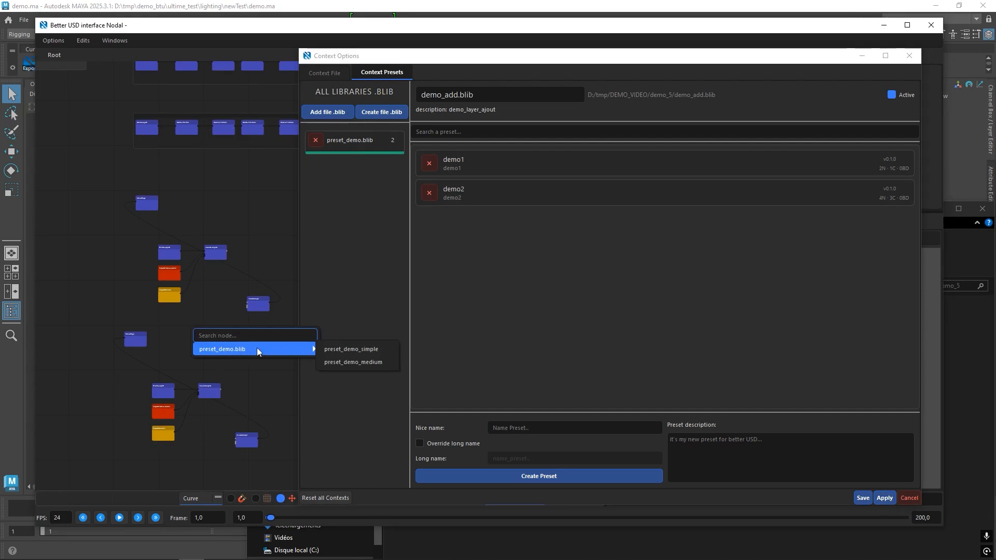
left_click(367, 366)
- Check File Explorer's demo_5 folder for the .blib files of the removed libraries and return to the Context Options
left_click(543, 555)
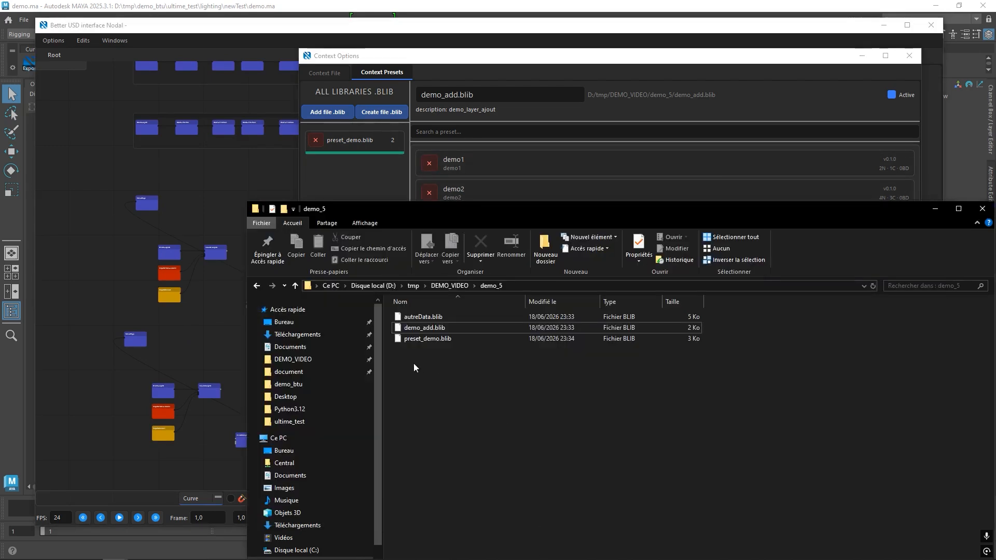
left_click_drag(482, 386, 420, 317)
left_click(449, 373)
left_click(310, 166)
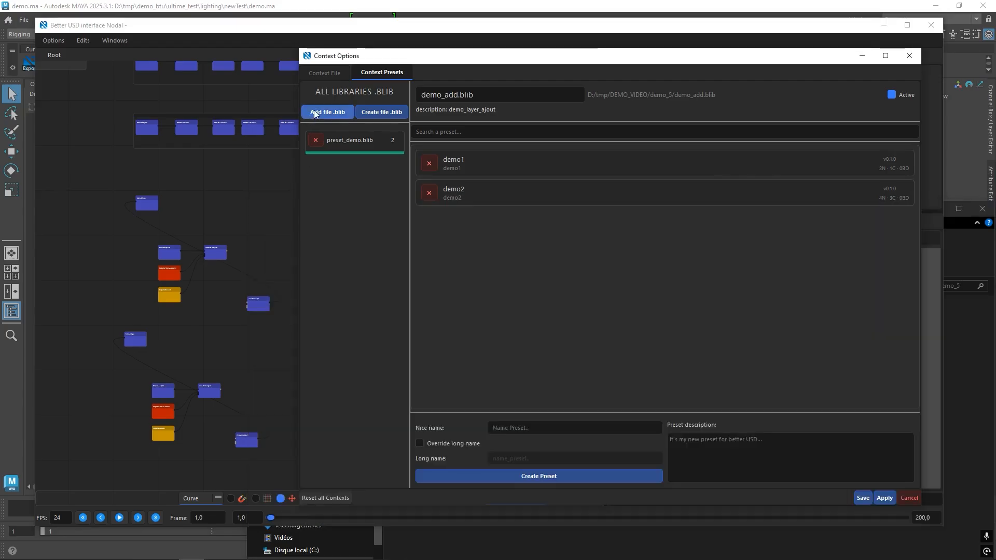
left_click(315, 114)
left_click(392, 334)
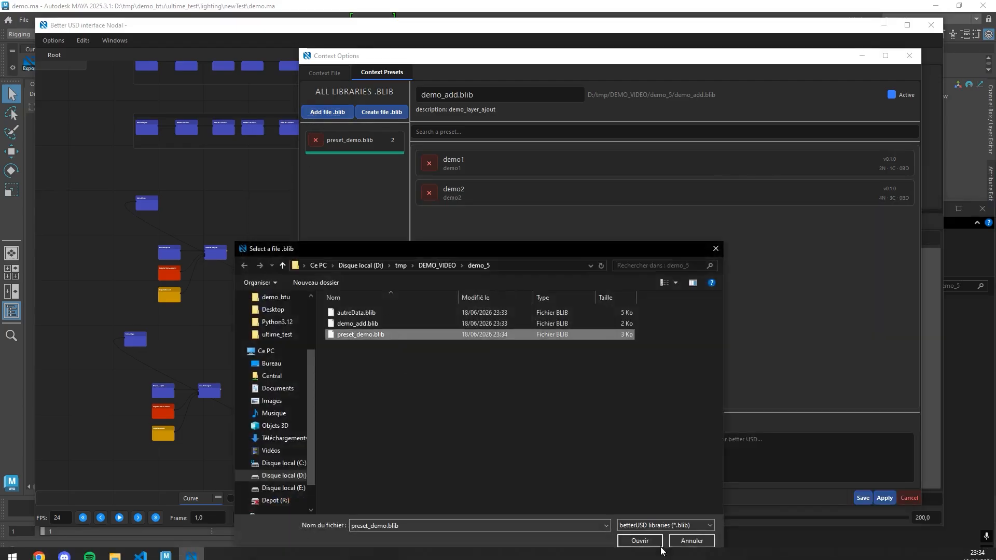
left_click(643, 540)
left_click(350, 169)
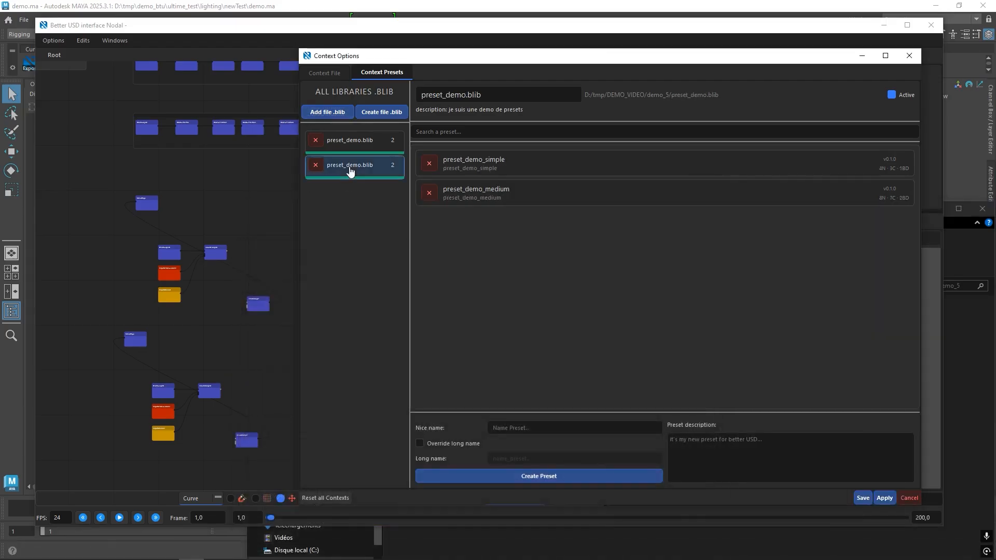
left_click(315, 165)
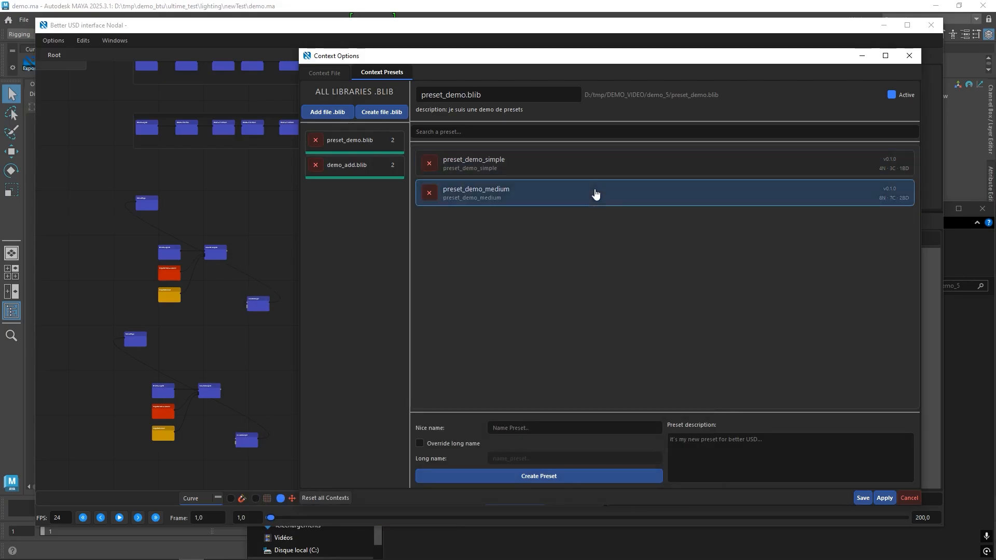
- Delete the preset_demo_simple preset from the preset_demo.blib library
left_click(381, 171)
left_click(360, 145)
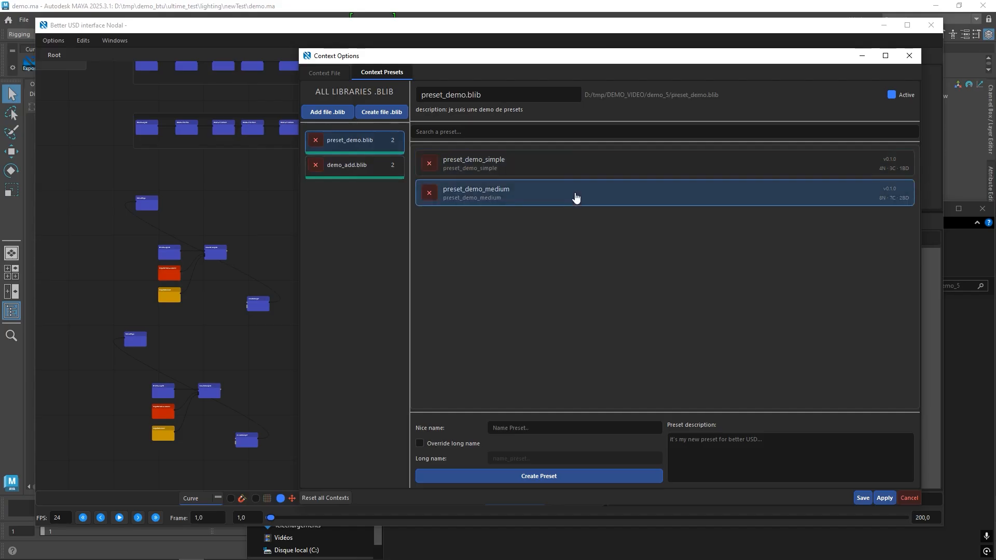
left_click(578, 171)
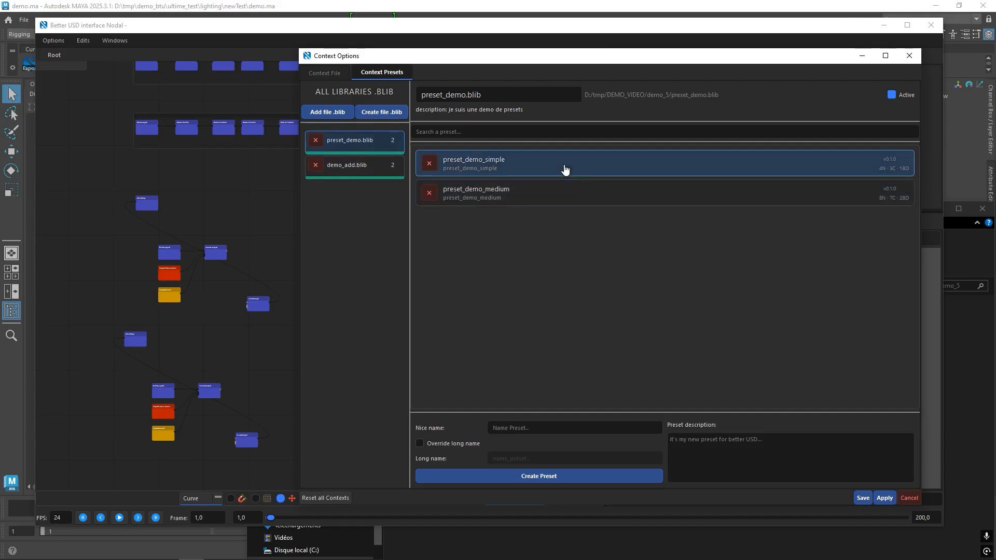
left_click(429, 164)
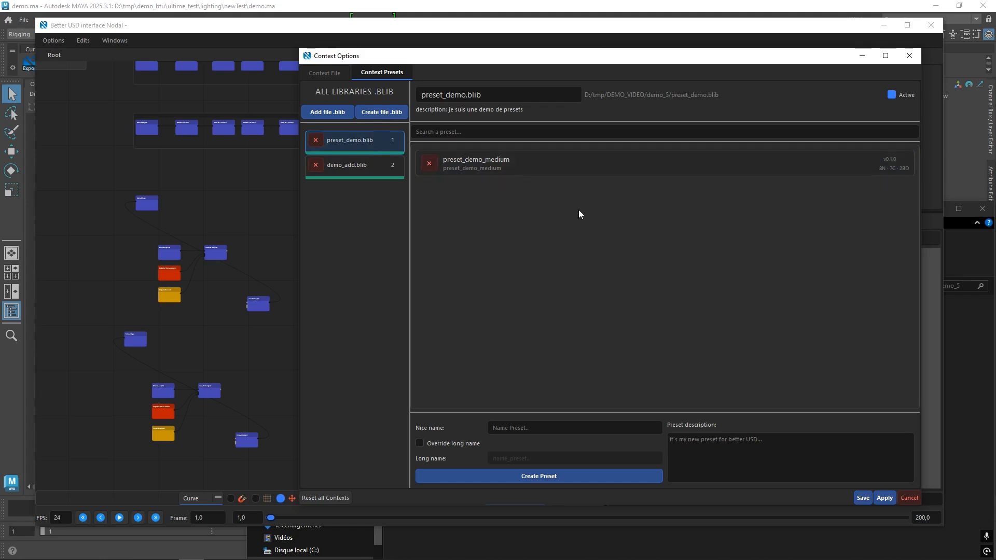
- Cancel the Context Options to discard the preset deletion and reopen the context presets
right_click(205, 193)
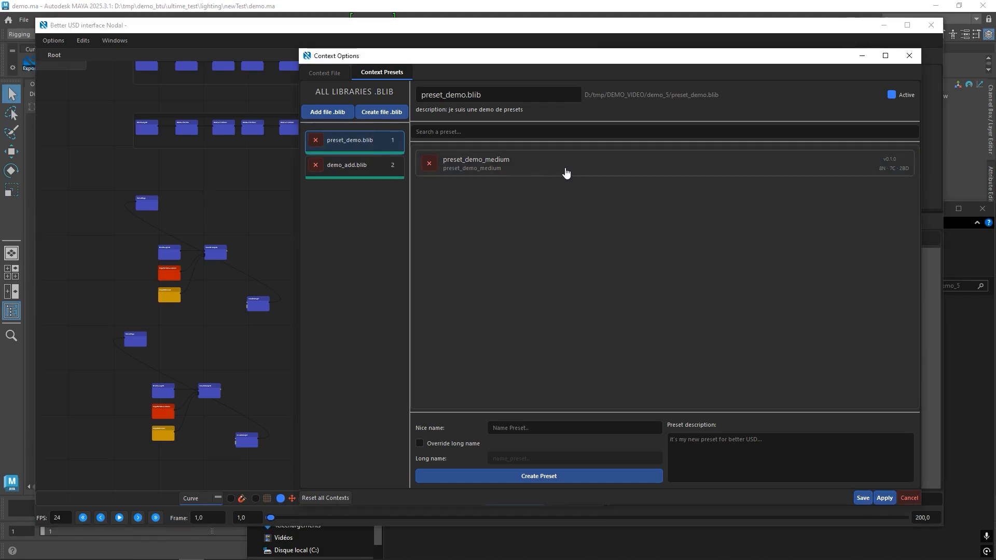
left_click(908, 498)
left_click(115, 40)
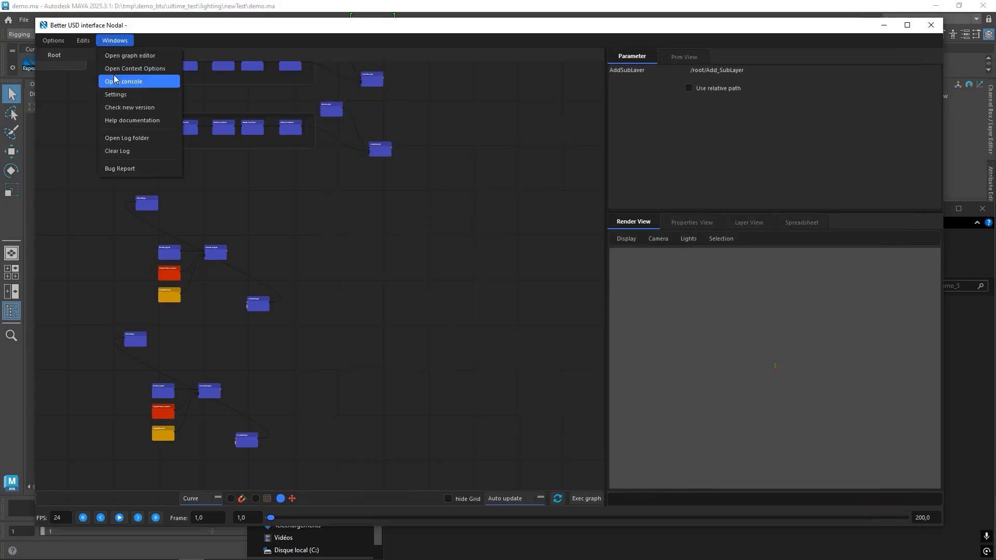
left_click(163, 76)
left_click(252, 67)
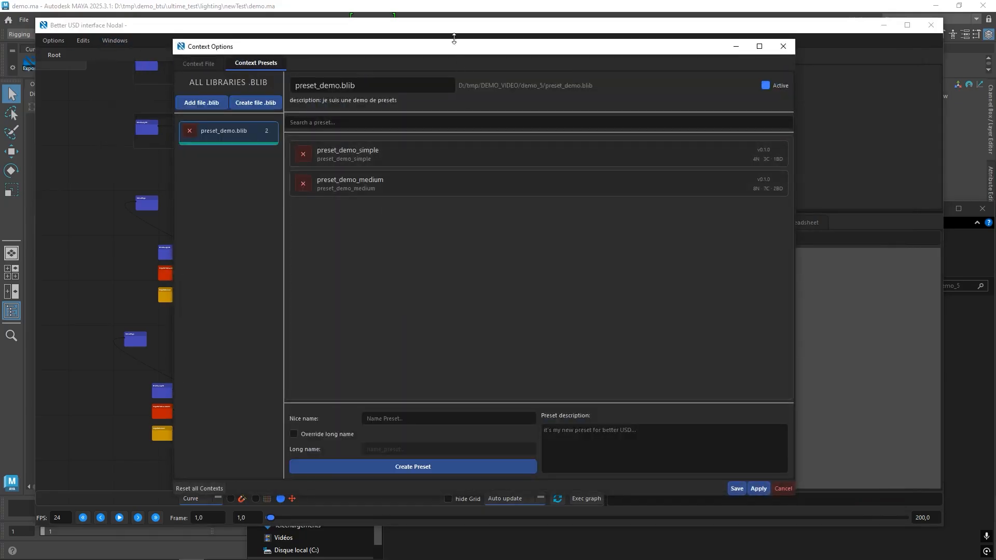
left_click_drag(446, 47, 546, 47)
- Examine the preview graphs of preset_demo_simple and preset_demo_medium, plus the nodes, connections and description of preset_demo_medium
left_click(482, 151)
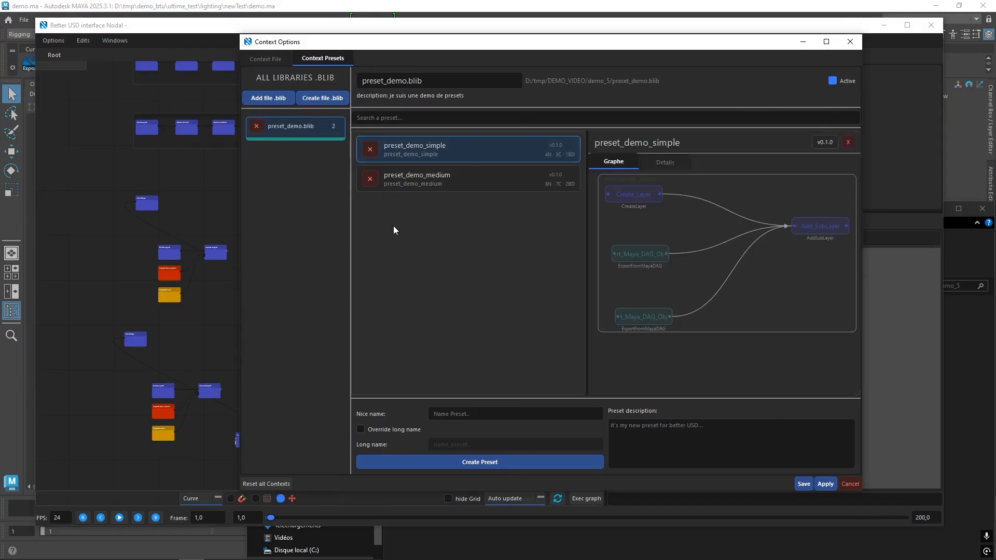
mouse_move(752, 307)
middle_mouse_down()
mouse_move(733, 311)
mouse_move(724, 288)
mouse_move(786, 304)
mouse_move(736, 312)
middle_mouse_up()
left_click(458, 181)
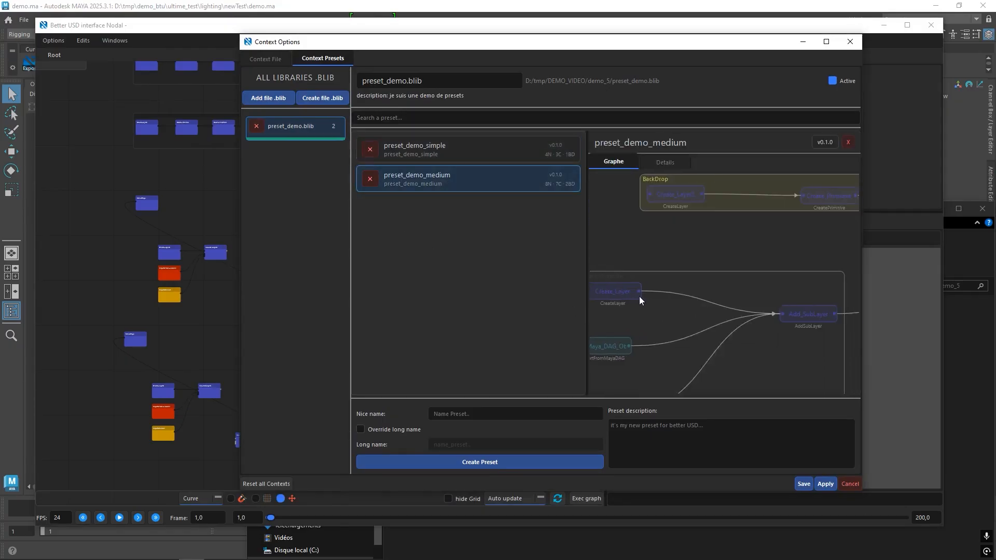
middle_click_drag(629, 342, 832, 320)
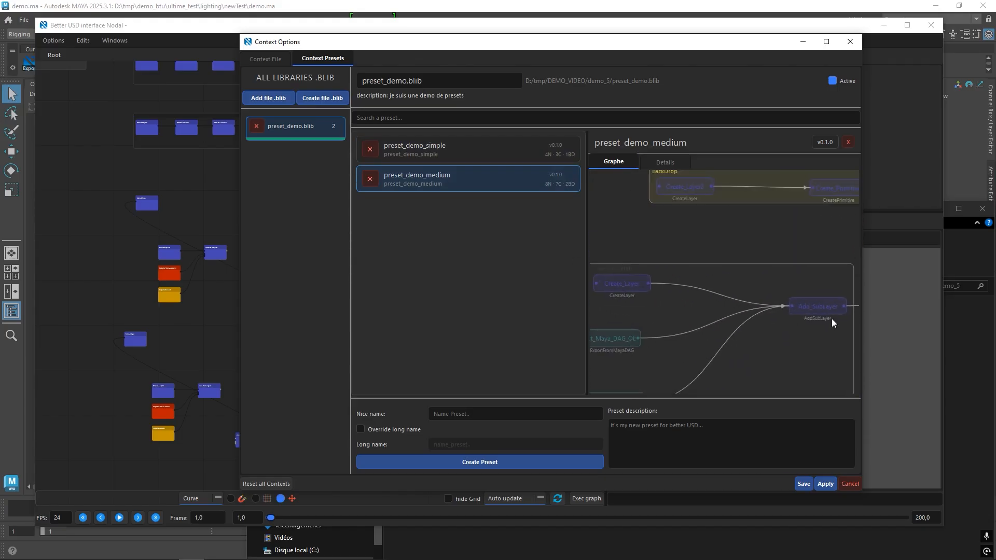
left_click(652, 164)
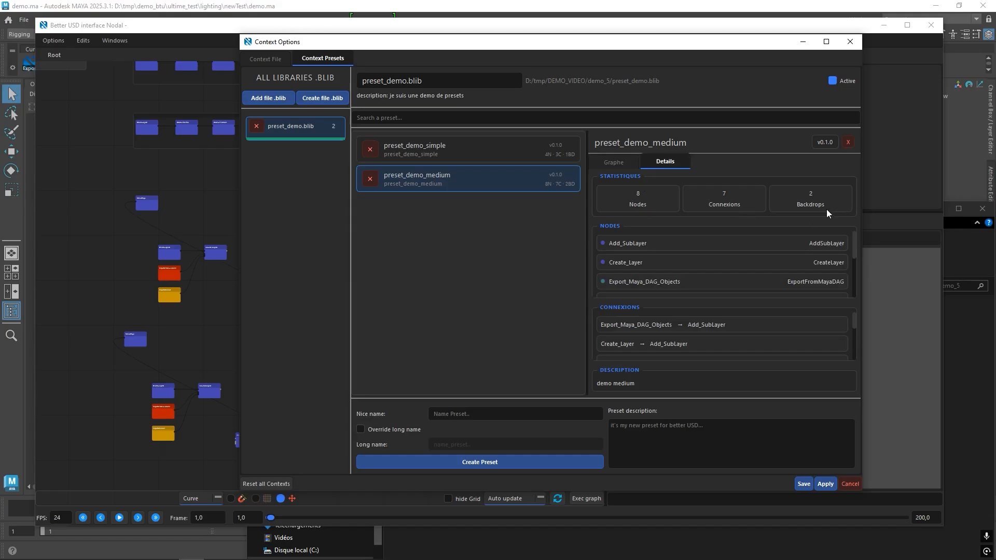
scroll(648, 287, "down", 3)
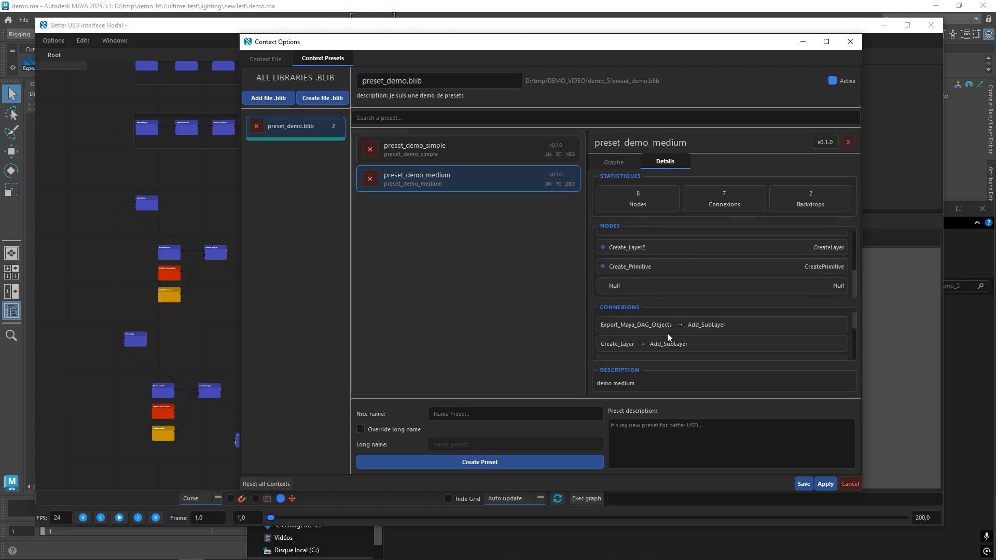
scroll(695, 329, "down", 3)
scroll(706, 332, "down", 2)
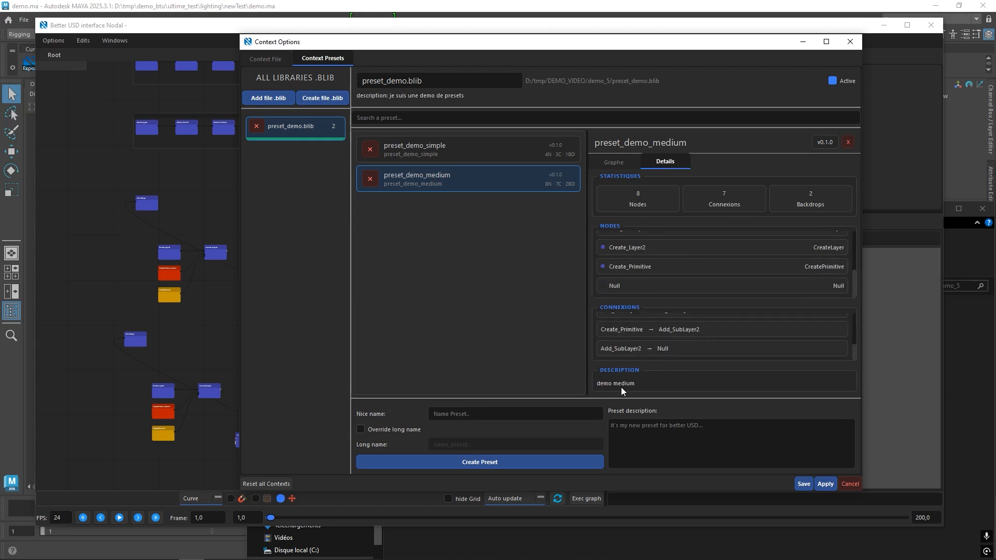
- Close the preset preview and switch between preset_demo_medium and preset_demo_simple to compare their details and graphs
left_click(848, 142)
left_click(394, 153)
left_click(485, 187)
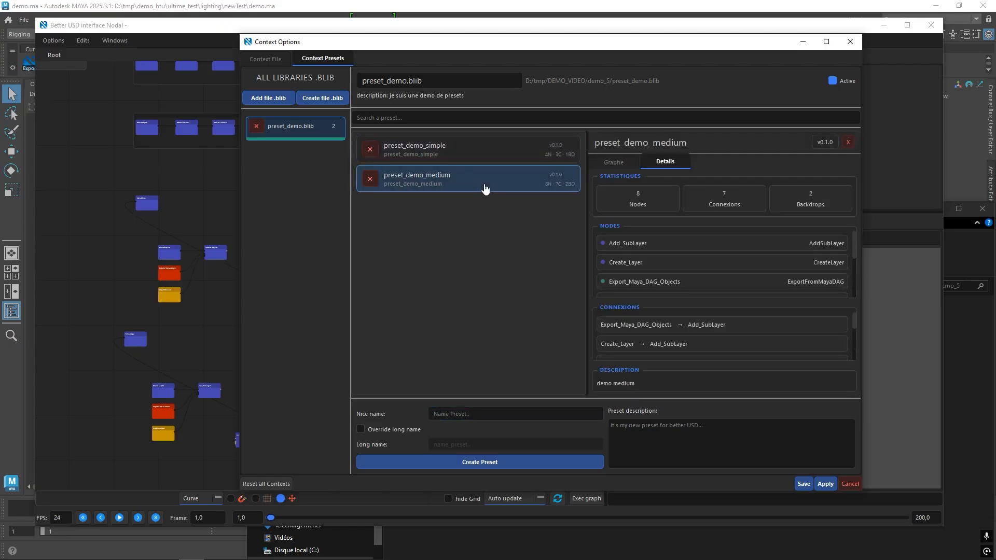
left_click(495, 156)
left_click(500, 182)
left_click(611, 162)
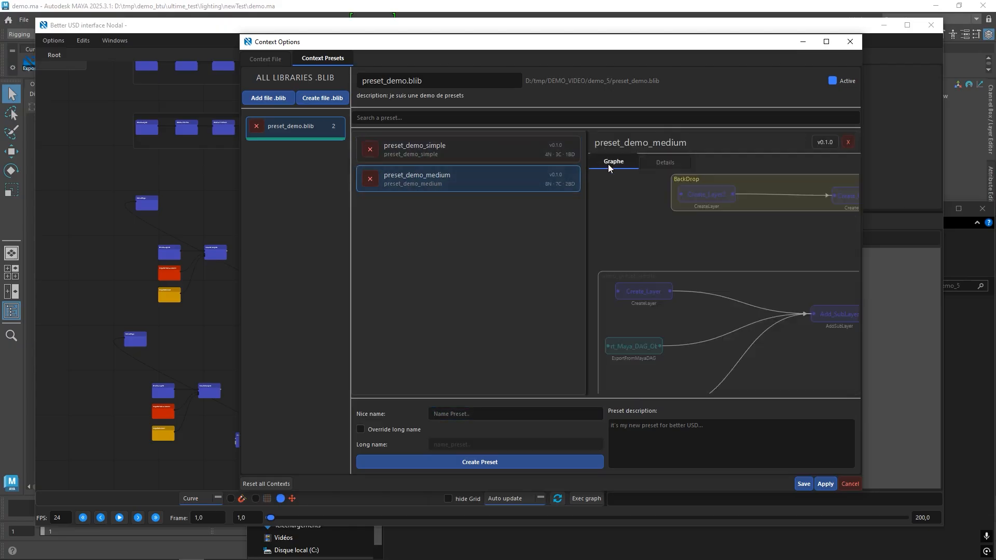
left_click(505, 164)
- Add the demo_add.blib and autreData.blib library files to the context presets
left_click(276, 101)
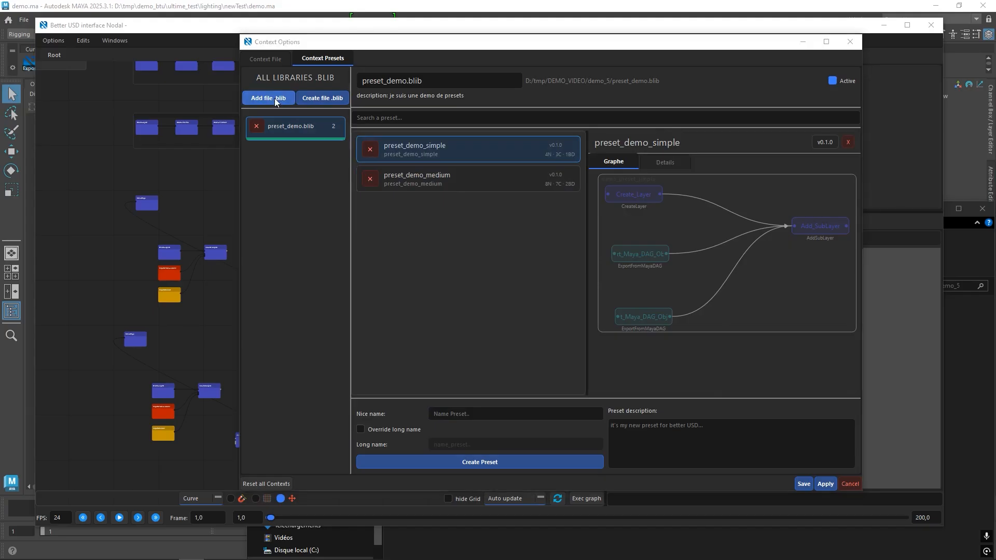
left_click(363, 132)
left_click(647, 350)
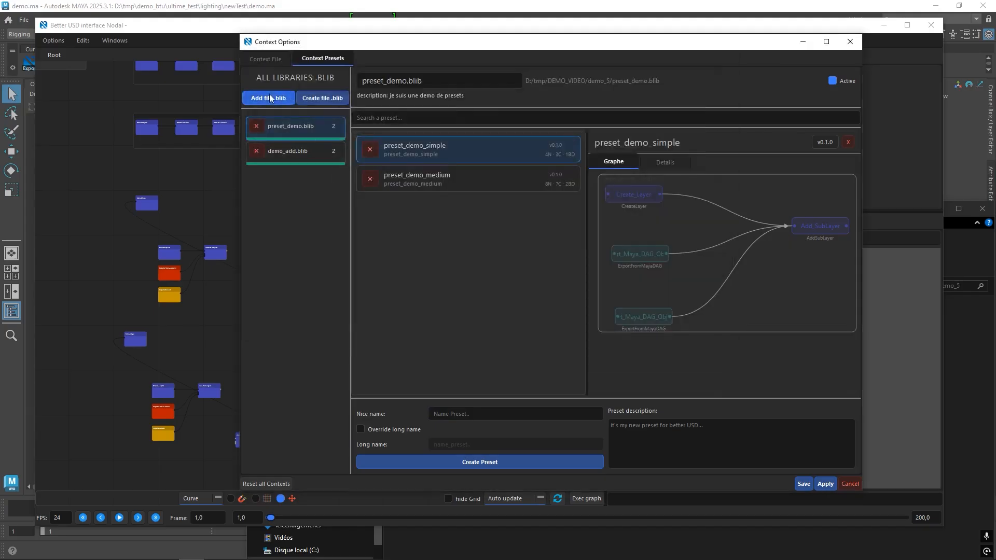
left_click(269, 96)
left_click(386, 126)
left_click(655, 352)
- Examine the preview graphs of the import complexe and create layer init presets in autreData.blib
left_click(316, 179)
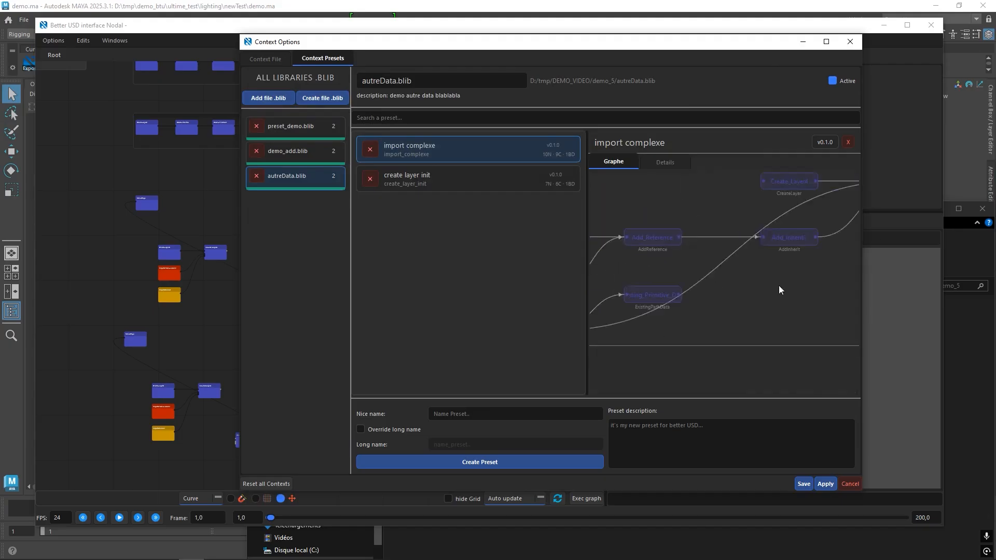
left_click(466, 179)
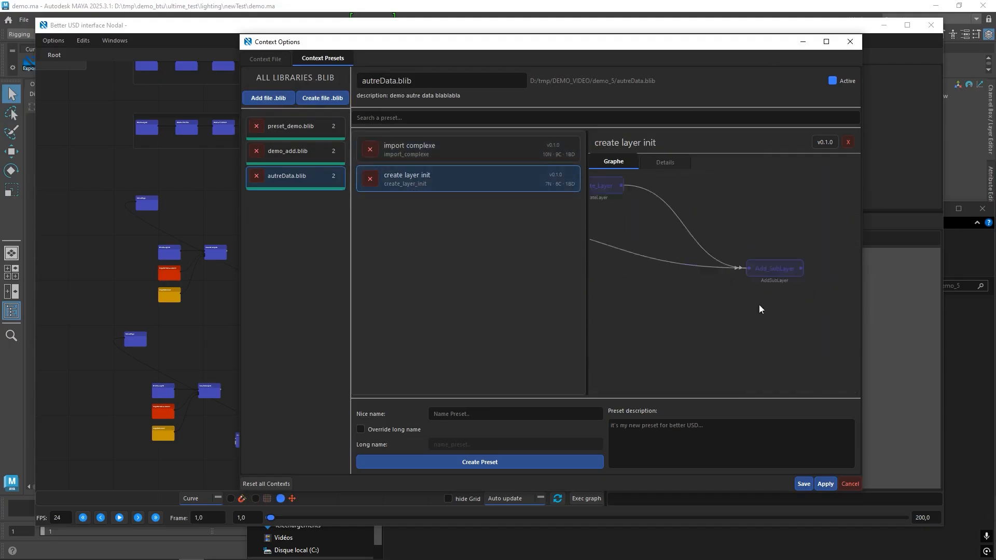
left_click(400, 155)
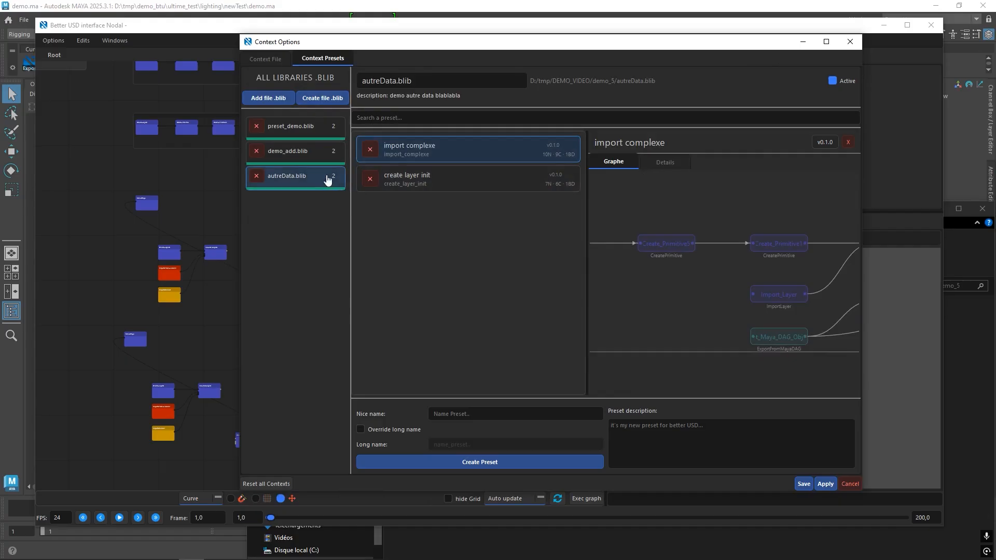
middle_click_drag(762, 279, 705, 307)
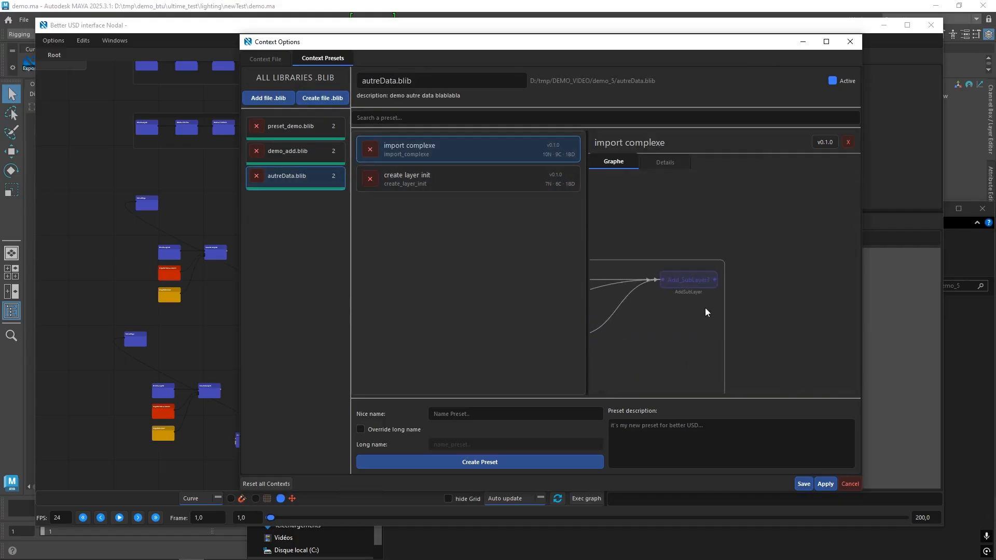
middle_click_drag(644, 333, 754, 265)
middle_click_drag(688, 319, 729, 317)
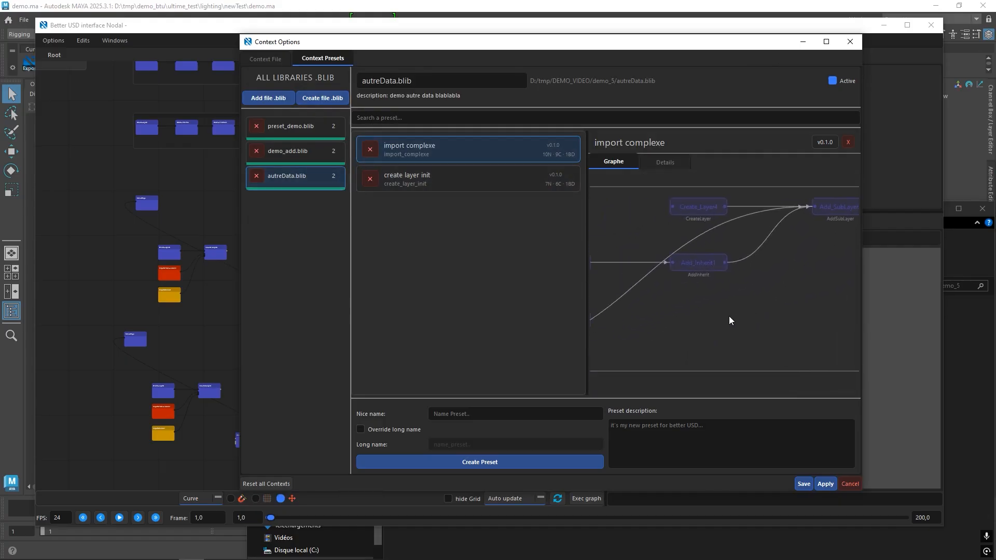
- Deactivate the demo_add.blib library, save the context options, and check the node graph's preset list
left_click(292, 180)
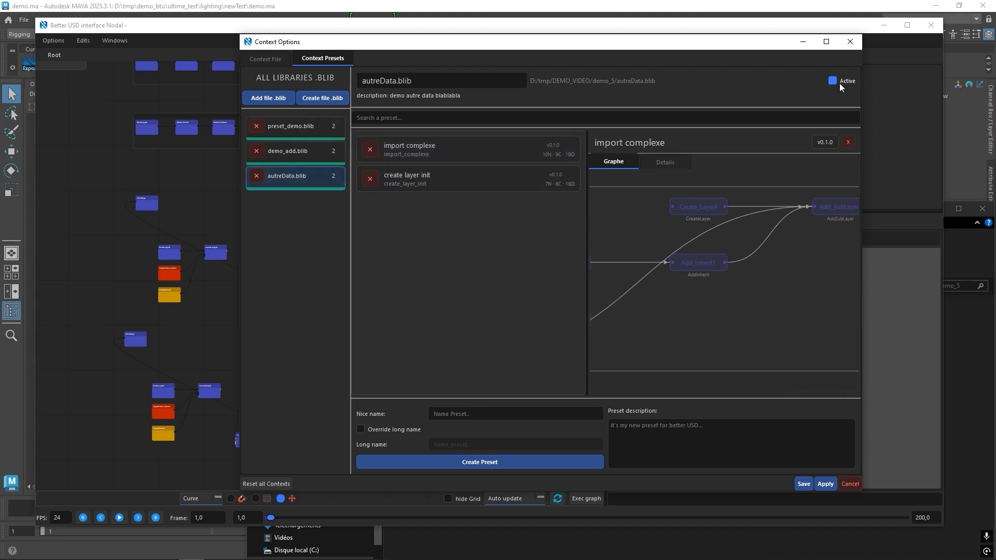
left_click(314, 160)
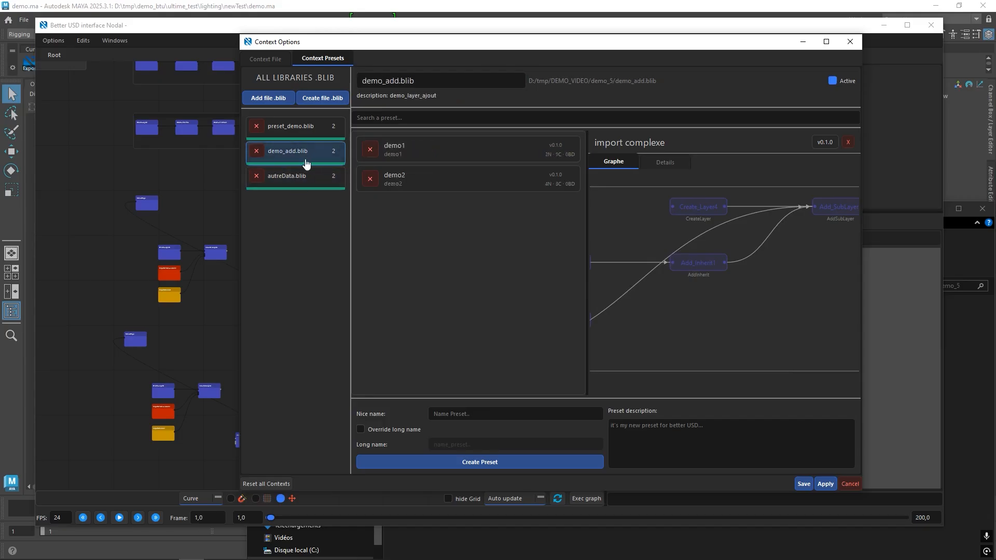
left_click(834, 81)
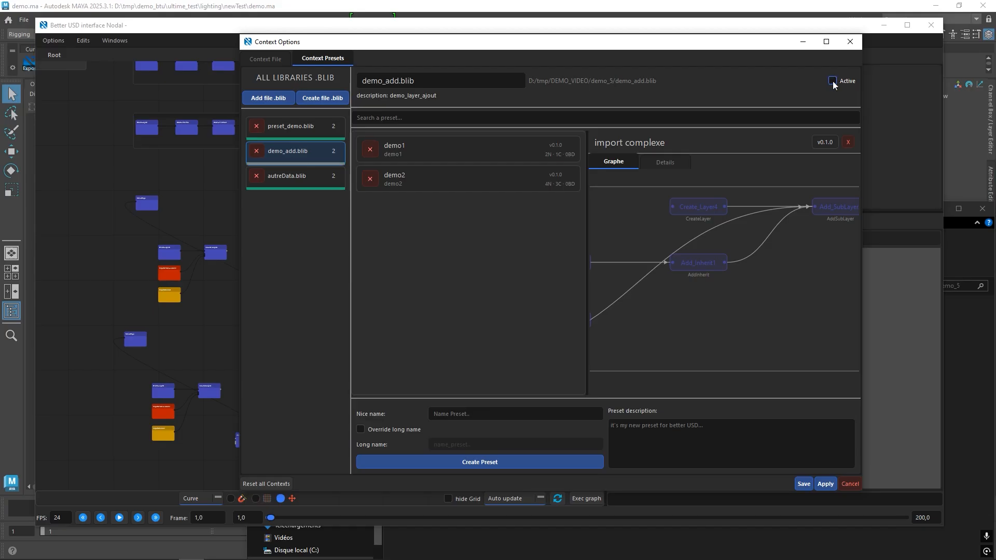
left_click(801, 484)
key("Tab")
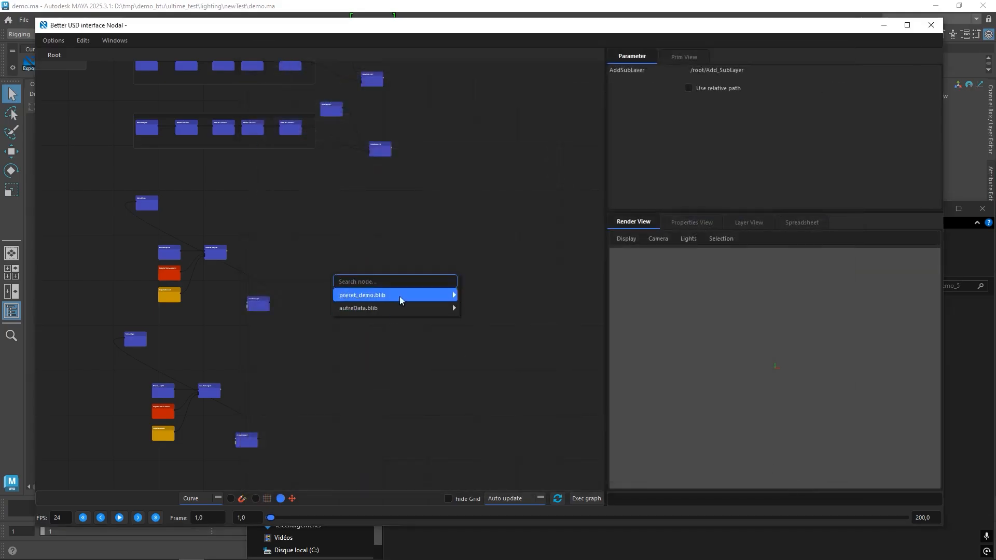
- Remove the demo_add.blib library from the context presets, save, and check the node graph's preset list again
left_click(112, 42)
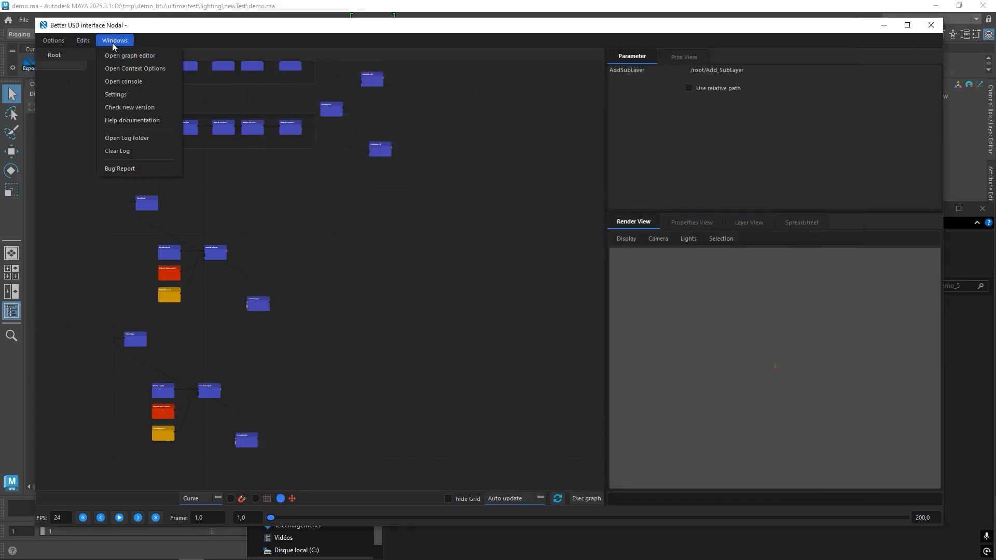
left_click(130, 80)
left_click(253, 64)
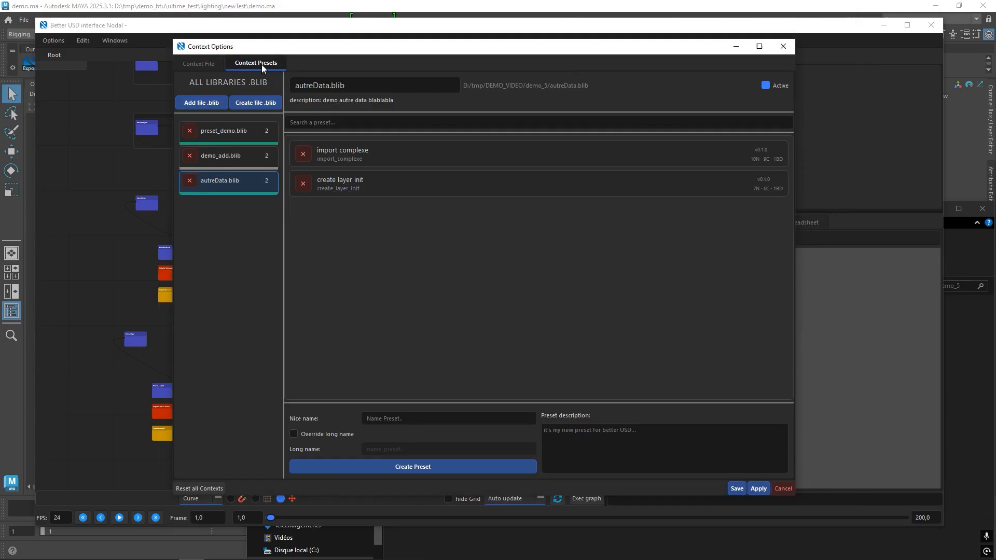
left_click(243, 158)
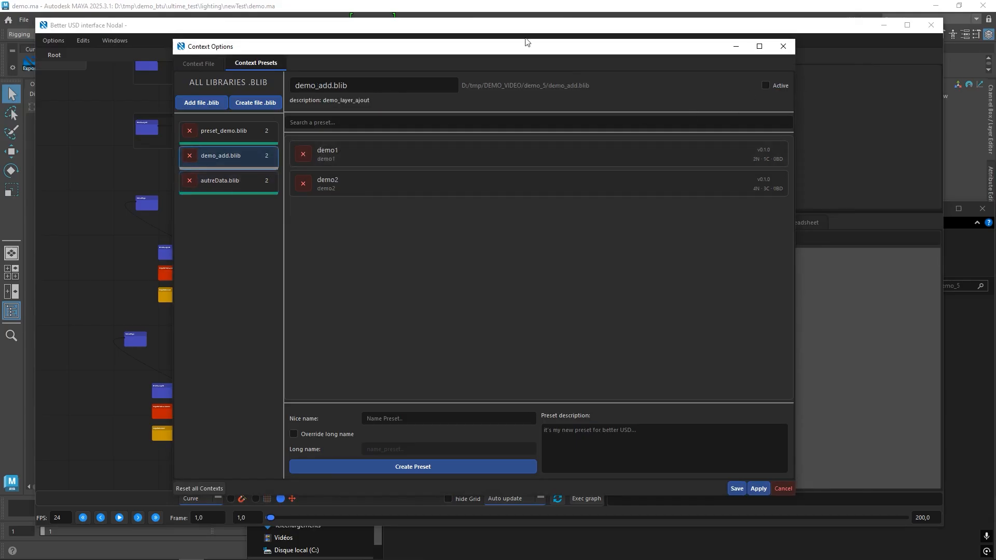
left_click_drag(527, 46, 618, 42)
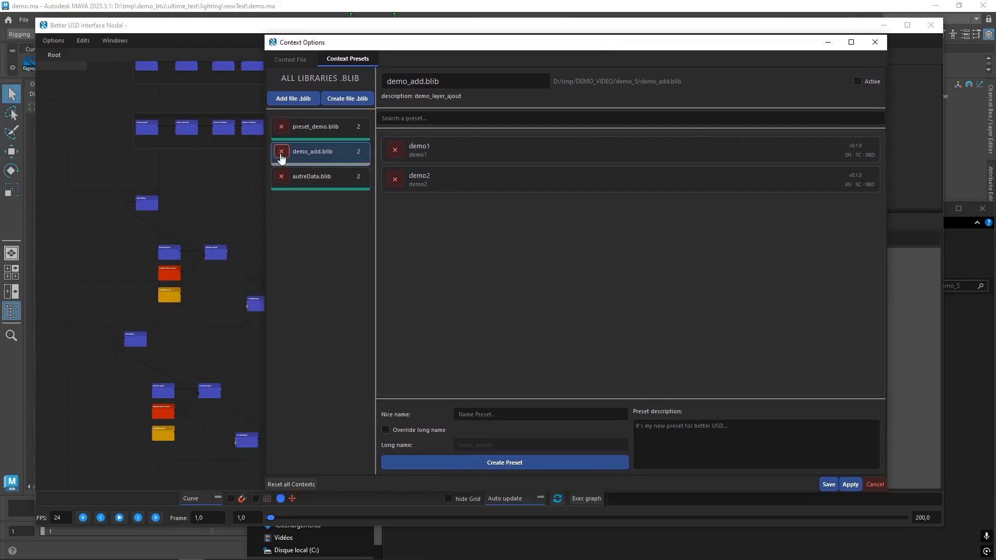
left_click(281, 152)
left_click(828, 484)
key("Tab")
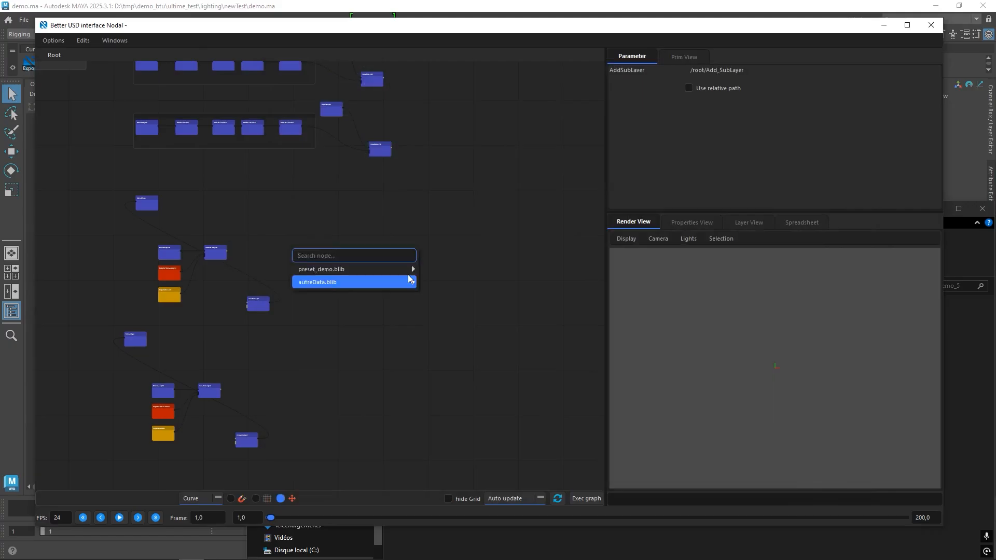
- Add demo_add.blib from the demo_5 folder back to the context presets and deactivate it
left_click(121, 40)
left_click(130, 70)
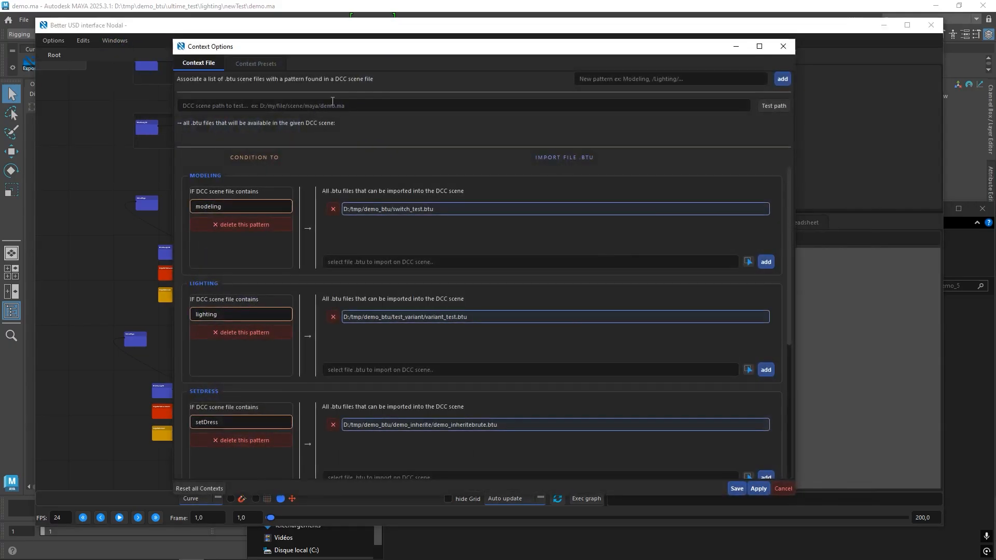
left_click(259, 64)
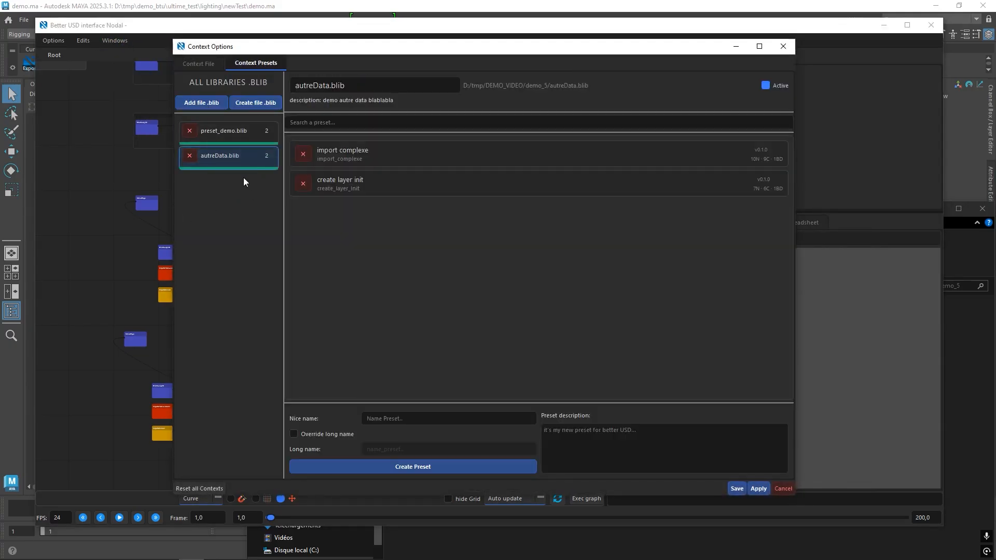
left_click(213, 102)
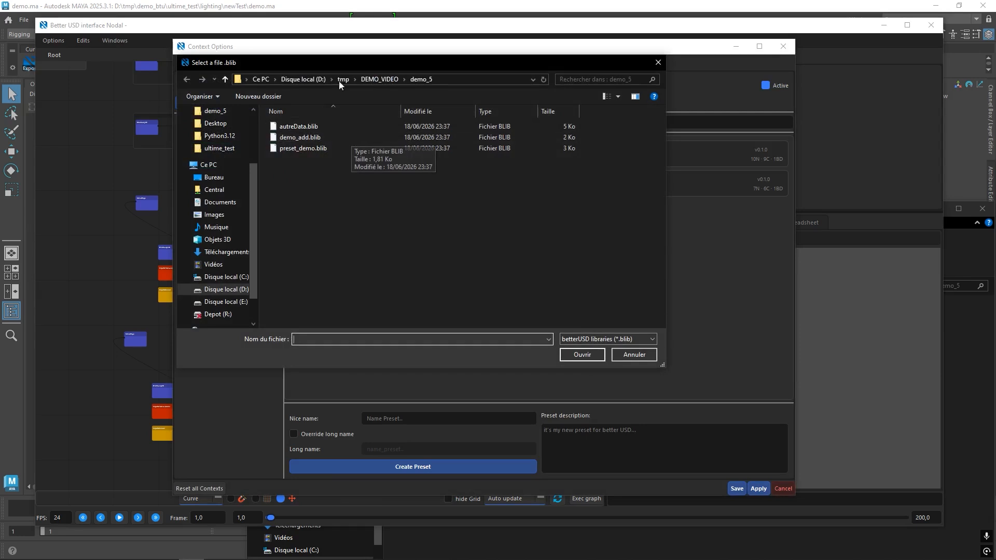
left_click_drag(304, 63, 446, 70)
double_click(449, 145)
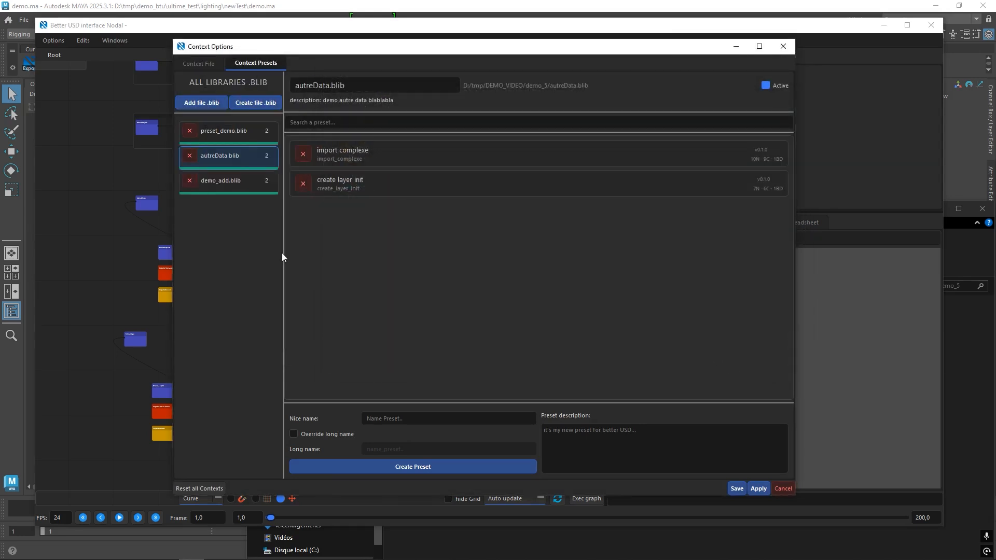
left_click(224, 182)
left_click(765, 85)
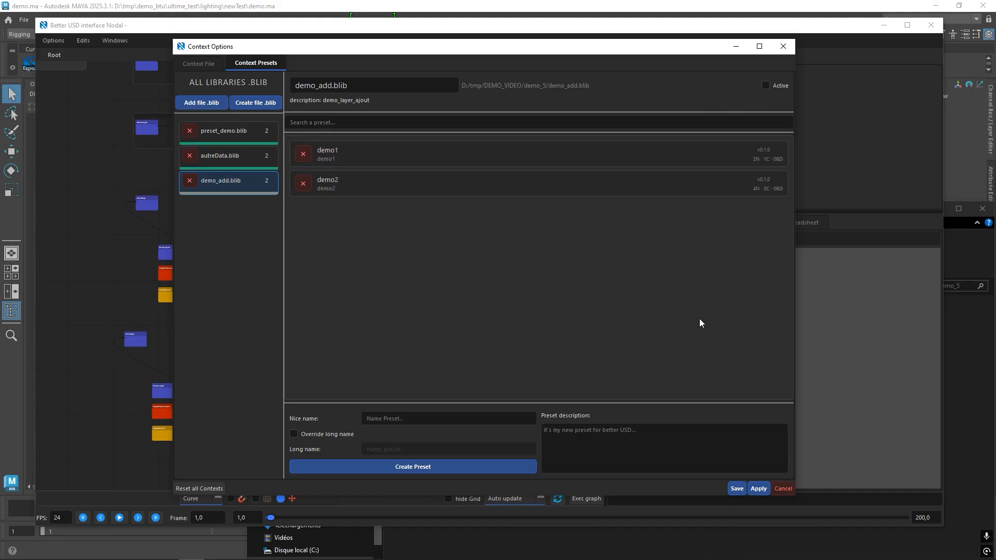
- Create a library file named "mega pack" in demo_5 with the description "demo pour la vidéo de présentation btu" and select the new library
left_click_drag(368, 50, 523, 59)
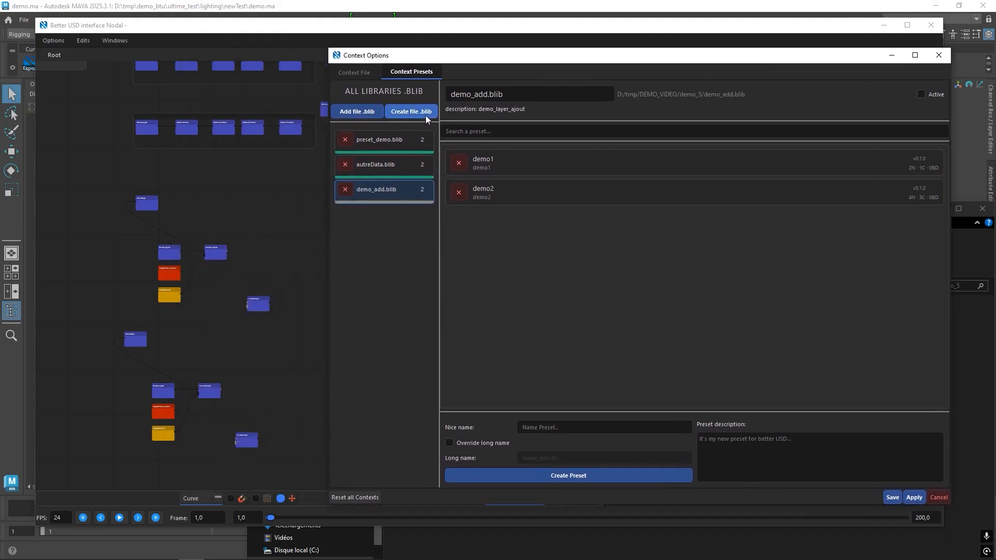
left_click(425, 115)
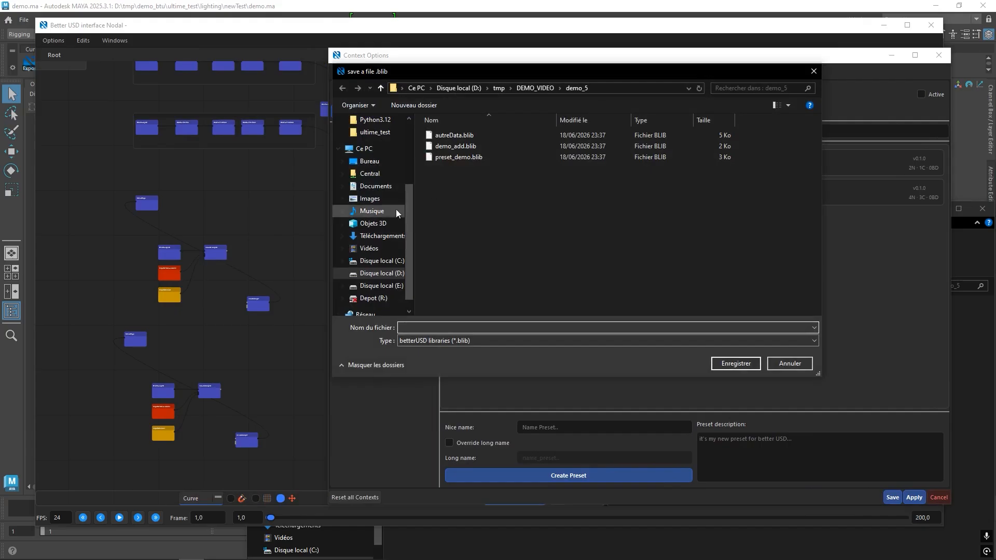
type("mega pack")
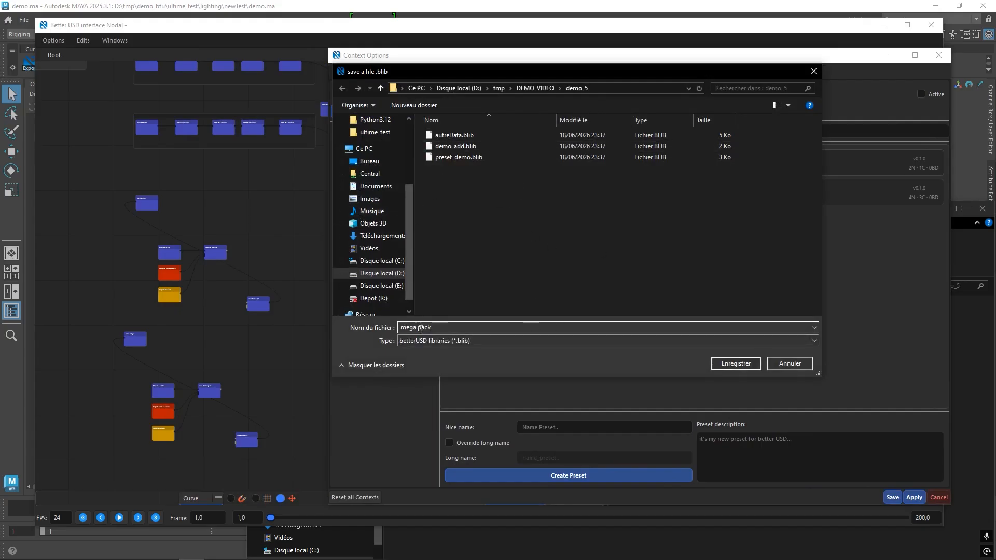
left_click(741, 362)
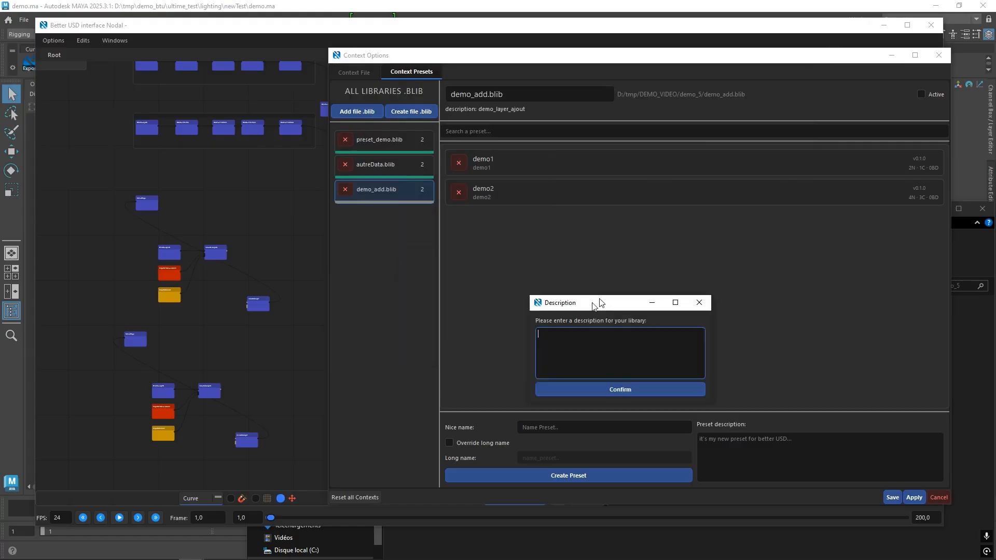
left_click_drag(599, 302, 513, 228)
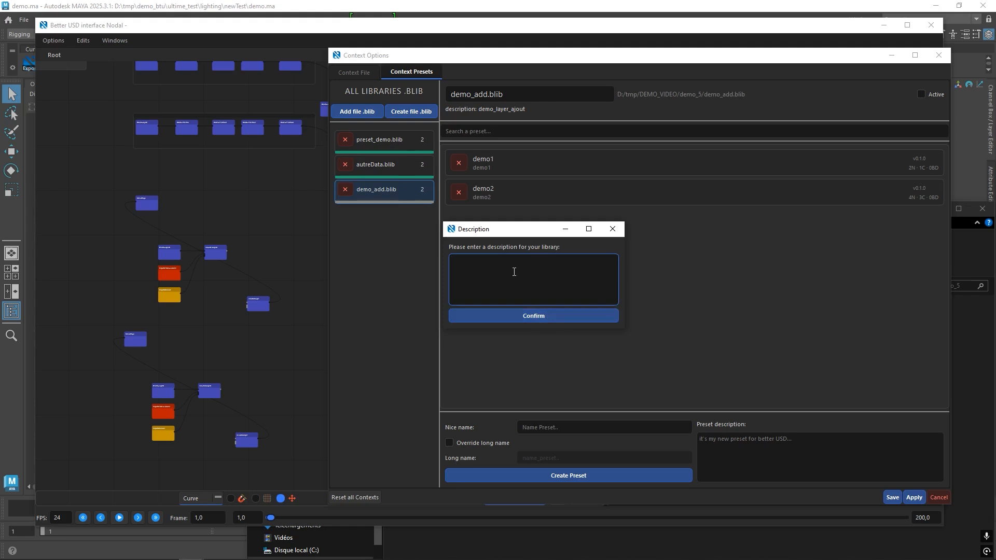
type("demo pour la vide")
type("o de présentation btu")
left_click(533, 313)
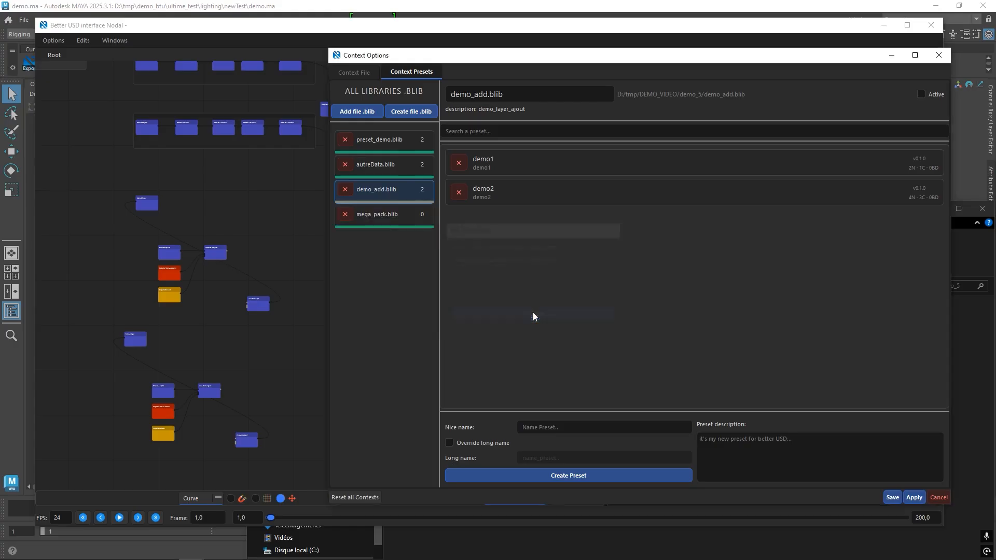
left_click(382, 223)
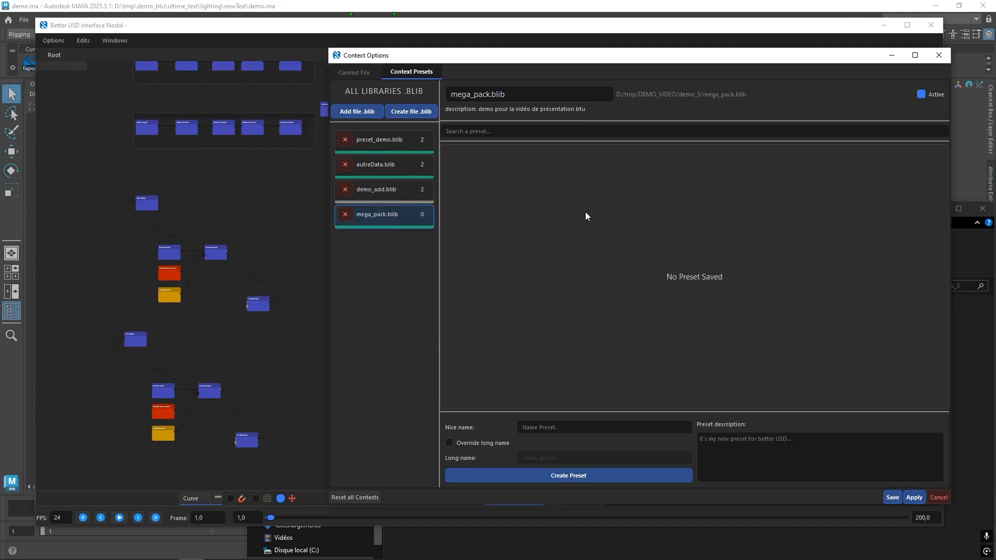
- Enter "Jolie Name" as the nice name of a new preset in mega_pack.blib
left_click_drag(461, 60, 485, 58)
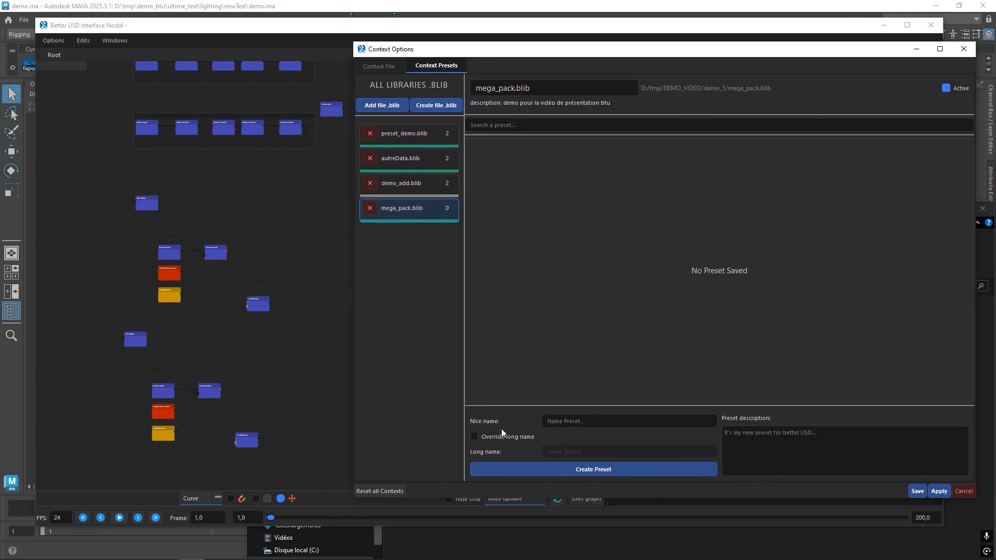
left_click(600, 422)
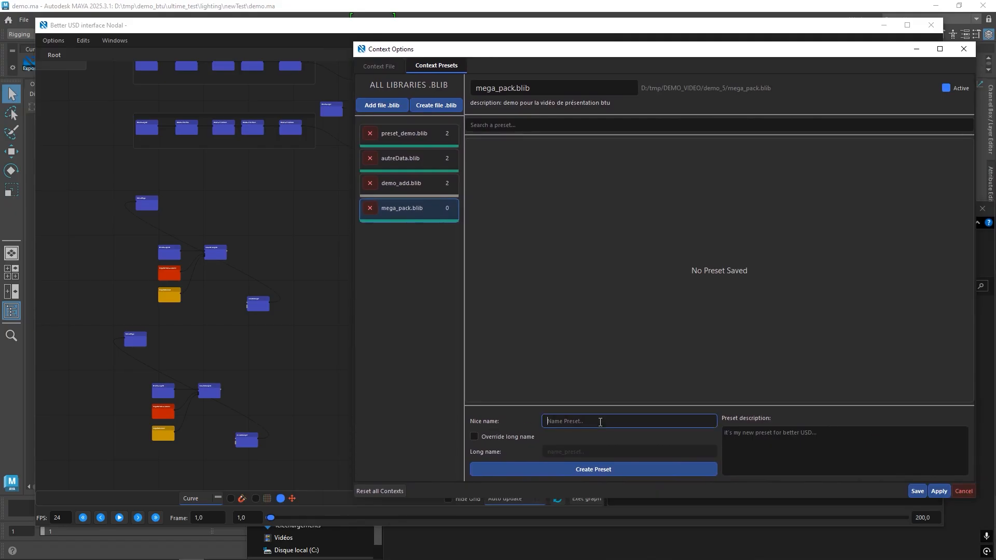
type("jolie Name")
key("Delete")
type("J")
- Try overriding the preset's long name with jolie_name_zchzfhz
left_click(496, 439)
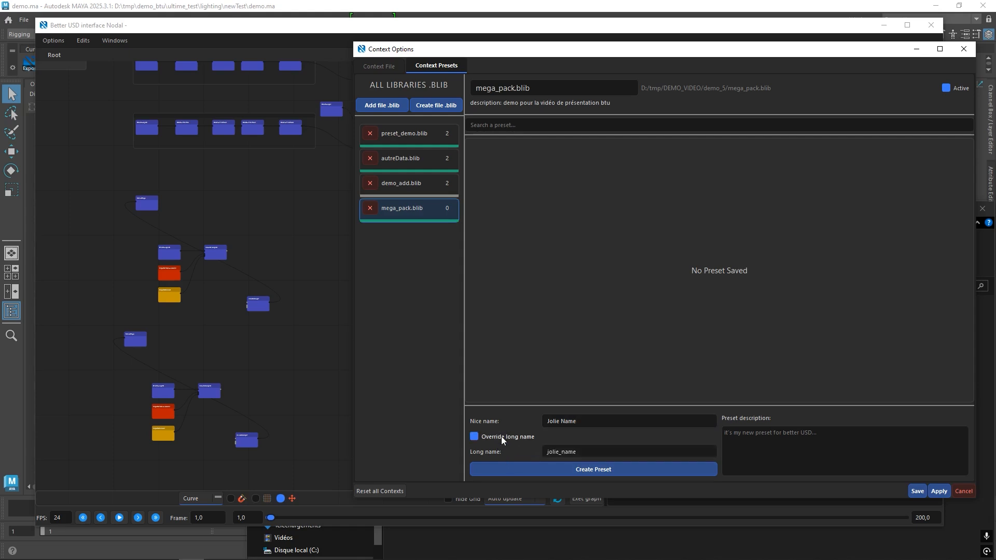
left_click(581, 451)
type("_zchzfhz")
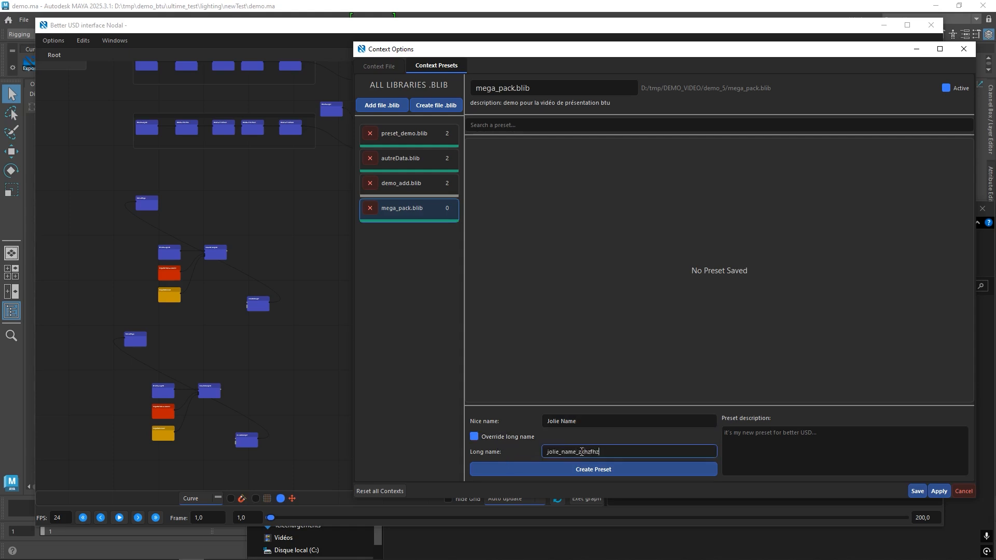
left_click_drag(629, 449, 577, 453)
key("BackSpace")
left_click(491, 438)
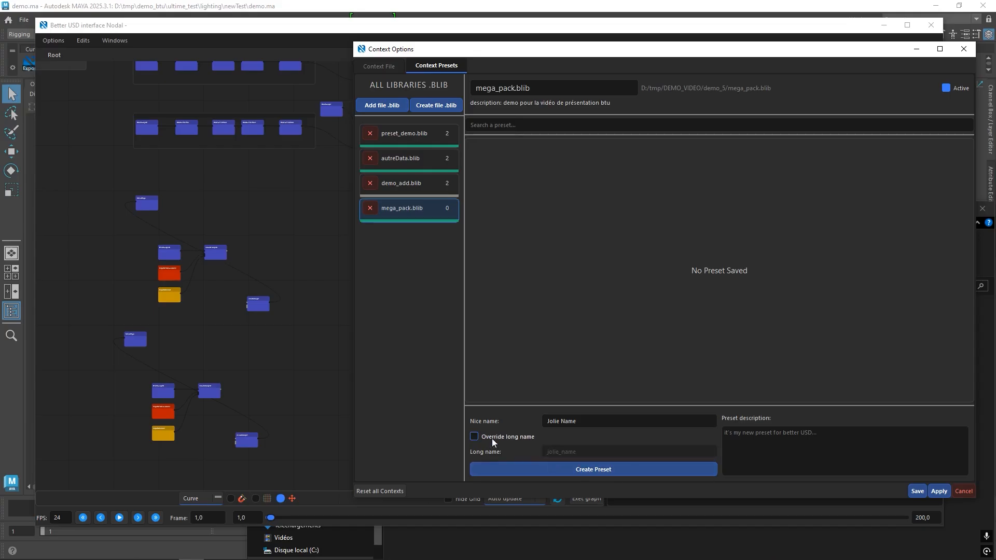
- Set the new preset's description to "demo premier preset"
left_click(808, 445)
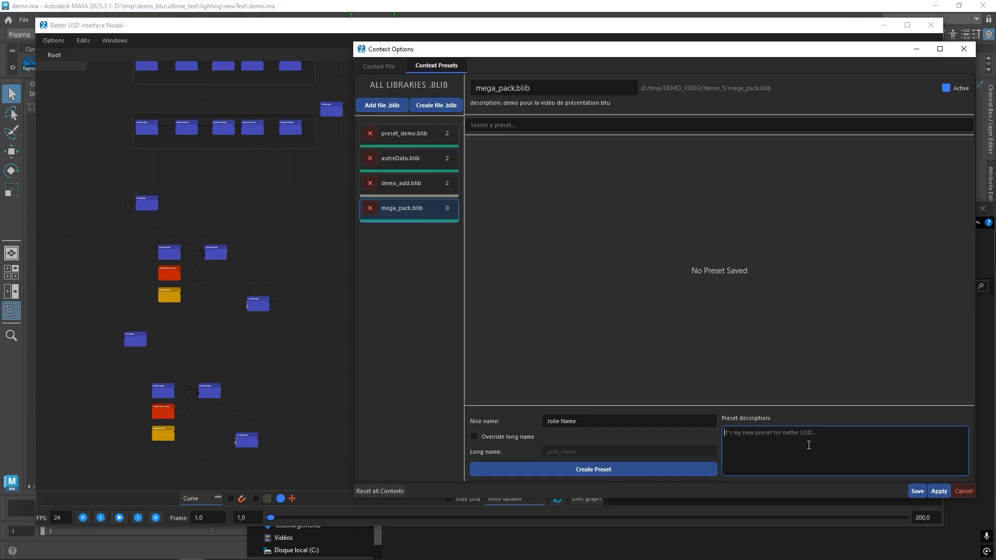
type("demo premier preset")
left_click(587, 426)
left_click(816, 442)
- Select the two For Loop nodes and the Create Primitive node between them in the graph and create the Jolie Name preset from them
scroll(164, 288, "down", 3)
middle_click_drag(332, 277, 233, 369)
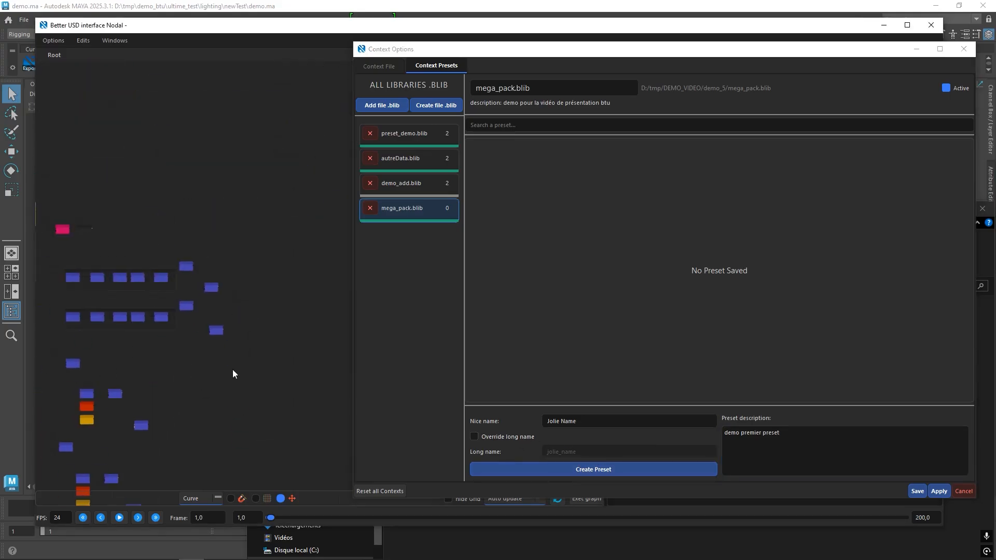
middle_click_drag(82, 187, 229, 184)
scroll(171, 181, "up", 3)
middle_click_drag(57, 410, 233, 223)
middle_click_drag(122, 306, 311, 331)
scroll(311, 332, "up", 4)
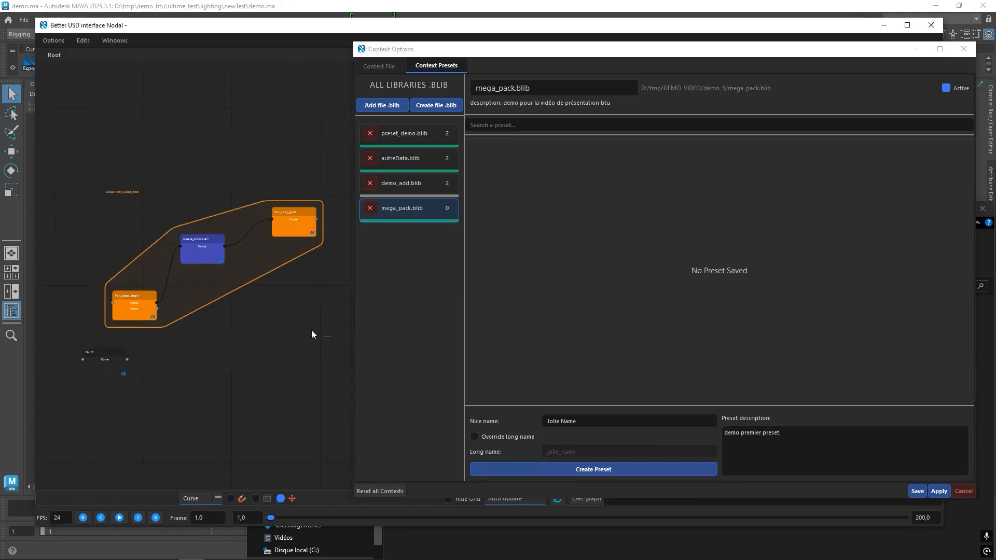
left_click_drag(330, 338, 89, 165)
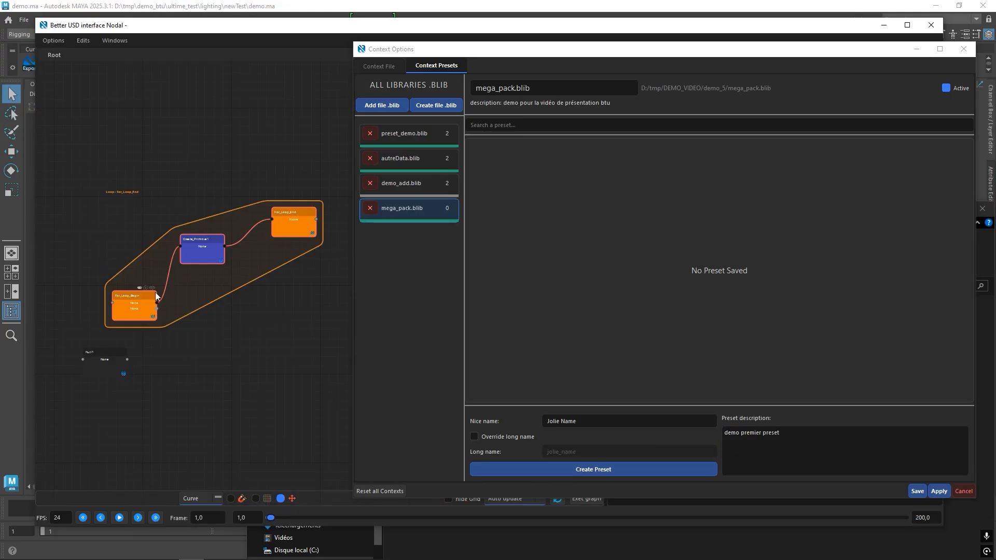
left_click(609, 473)
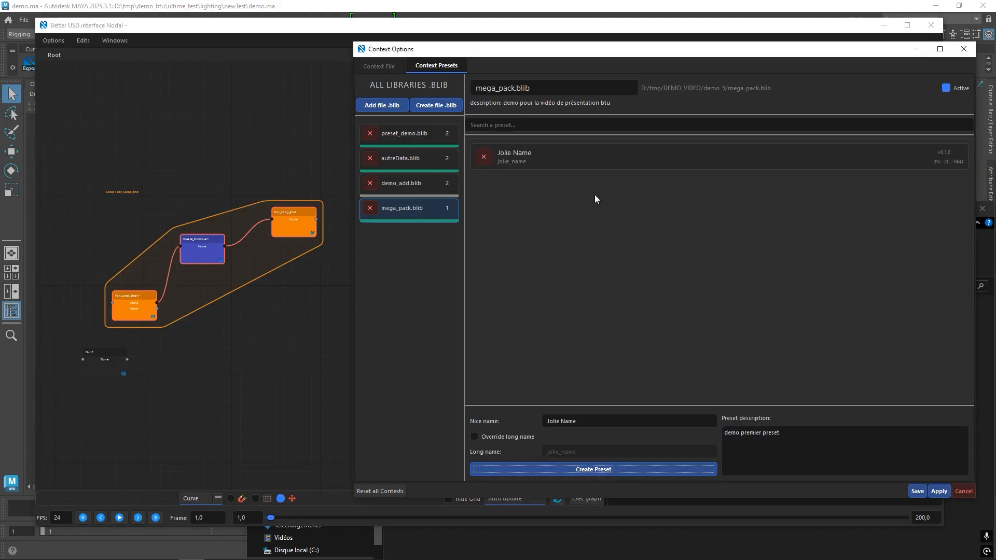
- Preview the Jolie Name preset's graph and save the context options
middle_click_drag(820, 318, 778, 324)
mouse_move(954, 255)
middle_mouse_down()
mouse_move(760, 331)
mouse_move(942, 223)
mouse_move(942, 239)
middle_mouse_up()
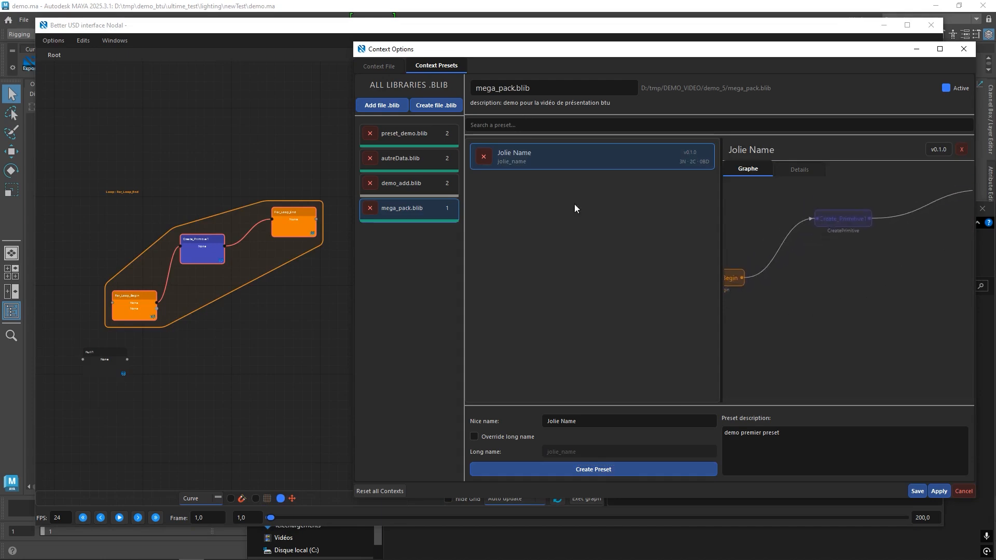
left_click(917, 491)
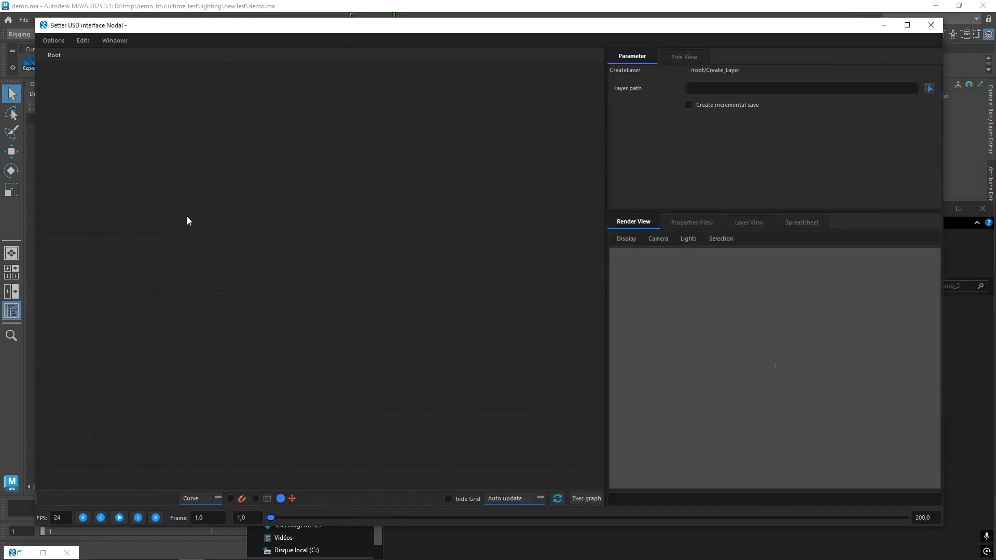
- Insert the Jolie Name preset from mega_pack.blib into an empty area of the node graph
key("Tab")
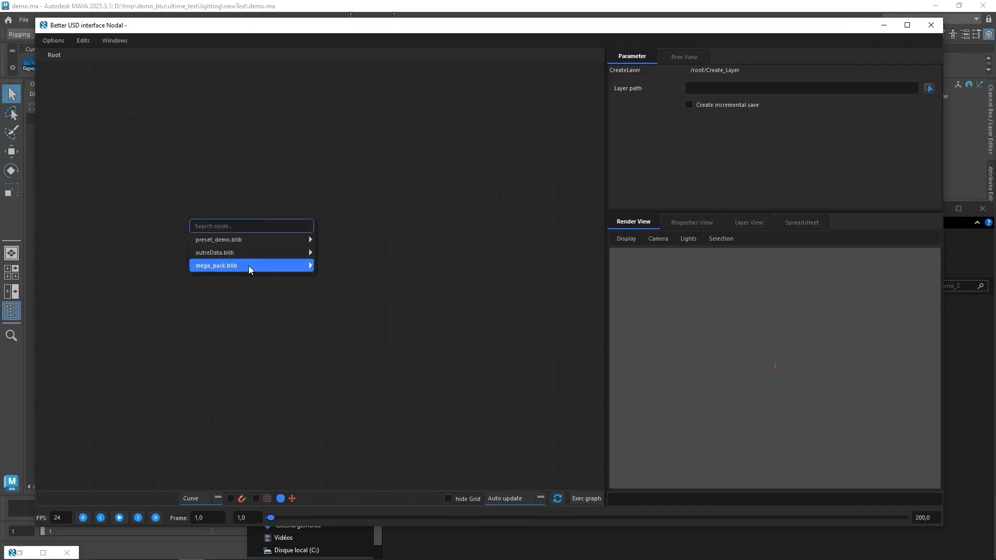
mouse_move(248, 265)
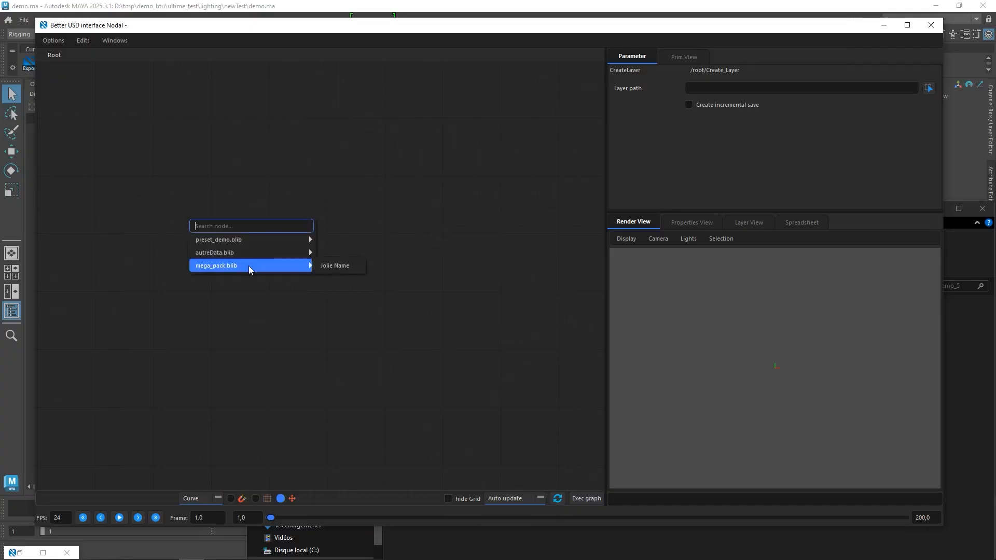
left_click(353, 266)
left_click_drag(412, 338, 111, 139)
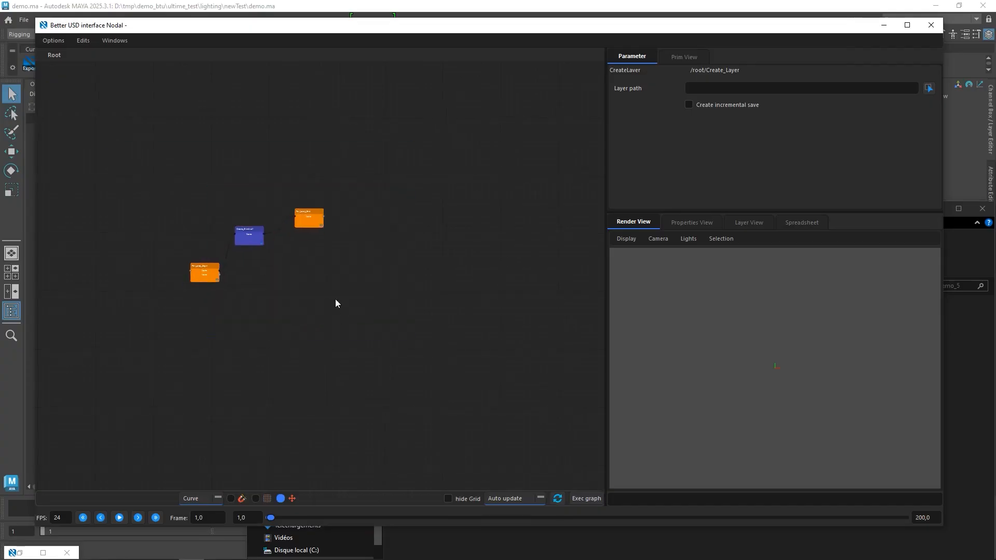
middle_click_drag(335, 300, 334, 289)
- Reopen the Context Options, add a Create Layer node below the inserted loop and set its layer path to eee.usda
left_click(20, 553)
left_click_drag(511, 89, 564, 51)
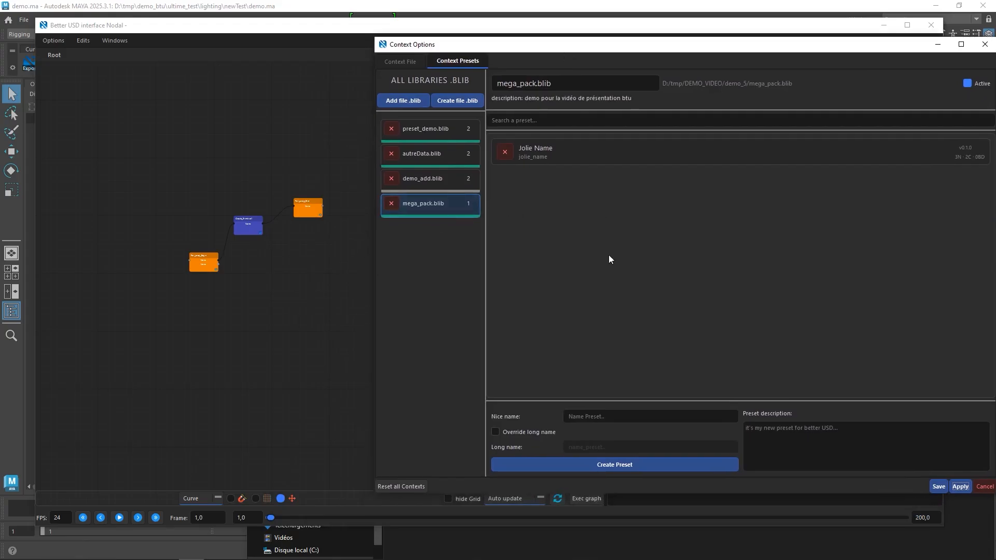
key("Tab")
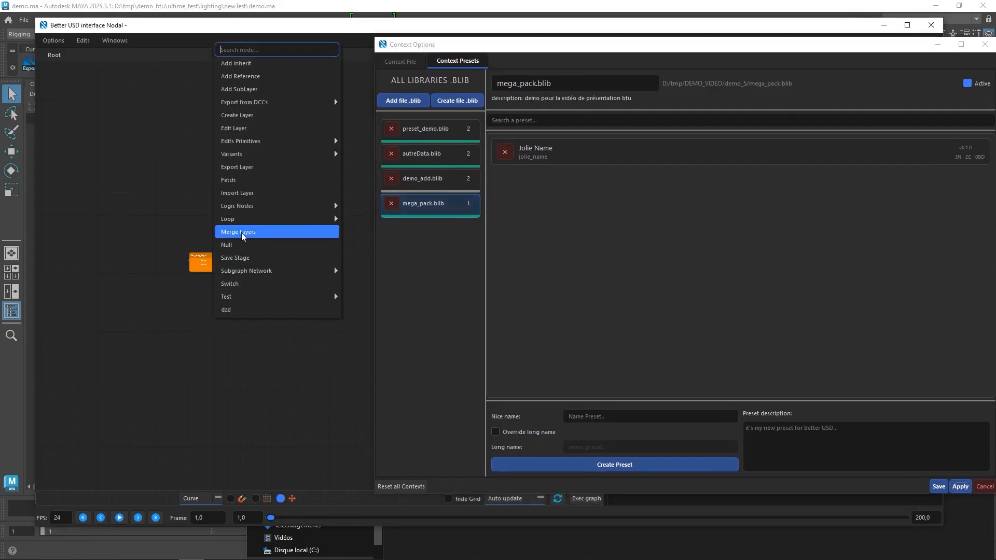
left_click(256, 164)
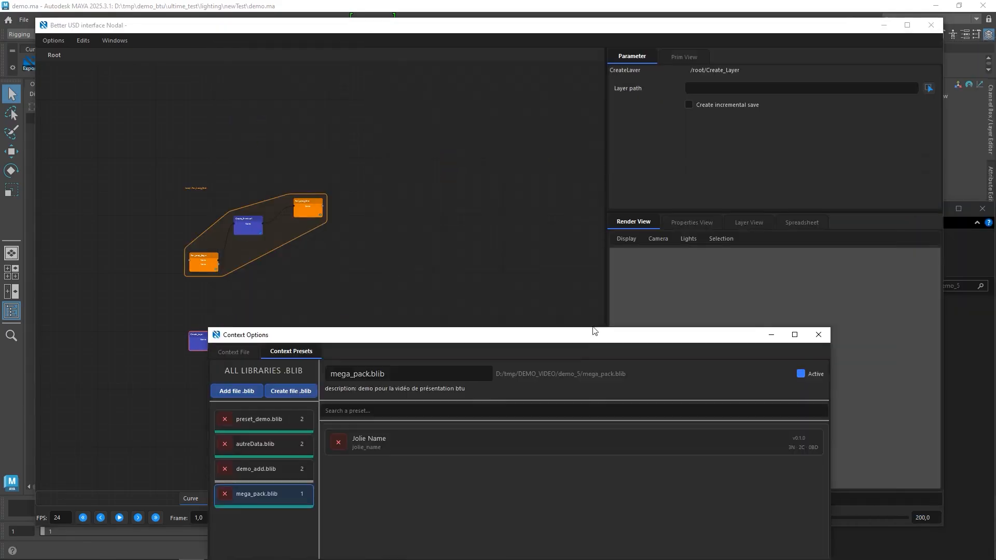
left_click(756, 87)
type("eee.usda")
key("Return")
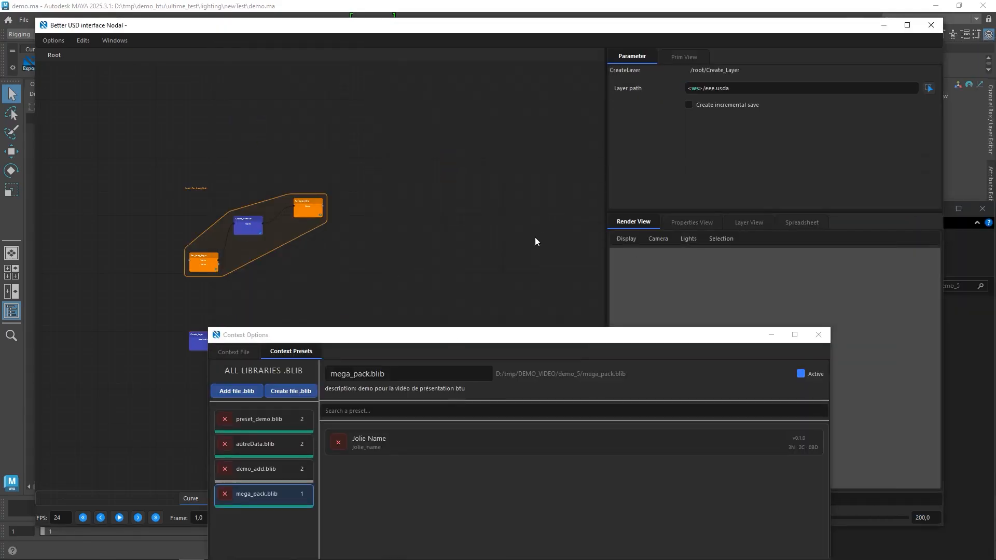
- Create a preset named "one node" in mega_pack.blib from the selected Create Layer node
left_click_drag(519, 335, 654, 107)
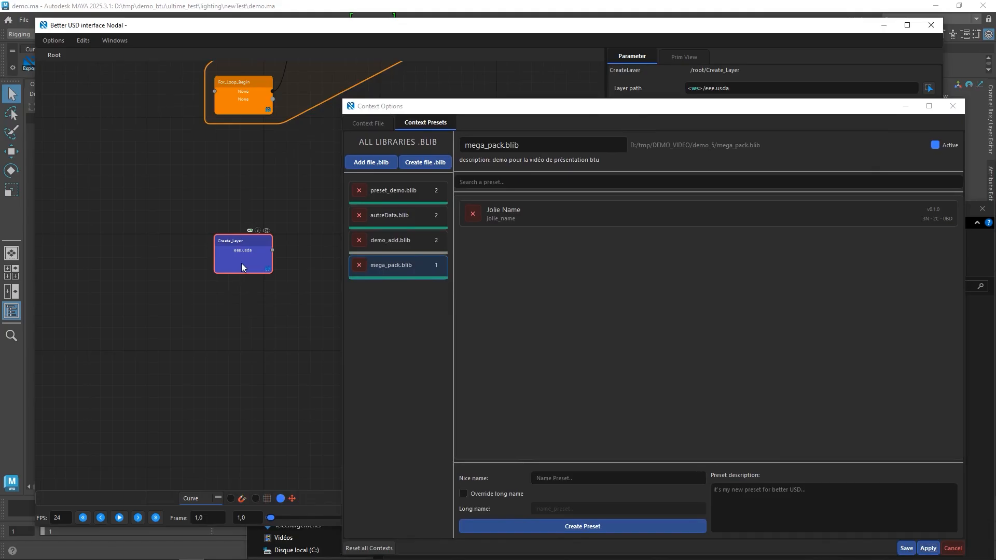
left_click(570, 476)
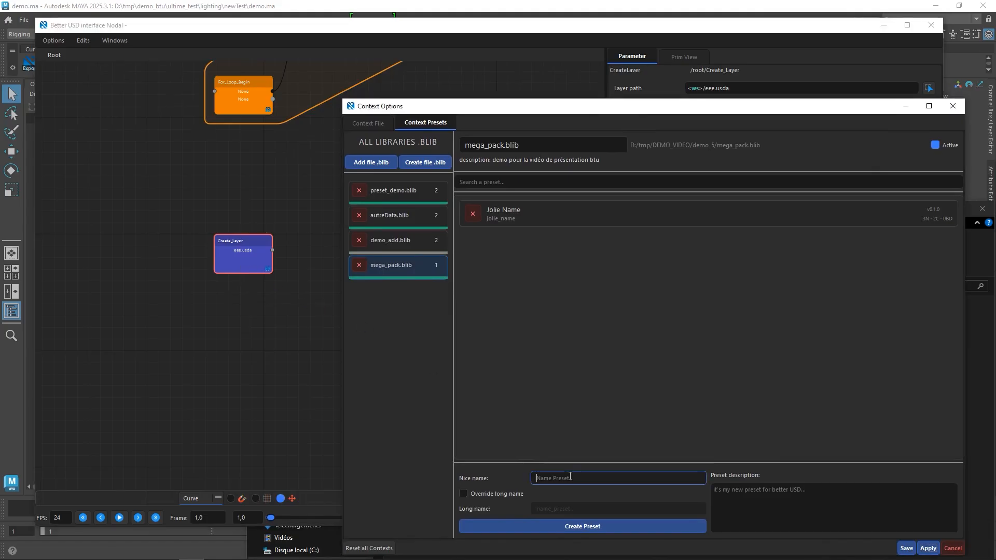
type("oen_node")
left_click(558, 527)
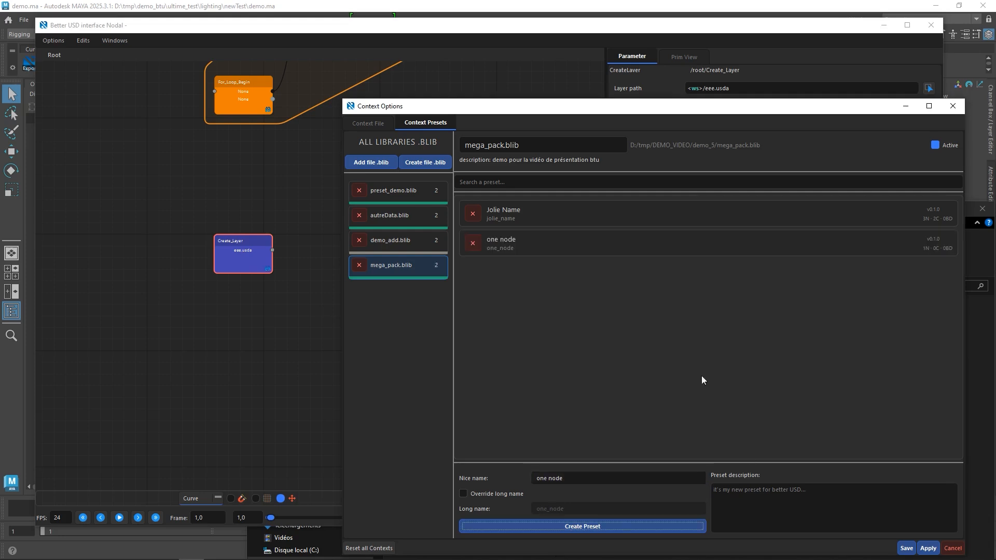
- View the details of the one node preset and apply the context options
left_click(769, 227)
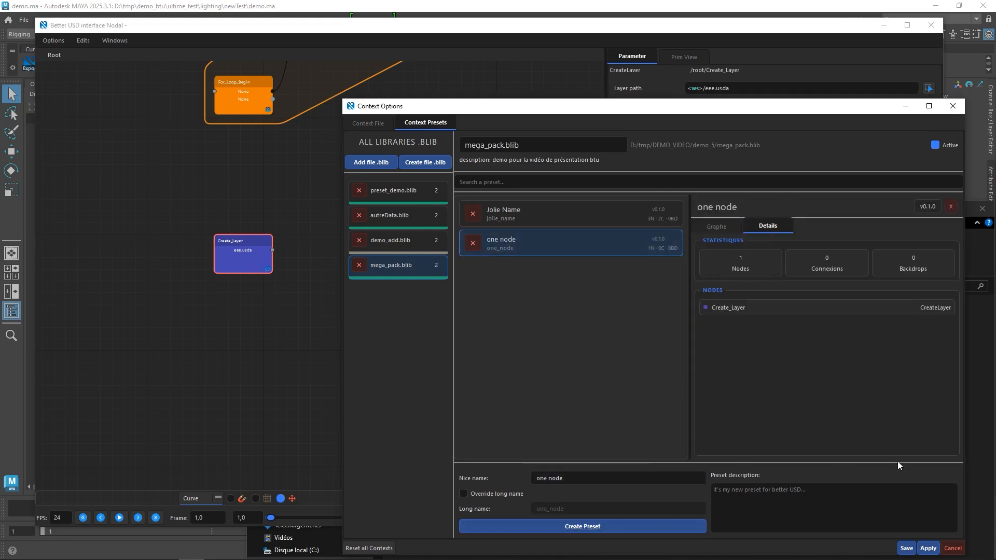
left_click_drag(734, 111, 724, 86)
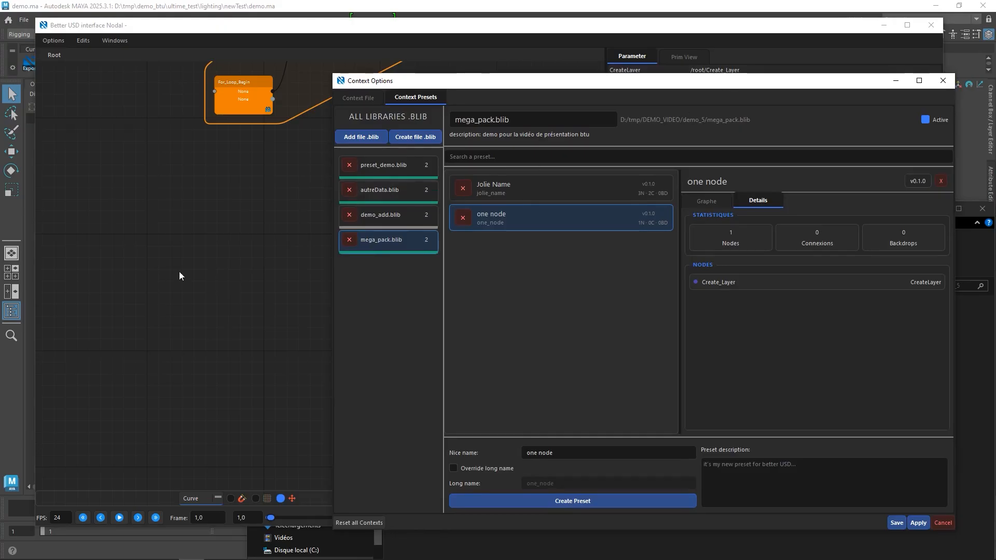
left_click(918, 523)
- Insert the one node preset from mega_pack.blib into the graph and check the layer path of its Create Layer node
scroll(155, 272, "down", 2)
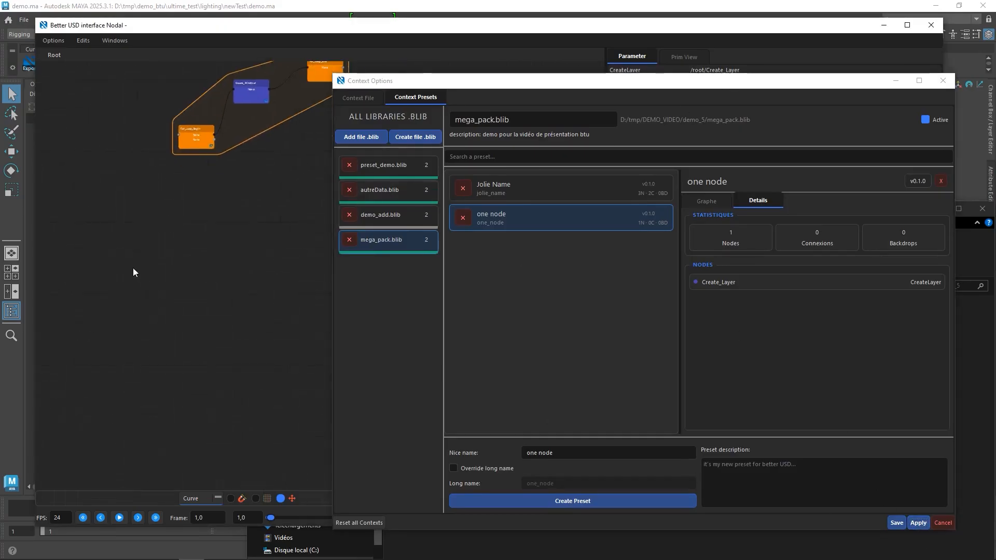
key("Tab")
mouse_move(228, 306)
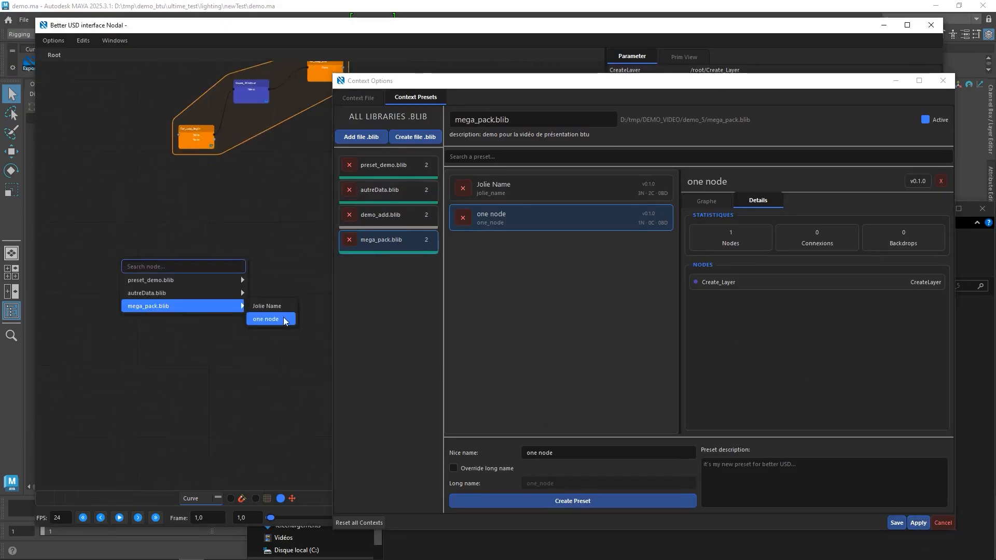
left_click(269, 321)
left_click_drag(621, 82, 611, 179)
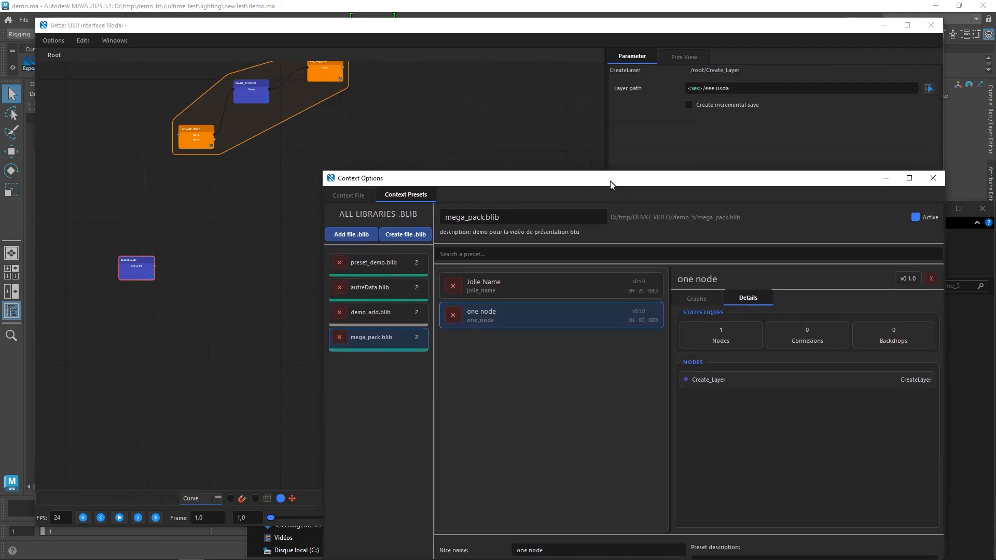
left_click_drag(724, 179, 732, 79)
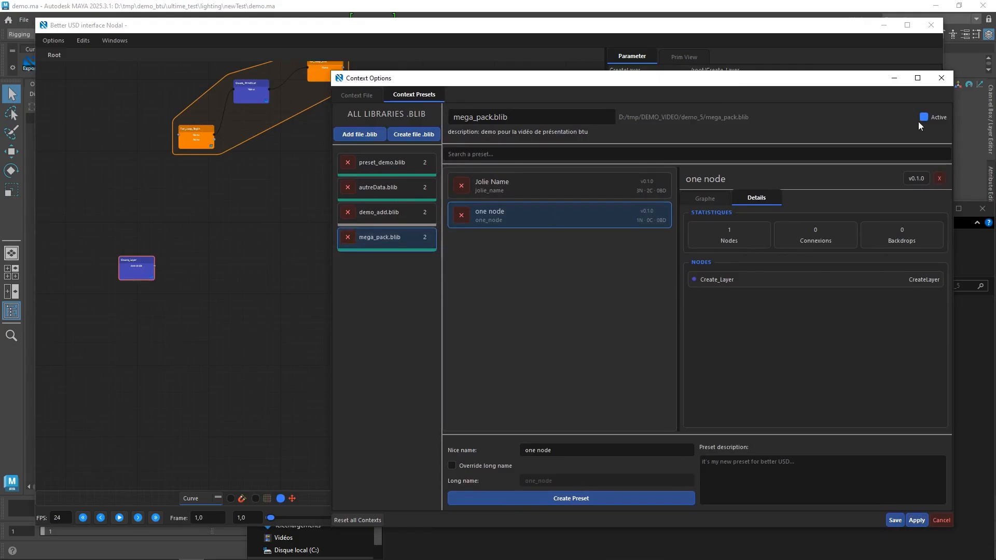
- Check the .blib files in the demo_5 folder and review each library's presets in the Context Options
left_click(496, 534)
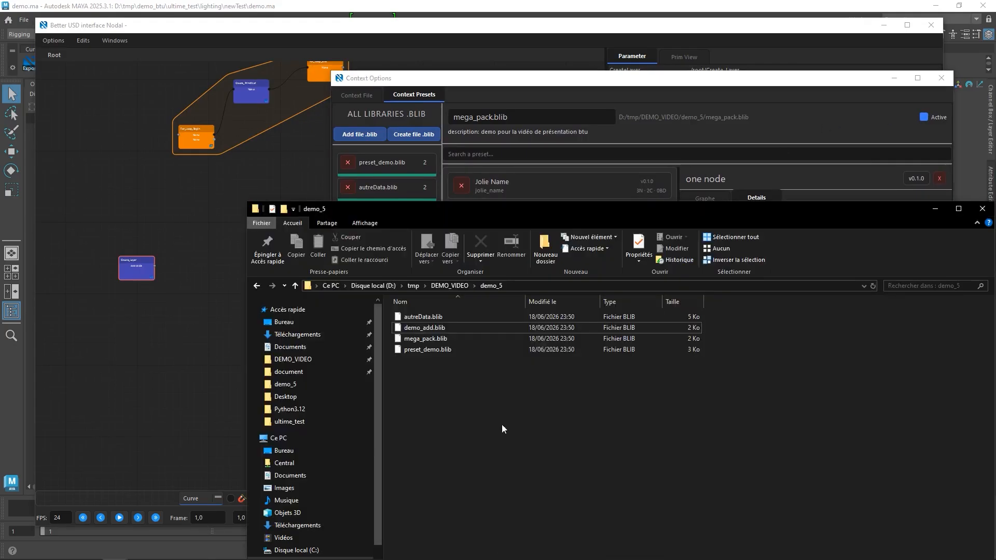
left_click(798, 95)
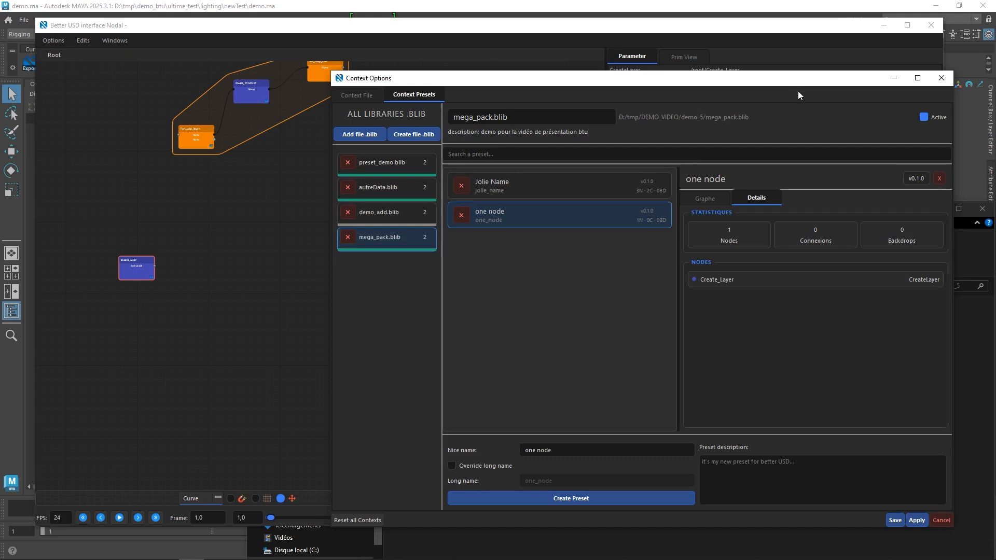
left_click_drag(434, 78, 423, 71)
left_click(378, 157)
left_click(377, 181)
left_click(378, 206)
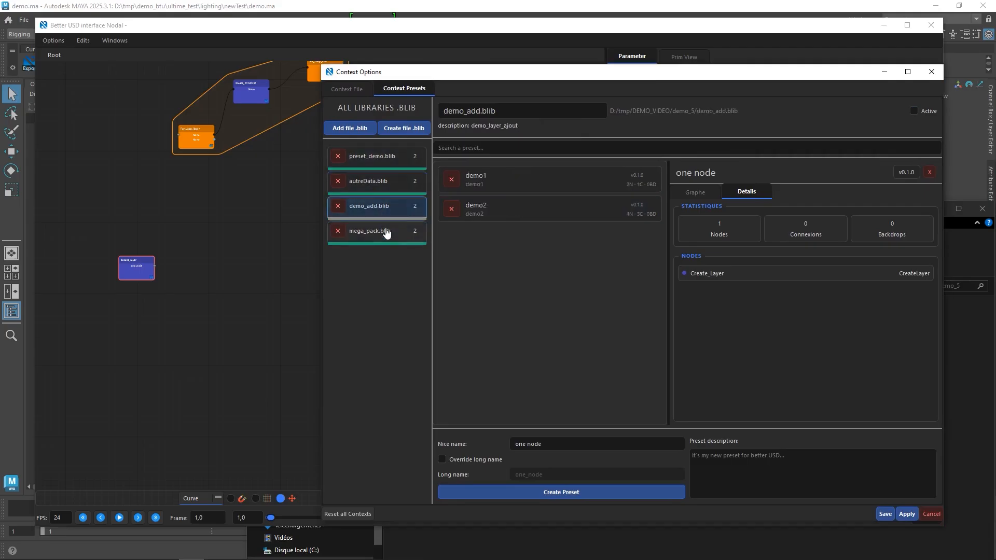
left_click(384, 230)
- Look over the context file associations and browse the presets of all four .blib libraries again
left_click(362, 91)
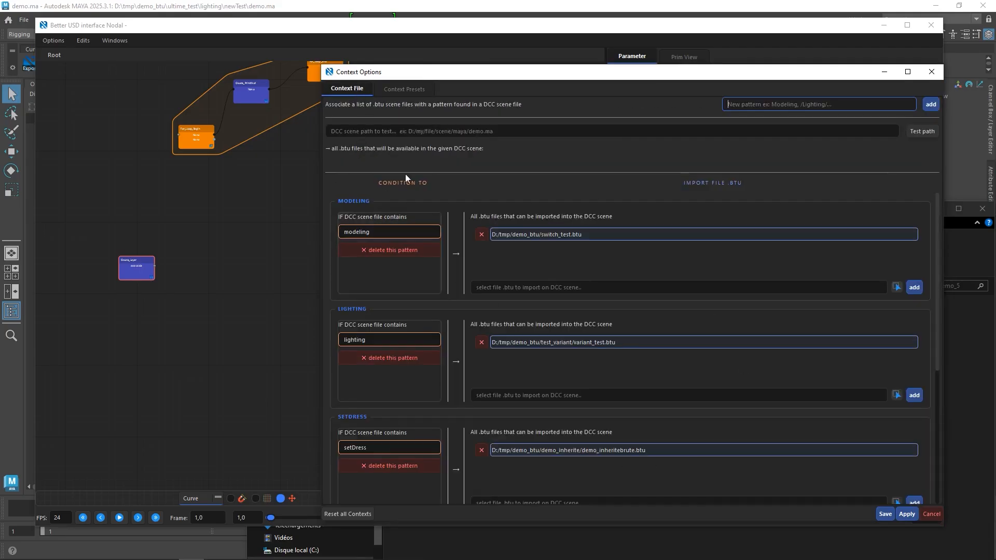
left_click(408, 89)
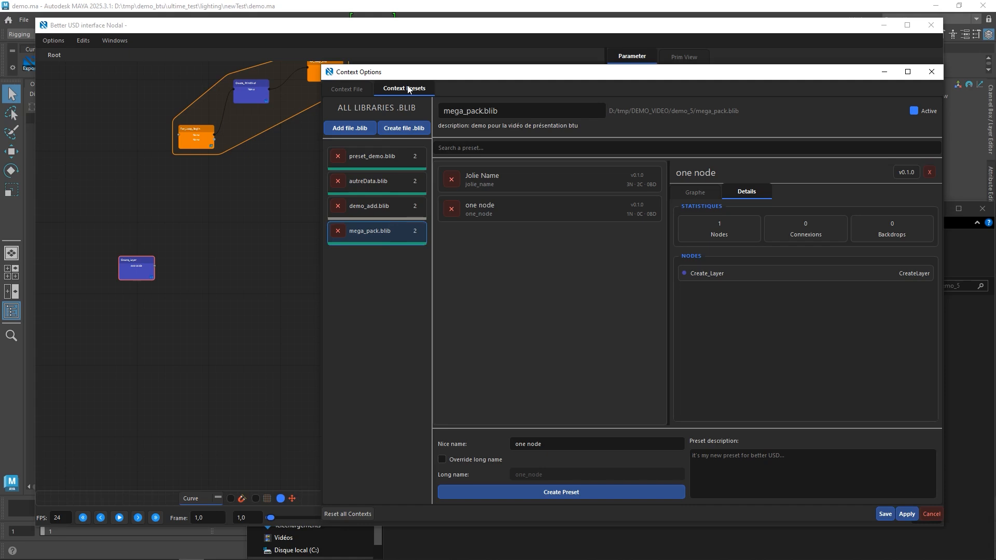
left_click(388, 207)
left_click(383, 182)
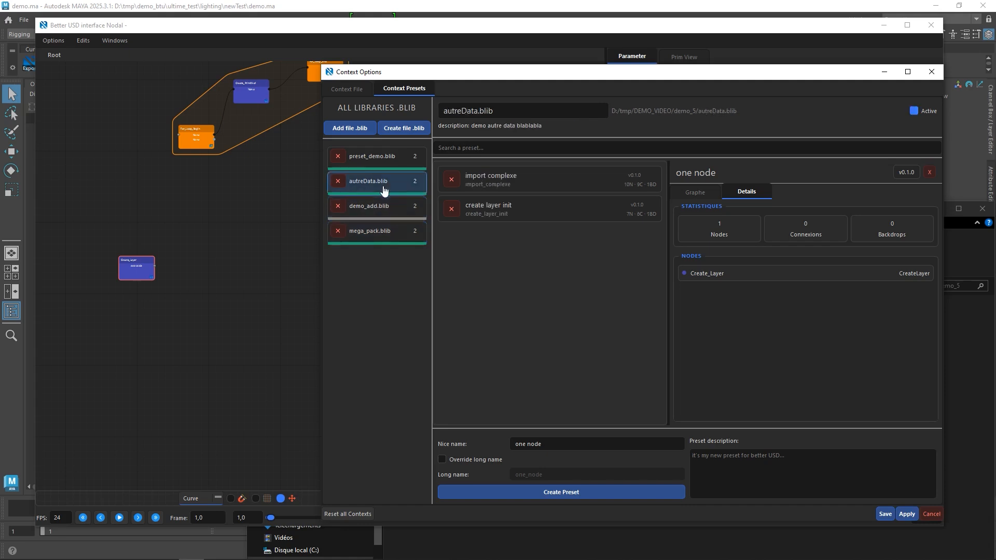
left_click(382, 157)
left_click(384, 182)
left_click(386, 207)
left_click(388, 232)
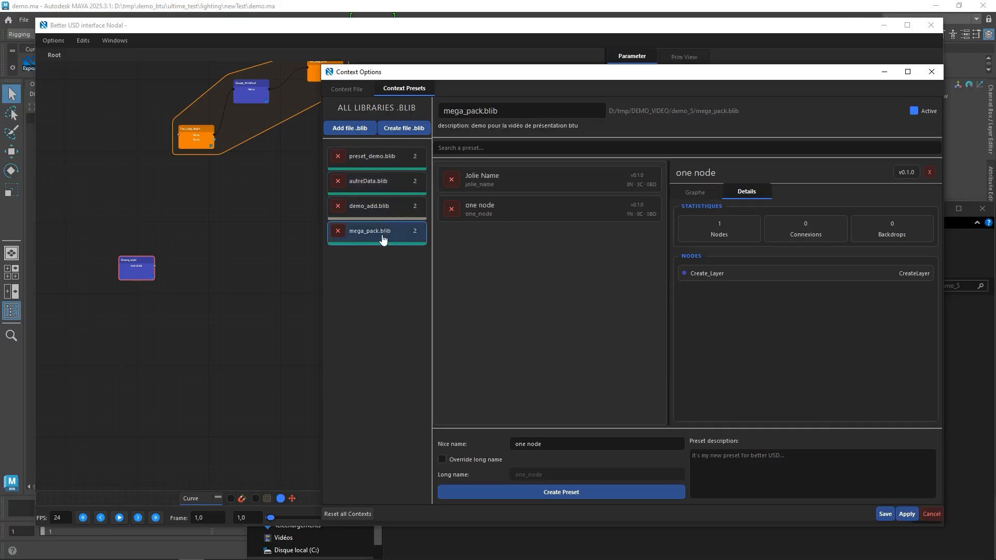
- Close the one node preset details and view how mega_pack.blib is listed in the graph's node search
left_click_drag(504, 113, 426, 111)
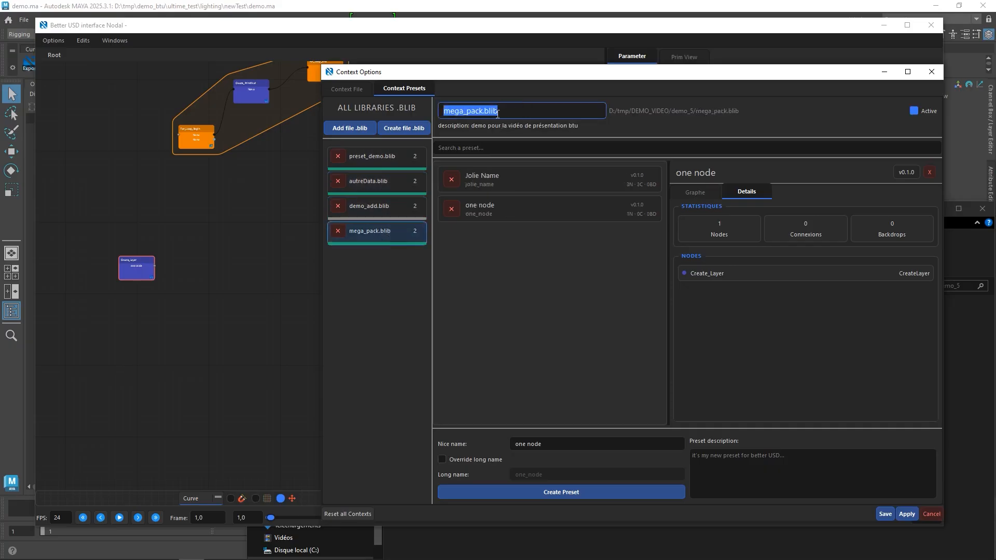
left_click(929, 172)
double_click(527, 109)
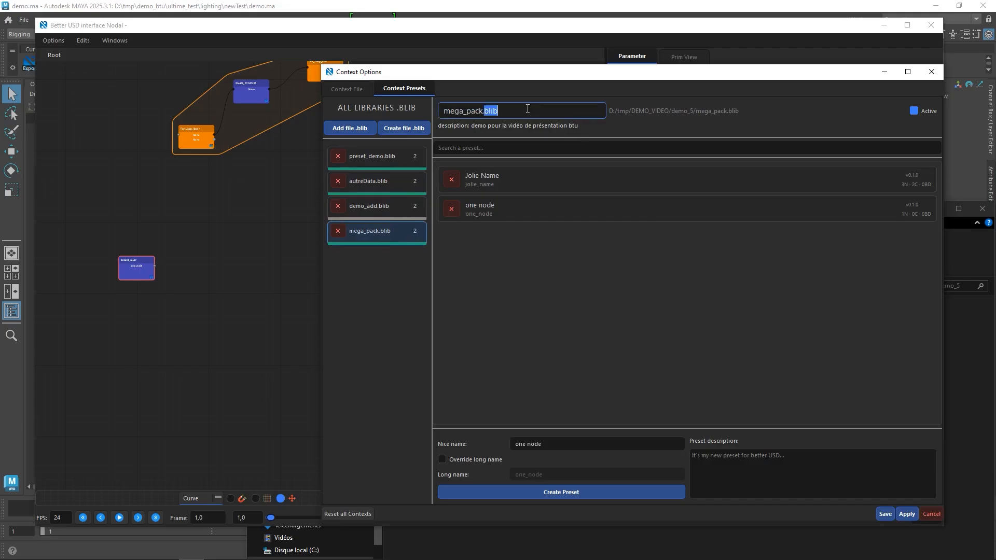
left_click(200, 250)
key("Tab")
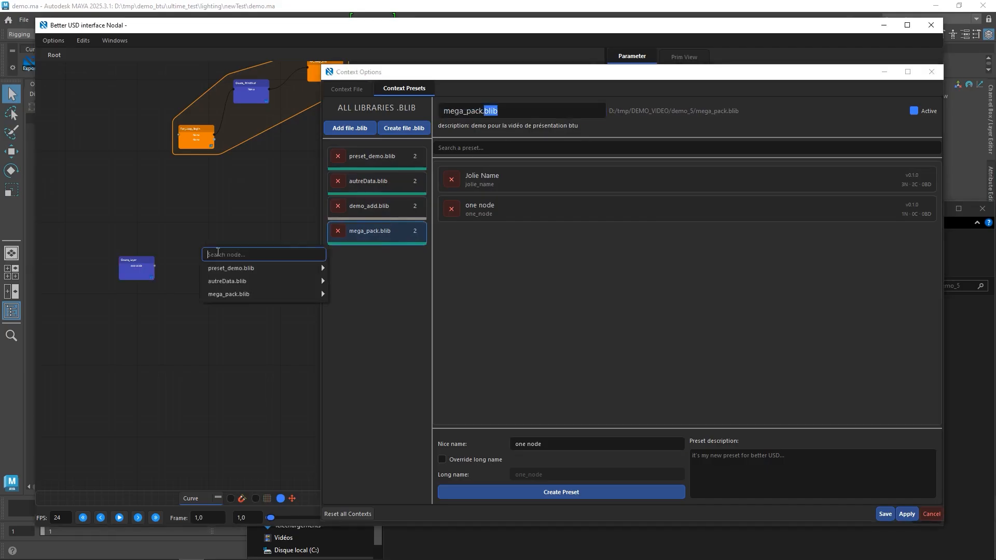
mouse_move(249, 269)
mouse_move(250, 294)
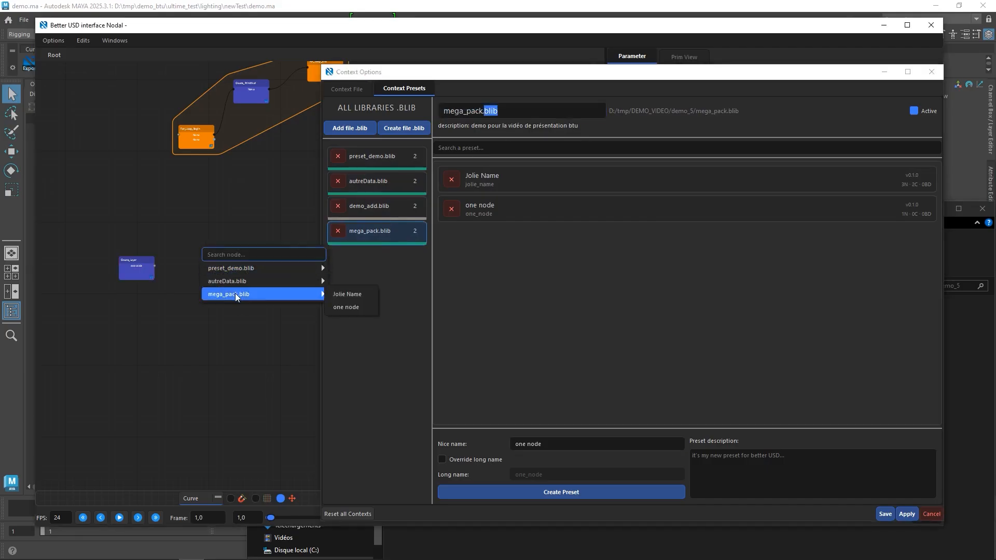
- Rename the mega_pack.blib library as "le mega pack", apply the context options and check its entry in the node search
left_click(522, 112)
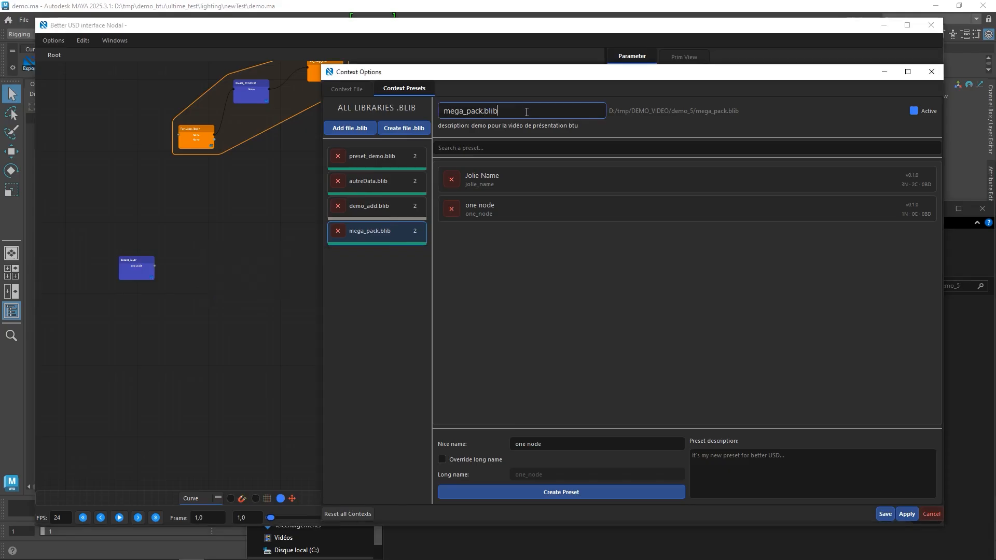
left_click_drag(526, 111, 439, 115)
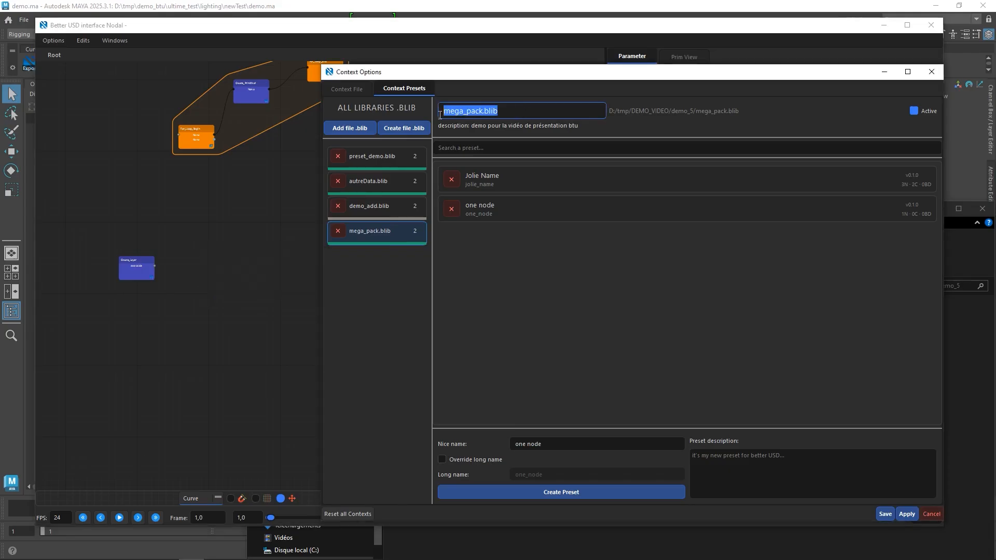
key("BackSpace")
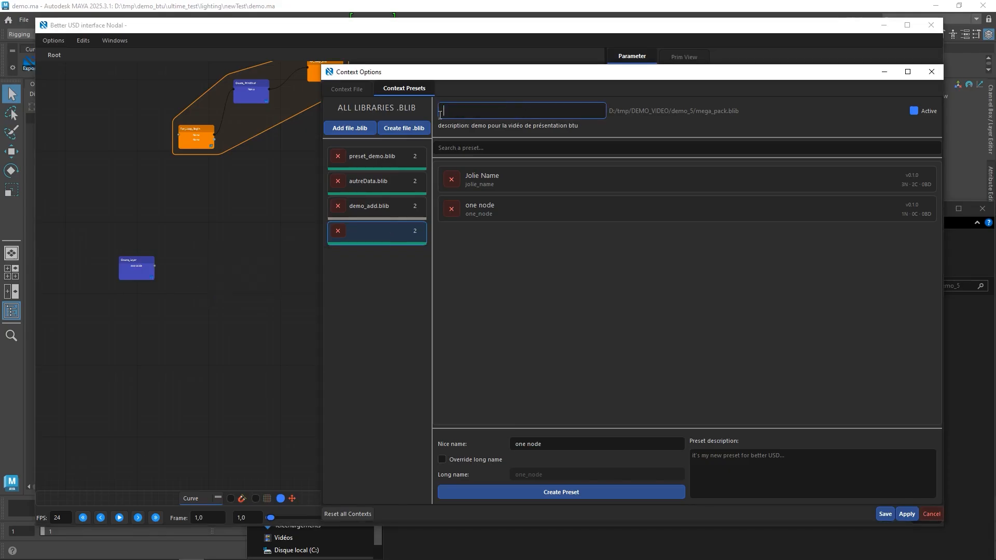
type("le mega pack")
left_click(743, 244)
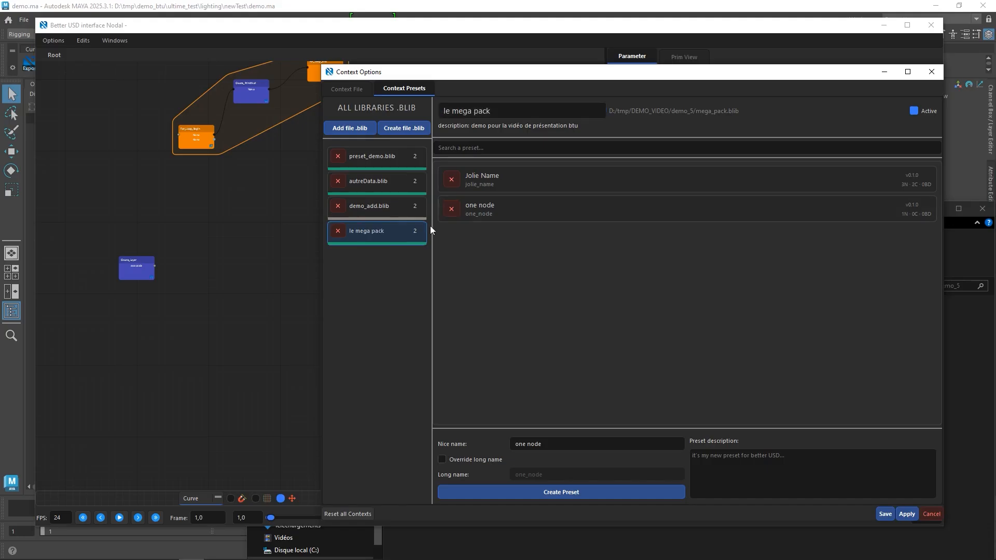
left_click(915, 513)
left_click(202, 275)
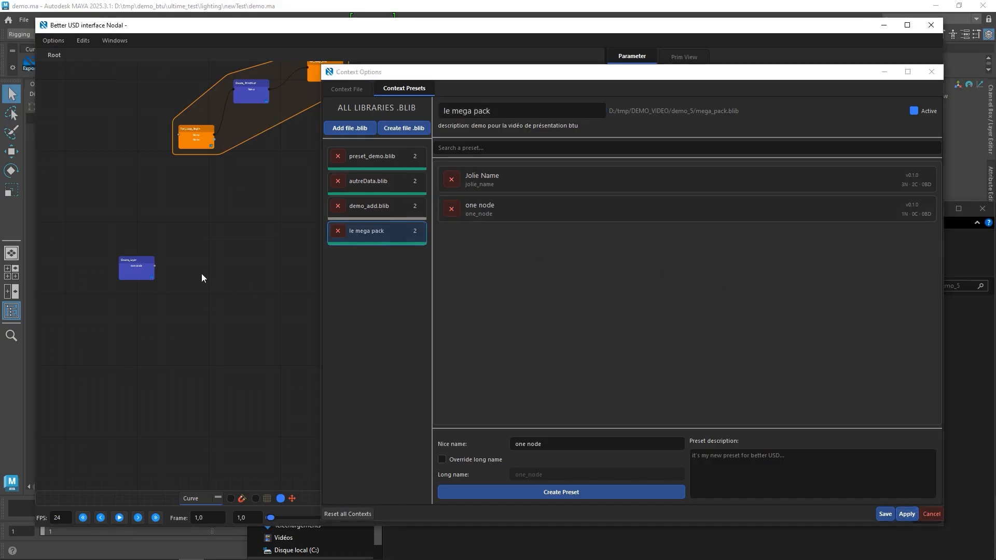
key("Tab")
mouse_move(251, 323)
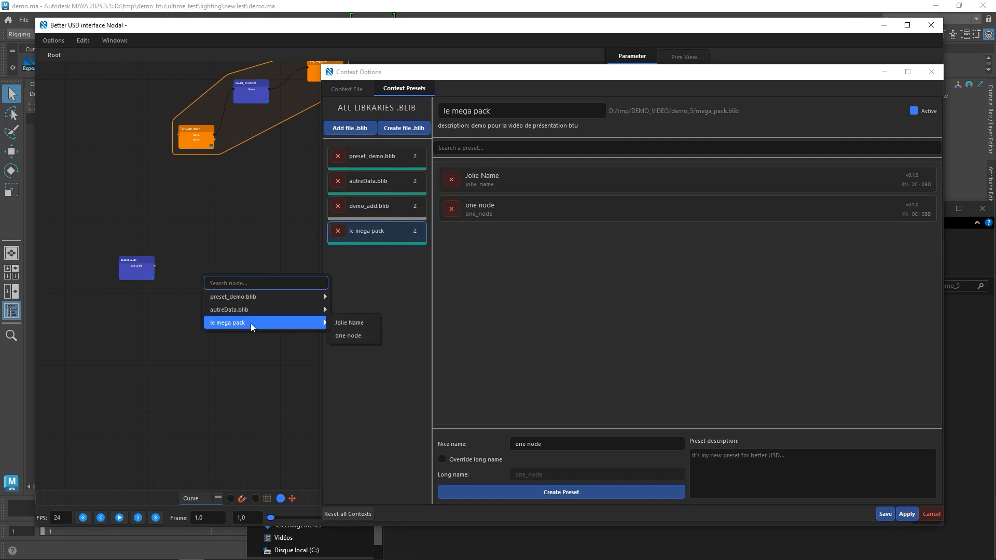
- Rename the autreData.blib library as "eaozihfzaio" and the preset_demo.blib library as "hfziouhfzf"
left_click(386, 182)
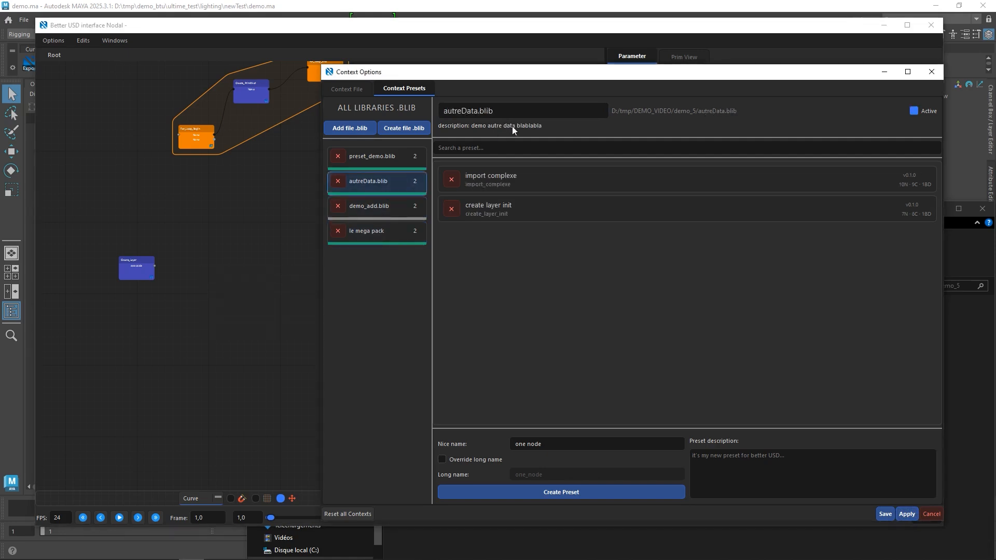
mouse_move(514, 112)
left_mouse_down()
mouse_move(400, 110)
mouse_move(524, 112)
left_mouse_up()
type("eaozihfzaio")
left_click(380, 163)
key("BackSpace")
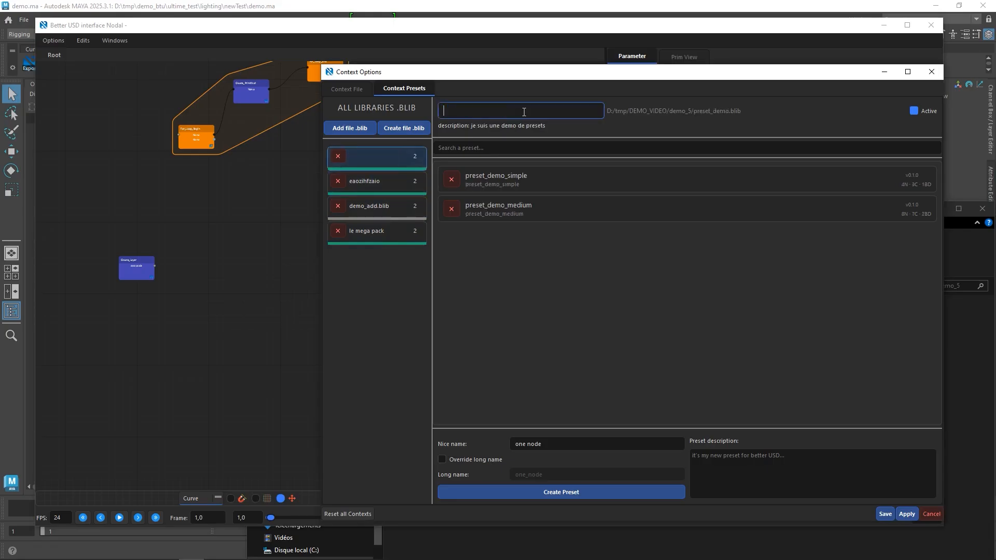
type("hfziouhfzf")
key("Return")
- Check the file names in the demo_5 folder, apply the renamed libraries and view them in the node search
left_click(545, 526)
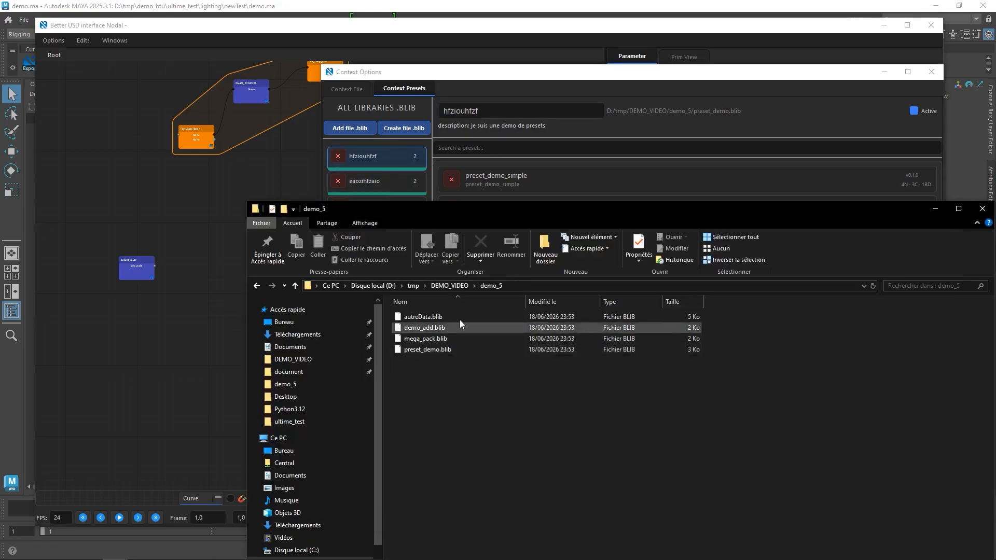
left_click(664, 91)
left_click(908, 517)
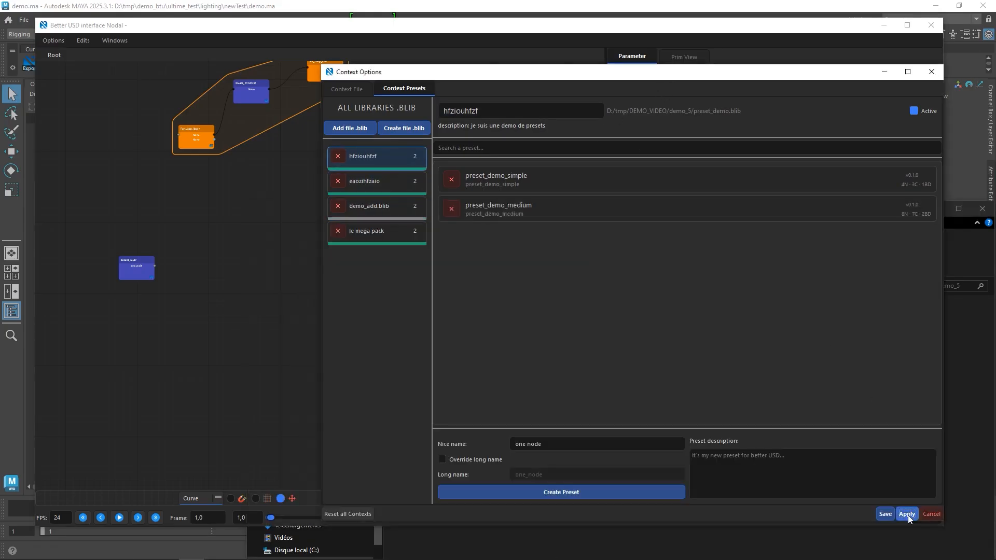
left_click(182, 303)
key("Tab")
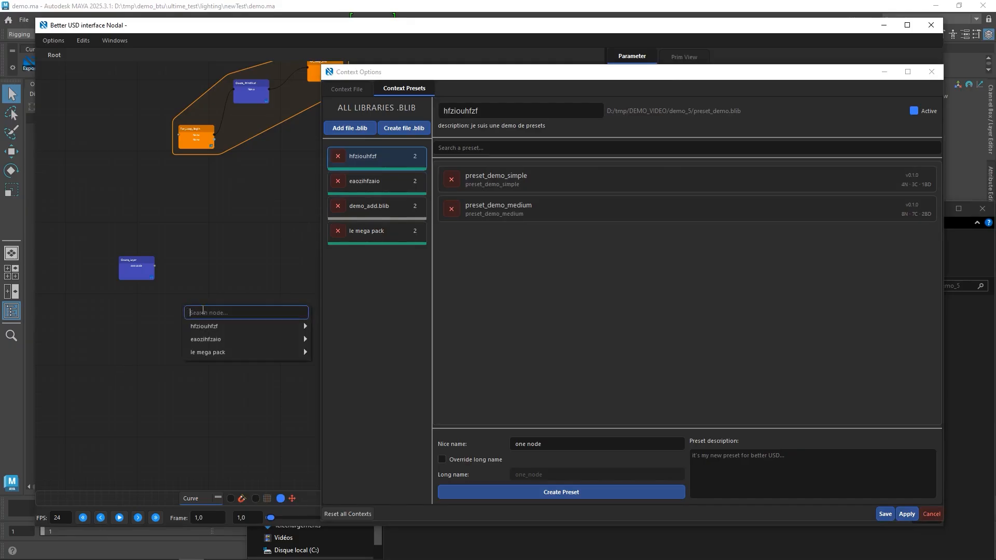
mouse_move(237, 322)
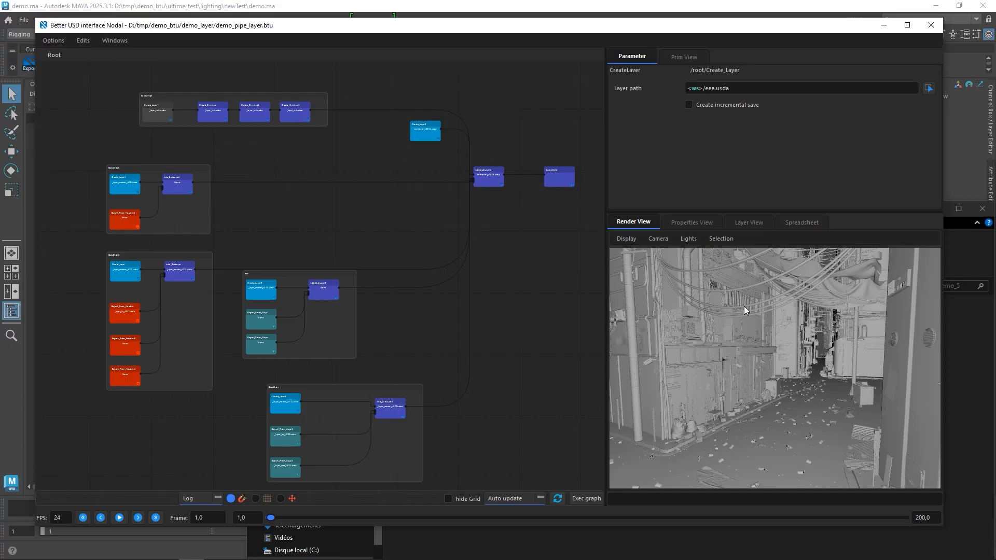
- Open the bug report for Better USD
left_click(114, 40)
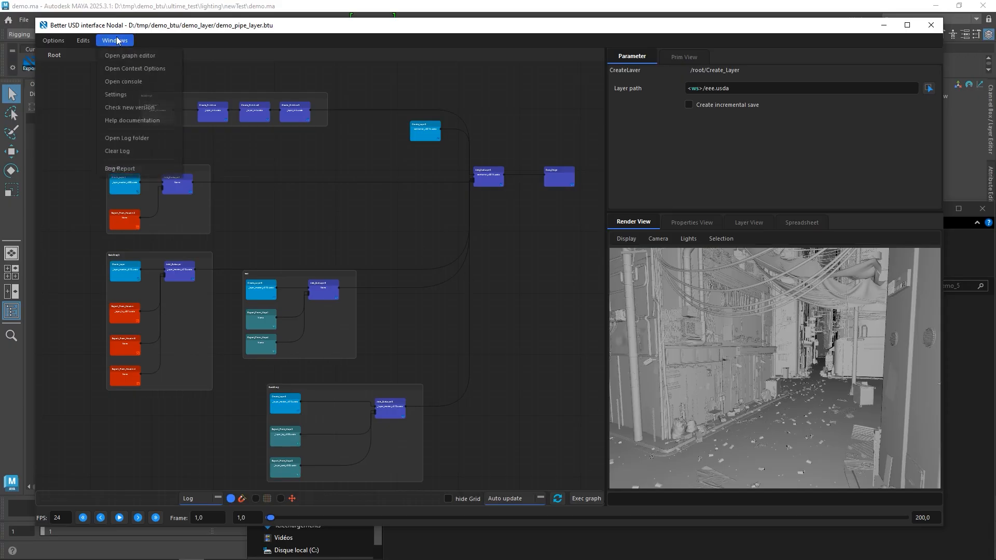
left_click(151, 169)
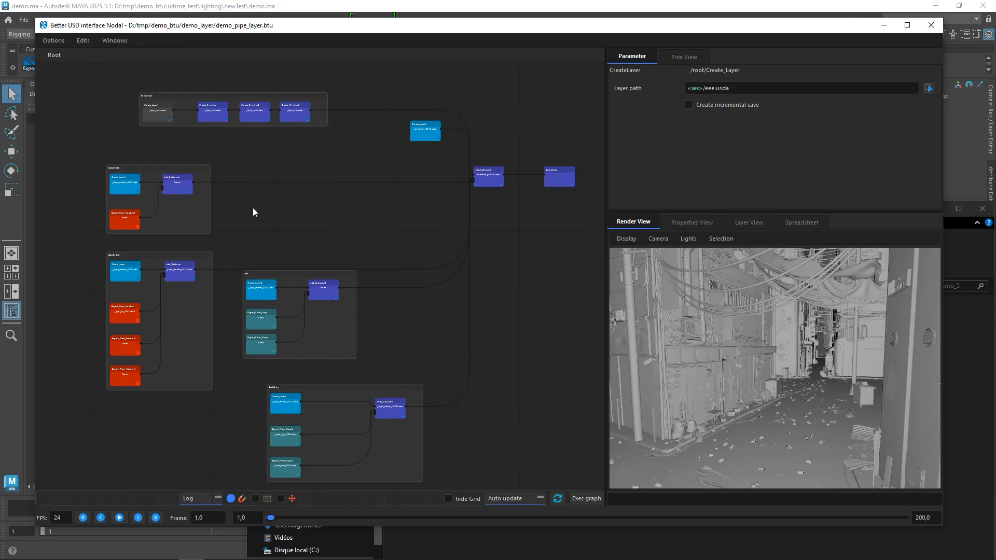